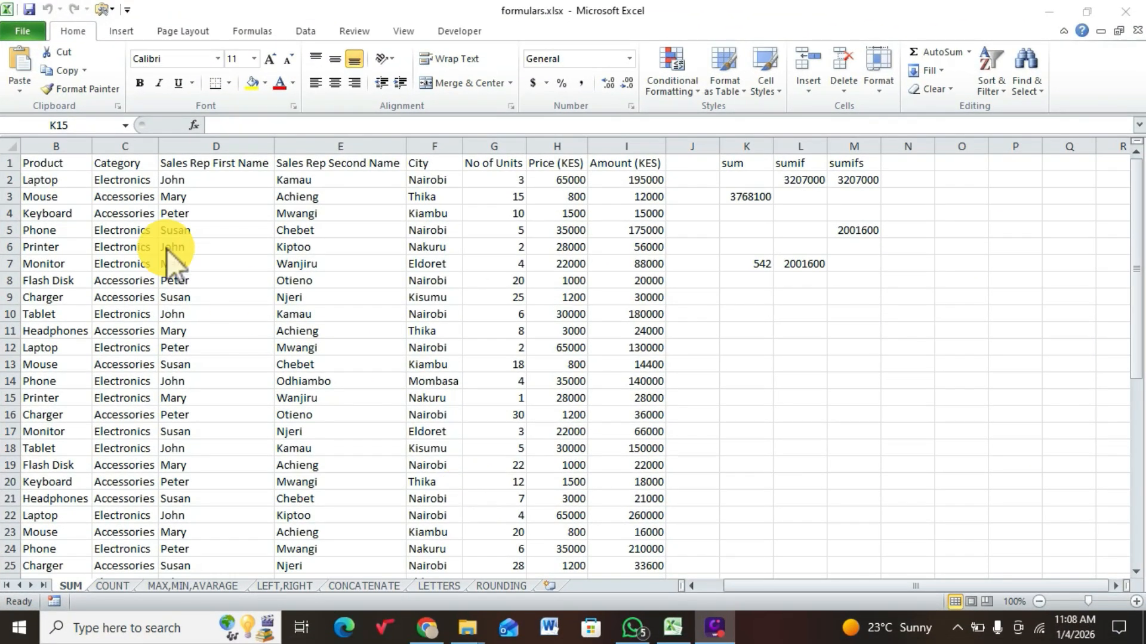
Review the sales table's columns from Product to Amount (KES) and inspect the existing SUM formula in K3.
{"action": "left_click", "coordinate": [62, 143]}
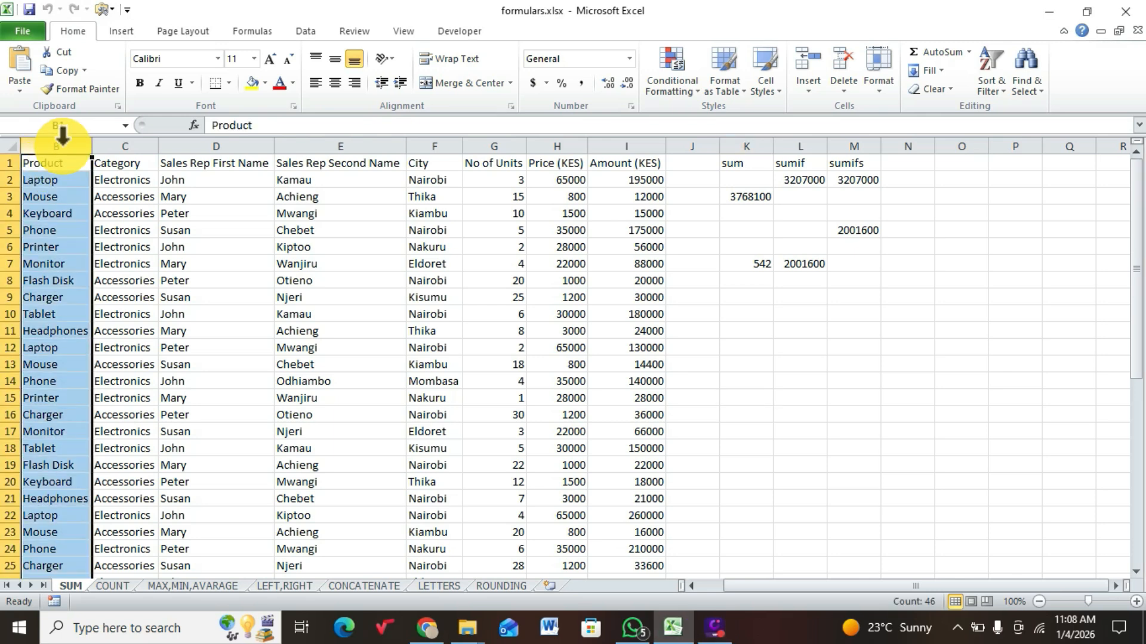
{"action": "left_click", "coordinate": [113, 143]}
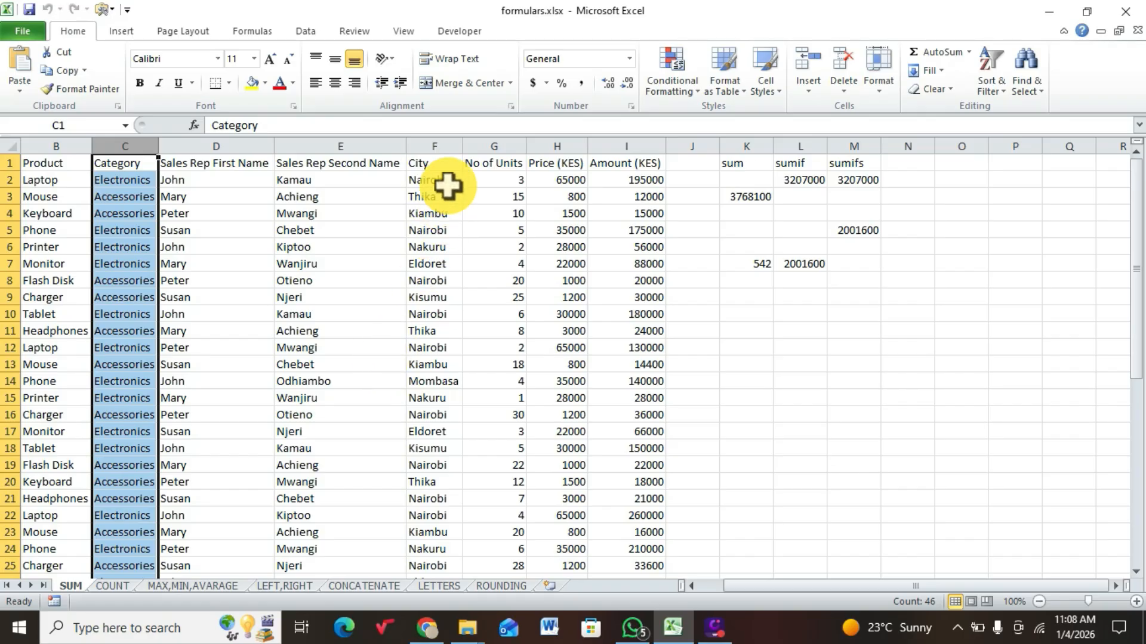
{"action": "left_click", "coordinate": [357, 146]}
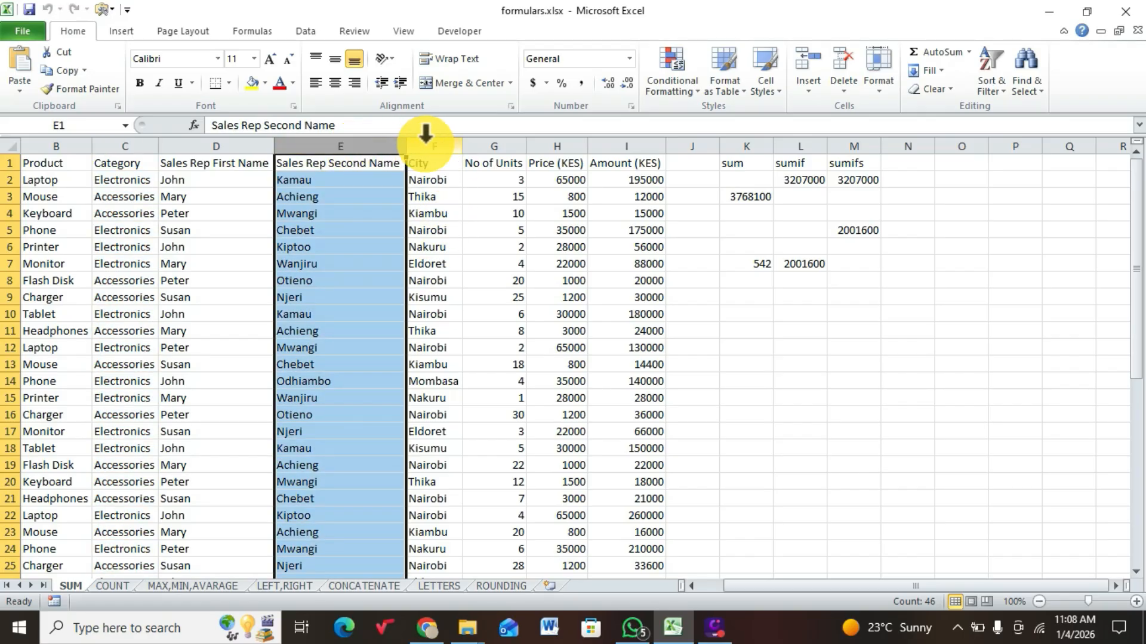
{"action": "left_click", "coordinate": [427, 146]}
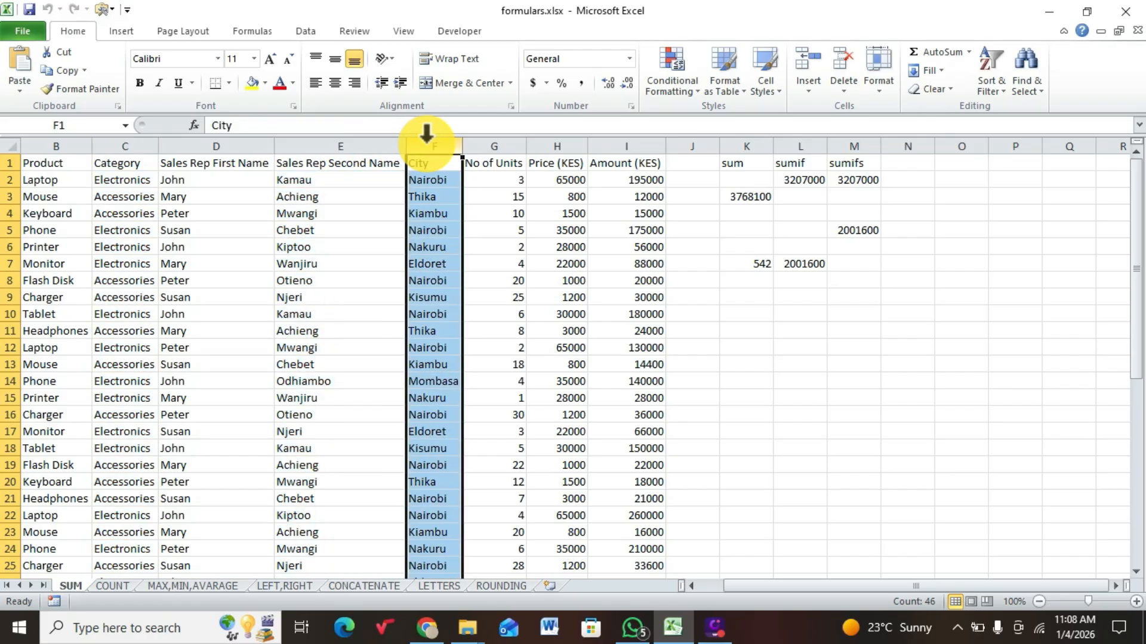
{"action": "left_click", "coordinate": [501, 145]}
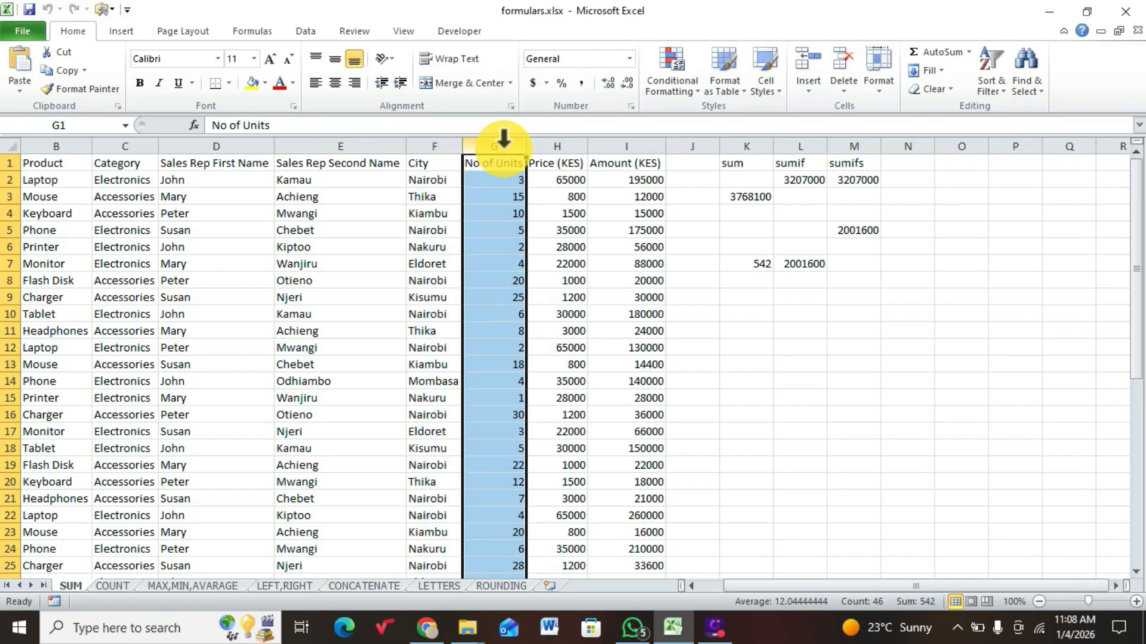
{"action": "left_click", "coordinate": [543, 137]}
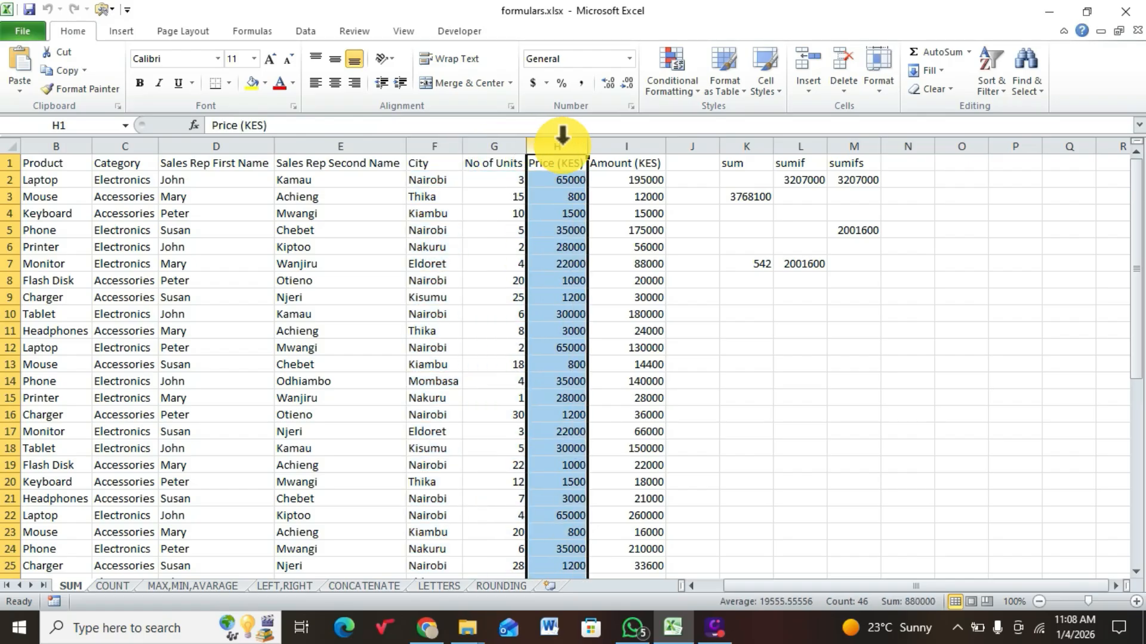
{"action": "left_click", "coordinate": [614, 138]}
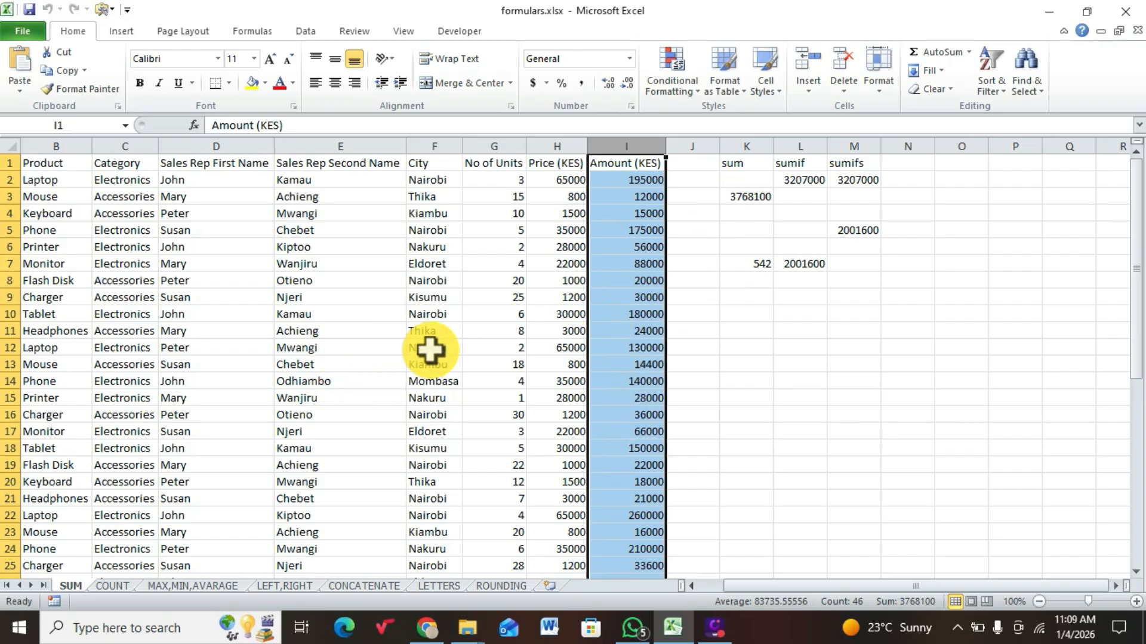
{"action": "left_click", "coordinate": [732, 216]}
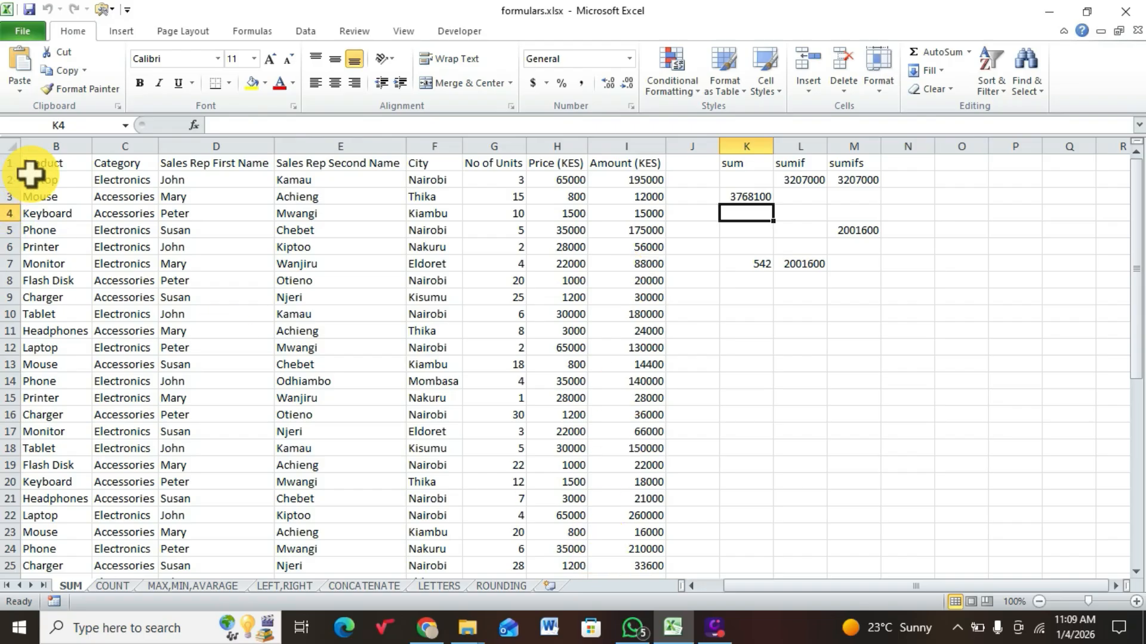
{"action": "double_click", "coordinate": [740, 197]}
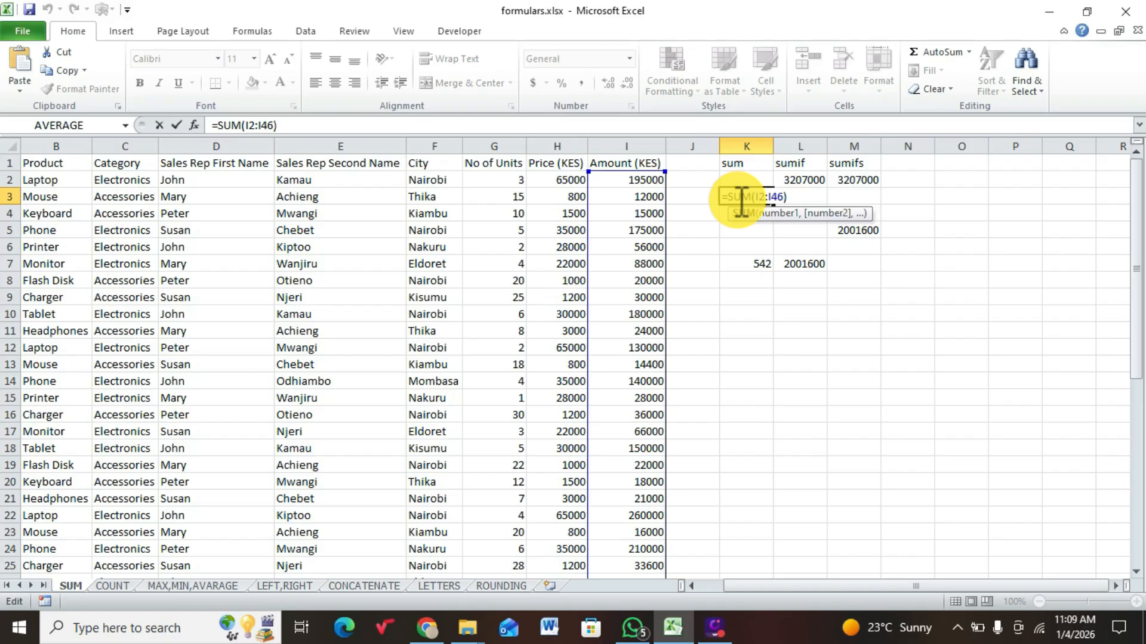
Total the entire Amount (KES) column in cell K5 with the formula =SUM(I:I).
{"action": "left_click", "coordinate": [729, 229]}
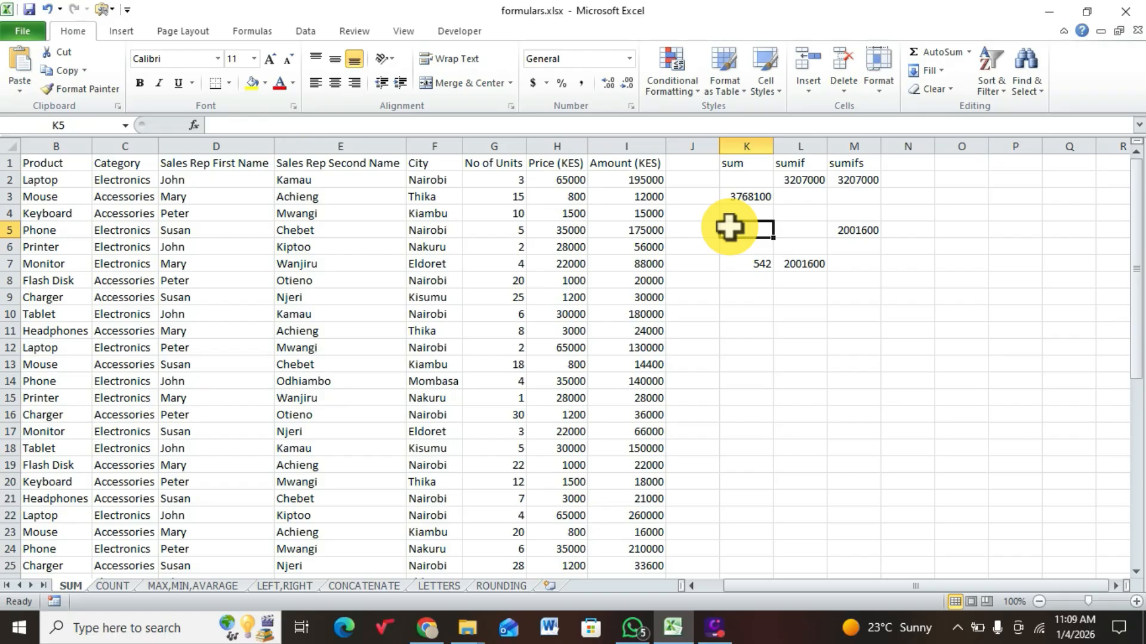
{"action": "type", "text": "=sum"}
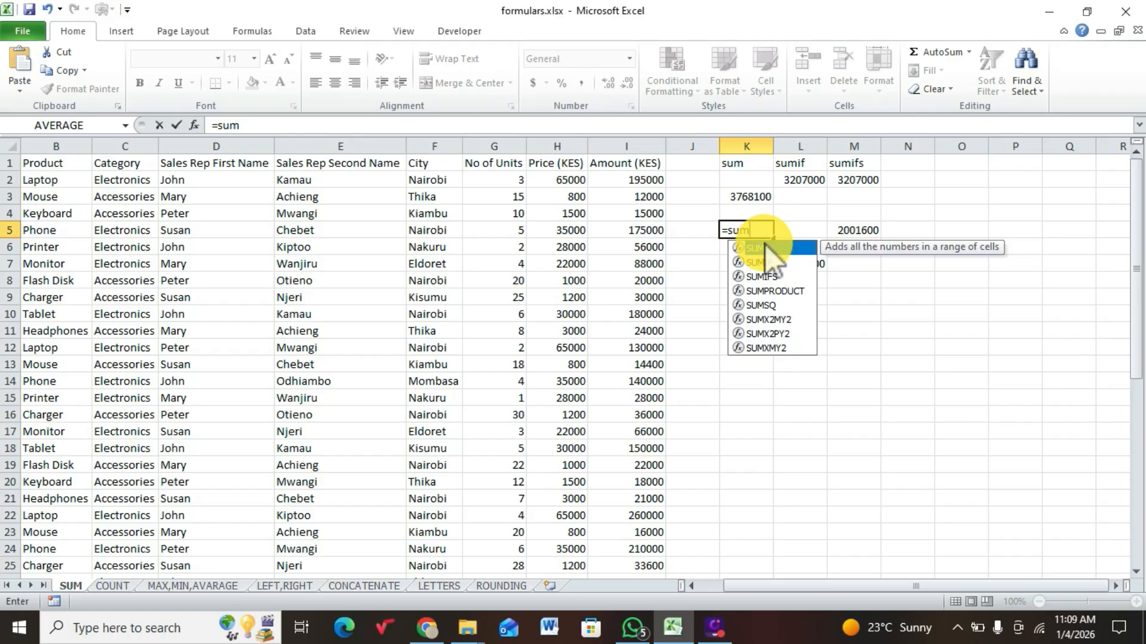
{"action": "key", "text": "Tab"}
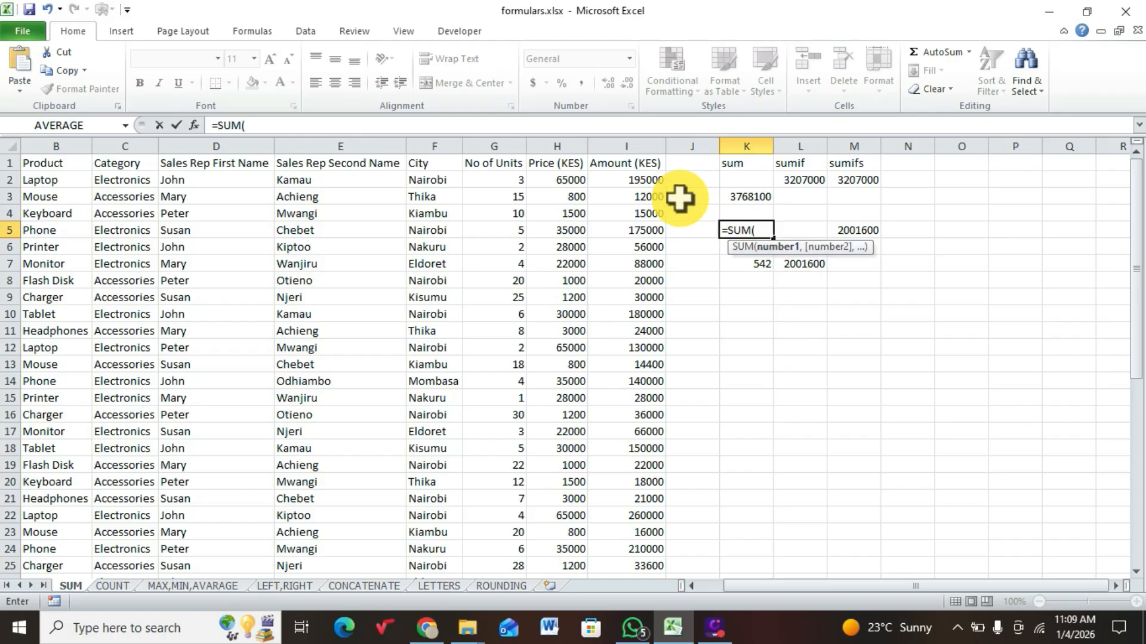
{"action": "left_click", "coordinate": [646, 144]}
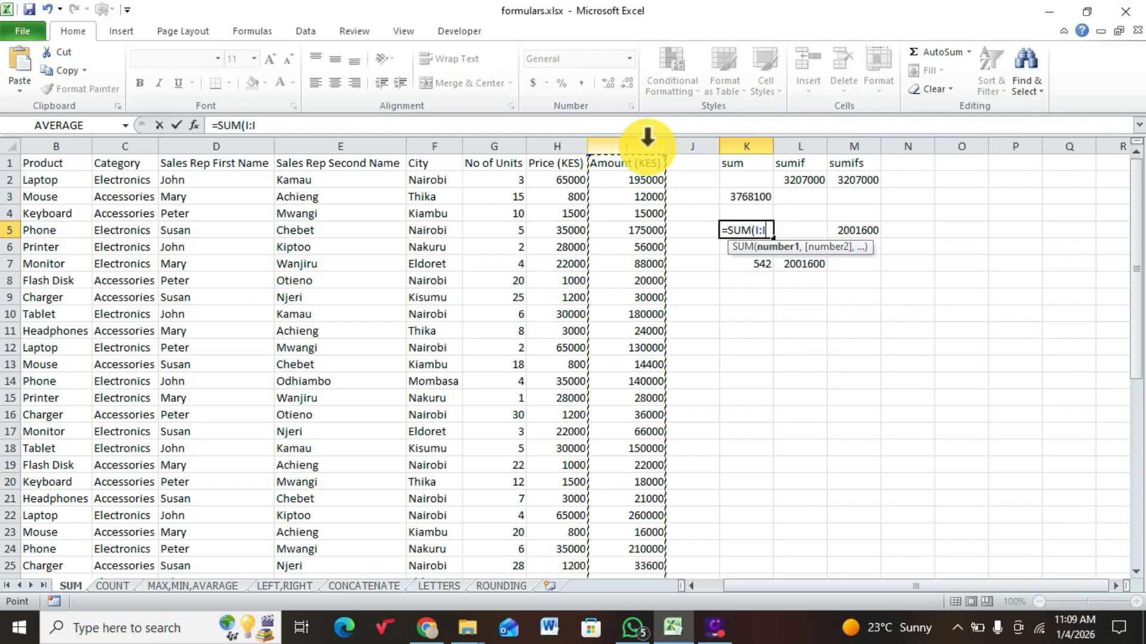
{"action": "type", "text": ")"}
{"action": "key", "text": "Return"}
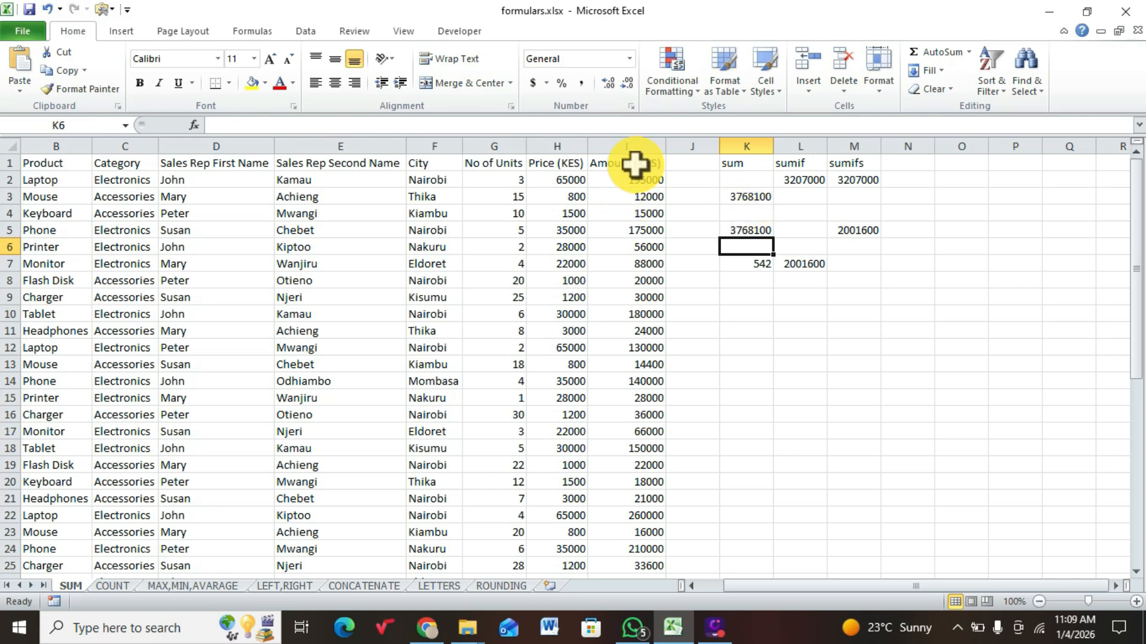
Total the Amount (KES) values in cell K6 with SUM, using the cell range from I2 down through the data rows.
{"action": "double_click", "coordinate": [732, 249]}
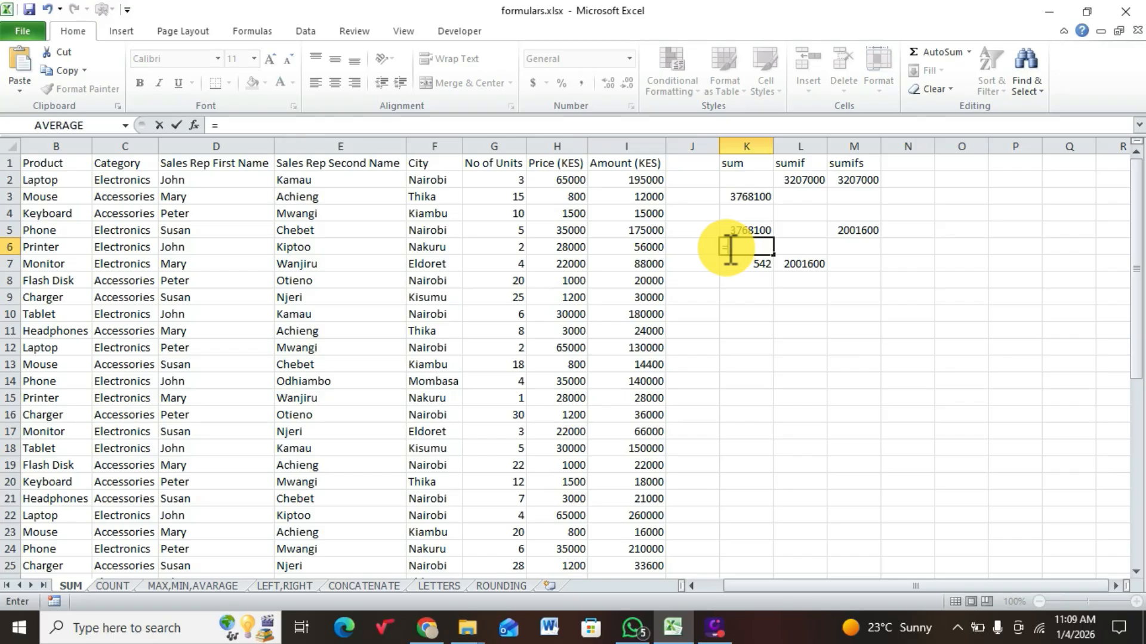
{"action": "type", "text": "=su"}
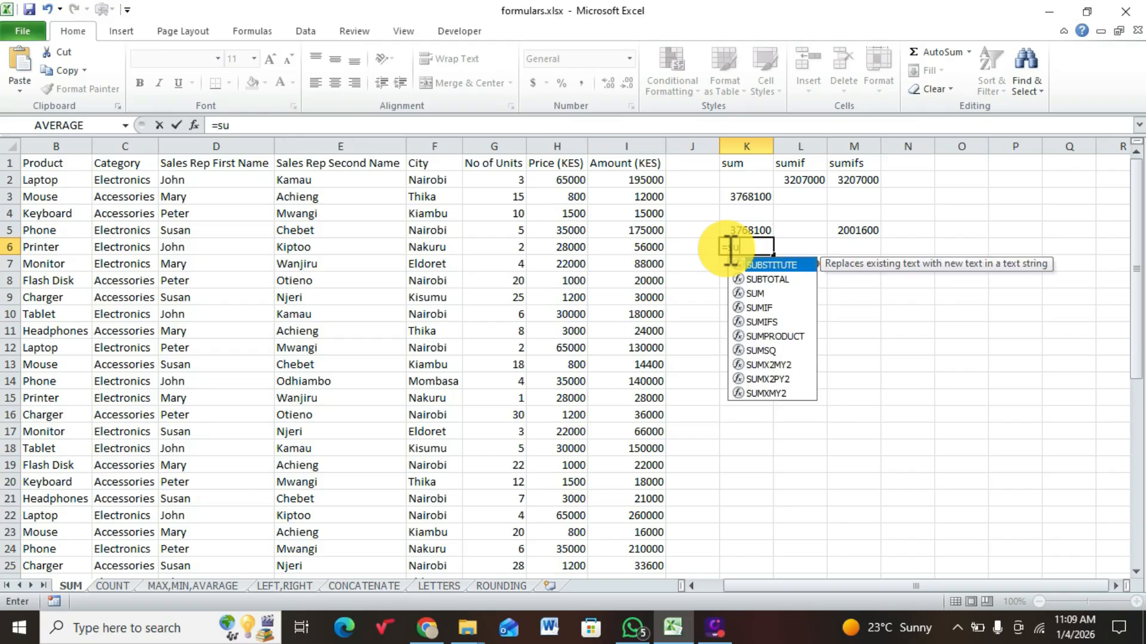
{"action": "double_click", "coordinate": [753, 291]}
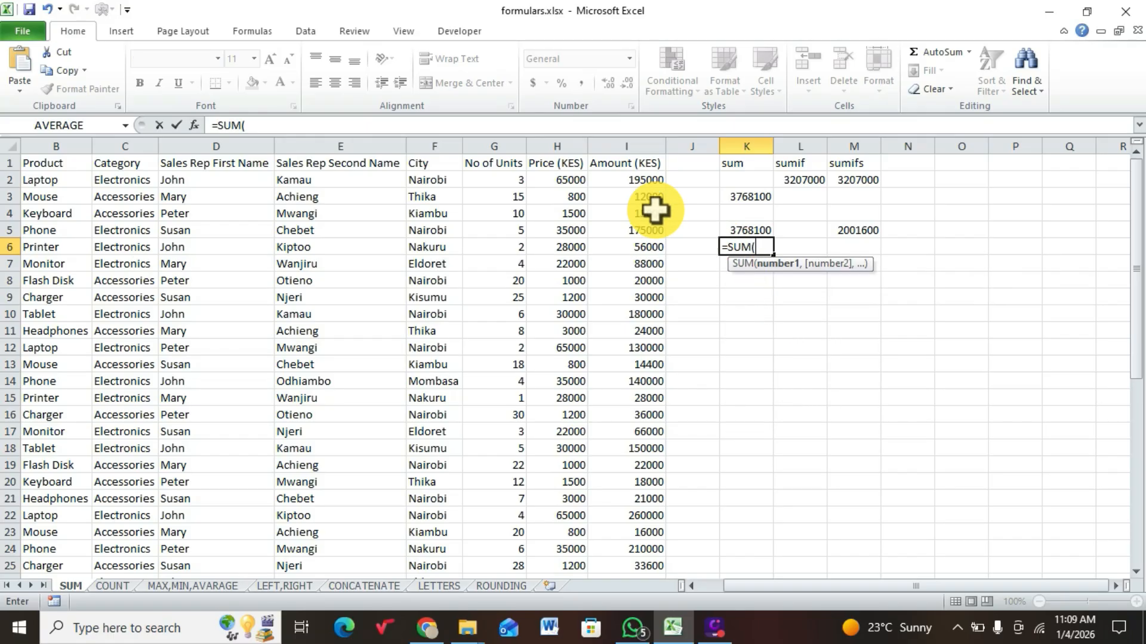
{"action": "left_click_drag", "start_coordinate": [615, 179], "coordinate": [629, 552]}
{"action": "key", "text": "Return"}
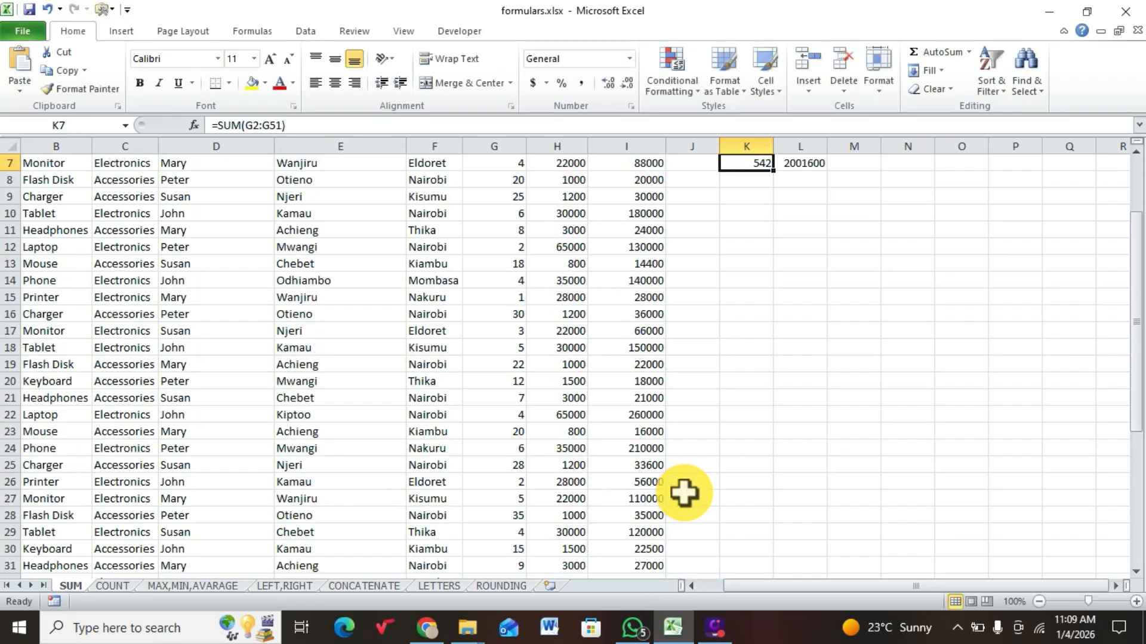
{"action": "scroll", "coordinate": [731, 417], "scroll_direction": "up", "scroll_amount": 2}
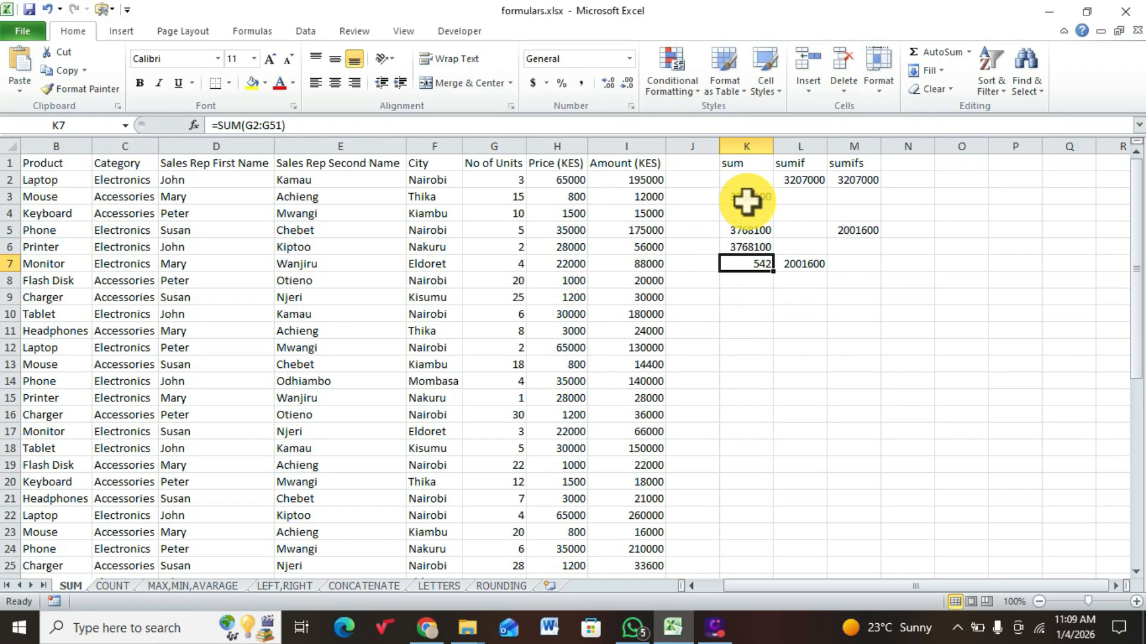
Check the SUM formula in K7, and total the No of Units values in K8 with SUM over G2:G46.
{"action": "double_click", "coordinate": [754, 263]}
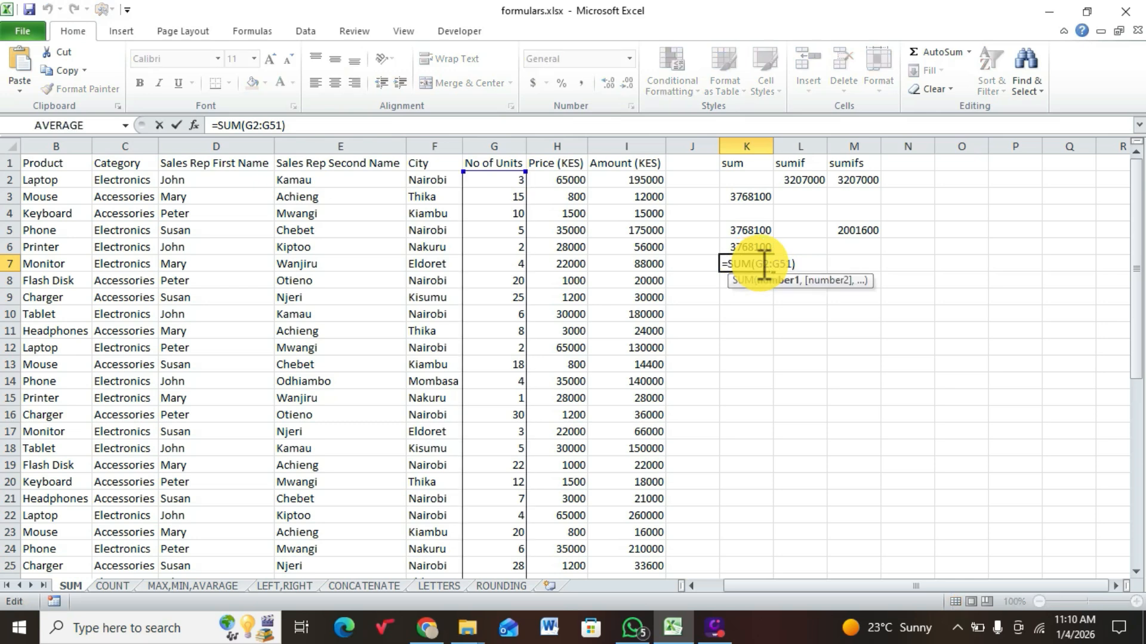
{"action": "left_click", "coordinate": [512, 139]}
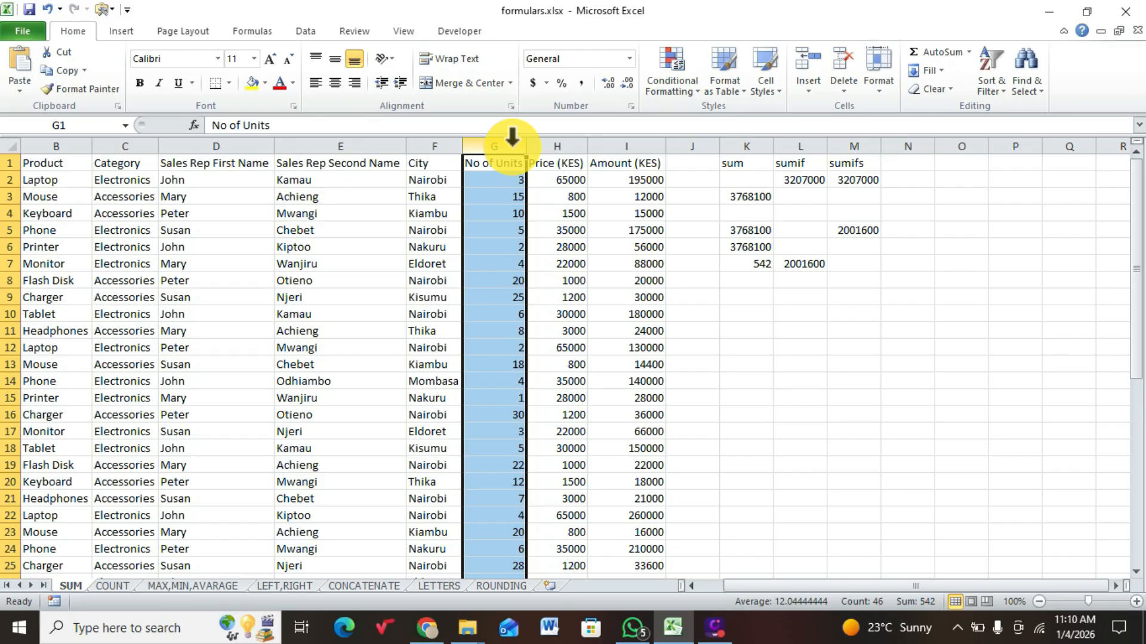
{"action": "left_click", "coordinate": [728, 278]}
{"action": "type", "text": "="}
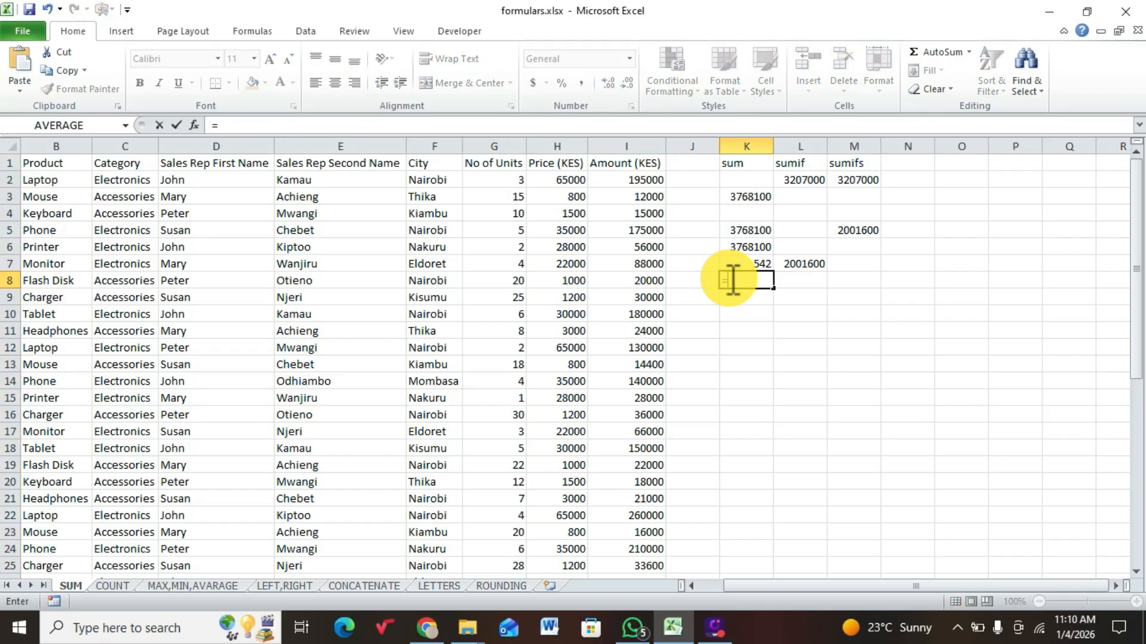
{"action": "type", "text": "sum"}
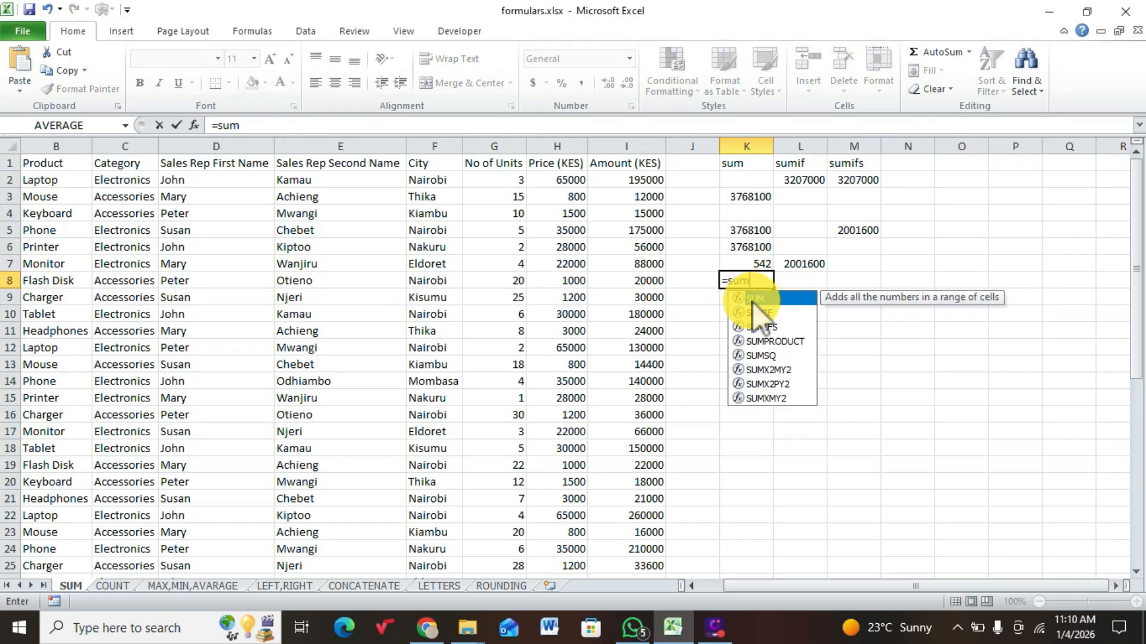
{"action": "double_click", "coordinate": [753, 298]}
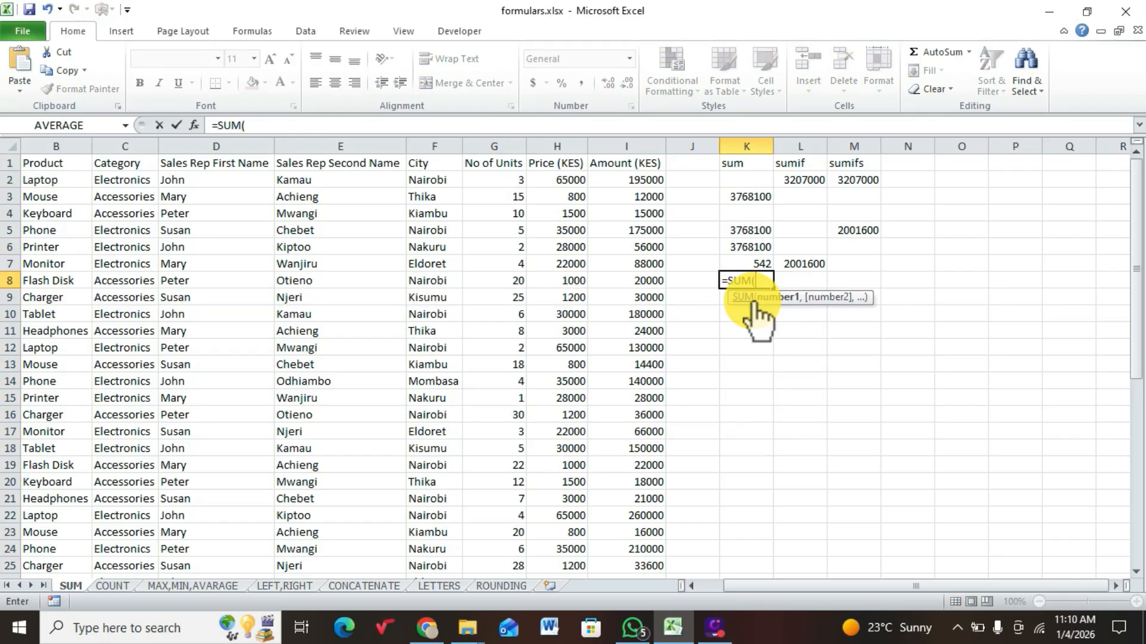
{"action": "left_click", "coordinate": [496, 177]}
{"action": "left_click_drag", "start_coordinate": [495, 177], "coordinate": [501, 532]}
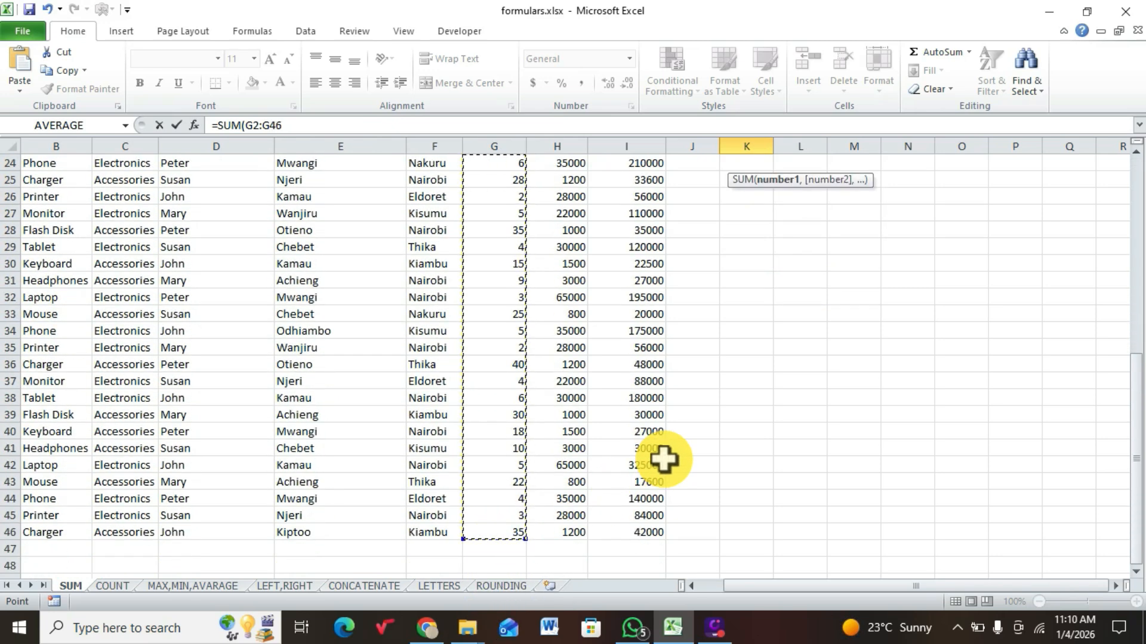
{"action": "key", "text": "Return"}
{"action": "scroll", "coordinate": [690, 435], "scroll_direction": "up", "scroll_amount": 3}
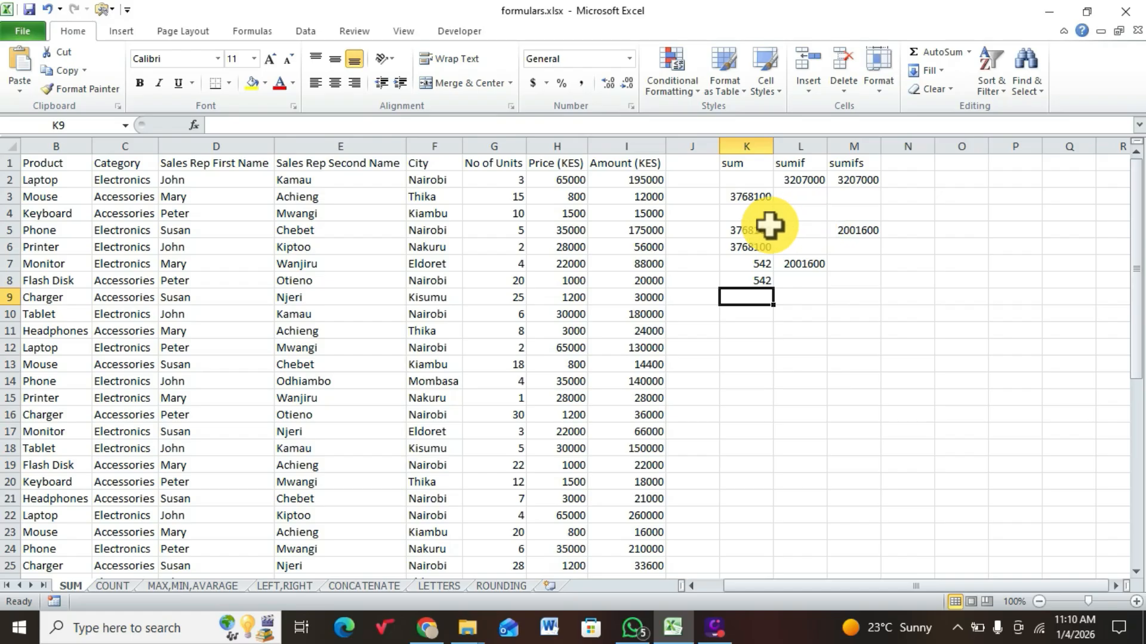
Examine the SUMIF formula in L2 for the Electronics category and consult the help article on the SUMIF function.
{"action": "double_click", "coordinate": [794, 182]}
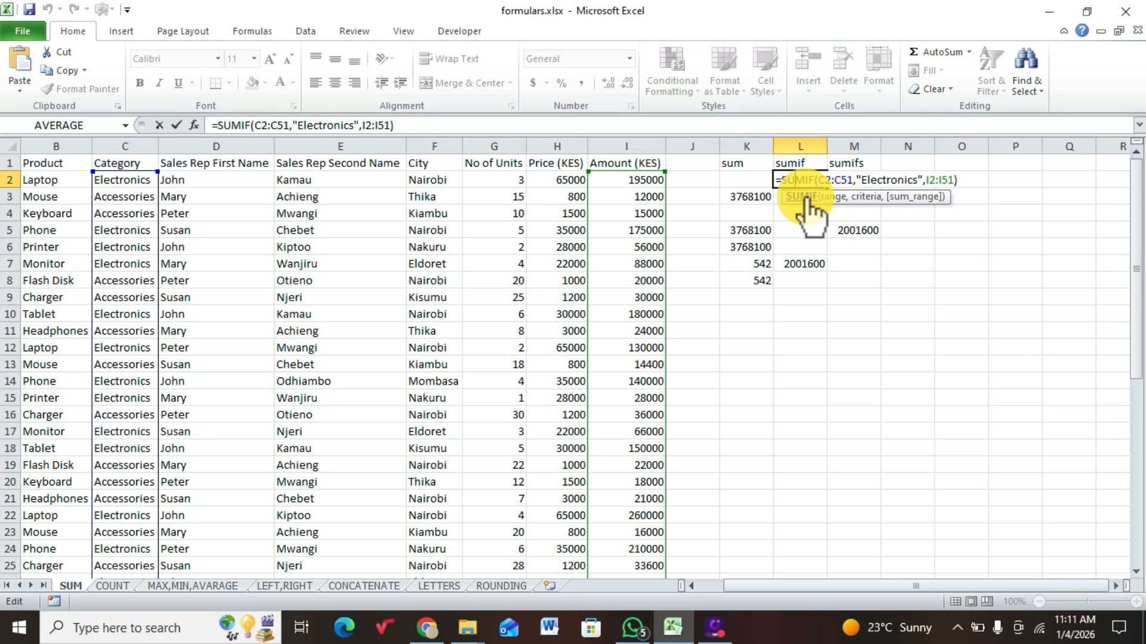
{"action": "left_click", "coordinate": [806, 198]}
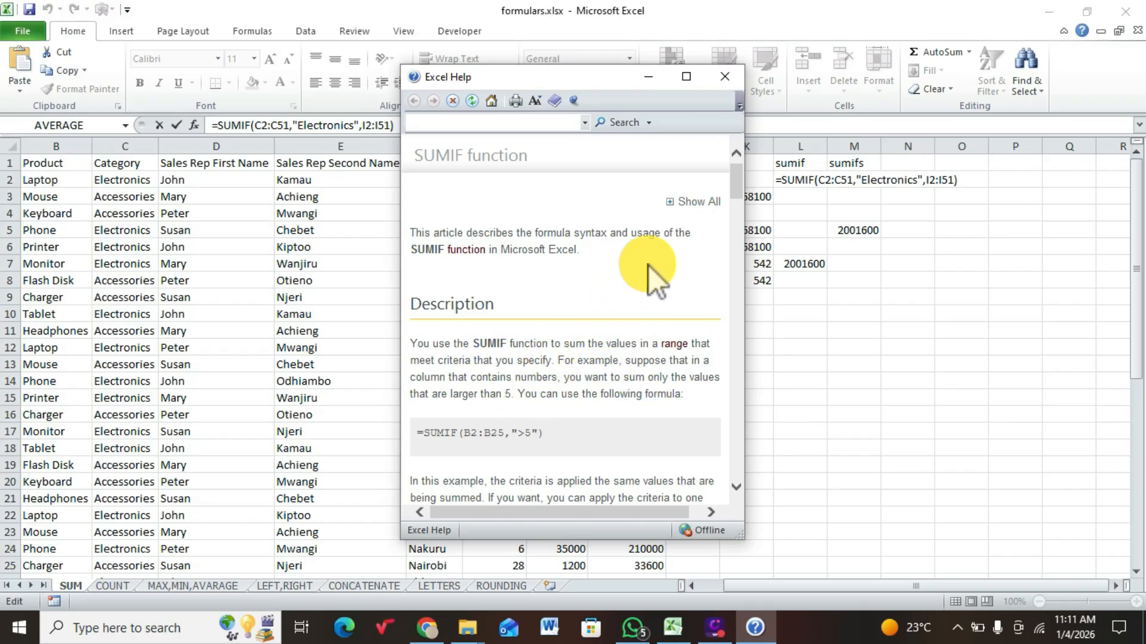
{"action": "left_click", "coordinate": [725, 82]}
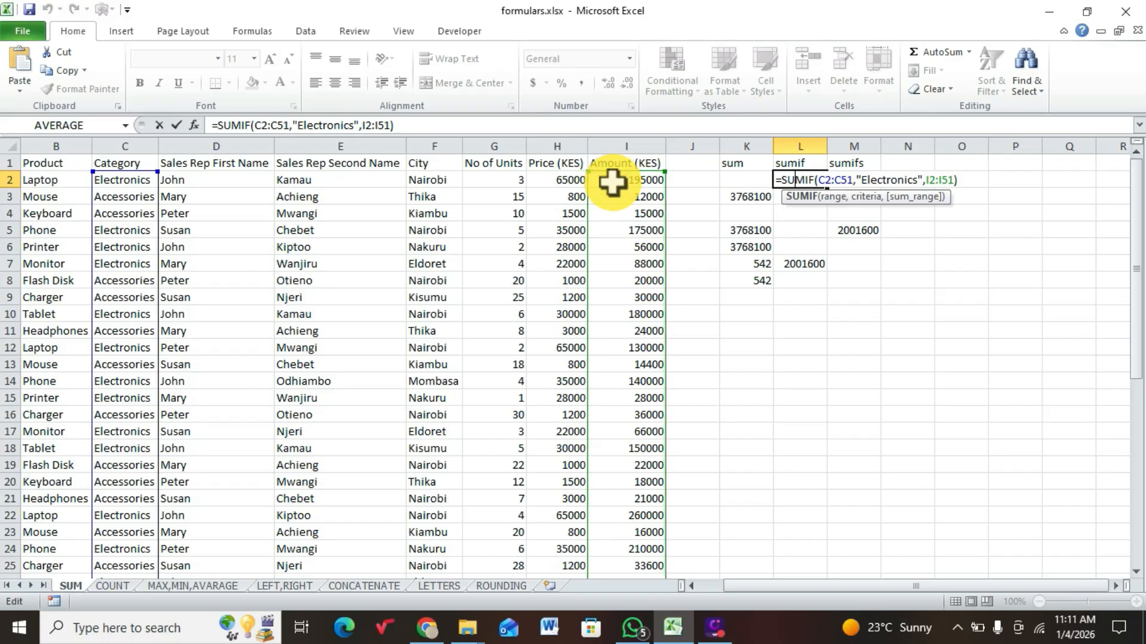
{"action": "left_click", "coordinate": [795, 212]}
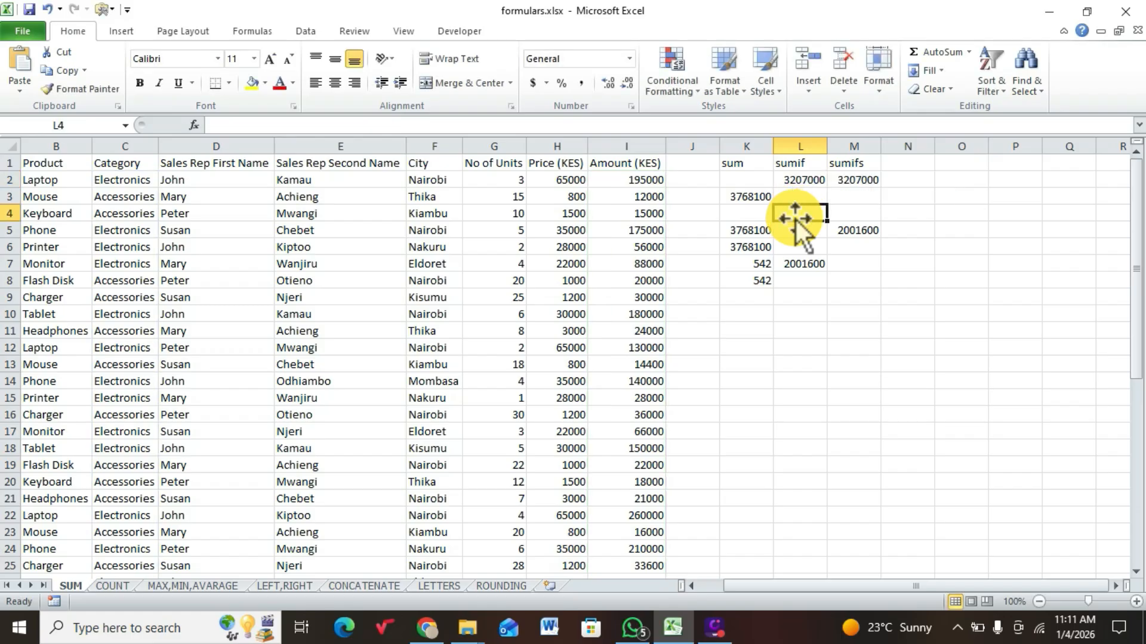
Correct the criteria range of the Nairobi SUMIF formula in L7 to F2:F51.
{"action": "double_click", "coordinate": [802, 263]}
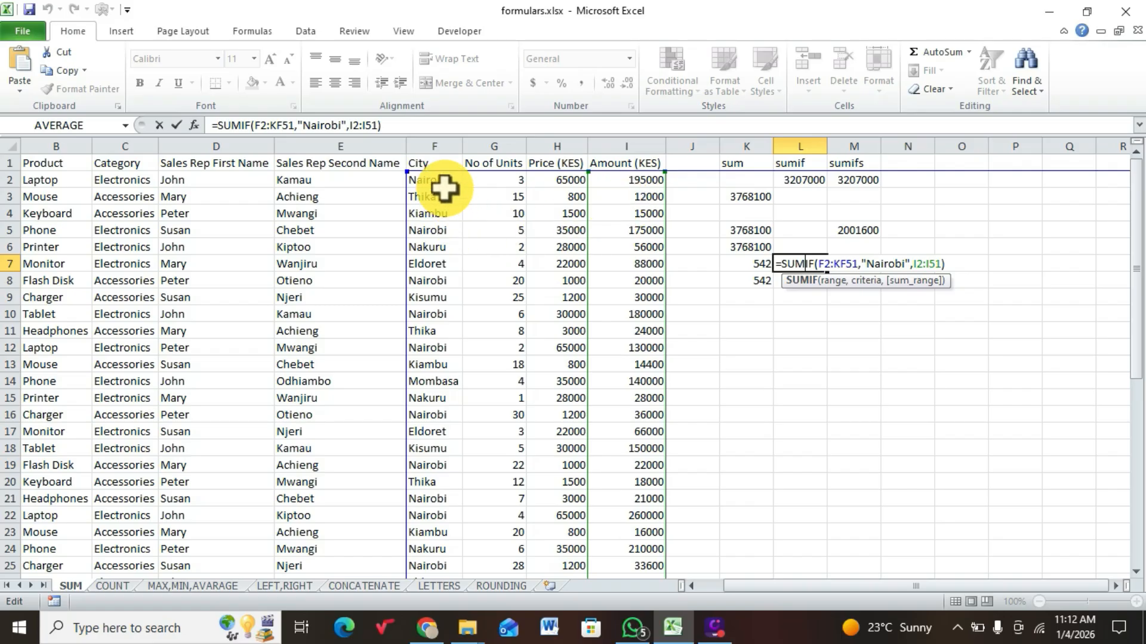
{"action": "left_click", "coordinate": [844, 265]}
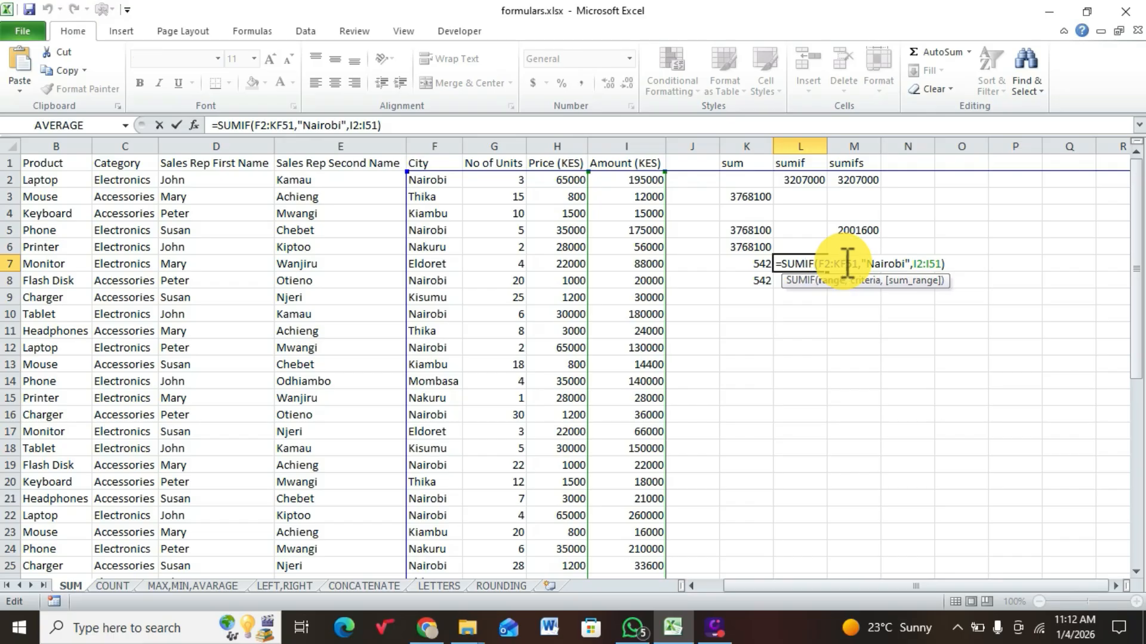
{"action": "key", "text": "BackSpace"}
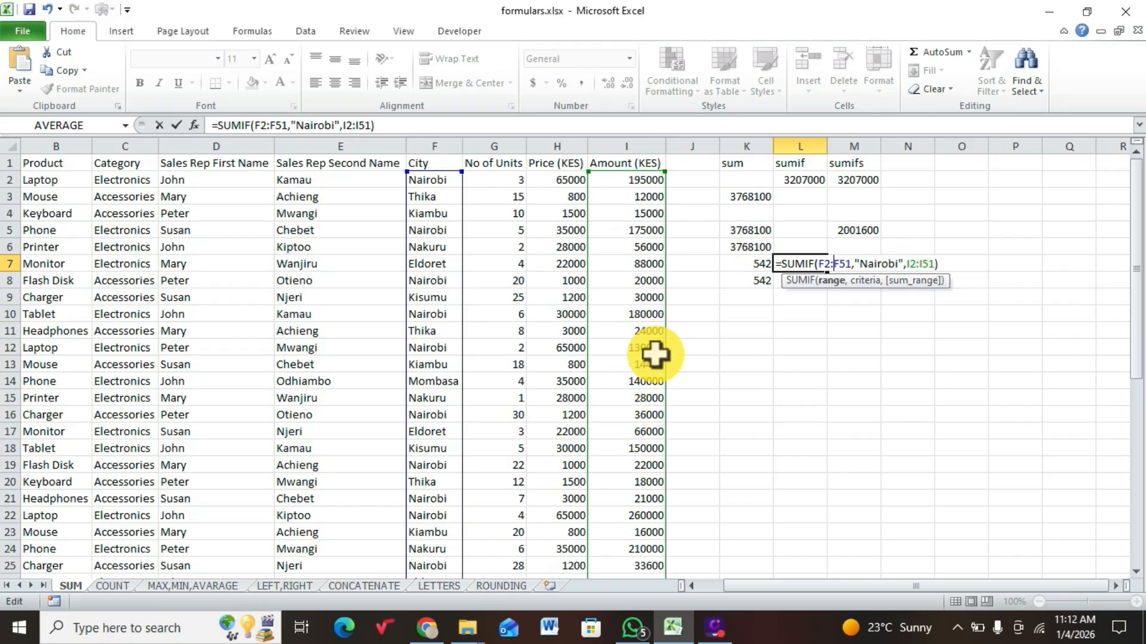
{"action": "key", "text": "Return"}
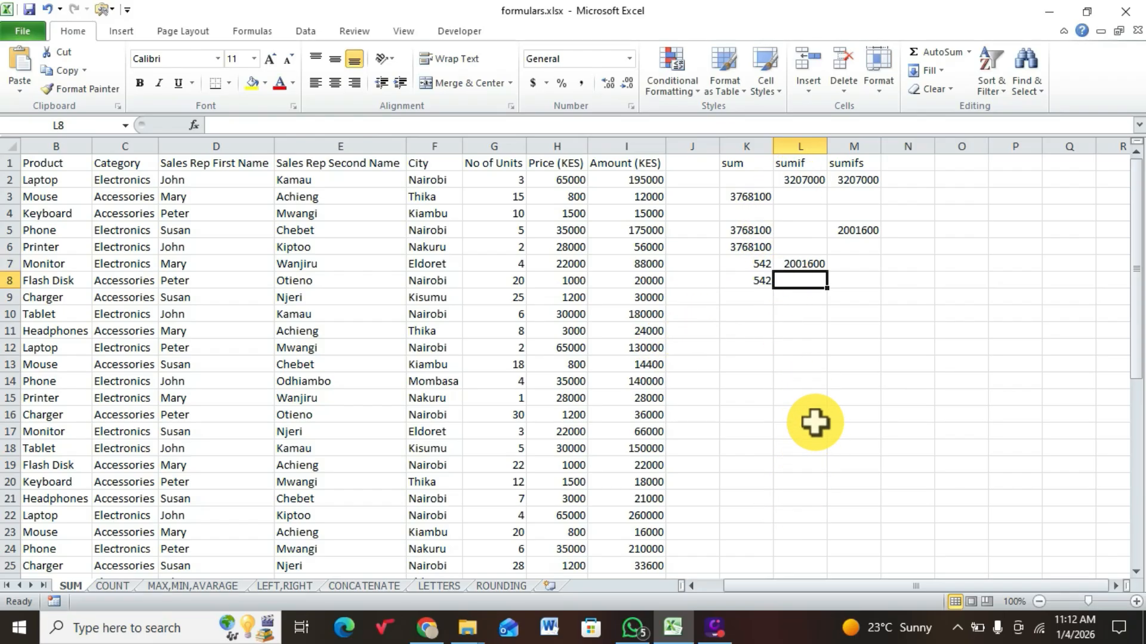
Start a SUMIF formula in L9 with the City column F:F as the range and Nakuru as the criterion.
{"action": "double_click", "coordinate": [795, 301]}
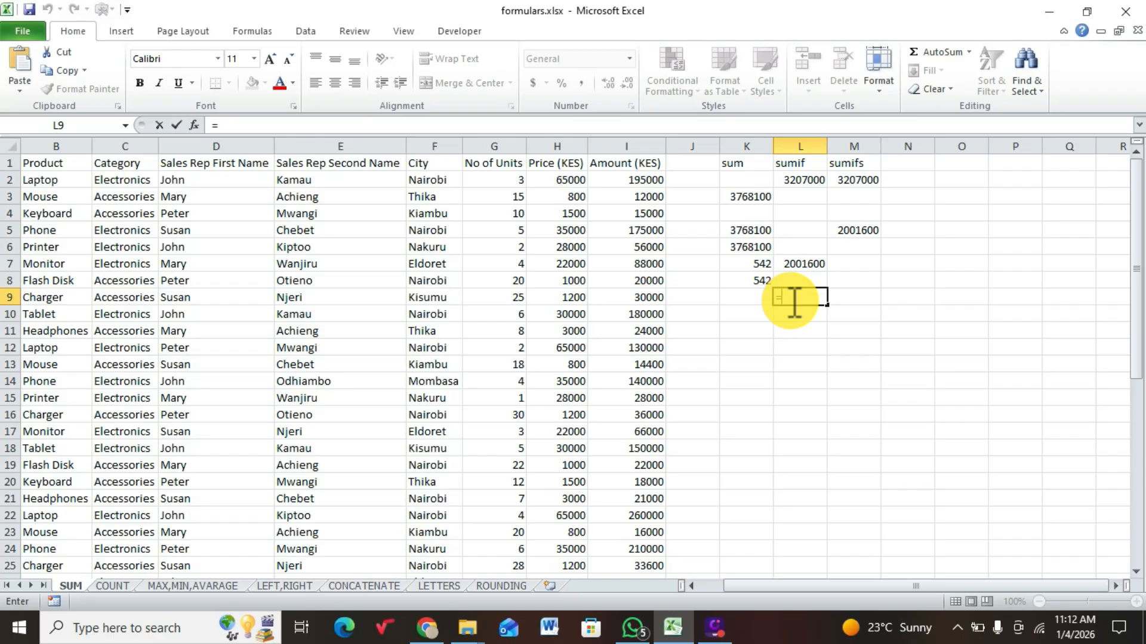
{"action": "type", "text": "=sumi"}
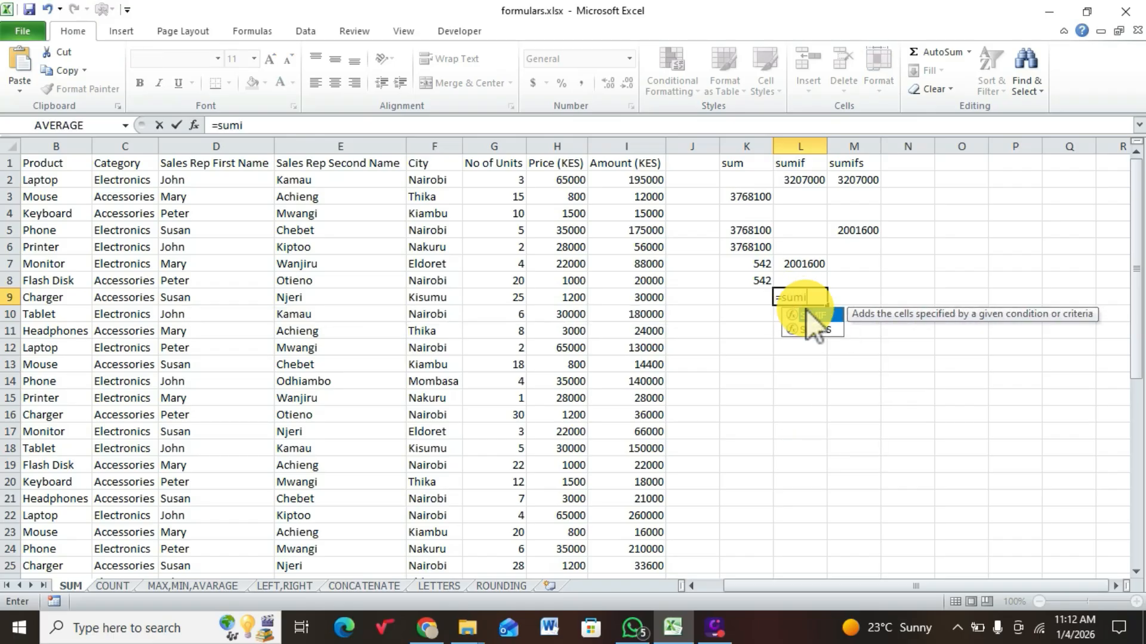
{"action": "double_click", "coordinate": [811, 314]}
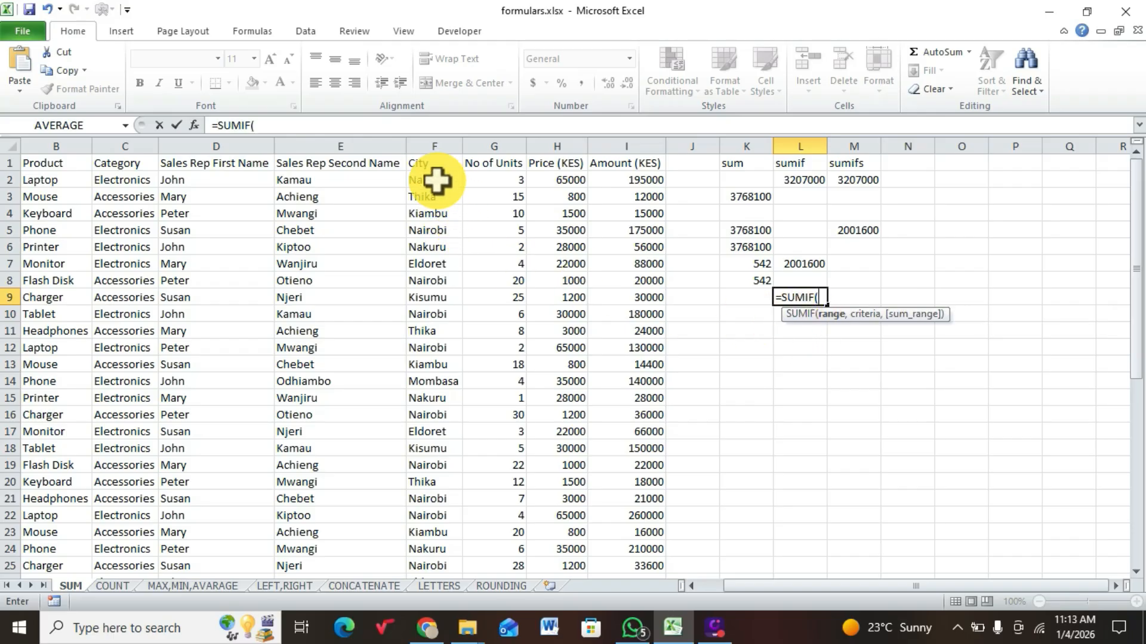
{"action": "left_click", "coordinate": [441, 143]}
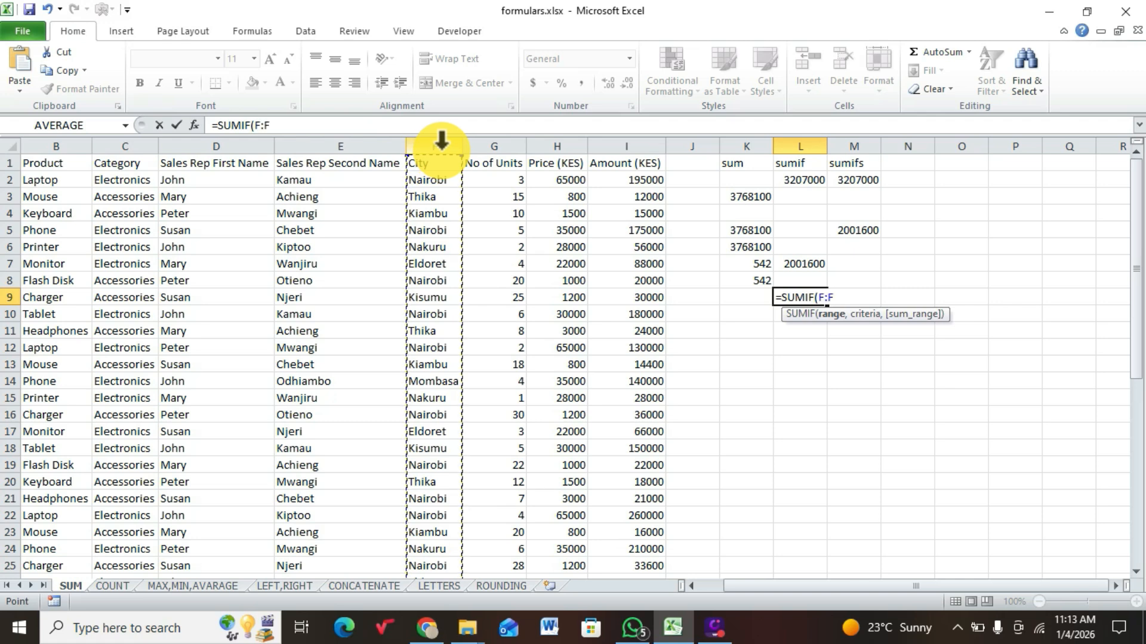
{"action": "type", "text": ","}
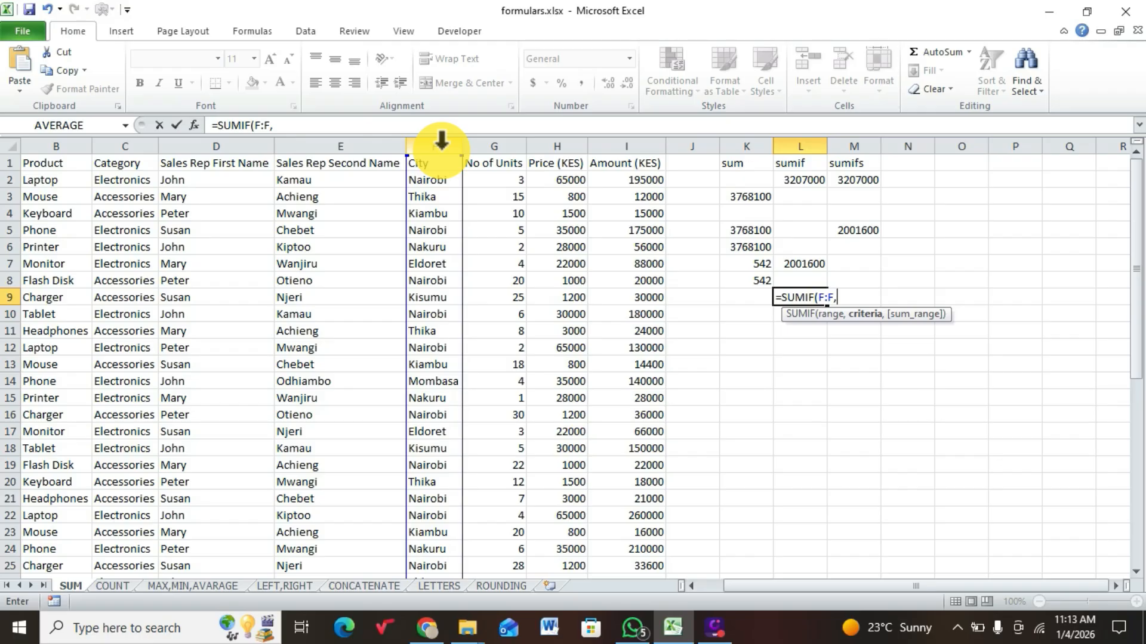
{"action": "type", "text": "Naku"}
{"action": "type", "text": "ru\""}
{"action": "key", "text": "Return"}
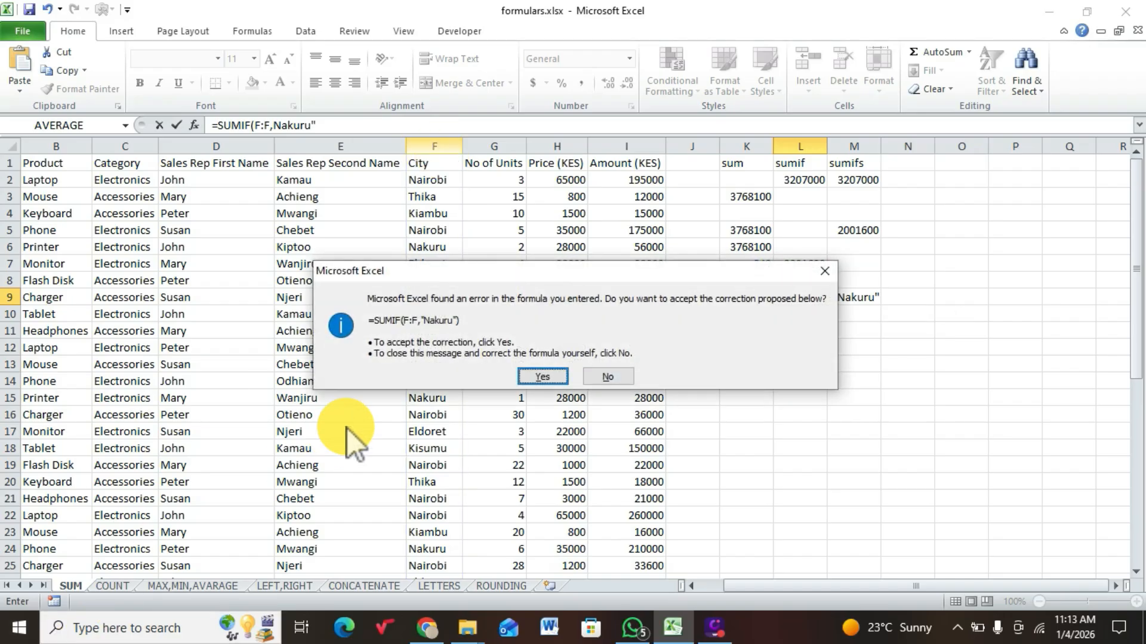
Enclose the Nakuru criterion of the L9 formula in quotation marks and complete it with I:I as the sum range.
{"action": "left_click", "coordinate": [823, 271]}
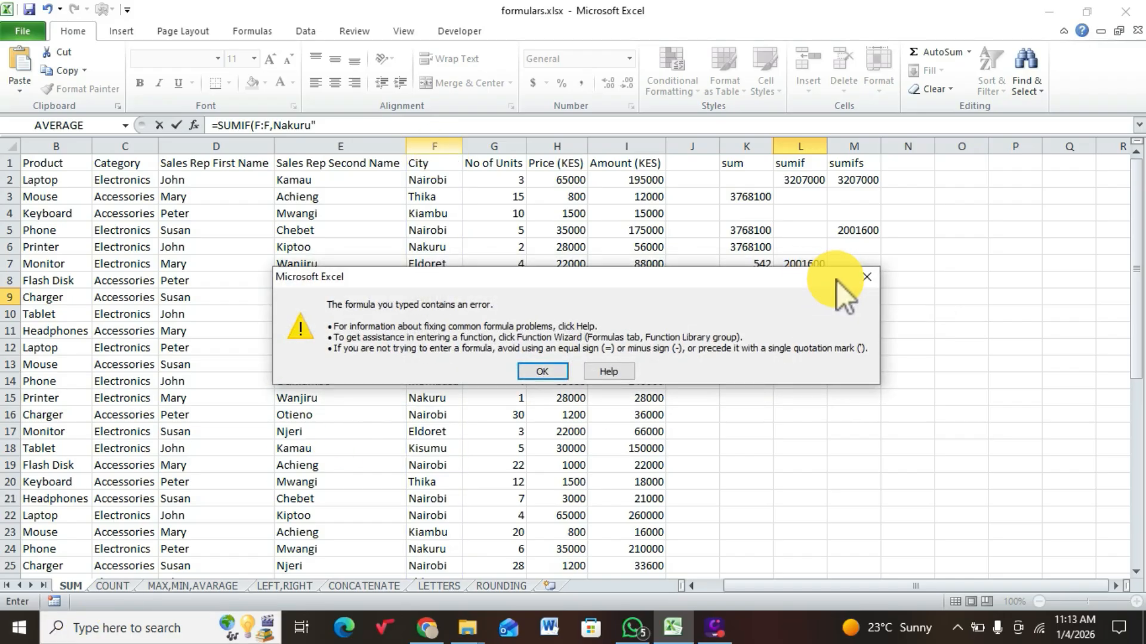
{"action": "left_click", "coordinate": [543, 369]}
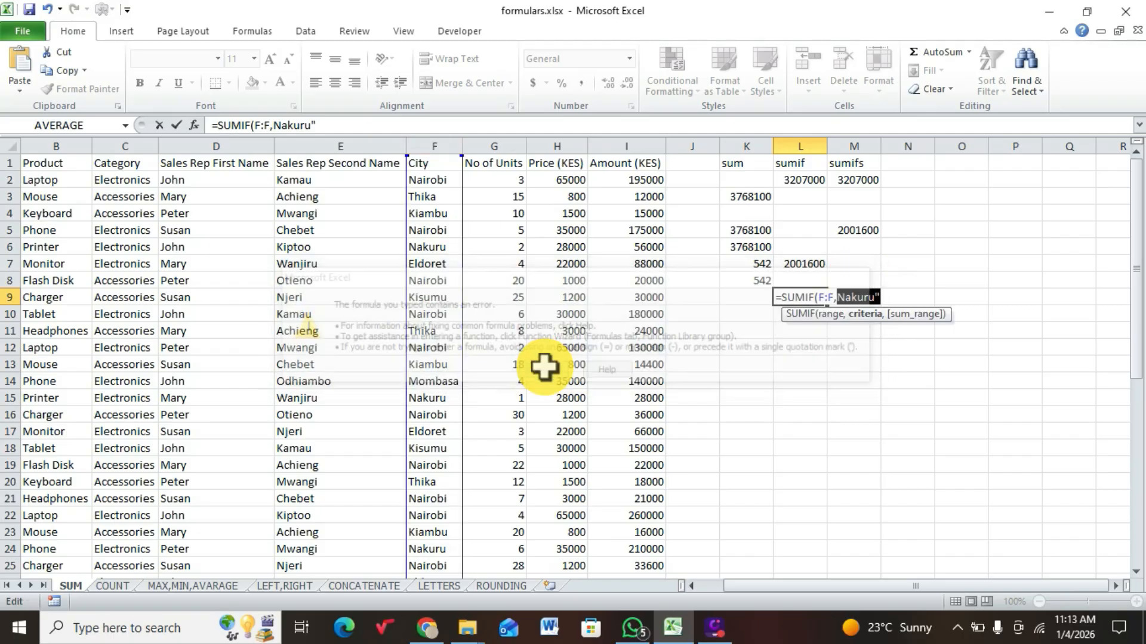
{"action": "left_click", "coordinate": [837, 295]}
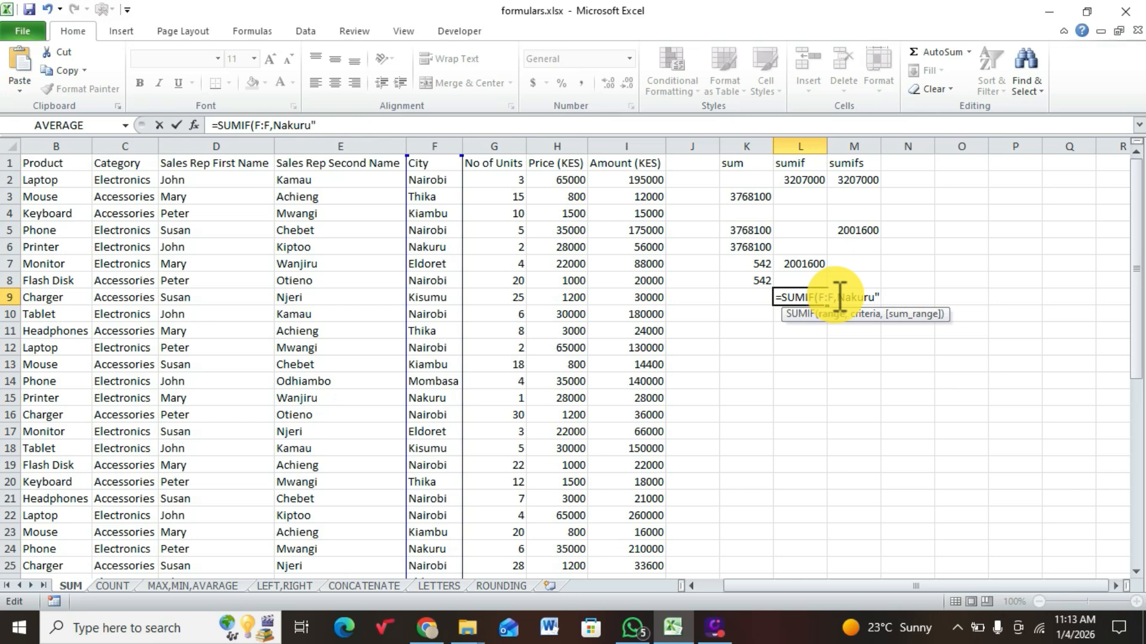
{"action": "left_click", "coordinate": [838, 300]}
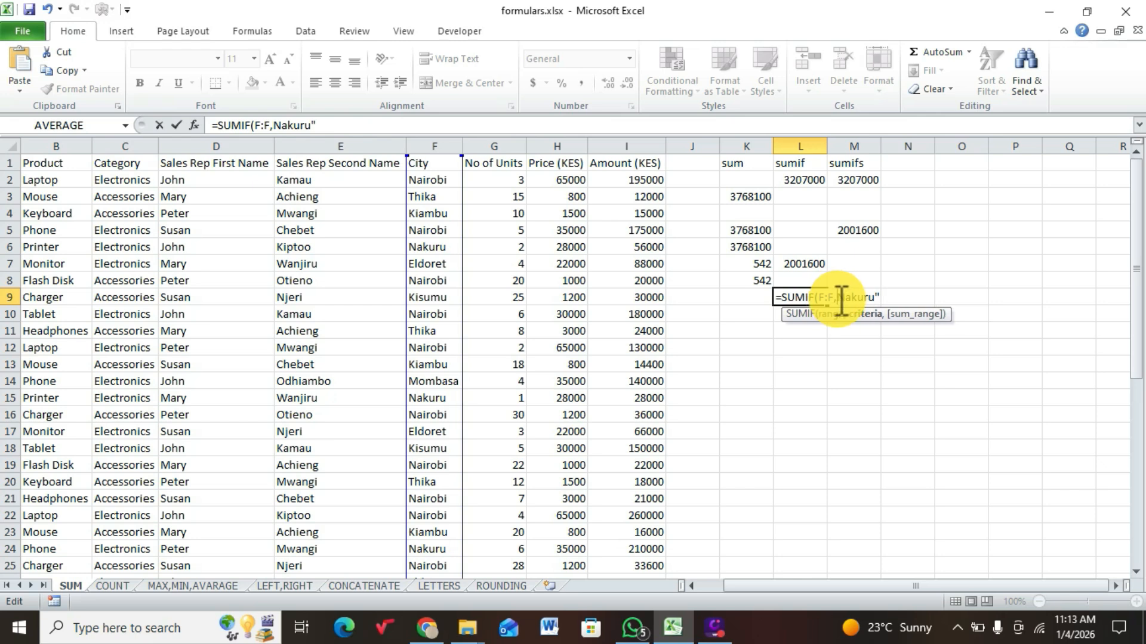
{"action": "type", "text": "\""}
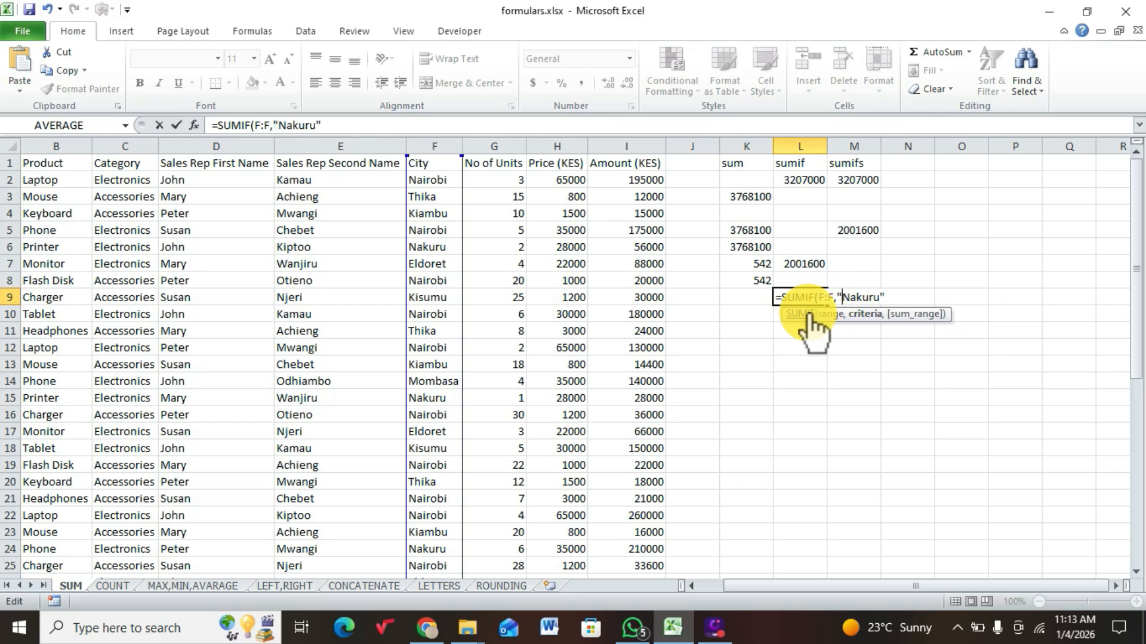
{"action": "left_click", "coordinate": [885, 298]}
{"action": "type", "text": ","}
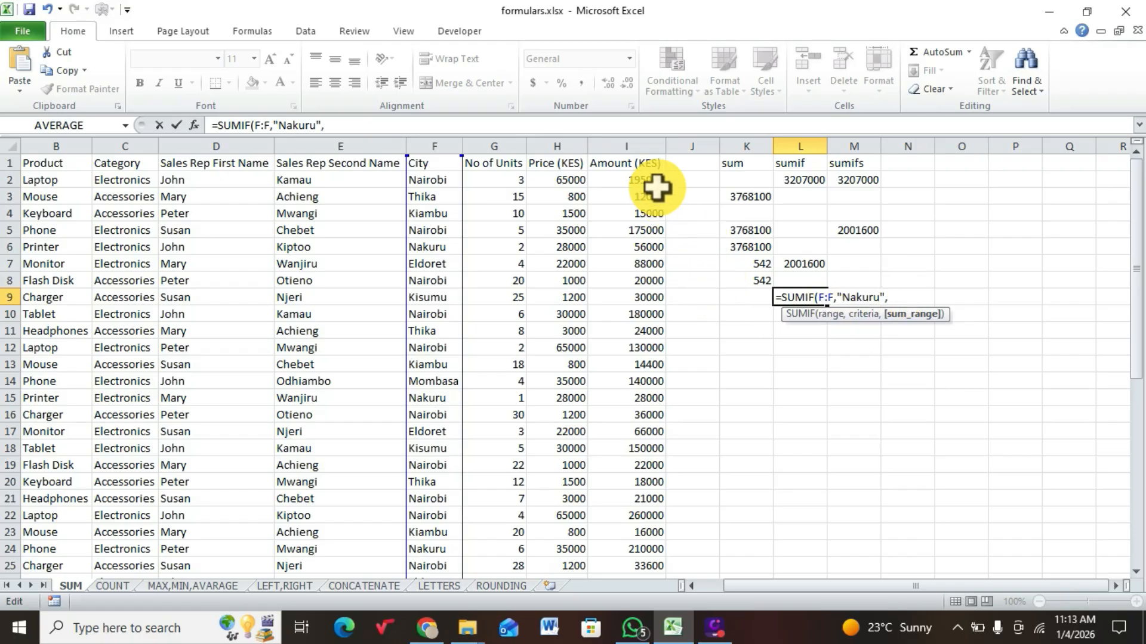
{"action": "left_click", "coordinate": [646, 143]}
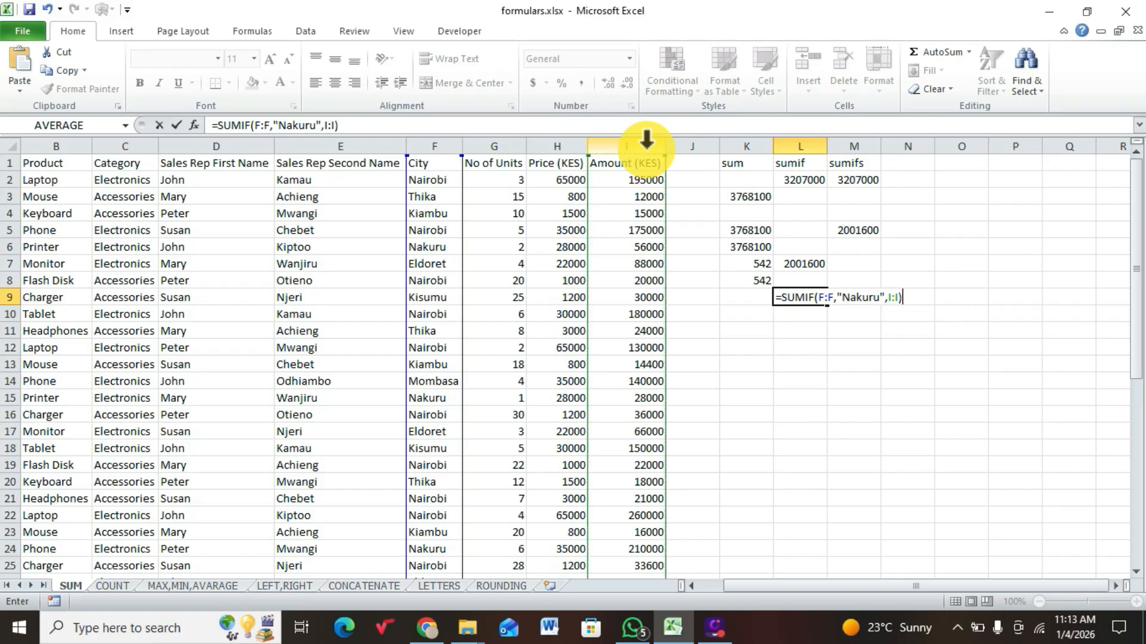
{"action": "key", "text": "Return"}
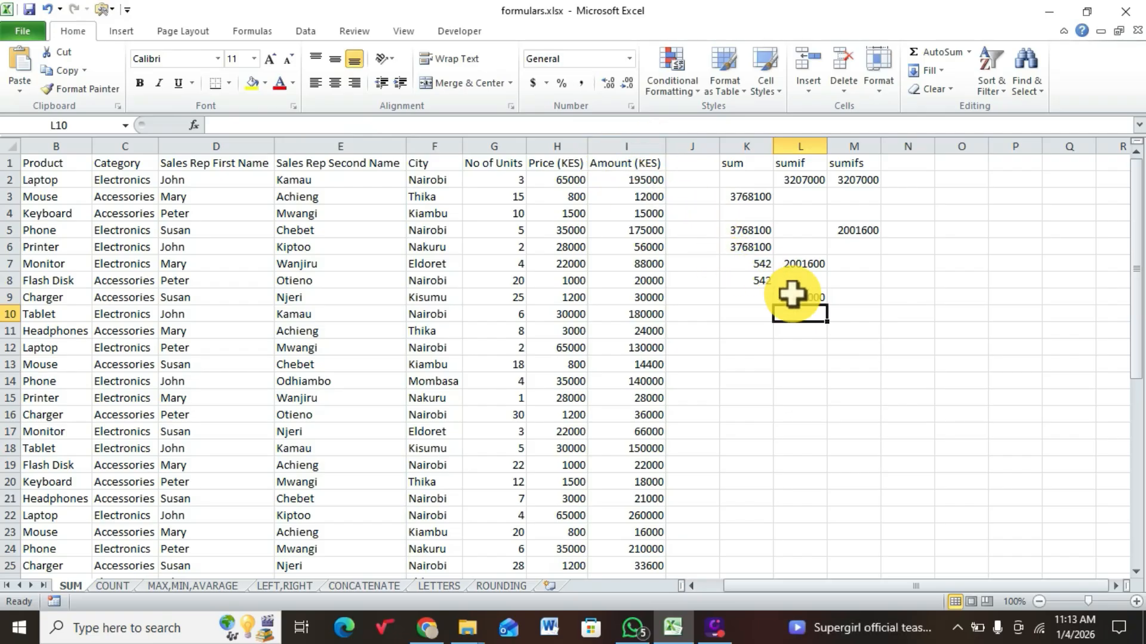
Examine the SUMIFS formulas in M2 for the Electronics category and in M5 for the city Nairobi.
{"action": "left_click", "coordinate": [664, 247]}
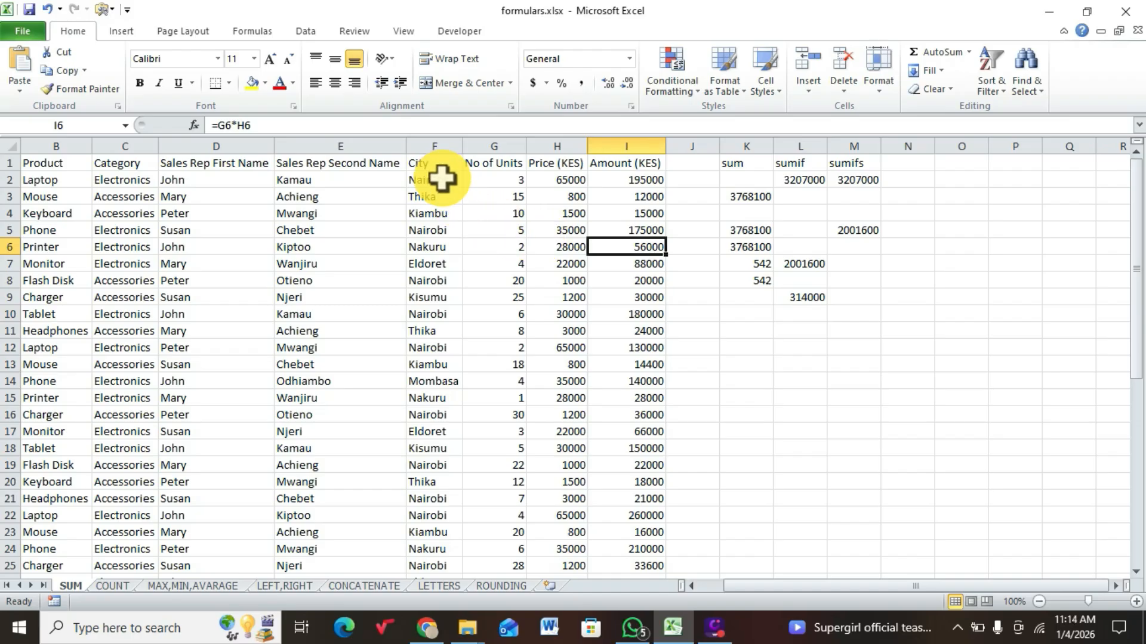
{"action": "left_click", "coordinate": [850, 179]}
{"action": "double_click", "coordinate": [853, 180]}
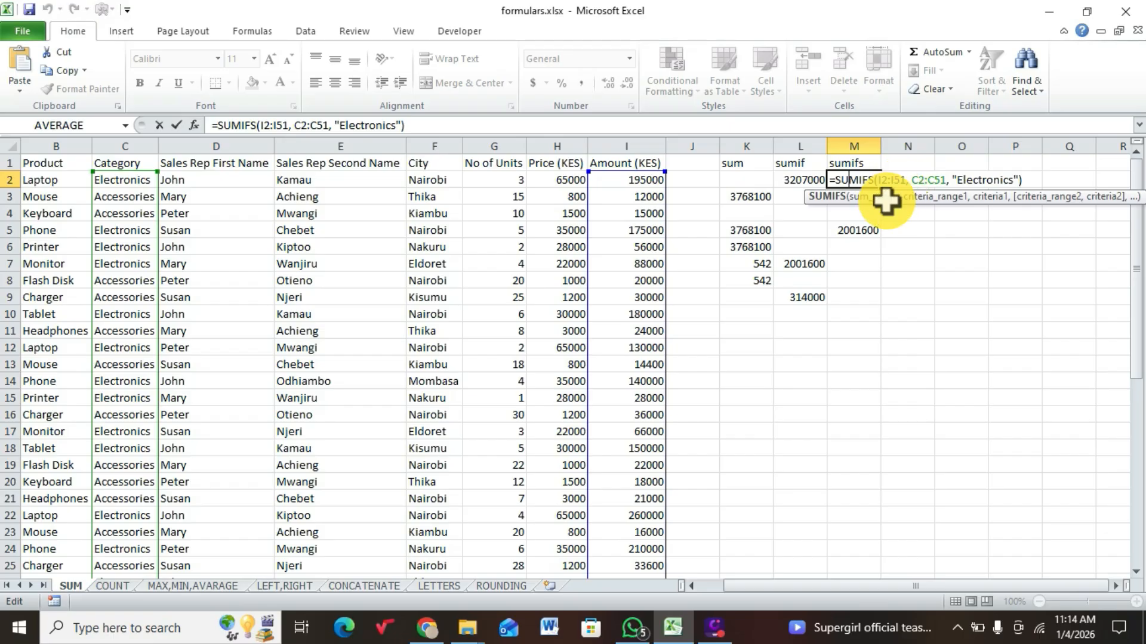
{"action": "left_click", "coordinate": [865, 230]}
{"action": "double_click", "coordinate": [866, 231]}
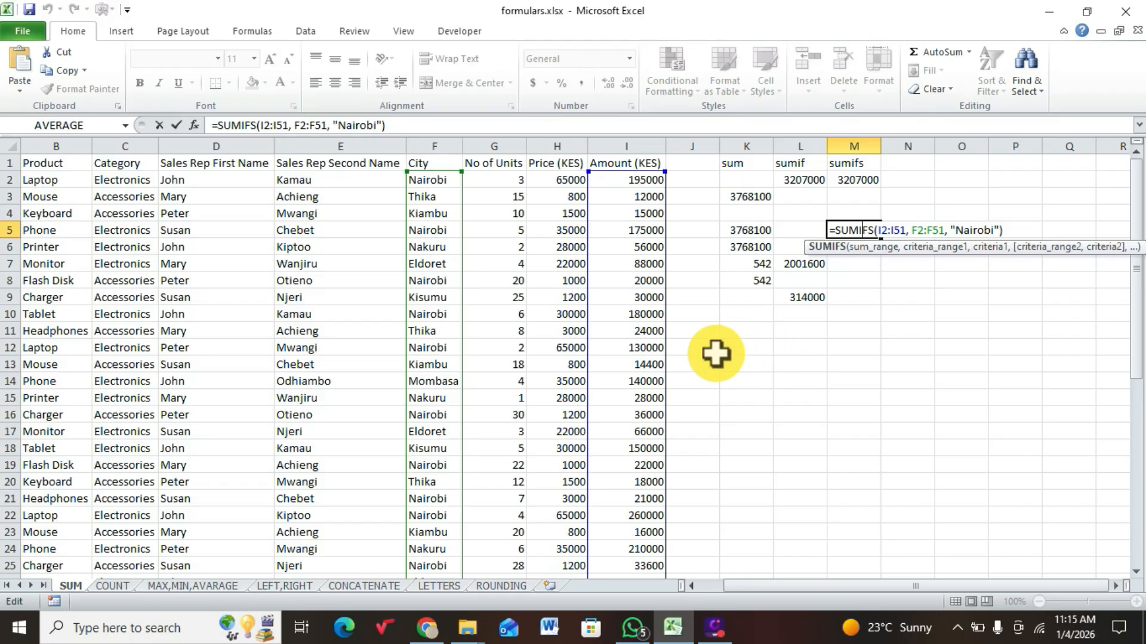
{"action": "left_click", "coordinate": [834, 316]}
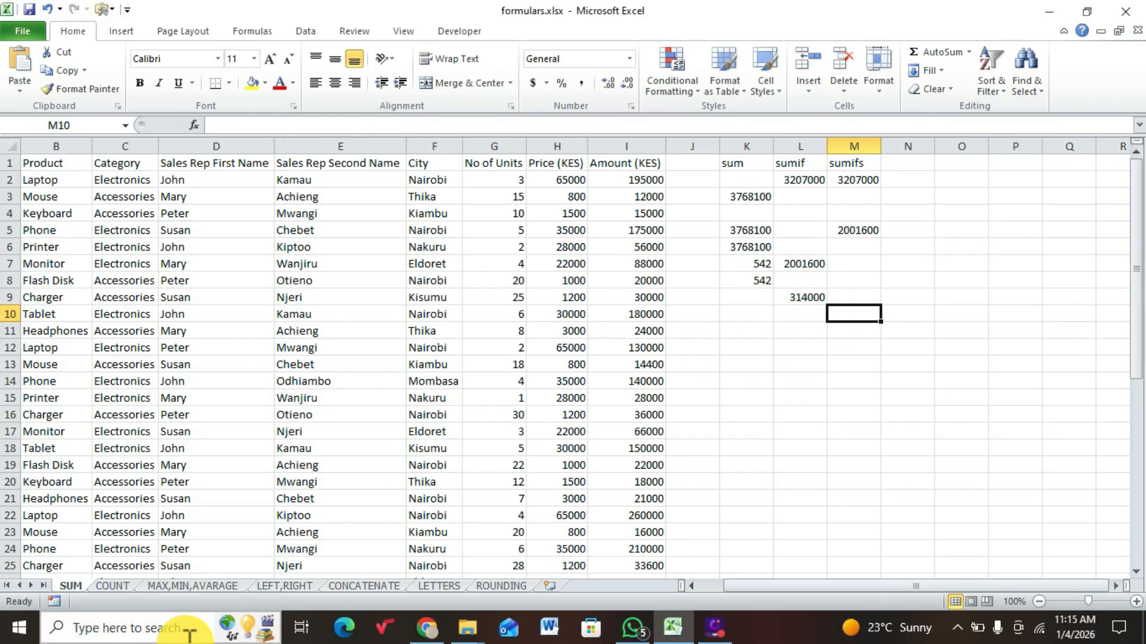
Open the COUNT sheet and compare the COUNT formula in K4 with the Price (KES) column.
{"action": "left_click", "coordinate": [110, 588]}
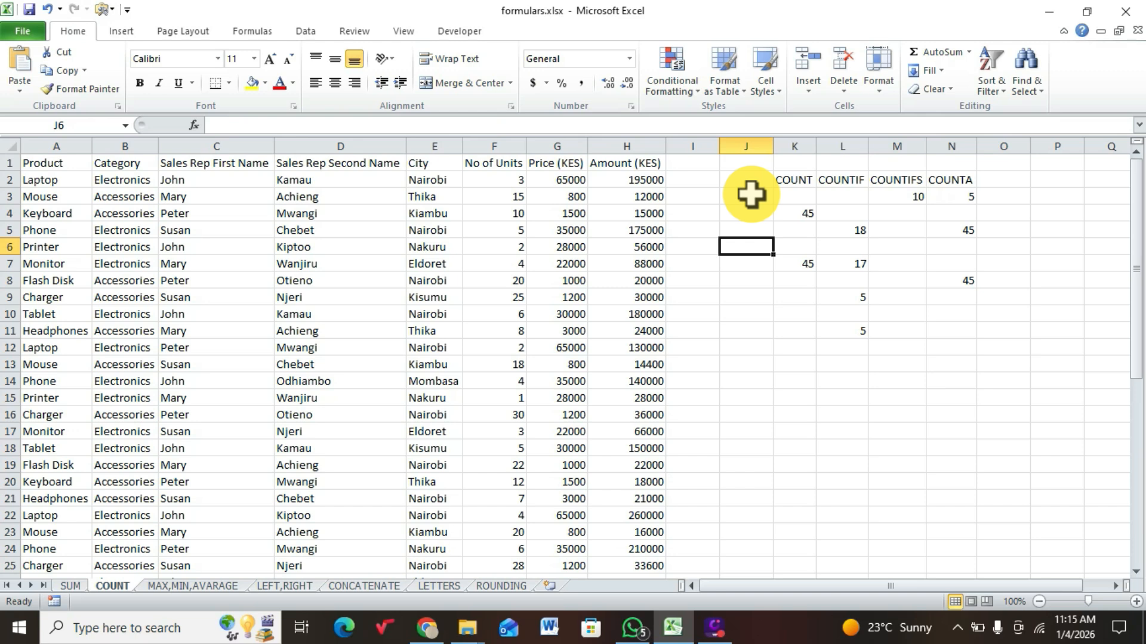
{"action": "left_click", "coordinate": [794, 180]}
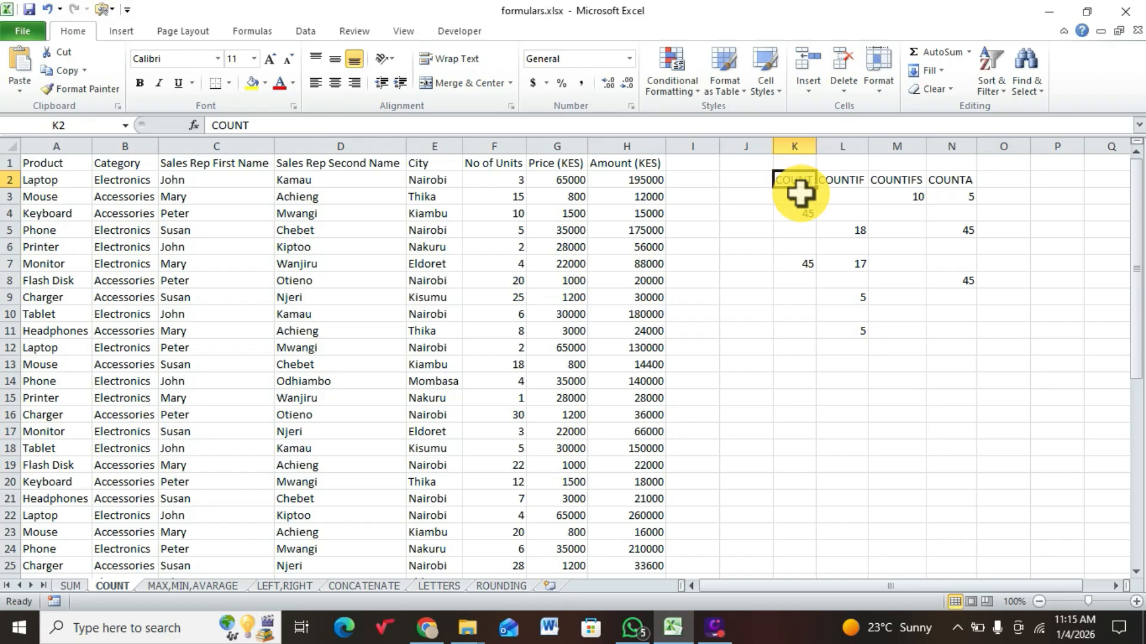
{"action": "left_click", "coordinate": [797, 198]}
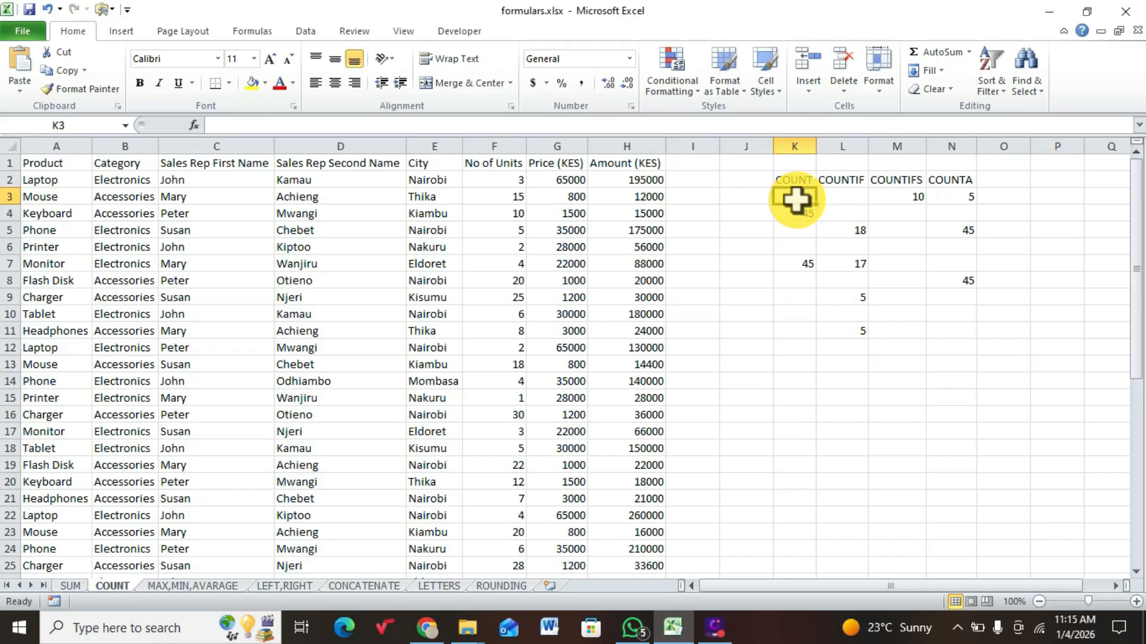
{"action": "double_click", "coordinate": [801, 214]}
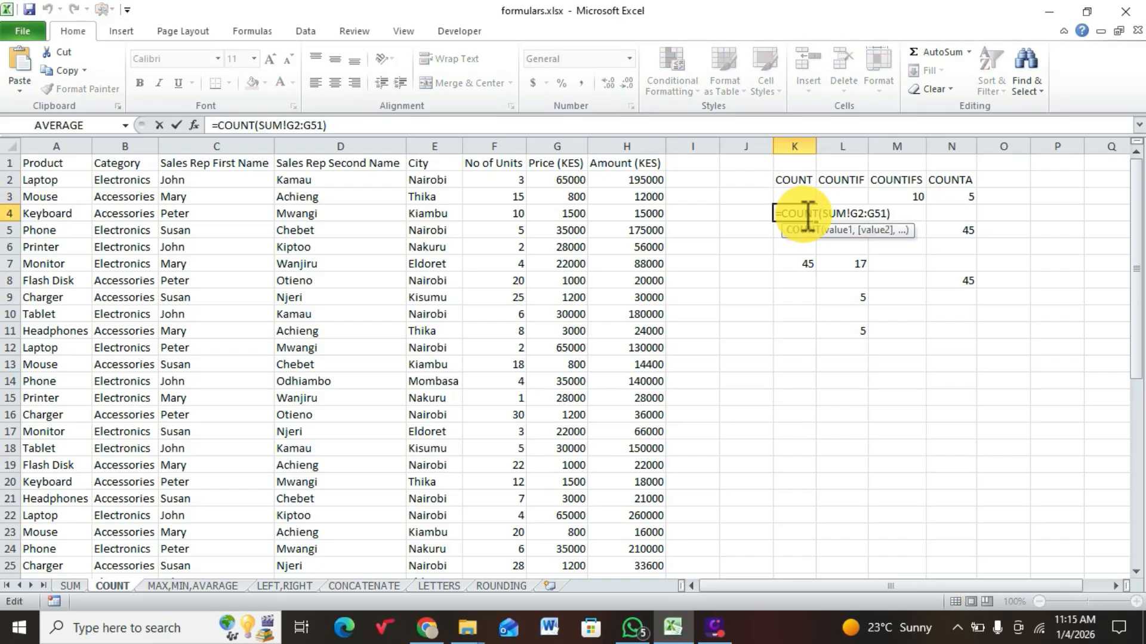
{"action": "left_click", "coordinate": [568, 146]}
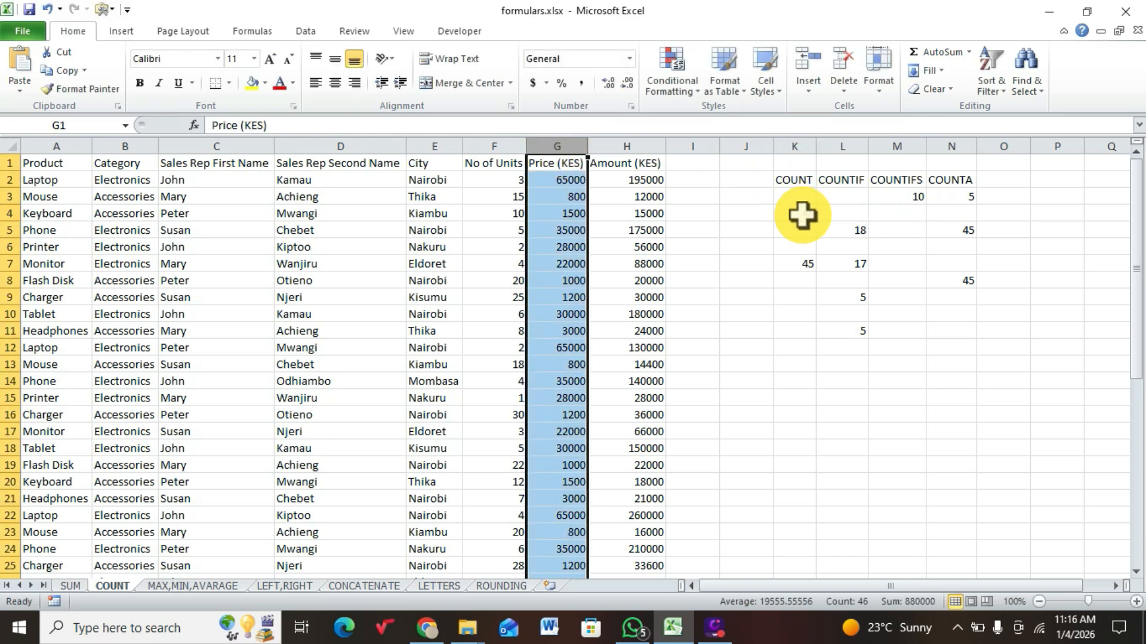
{"action": "left_click", "coordinate": [789, 242]}
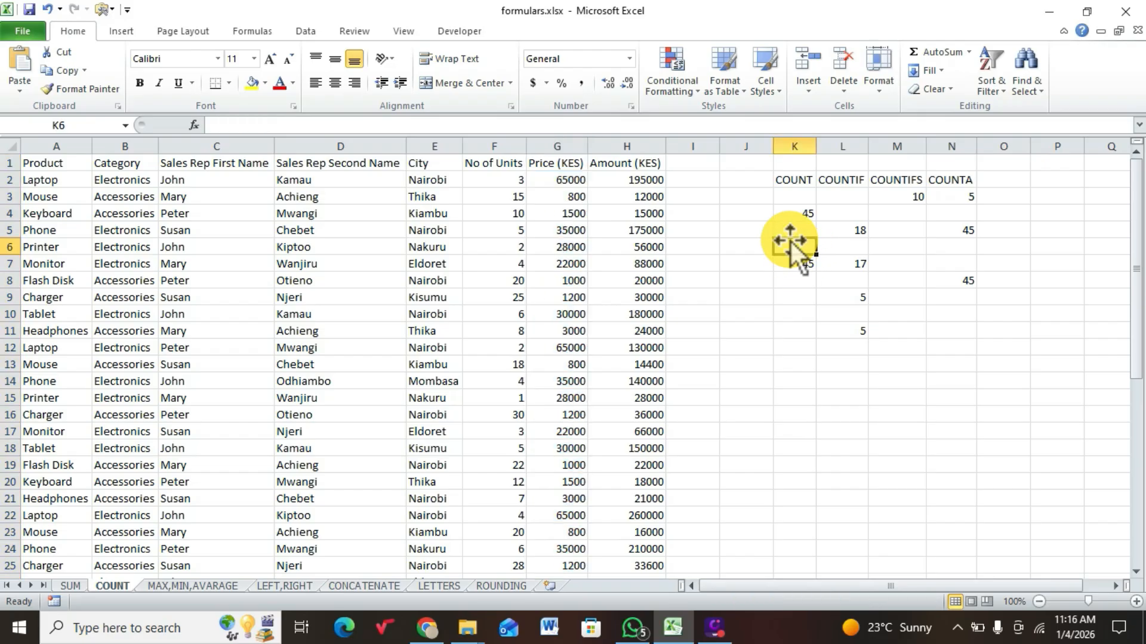
{"action": "left_click", "coordinate": [797, 211]}
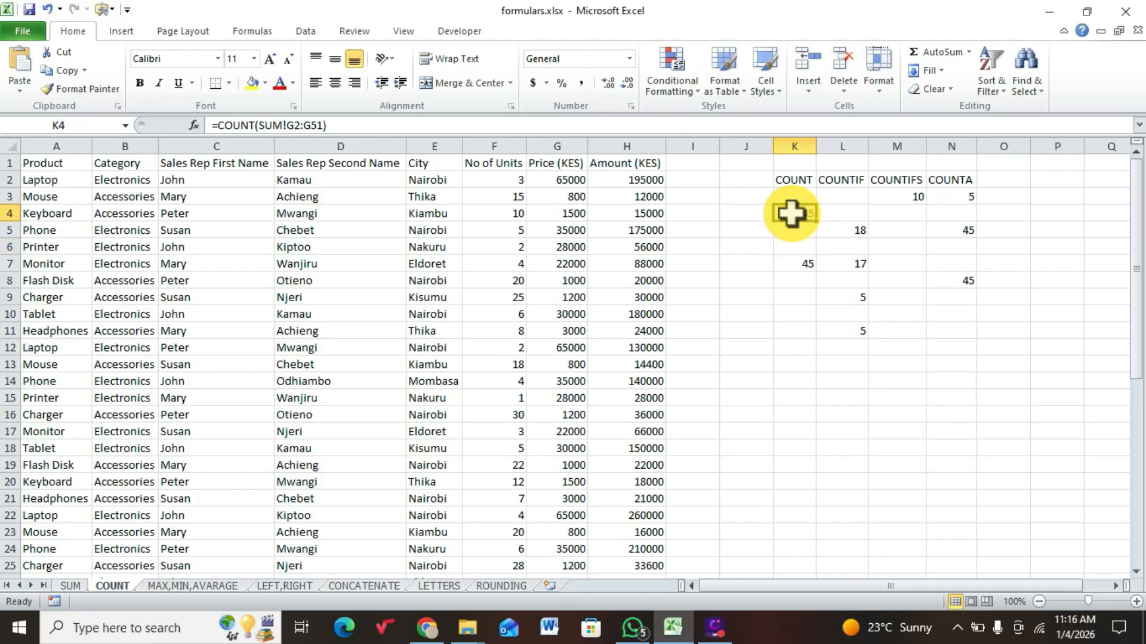
{"action": "double_click", "coordinate": [796, 213]}
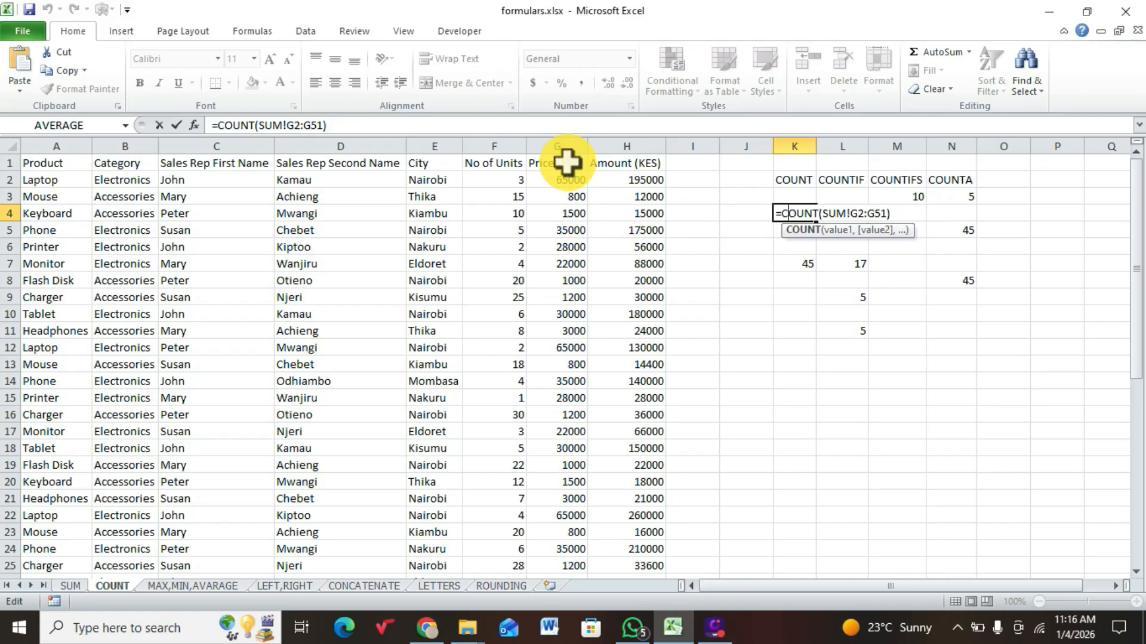
Count the numeric entries of the Price (KES) column in cell K5 with COUNT over G:G.
{"action": "left_click", "coordinate": [777, 234]}
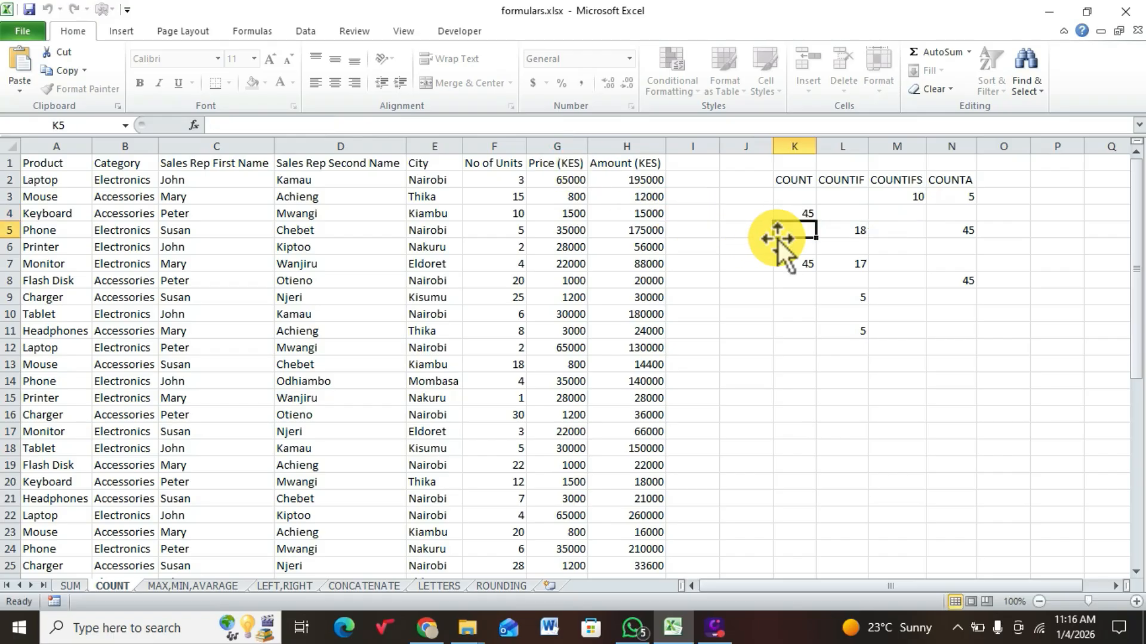
{"action": "type", "text": "="}
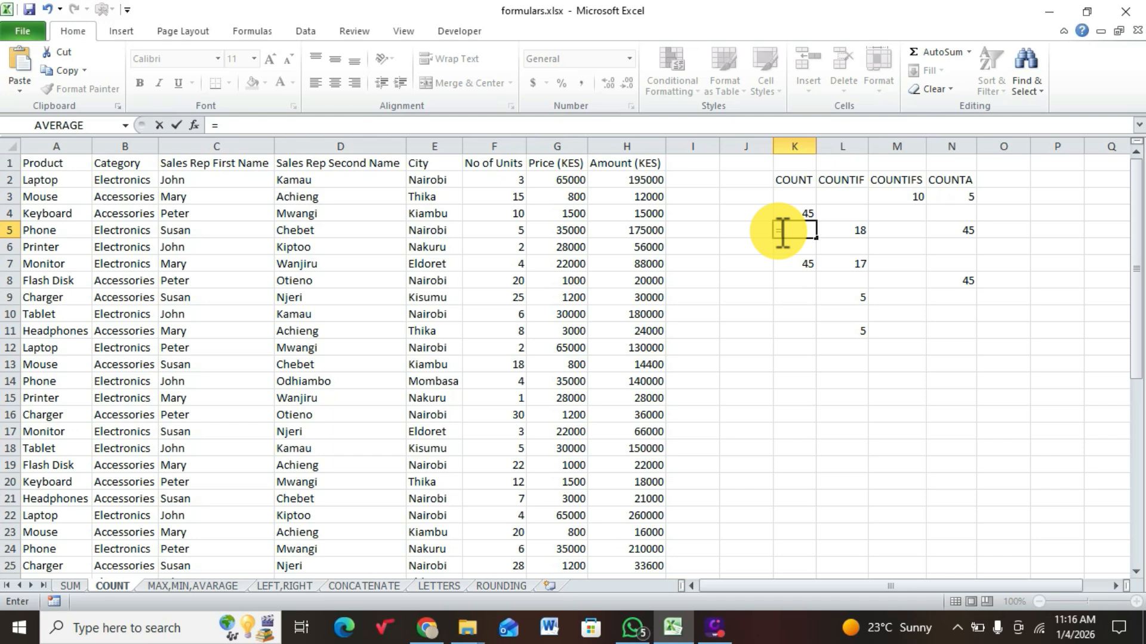
{"action": "type", "text": "c"}
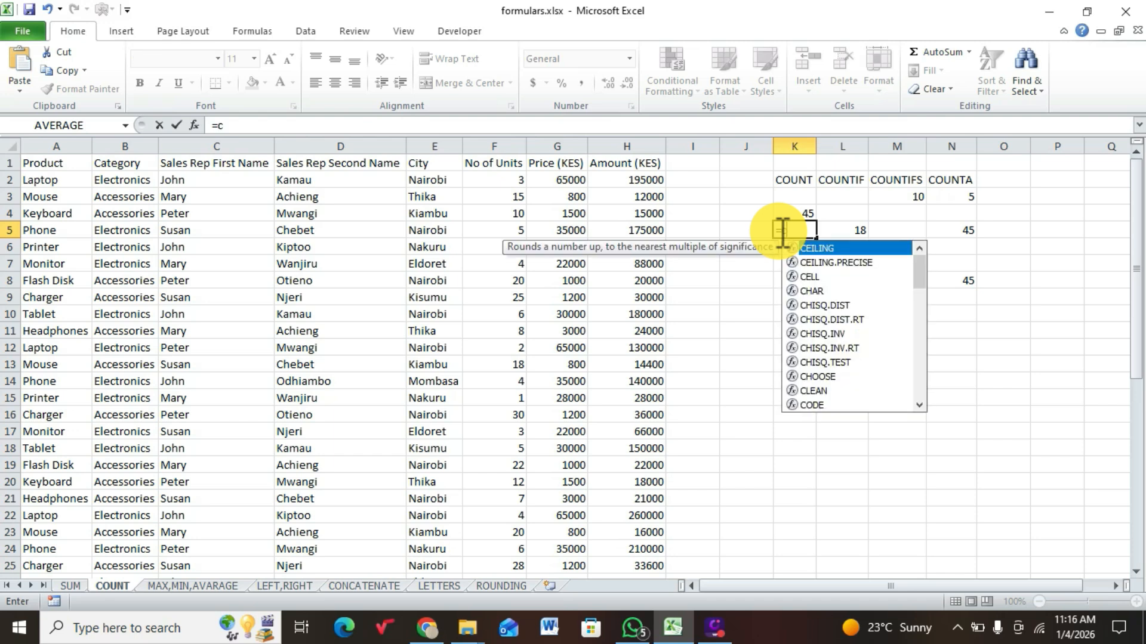
{"action": "type", "text": "ou"}
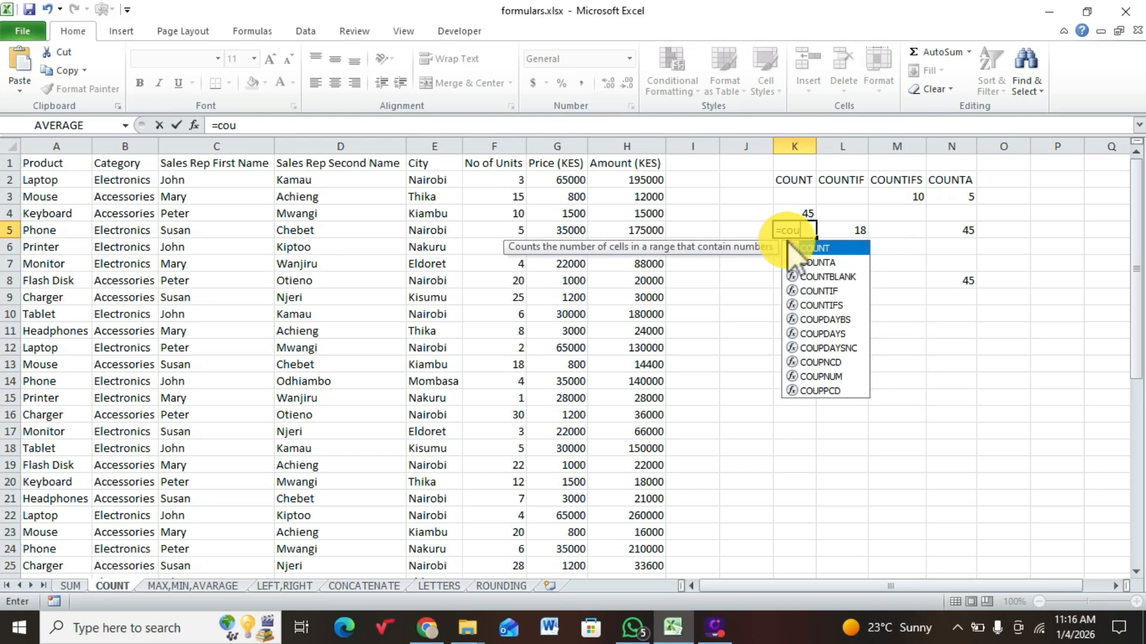
{"action": "double_click", "coordinate": [800, 247]}
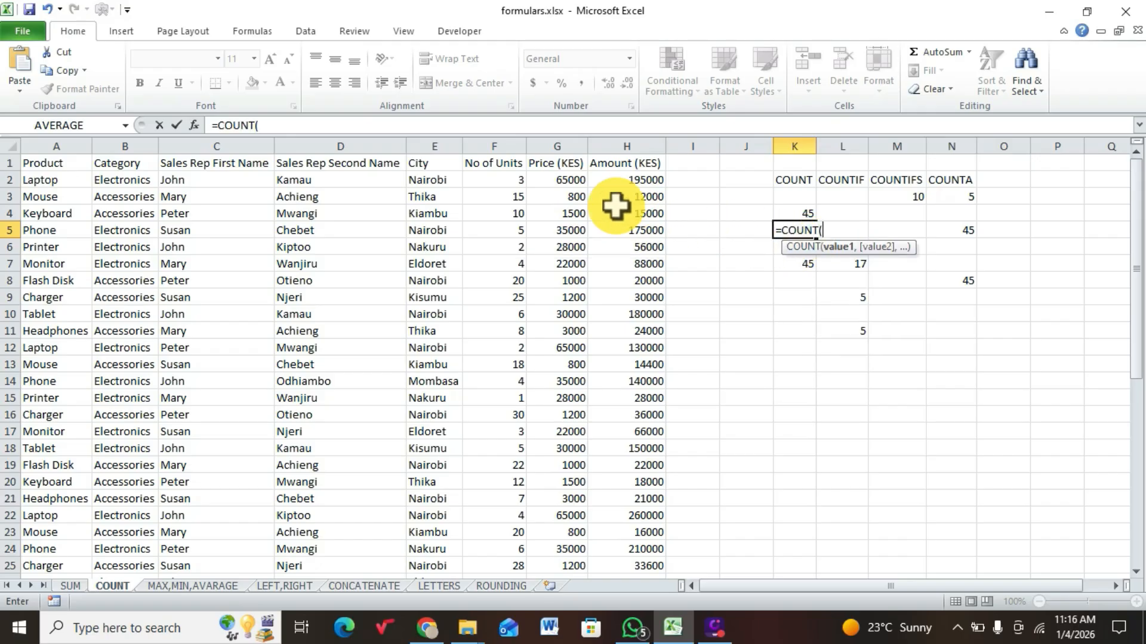
{"action": "left_click", "coordinate": [563, 146]}
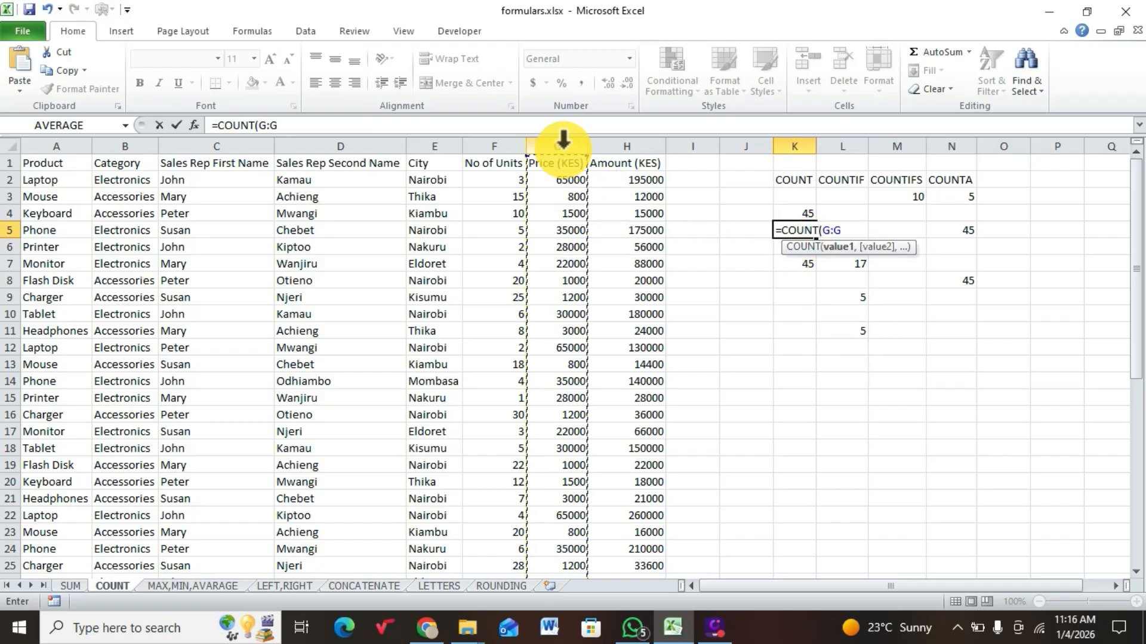
{"action": "type", "text": ")"}
{"action": "key", "text": "Return"}
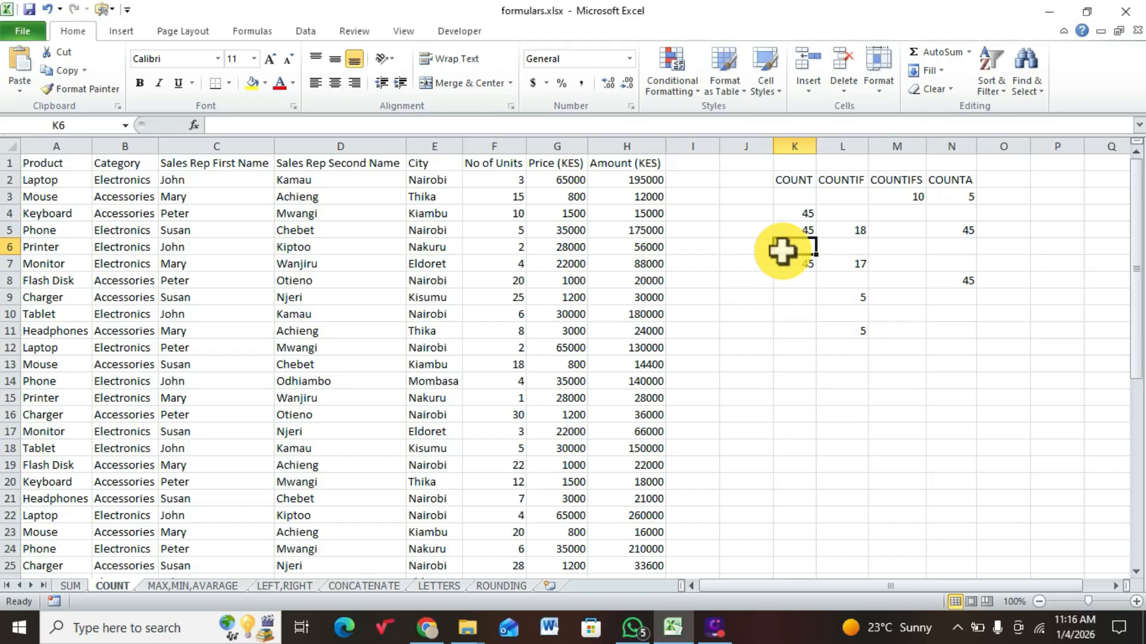
Count the numeric entries of the Price (KES) range G2:G18 in cell K6 with COUNT.
{"action": "type", "text": "=s"}
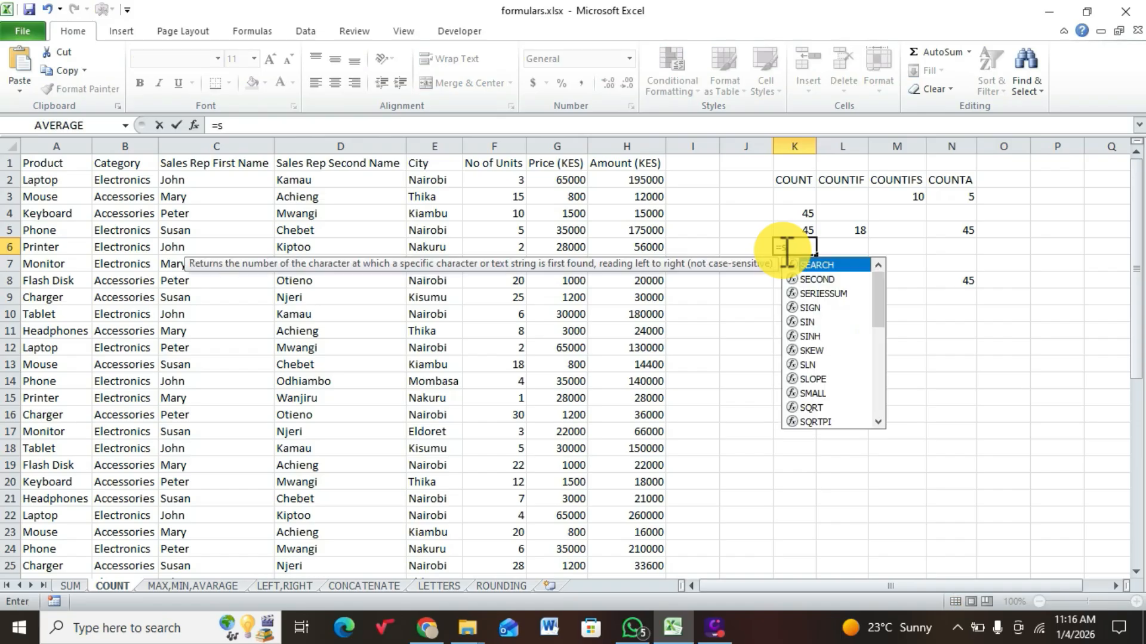
{"action": "key", "text": "BackSpace"}
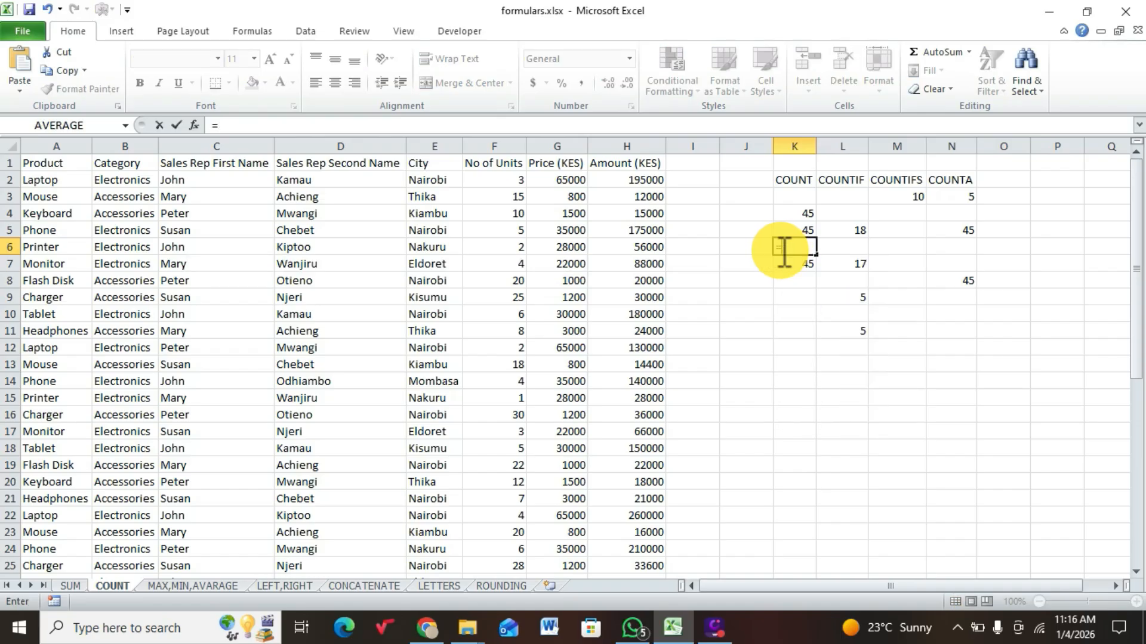
{"action": "type", "text": "cou"}
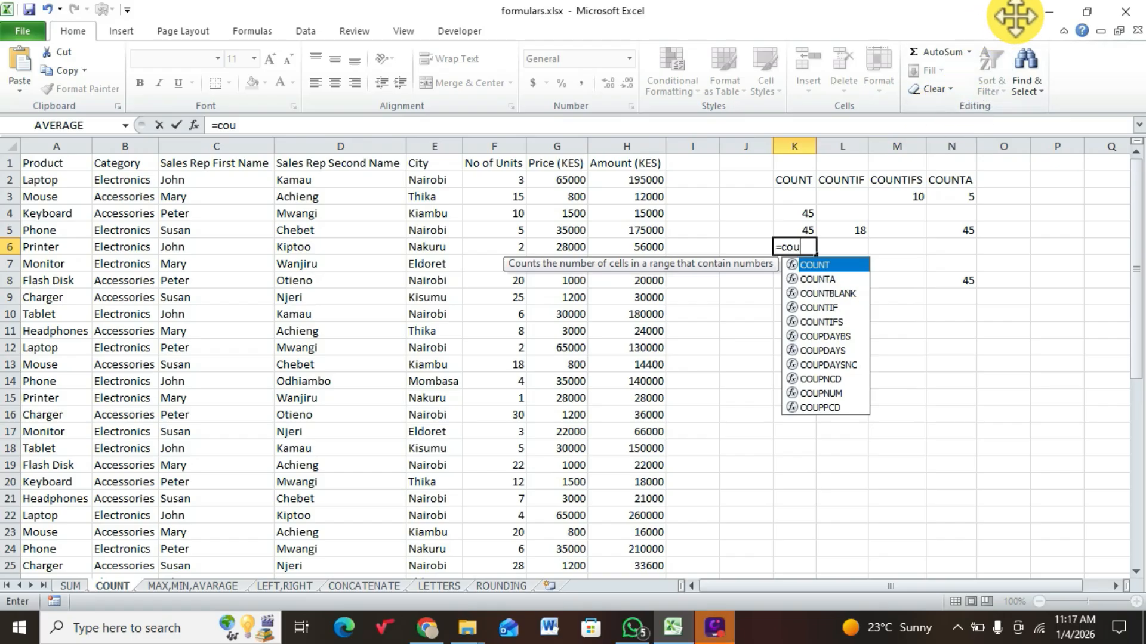
{"action": "double_click", "coordinate": [822, 266]}
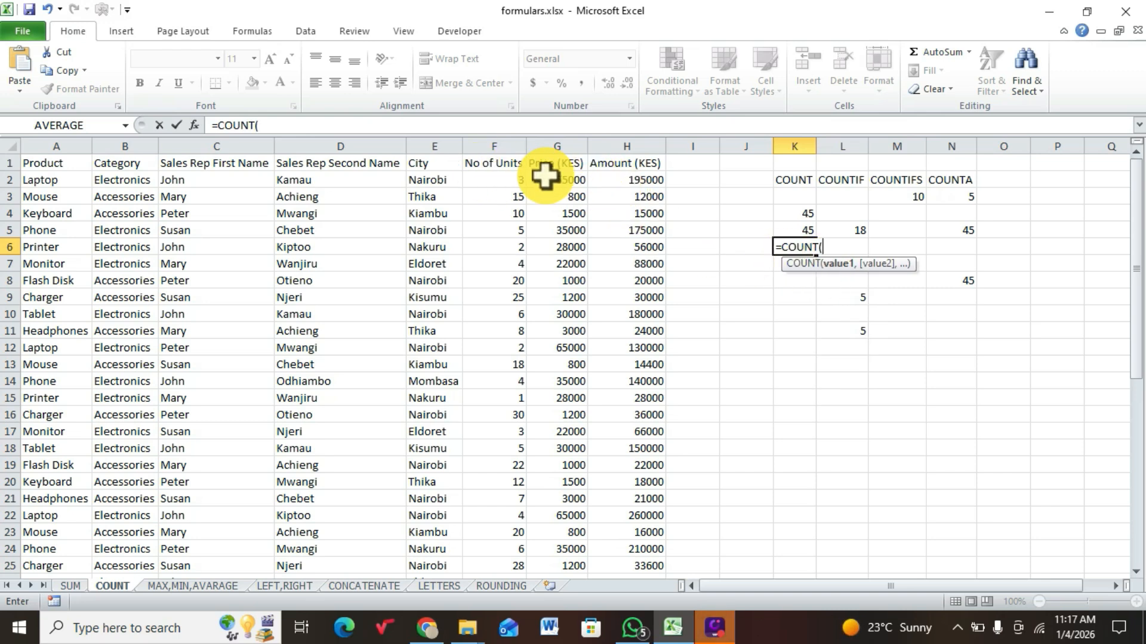
{"action": "left_click_drag", "start_coordinate": [555, 178], "coordinate": [580, 445]}
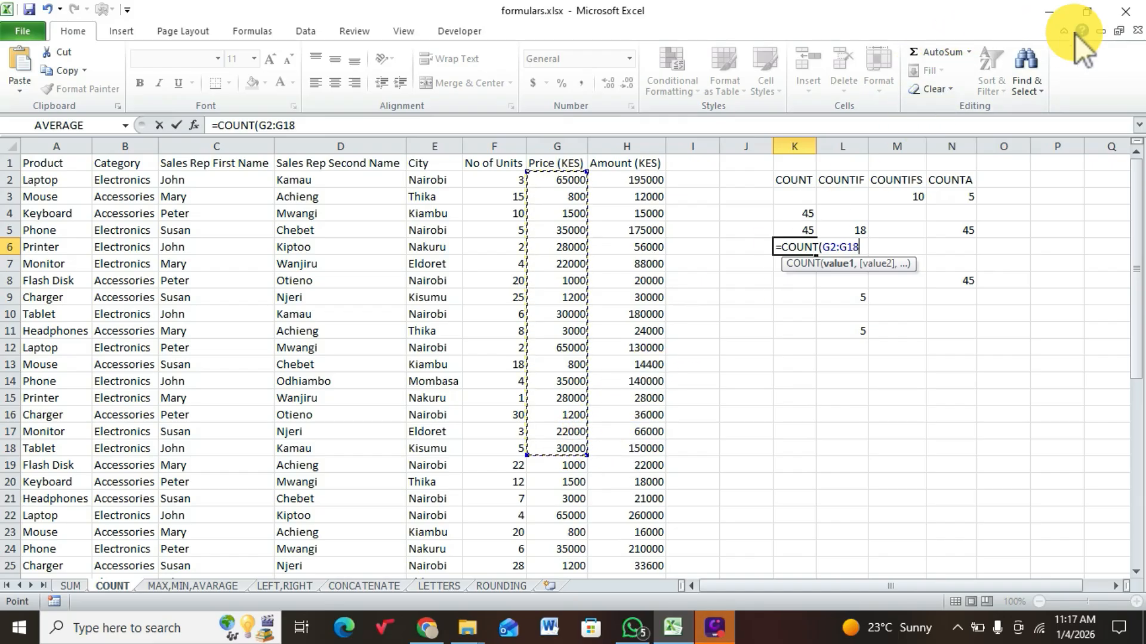
{"action": "left_click", "coordinate": [1053, 28]}
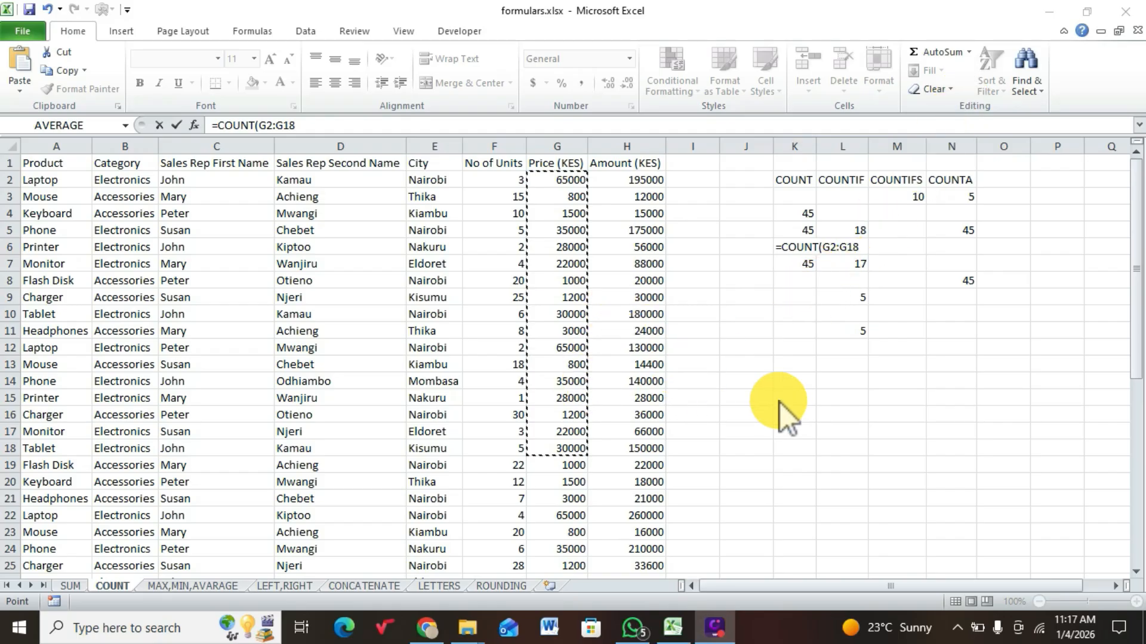
{"action": "left_click", "coordinate": [790, 248]}
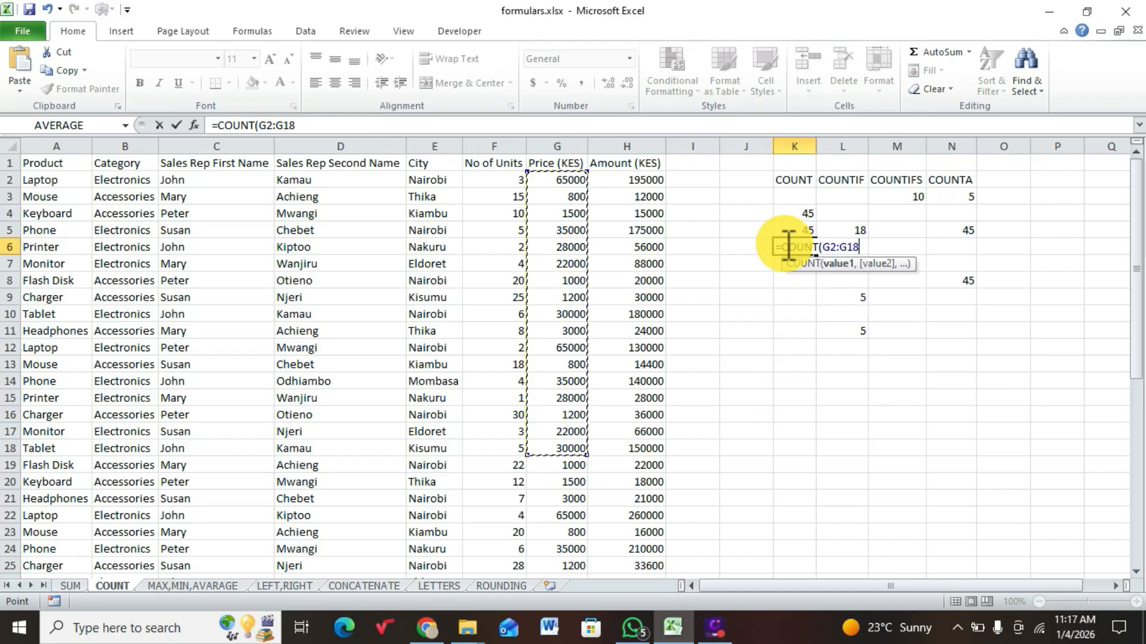
{"action": "key", "text": "Return"}
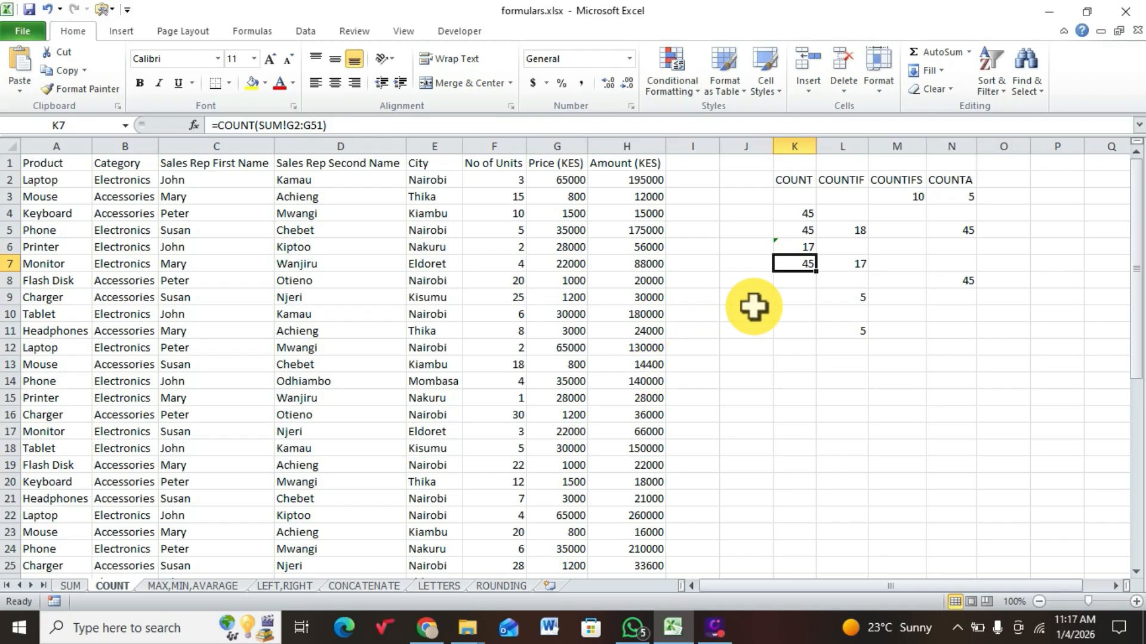
Examine the COUNTIF formulas in L5 for the city Nairobi and in L7 for the criterion ">10", comparing L7 with the Price (KES) column.
{"action": "left_click", "coordinate": [840, 194]}
{"action": "left_click", "coordinate": [855, 230]}
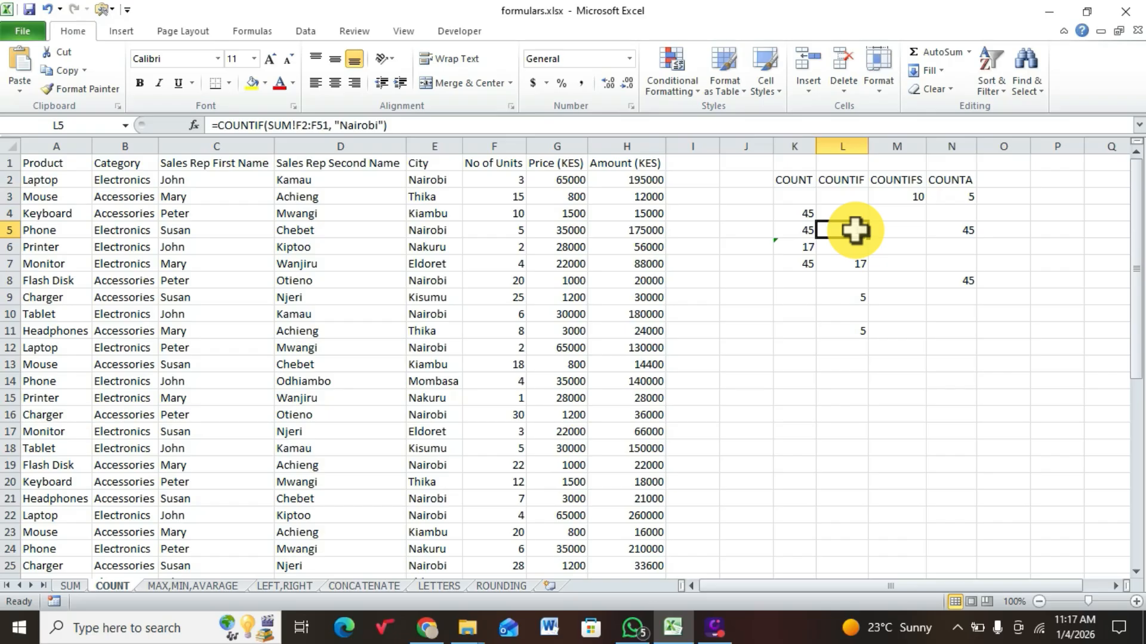
{"action": "double_click", "coordinate": [855, 229]}
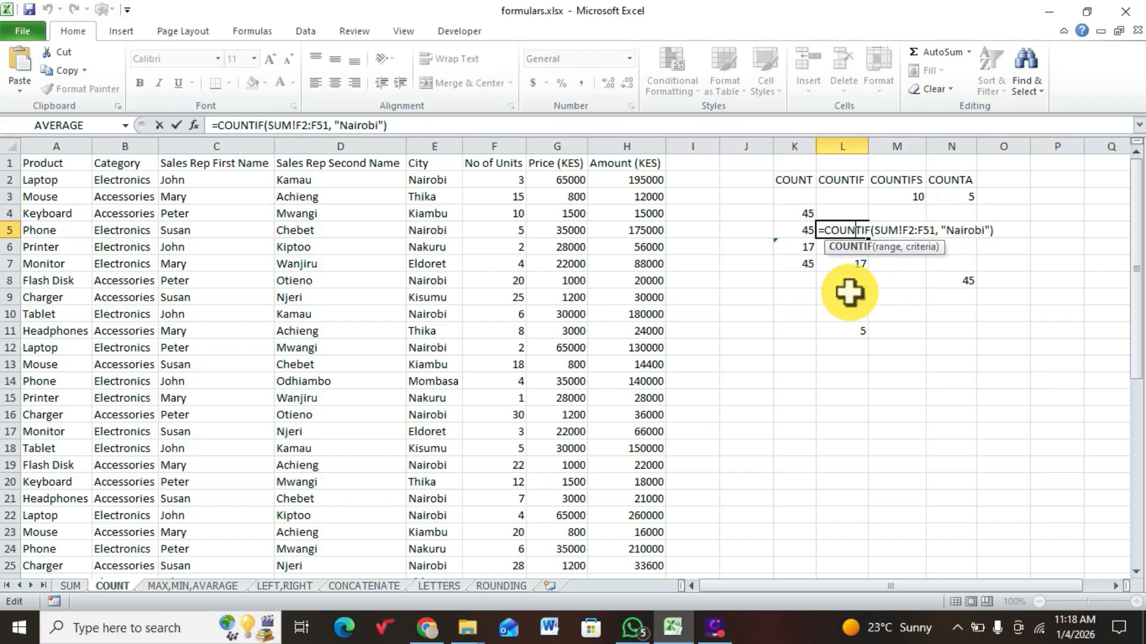
{"action": "left_click", "coordinate": [852, 270]}
{"action": "key", "text": "Return"}
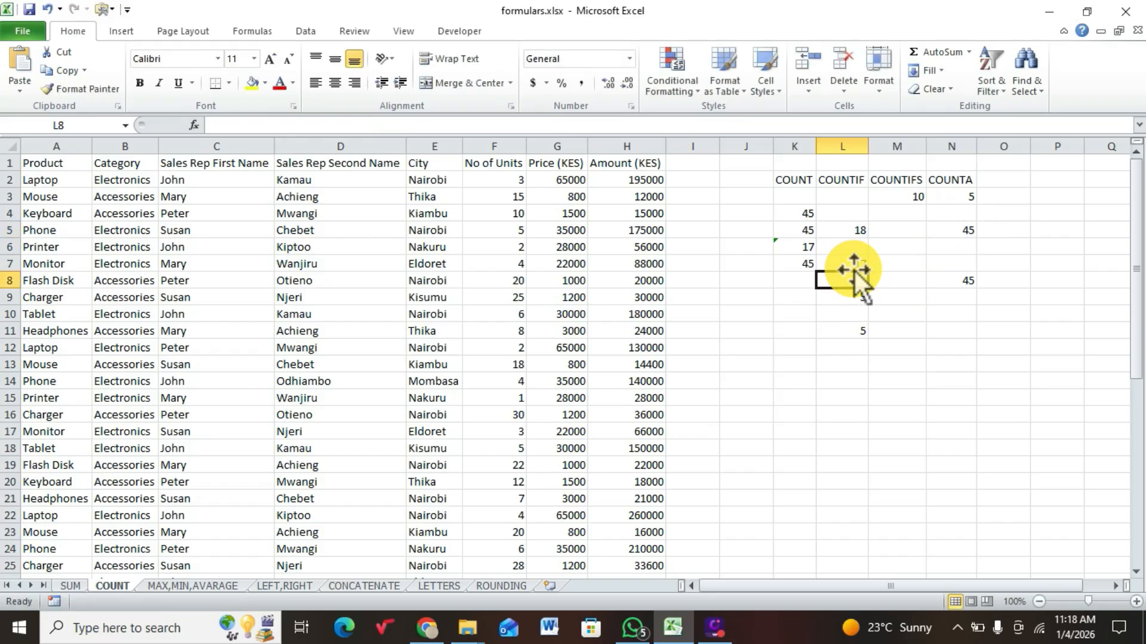
{"action": "double_click", "coordinate": [854, 267]}
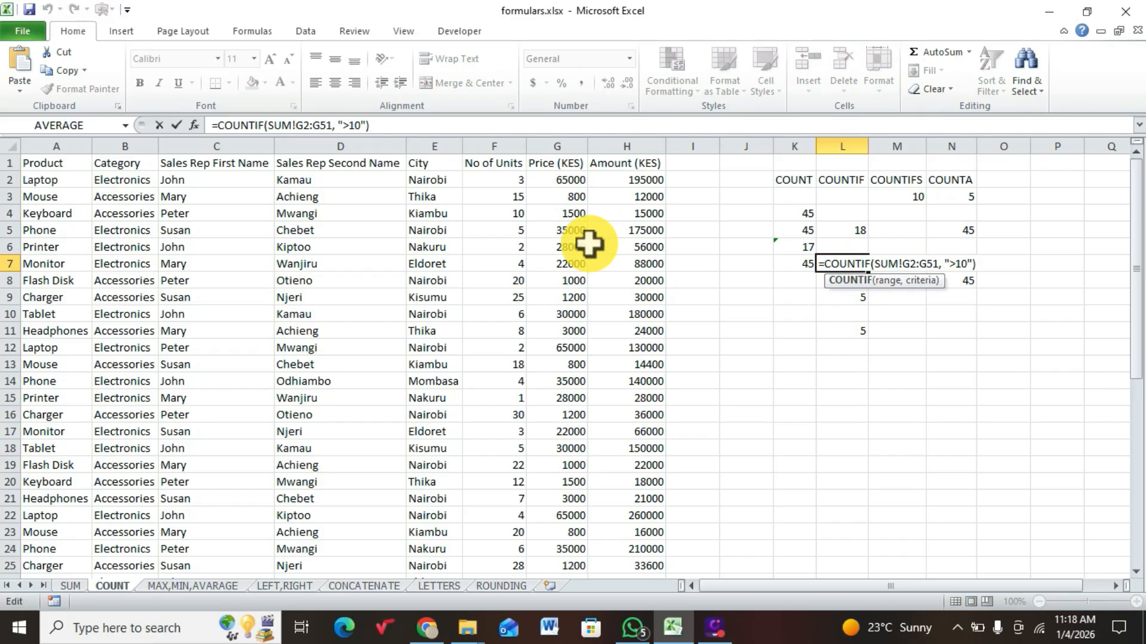
{"action": "left_click", "coordinate": [565, 178]}
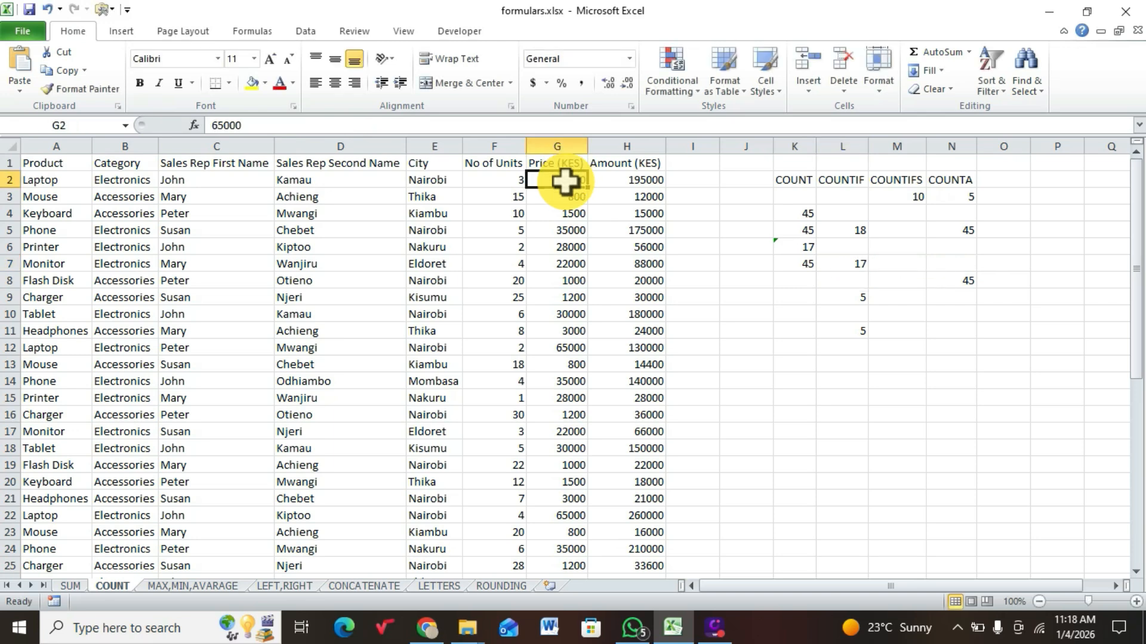
{"action": "left_click", "coordinate": [857, 263]}
{"action": "double_click", "coordinate": [857, 263]}
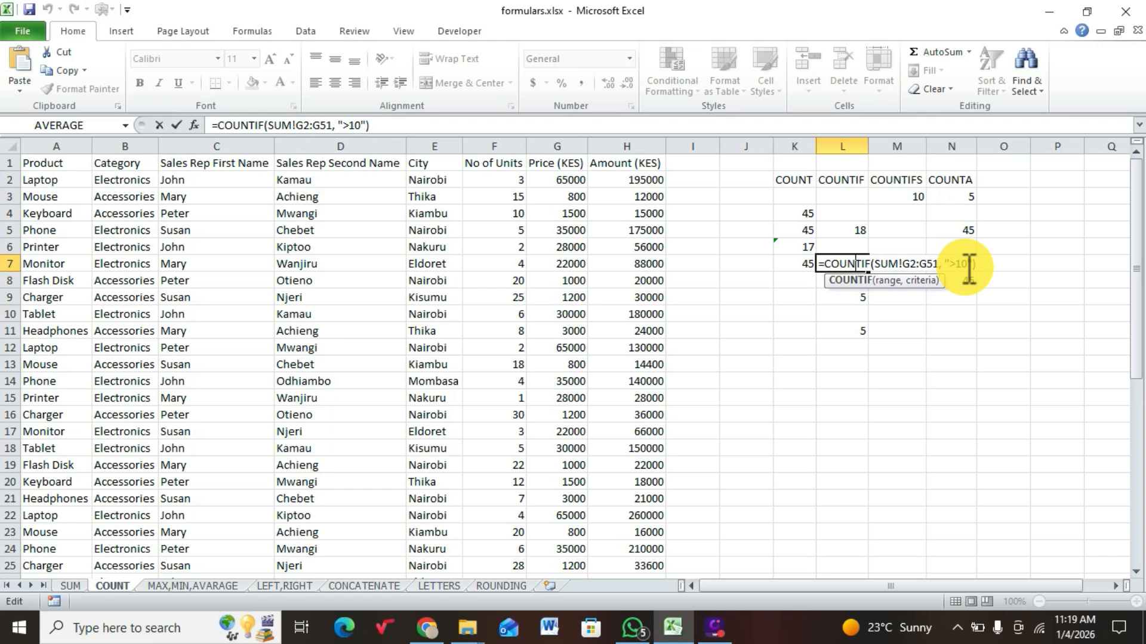
{"action": "key", "text": "Return"}
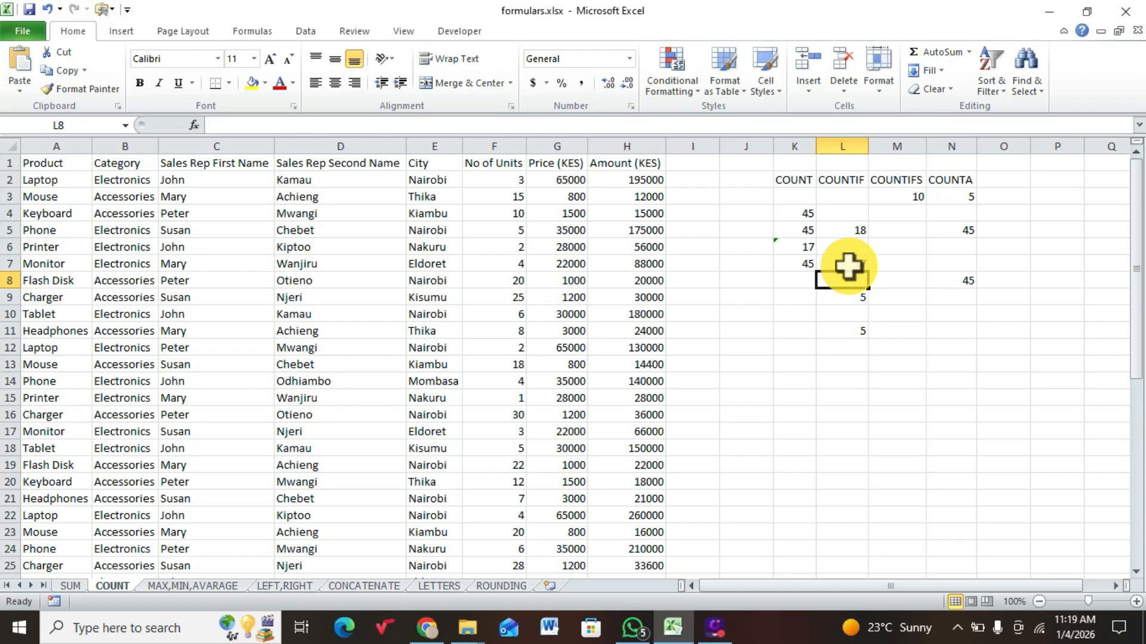
{"action": "left_click", "coordinate": [848, 266]}
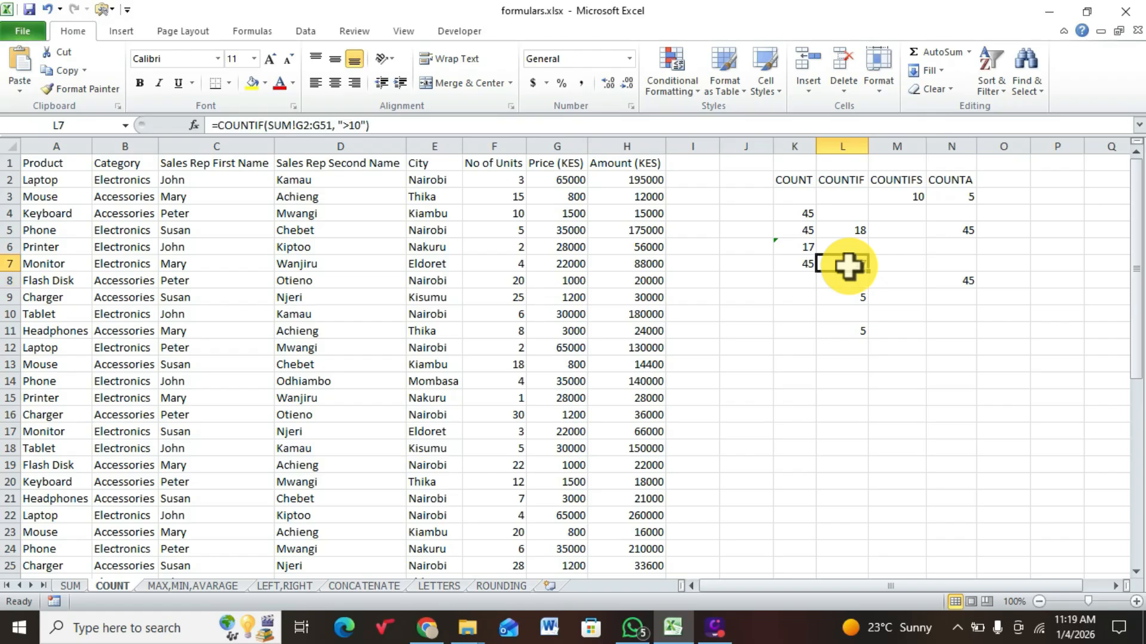
Examine the COUNTIF formula for Laptop in L9 and inspect the quoted ">10" criterion in L7 again.
{"action": "double_click", "coordinate": [863, 297]}
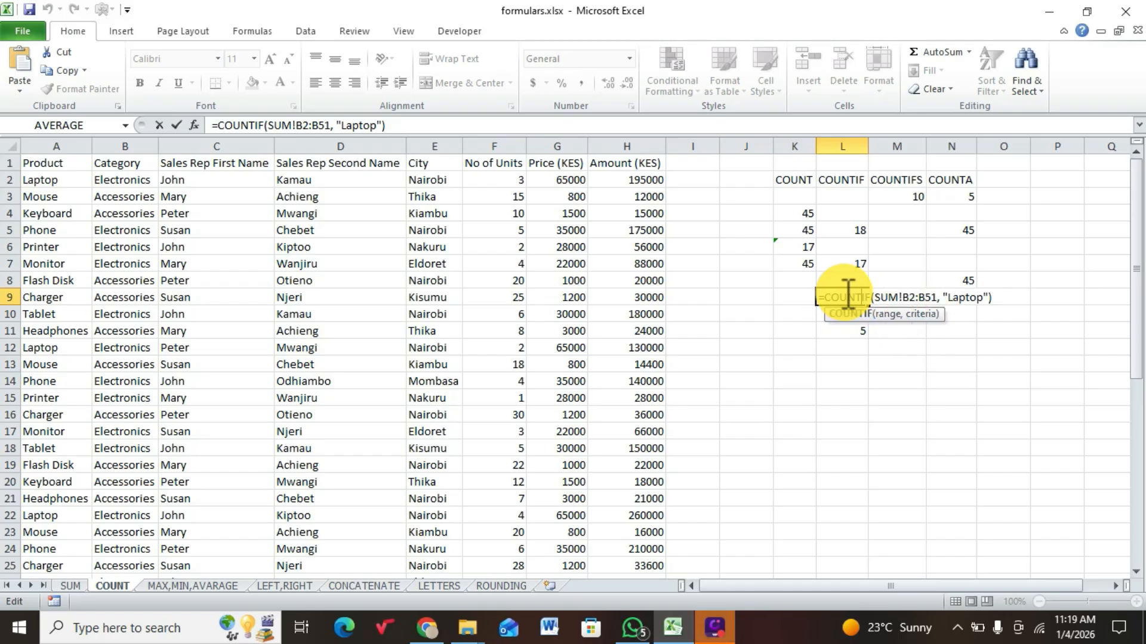
{"action": "left_click_drag", "start_coordinate": [826, 305], "coordinate": [871, 302]}
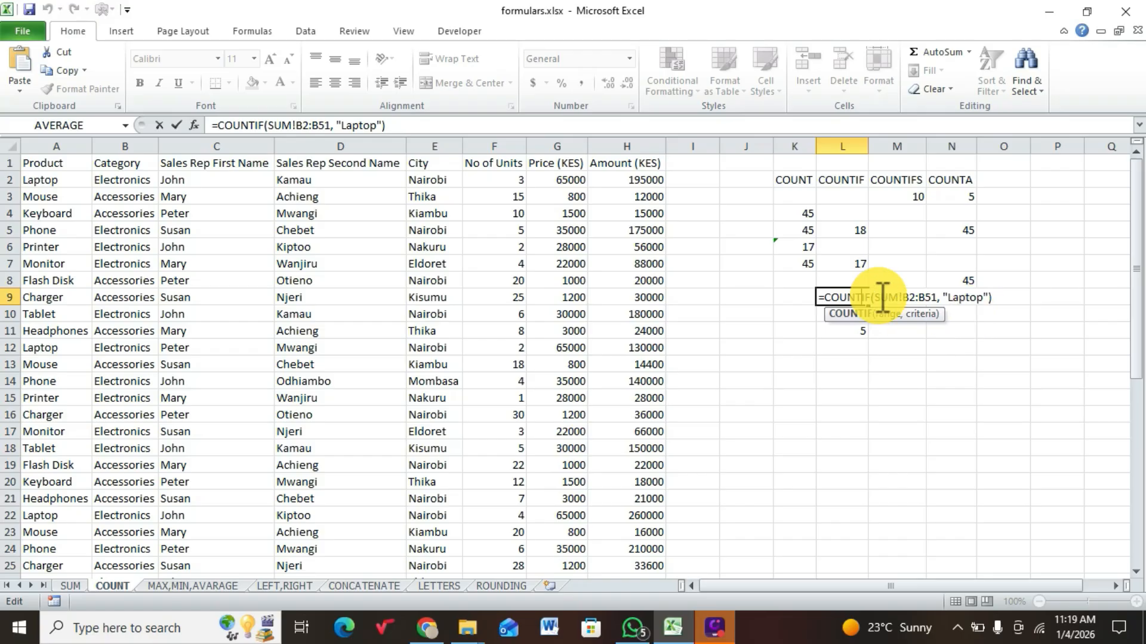
{"action": "key", "text": "Return"}
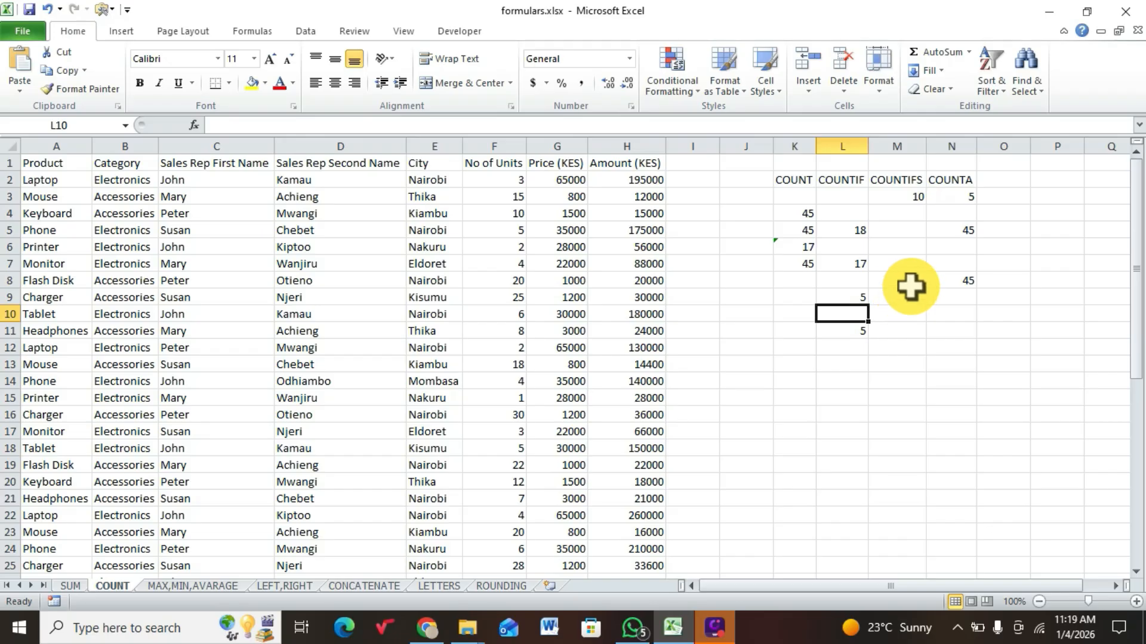
{"action": "left_click", "coordinate": [859, 274]}
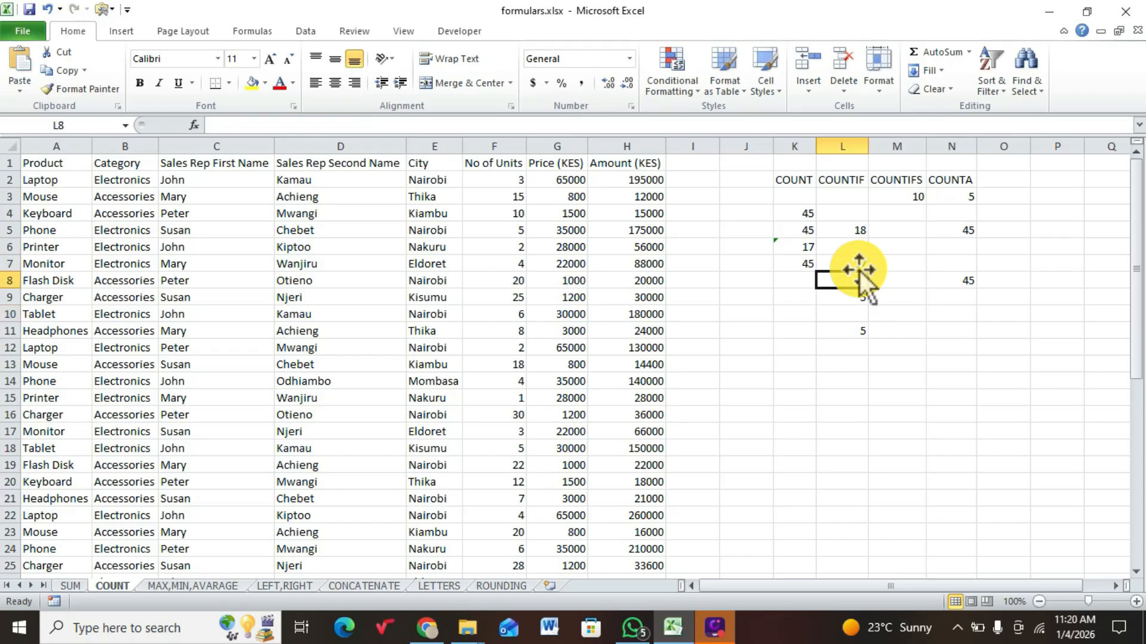
{"action": "double_click", "coordinate": [852, 264]}
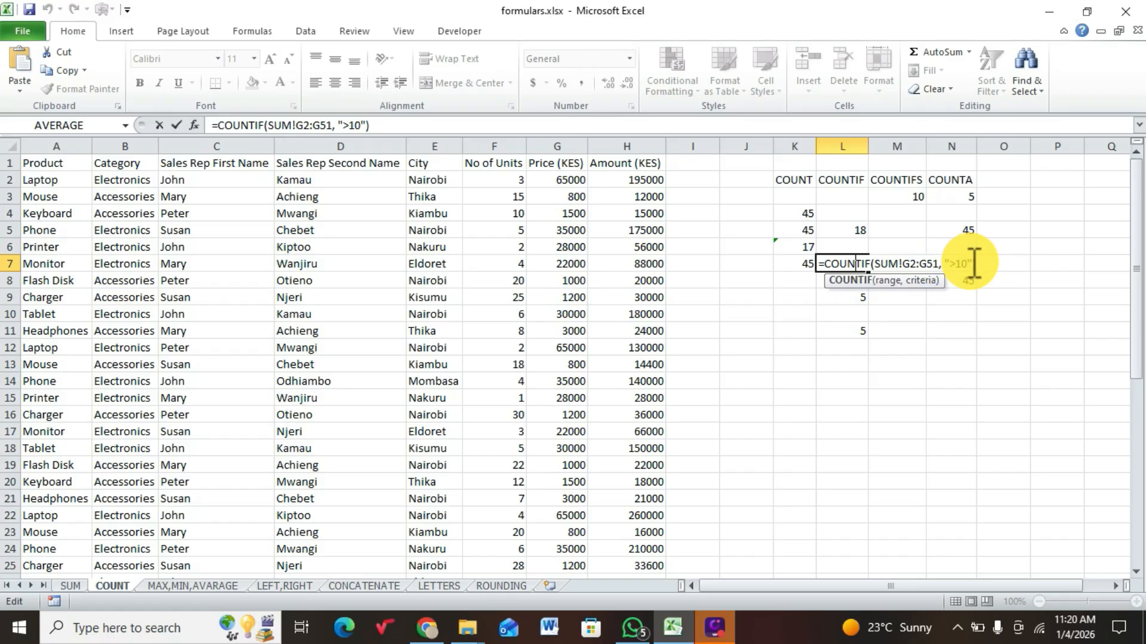
{"action": "left_click_drag", "start_coordinate": [974, 263], "coordinate": [950, 270]}
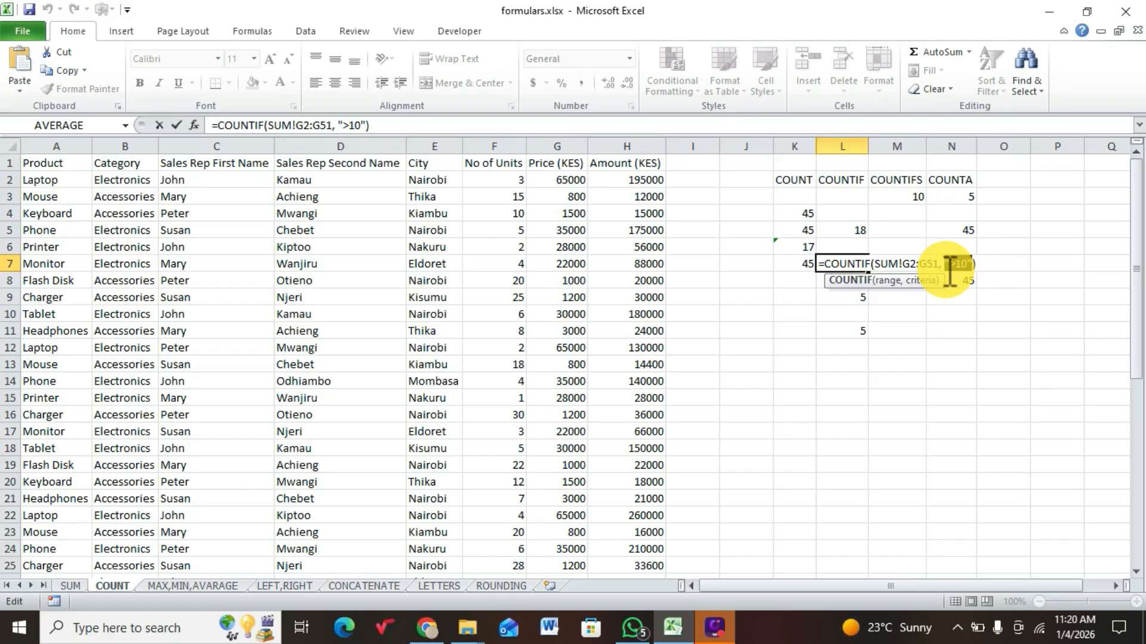
{"action": "left_click", "coordinate": [984, 247]}
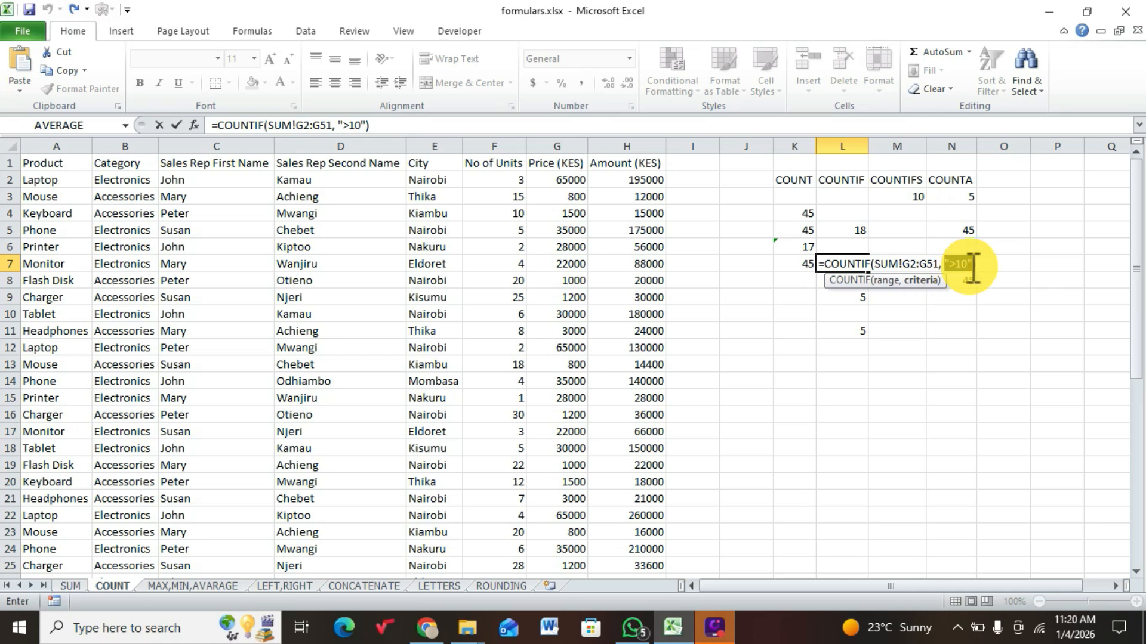
{"action": "key", "text": "Return"}
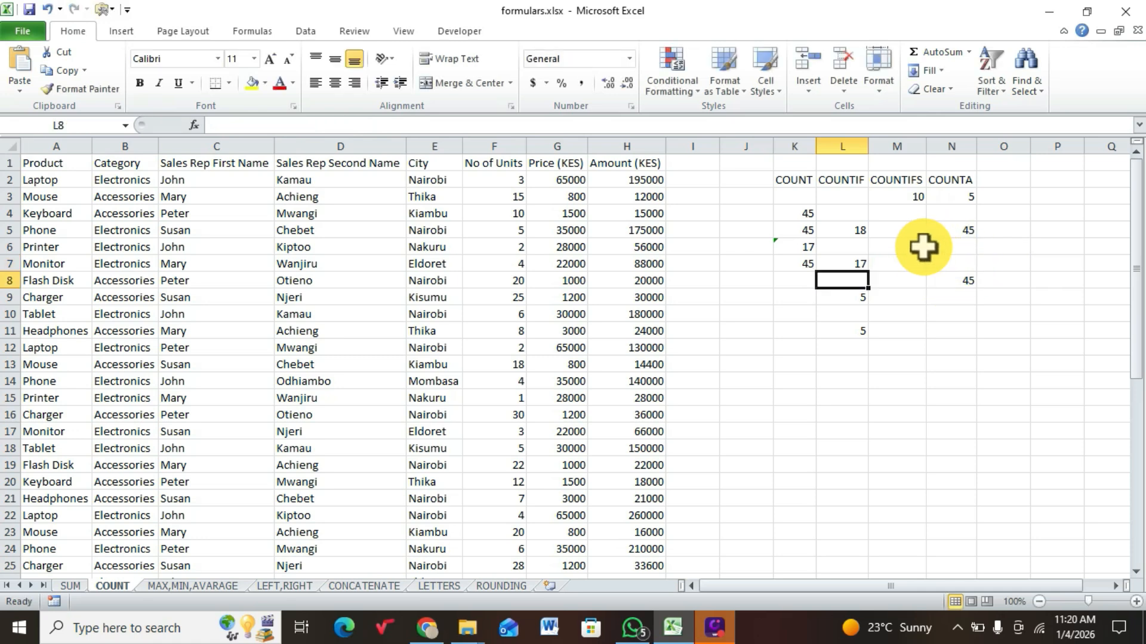
Examine the COUNTIFS formula in M3 for Electronics and Nairobi, and the COUNTA formula in N3.
{"action": "double_click", "coordinate": [912, 198]}
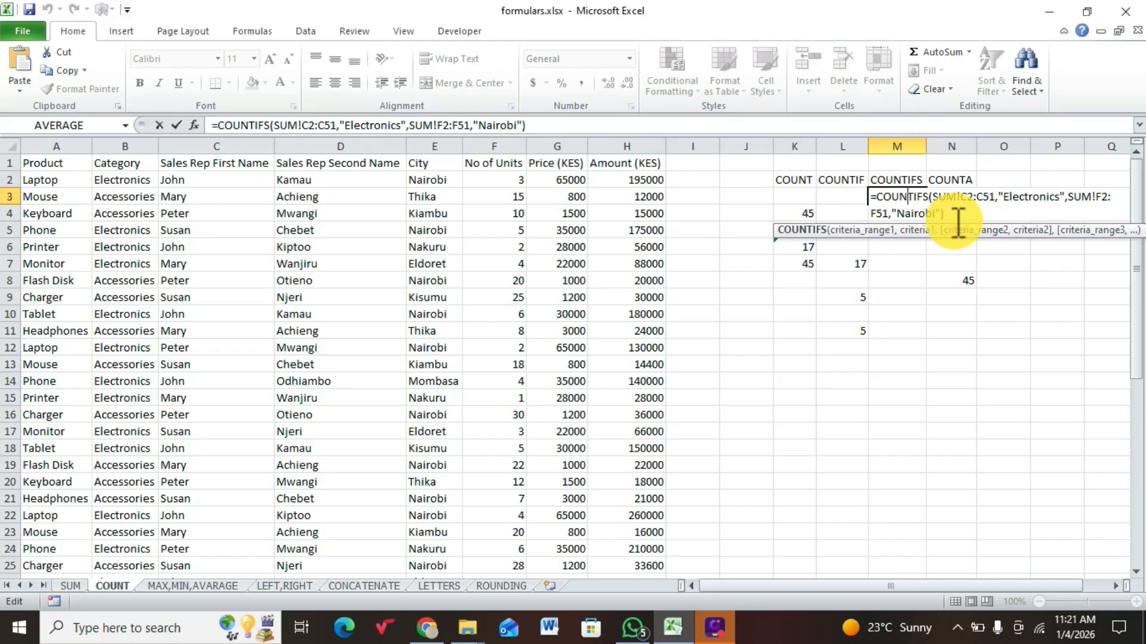
{"action": "left_click", "coordinate": [918, 264]}
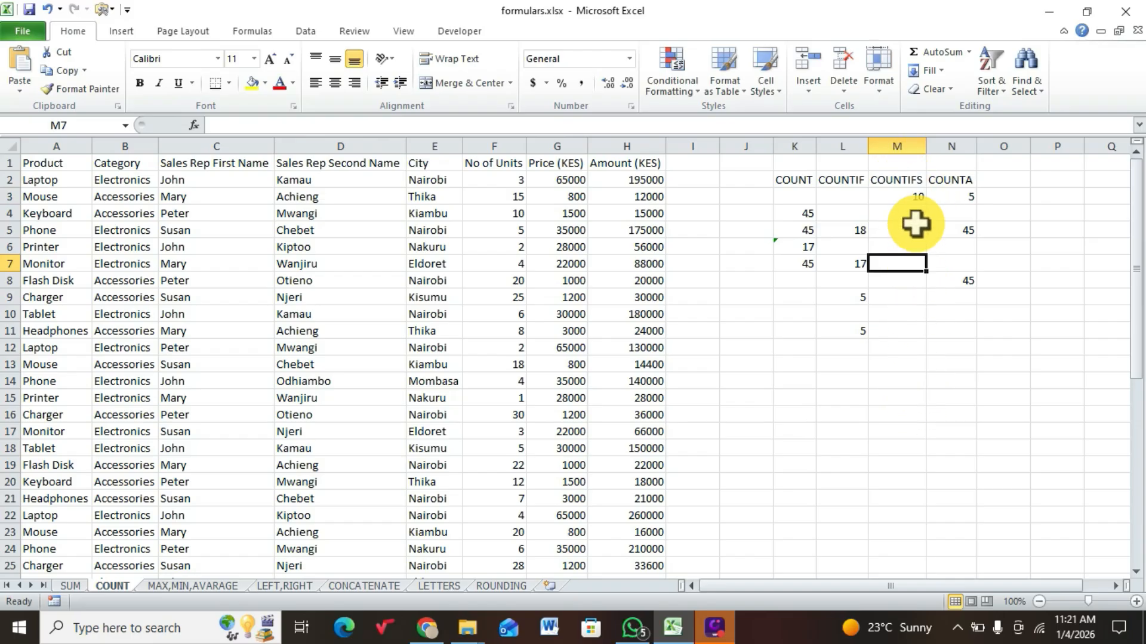
{"action": "left_click", "coordinate": [953, 185]}
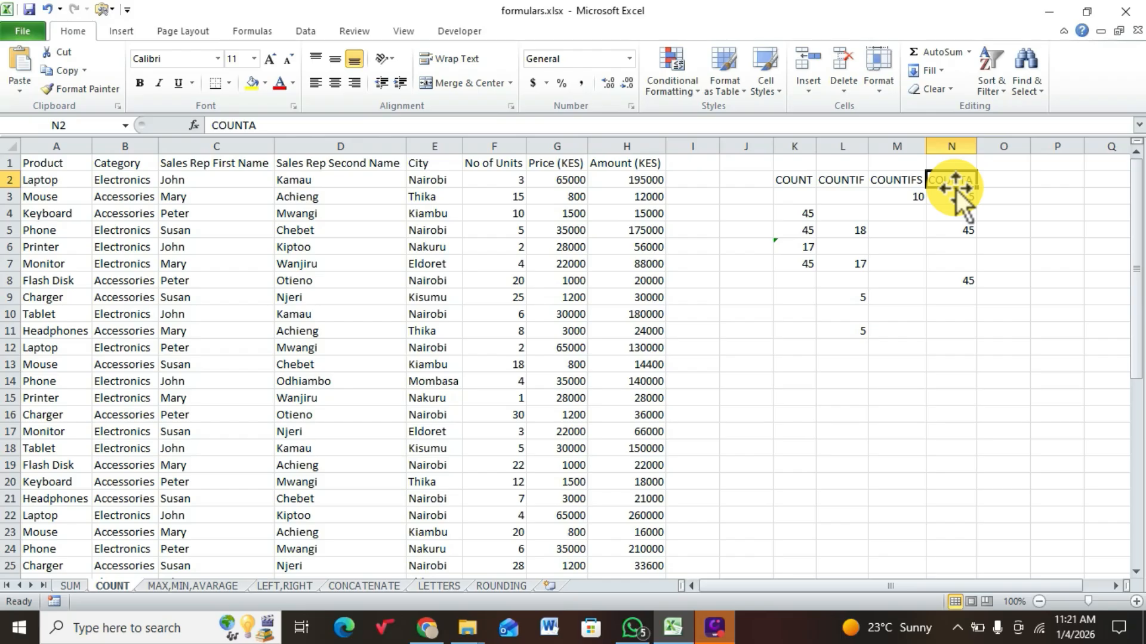
{"action": "left_click", "coordinate": [955, 188]}
{"action": "double_click", "coordinate": [953, 184]}
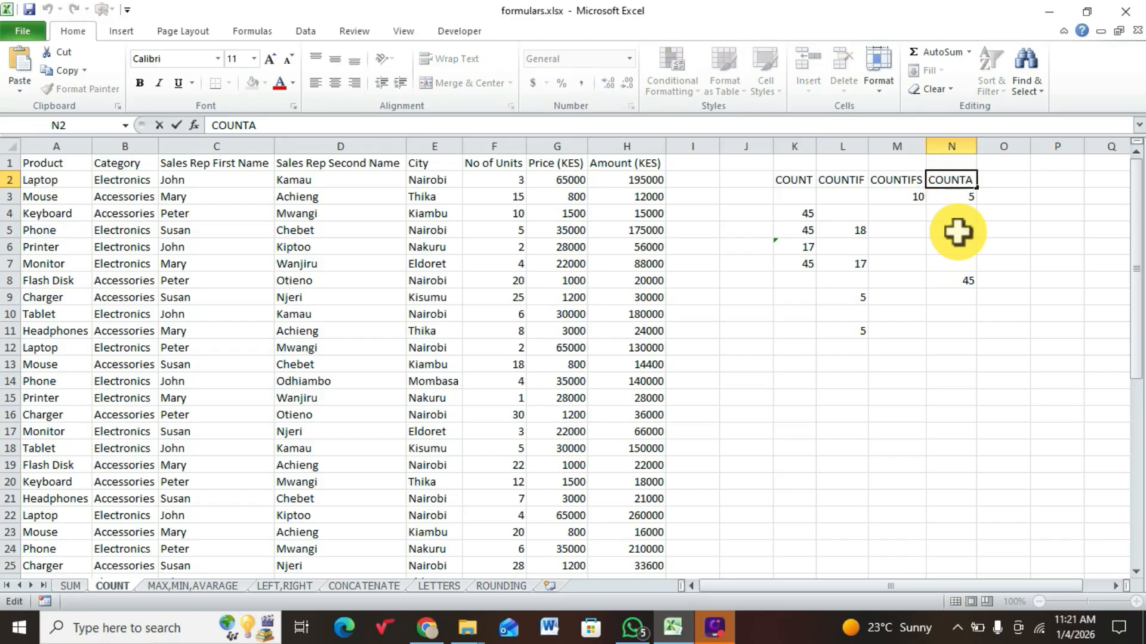
{"action": "left_click", "coordinate": [958, 197]}
{"action": "double_click", "coordinate": [964, 200]}
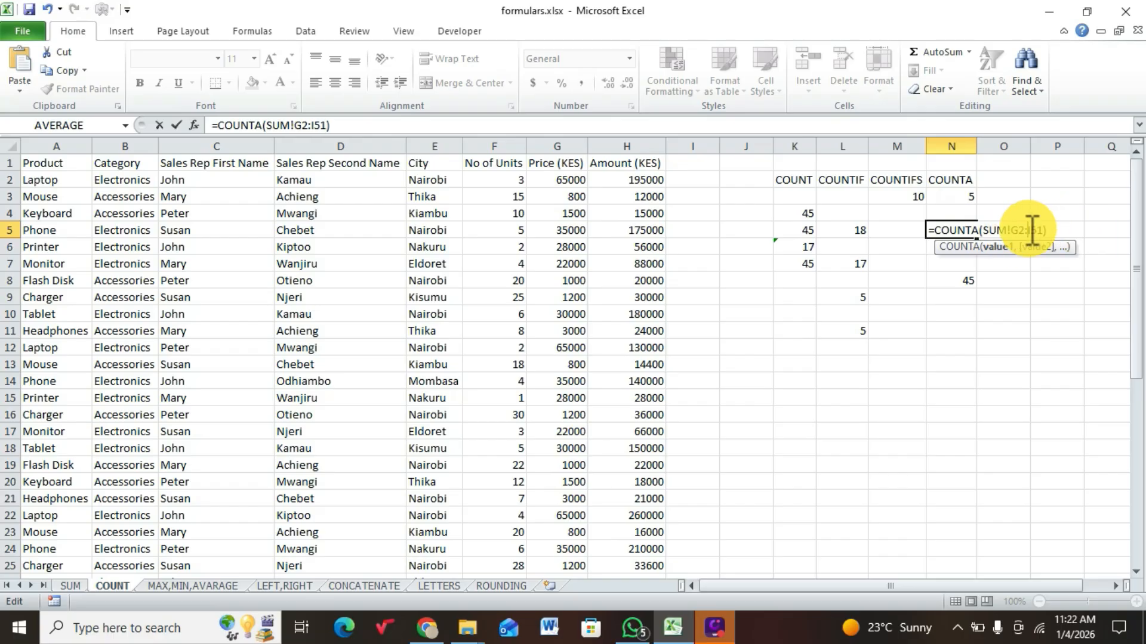
Change the end of the COUNTA range in cell N5 to G51 so the formula reads =COUNTA(SUM!G2:G51).
{"action": "key", "text": "BackSpace"}
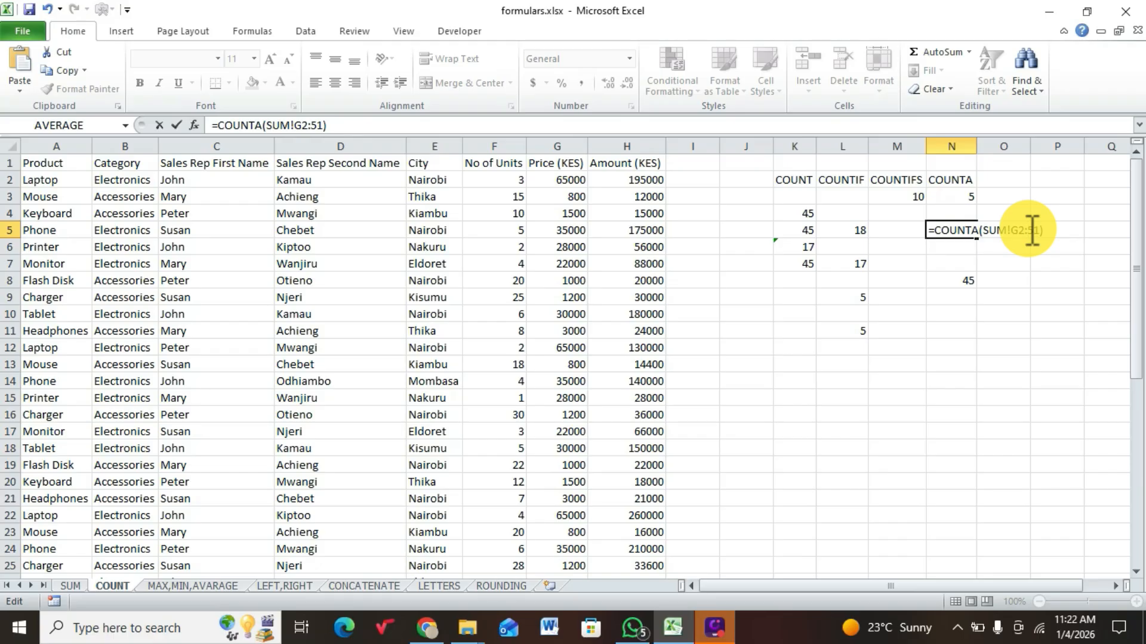
{"action": "key", "text": "Home"}
{"action": "type", "text": "G"}
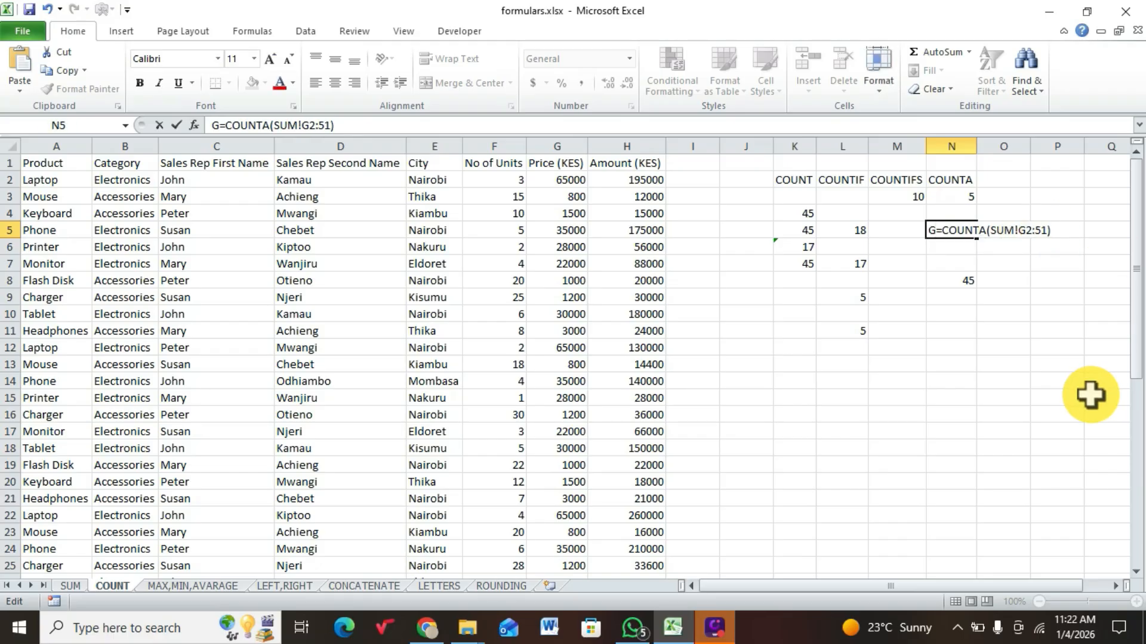
{"action": "key", "text": "BackSpace"}
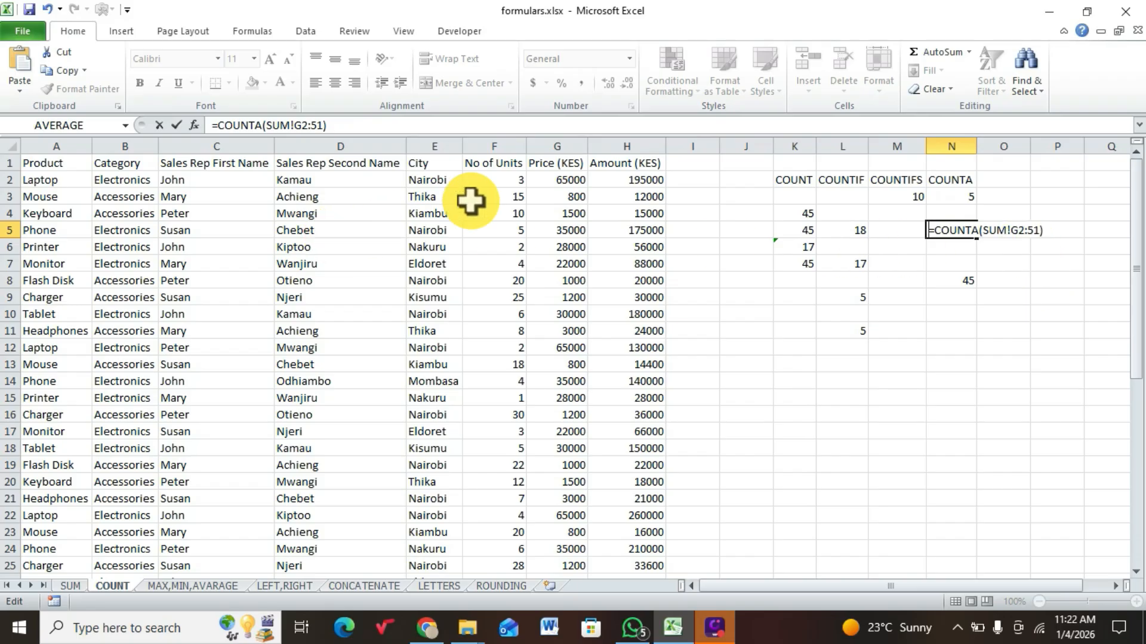
{"action": "left_click", "coordinate": [1033, 230]}
{"action": "type", "text": "G"}
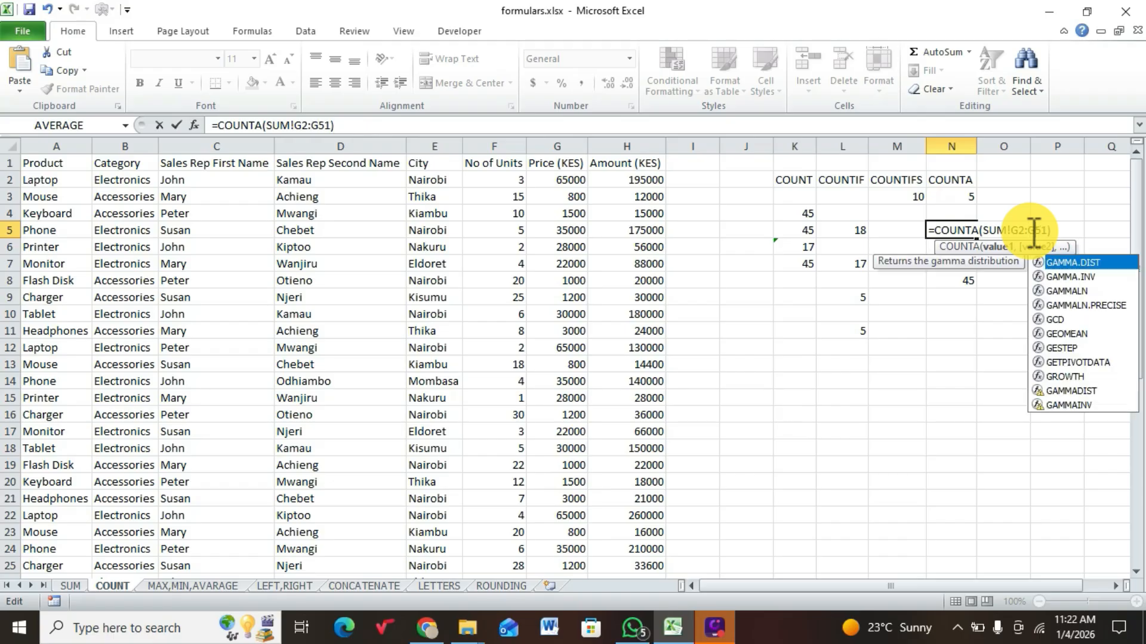
{"action": "key", "text": "Return"}
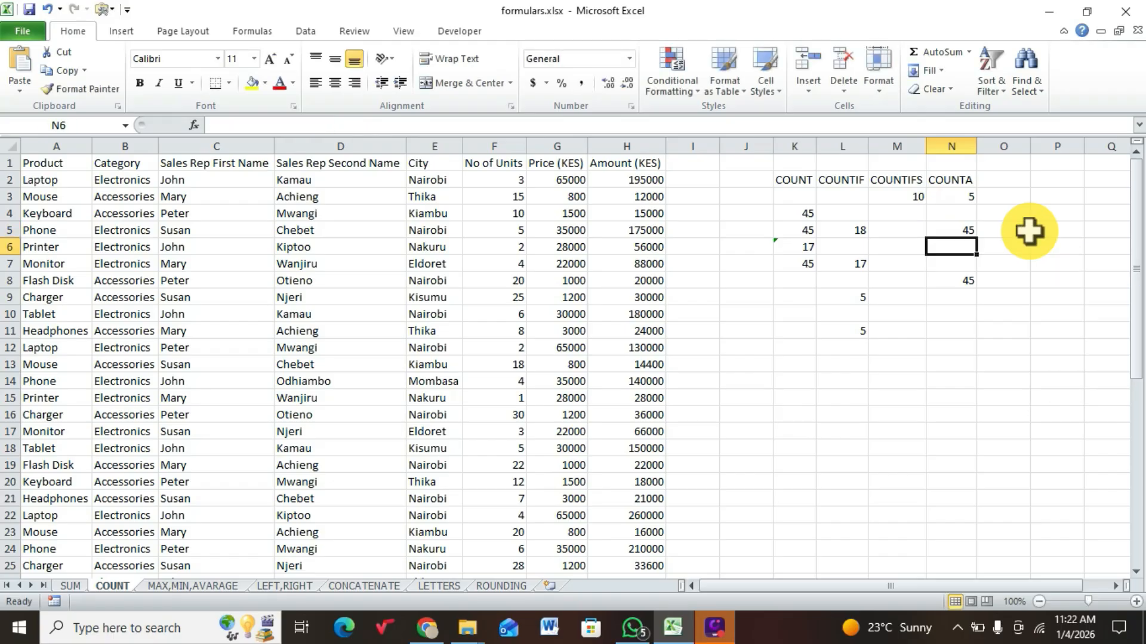
{"action": "left_click", "coordinate": [964, 227]}
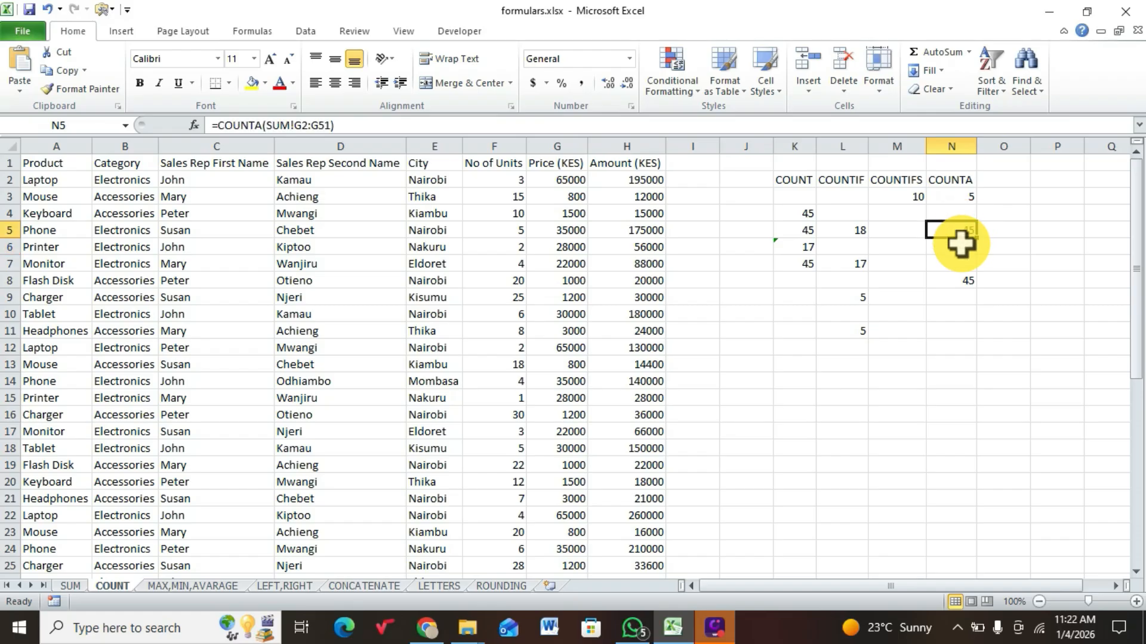
Enter a COUNTA formula in N6 over the Amount (KES) range H2:H46 and reopen it to inspect the range.
{"action": "double_click", "coordinate": [960, 248]}
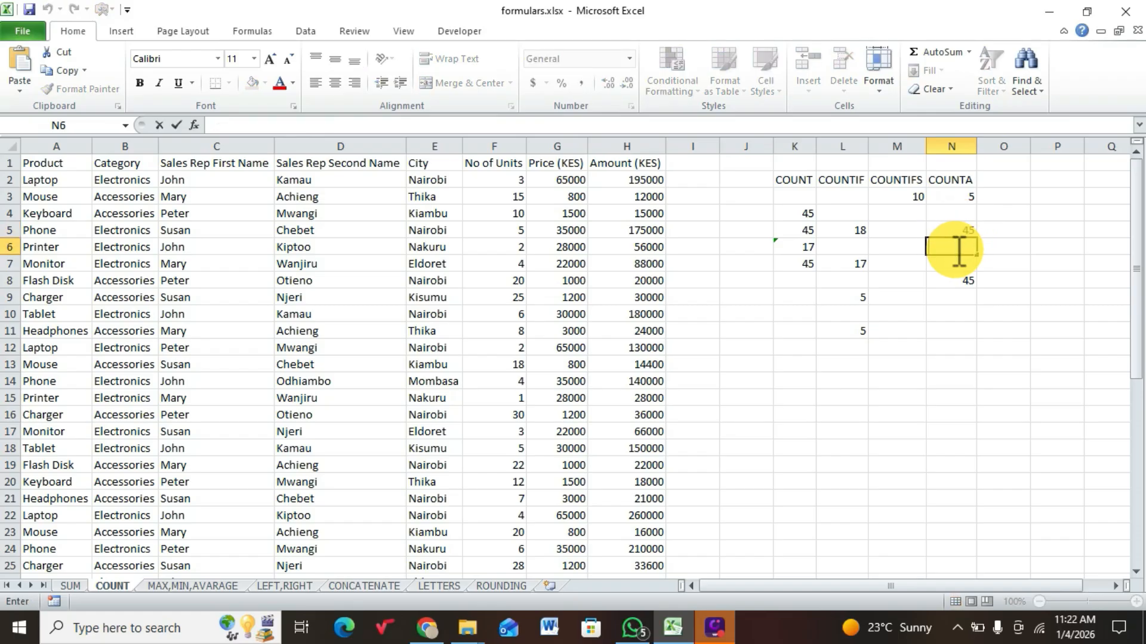
{"action": "type", "text": "=C"}
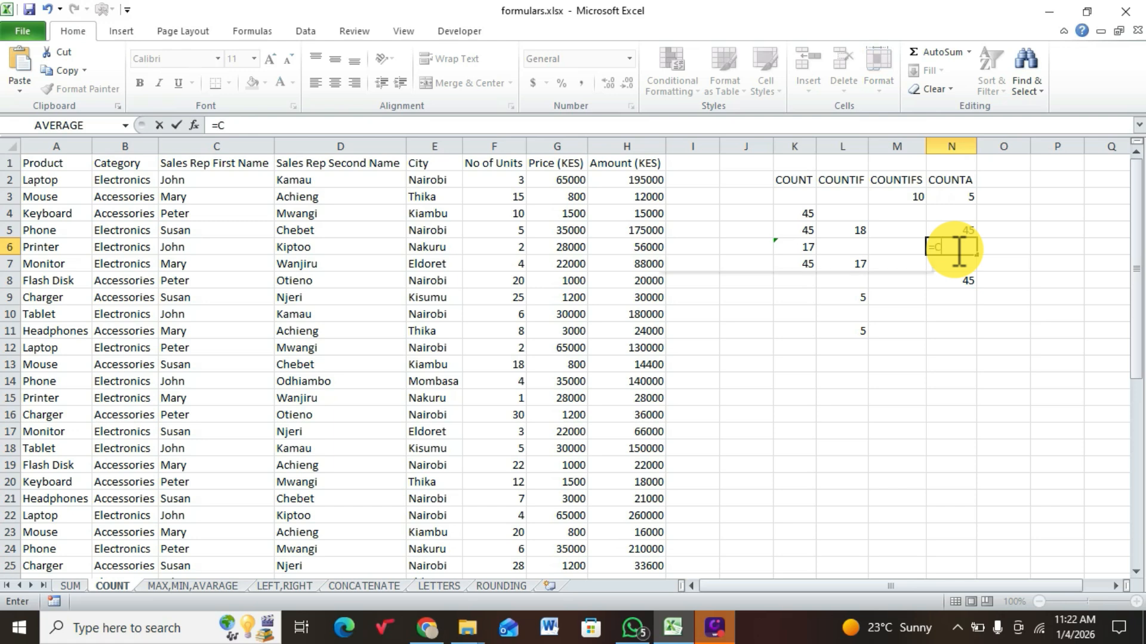
{"action": "type", "text": "OUN"}
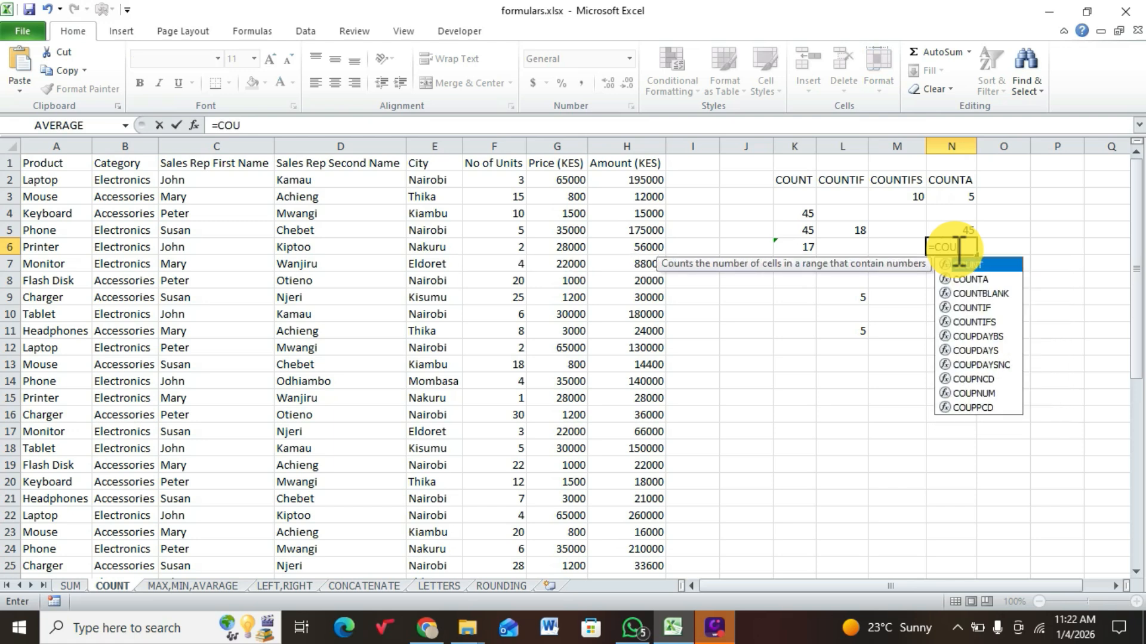
{"action": "double_click", "coordinate": [977, 279]}
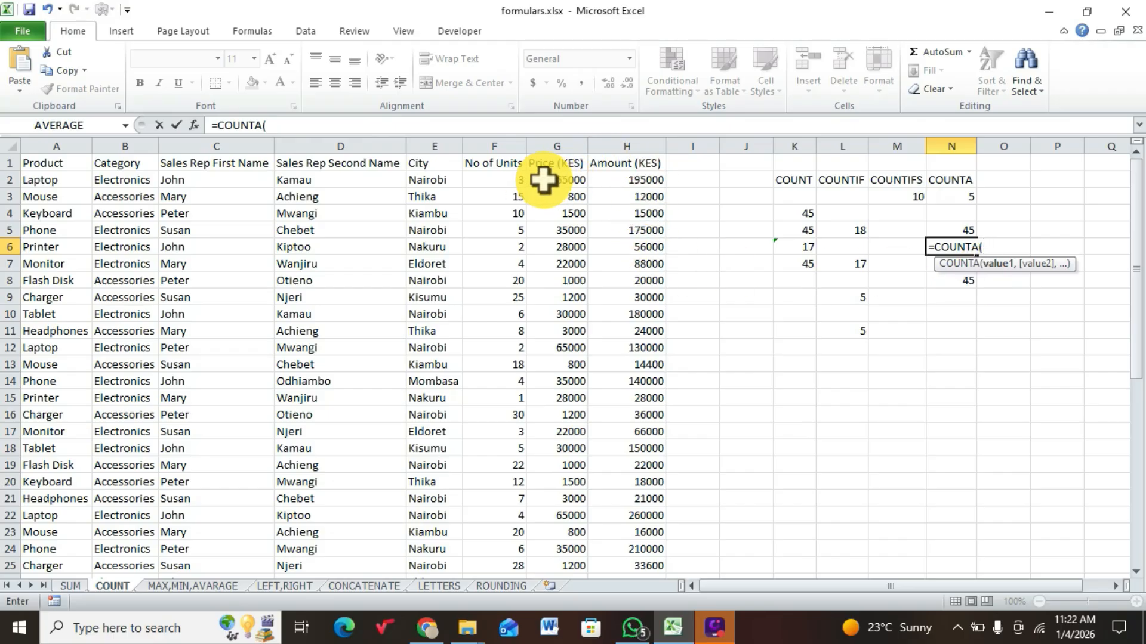
{"action": "left_click", "coordinate": [611, 174]}
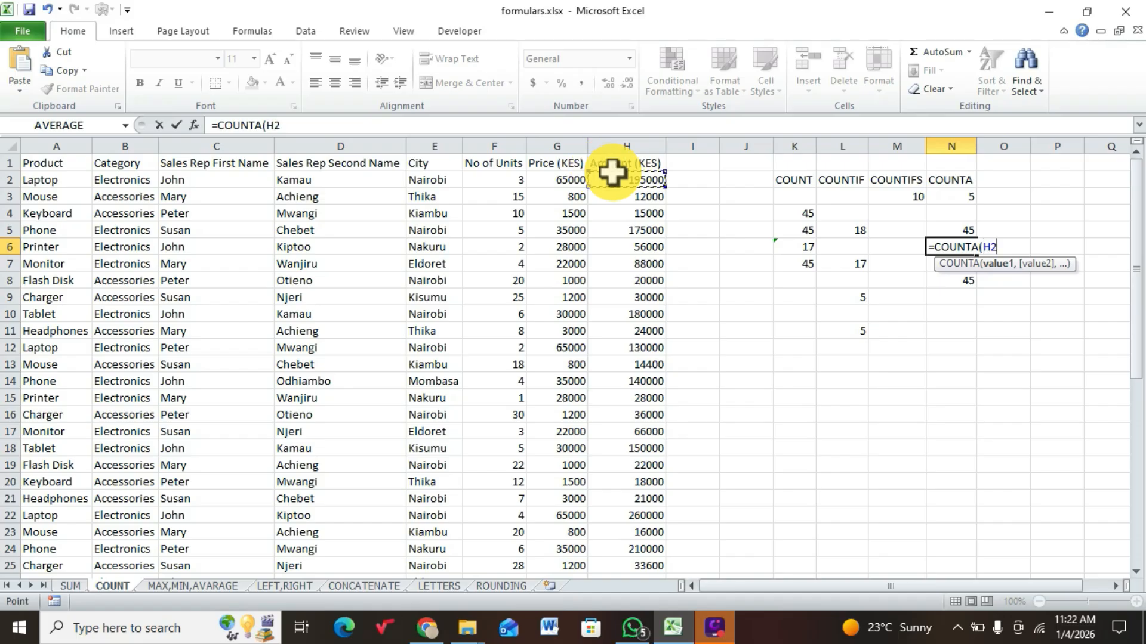
{"action": "left_click_drag", "start_coordinate": [613, 173], "coordinate": [650, 524]}
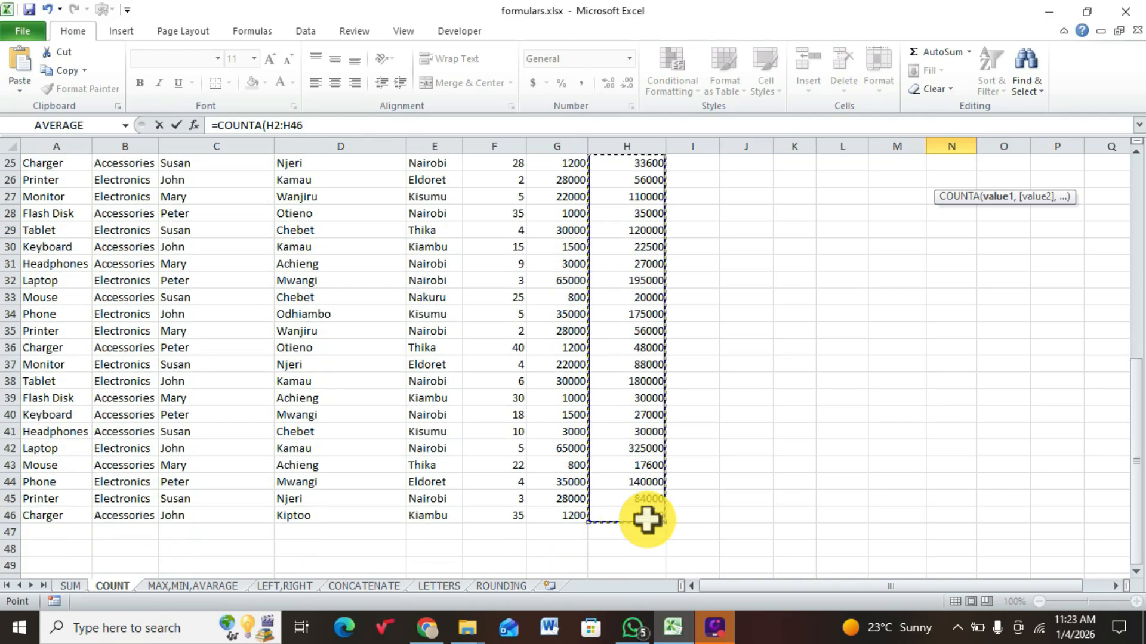
{"action": "key", "text": "Return"}
{"action": "scroll", "coordinate": [979, 382], "scroll_direction": "up", "scroll_amount": 2}
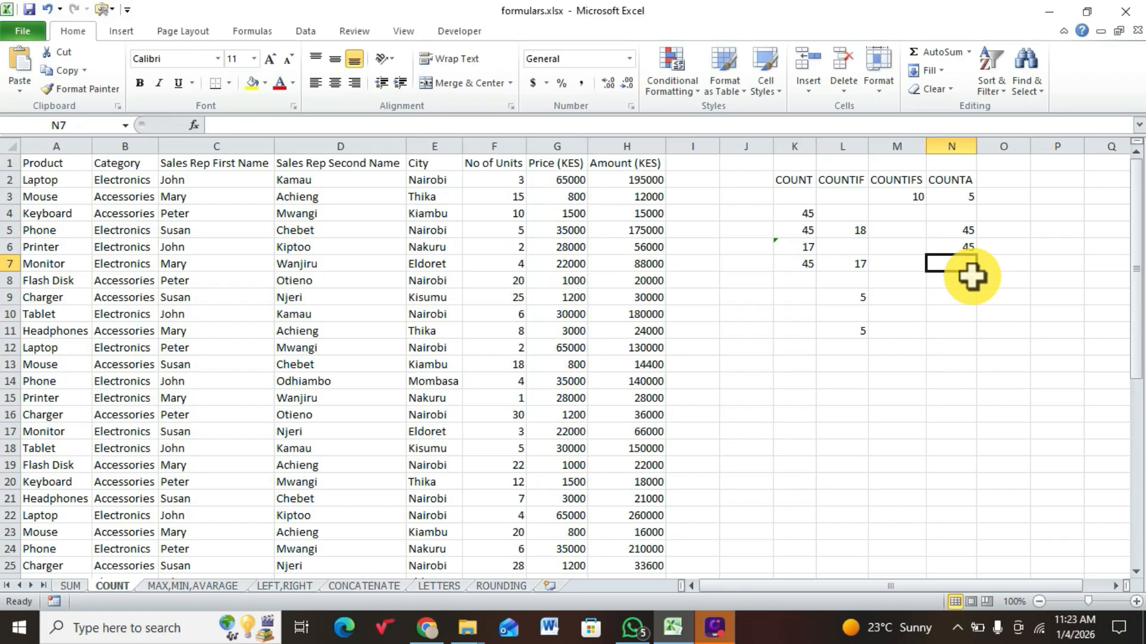
{"action": "double_click", "coordinate": [950, 247]}
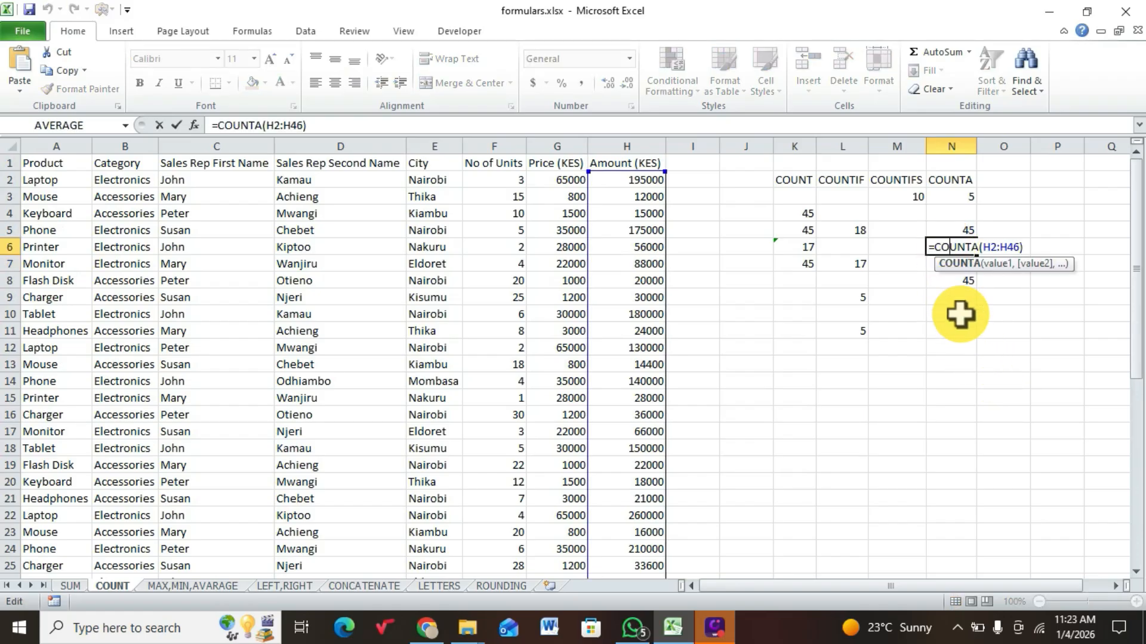
Enter a COUNT formula in N9 over the Amount (KES) values, starting from H2.
{"action": "left_click", "coordinate": [948, 298]}
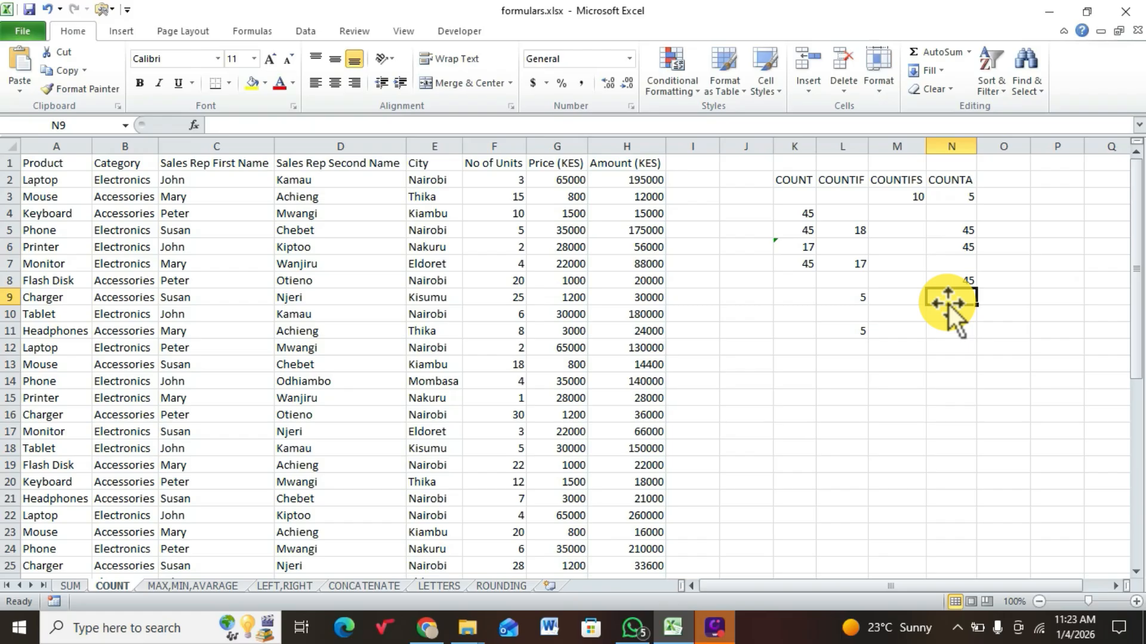
{"action": "type", "text": "=COUNT("}
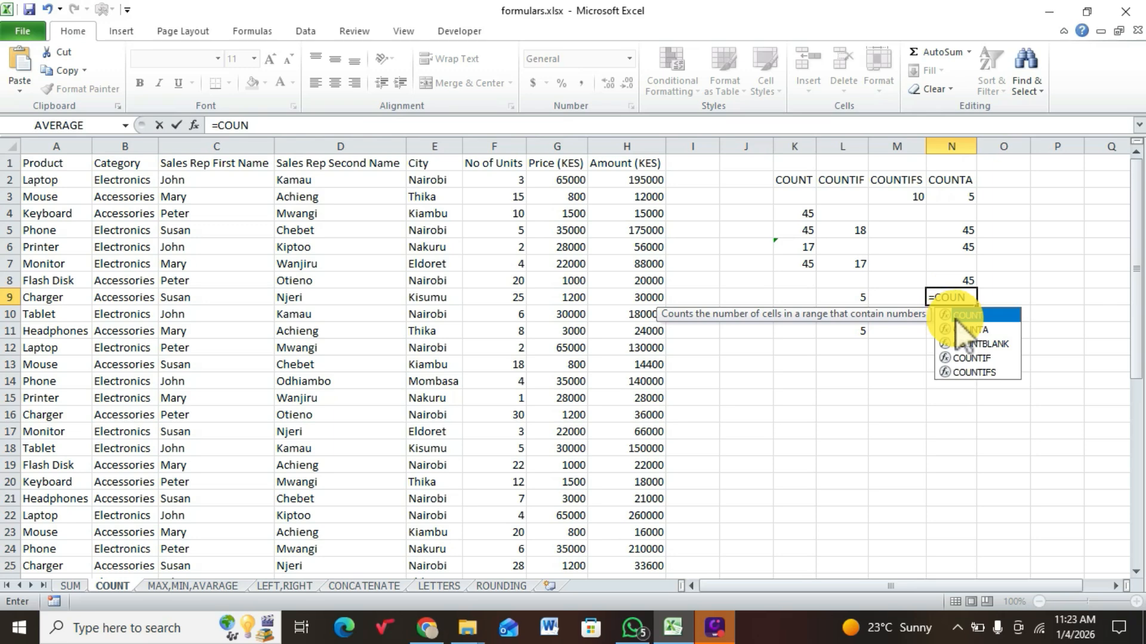
{"action": "double_click", "coordinate": [960, 316]}
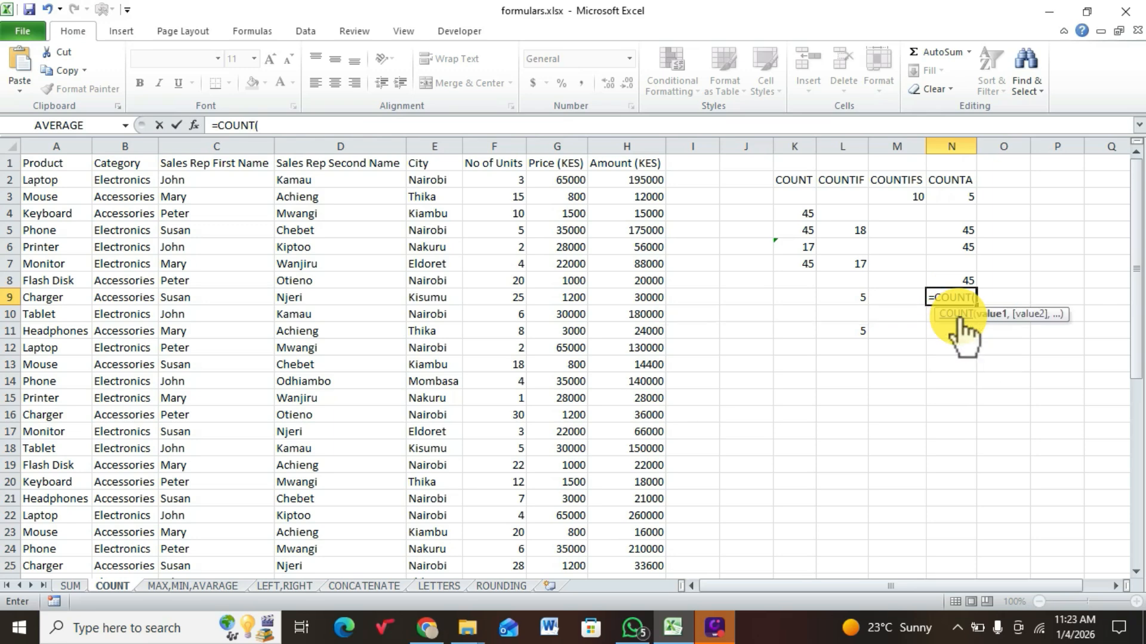
{"action": "left_click", "coordinate": [615, 179]}
{"action": "left_click_drag", "start_coordinate": [613, 177], "coordinate": [650, 557]}
{"action": "key", "text": "Return"}
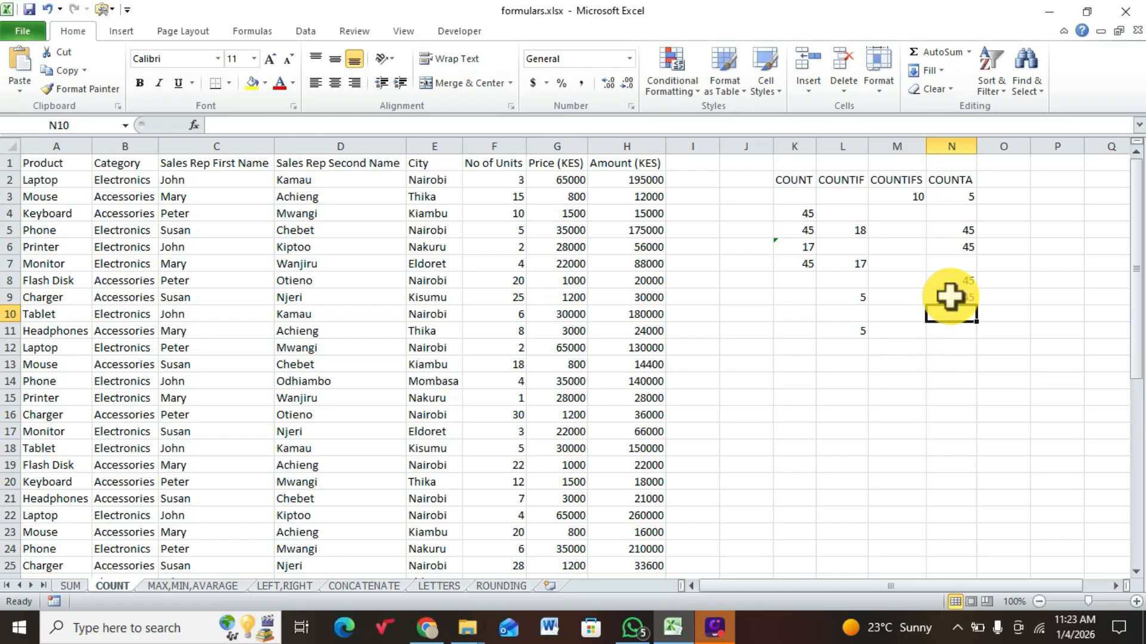
{"action": "left_click", "coordinate": [992, 280]}
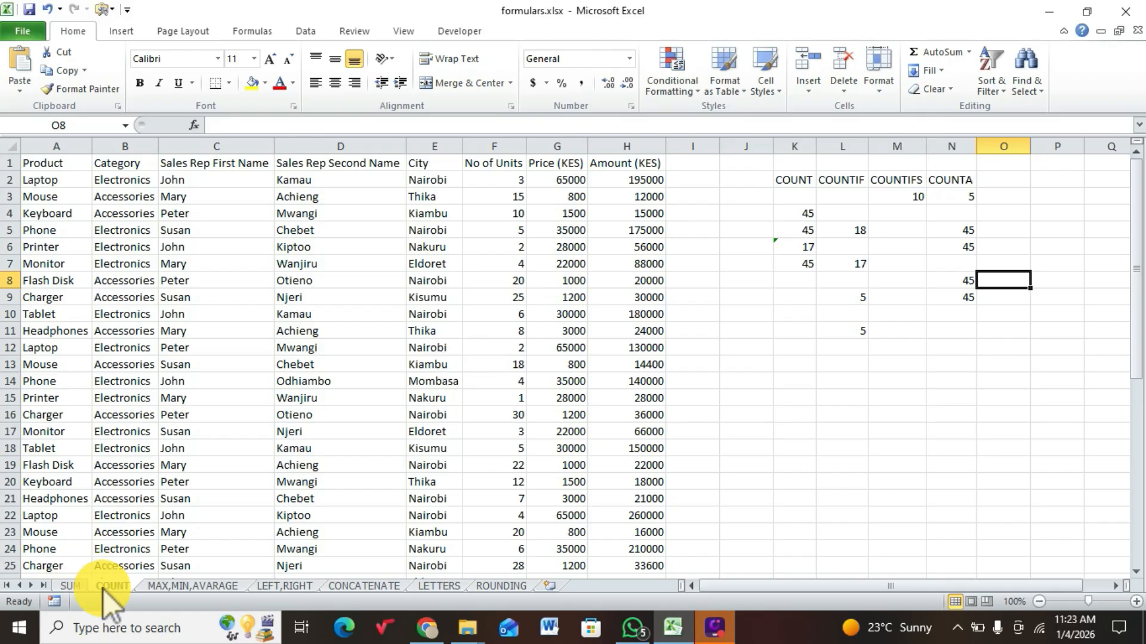
On the MAX,MIN,AVARAGE sheet, enter a MAX formula in J2 over the whole Amount (KES) column, H:H.
{"action": "left_click", "coordinate": [155, 588]}
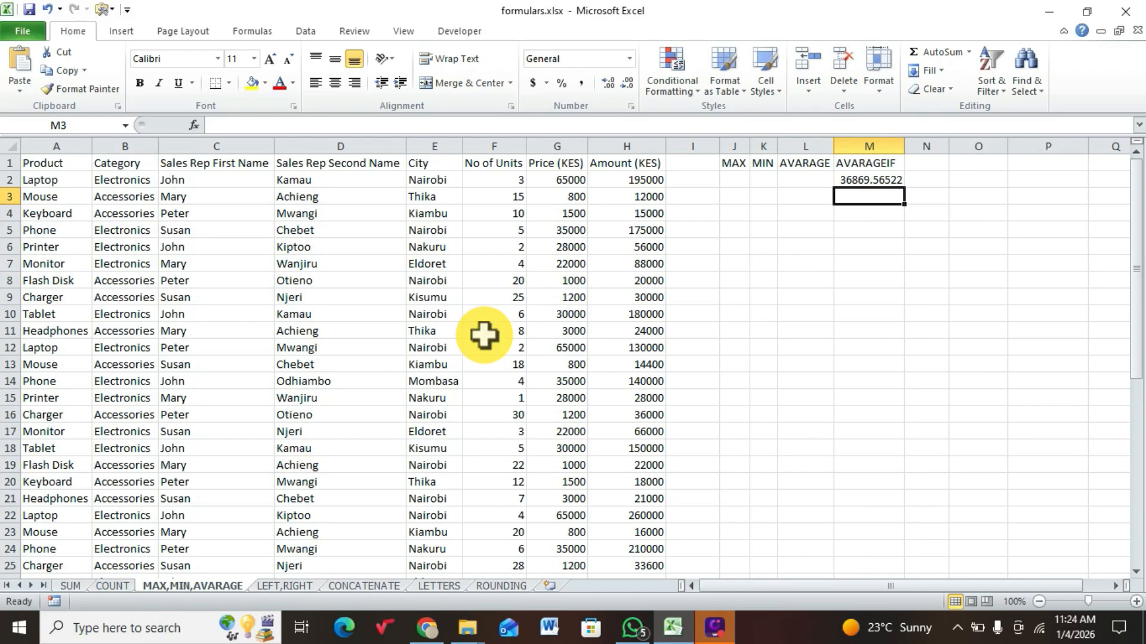
{"action": "left_click", "coordinate": [734, 180]}
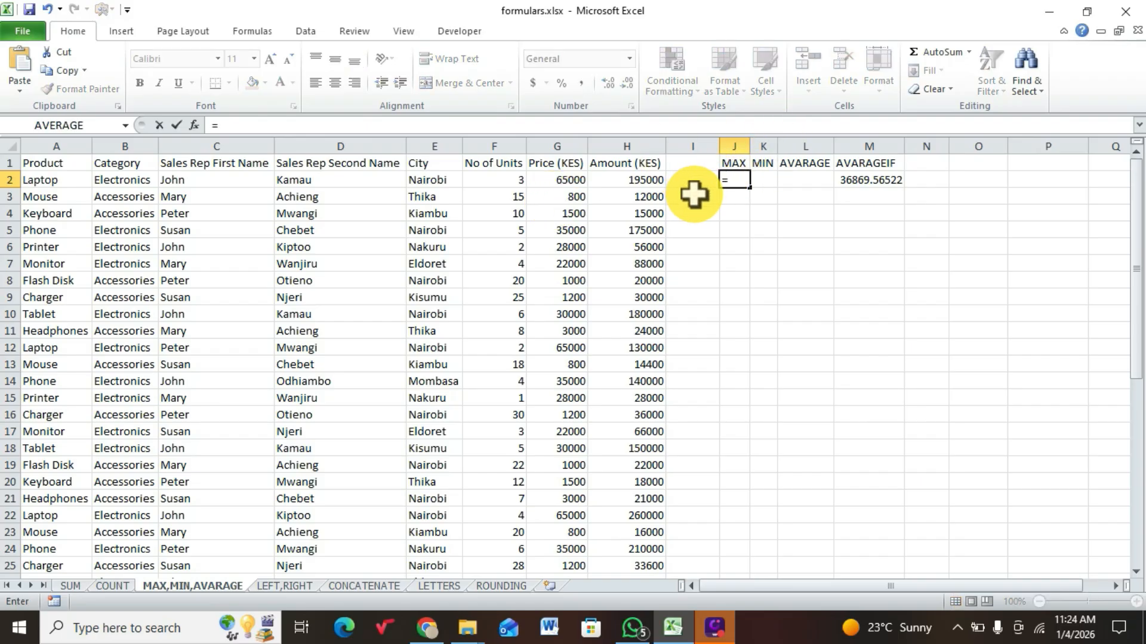
{"action": "type", "text": "MA"}
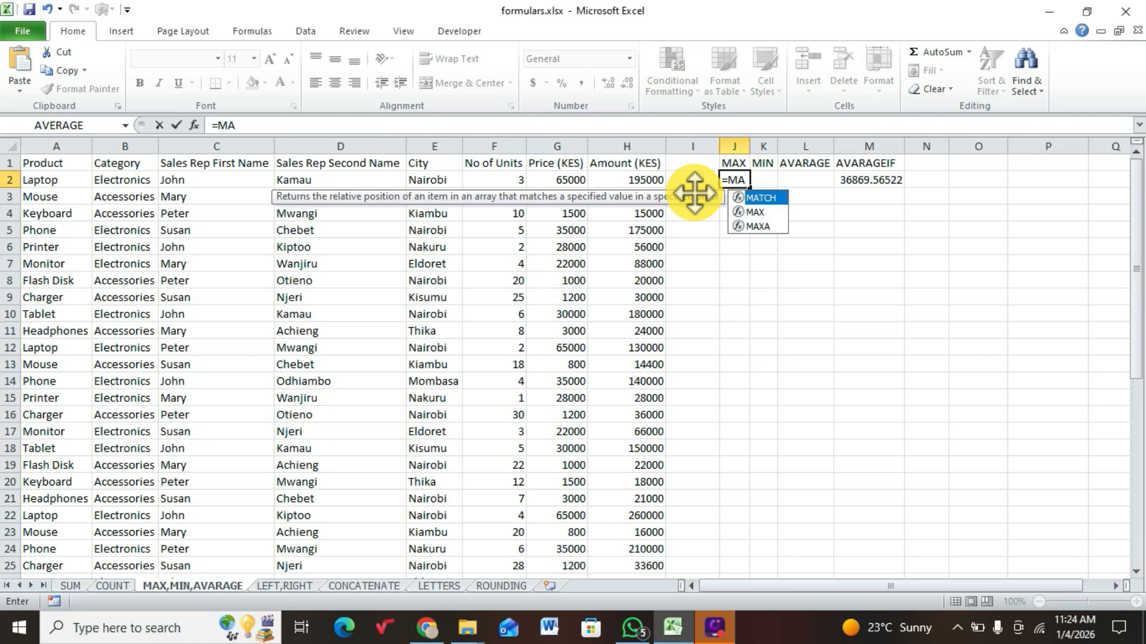
{"action": "type", "text": "X"}
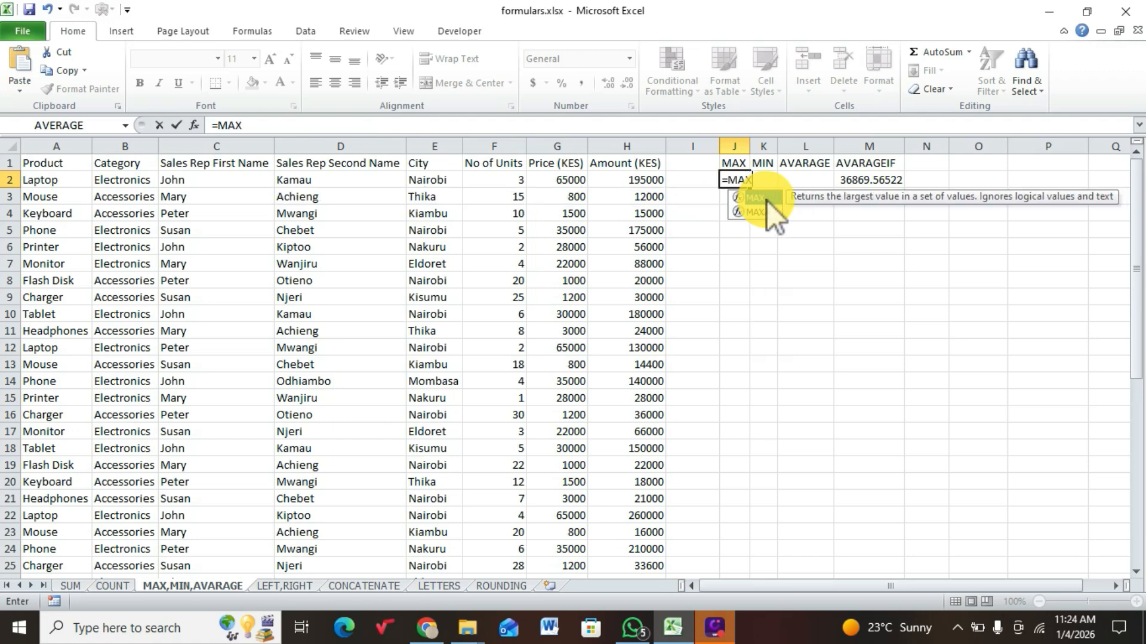
{"action": "double_click", "coordinate": [767, 201]}
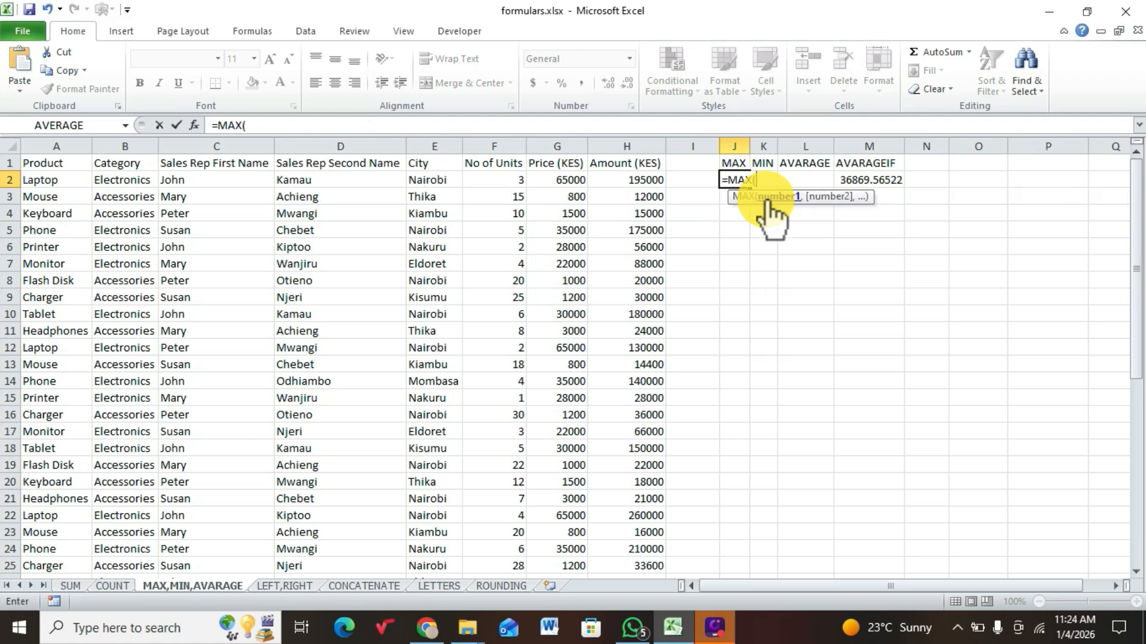
{"action": "left_click", "coordinate": [633, 143]}
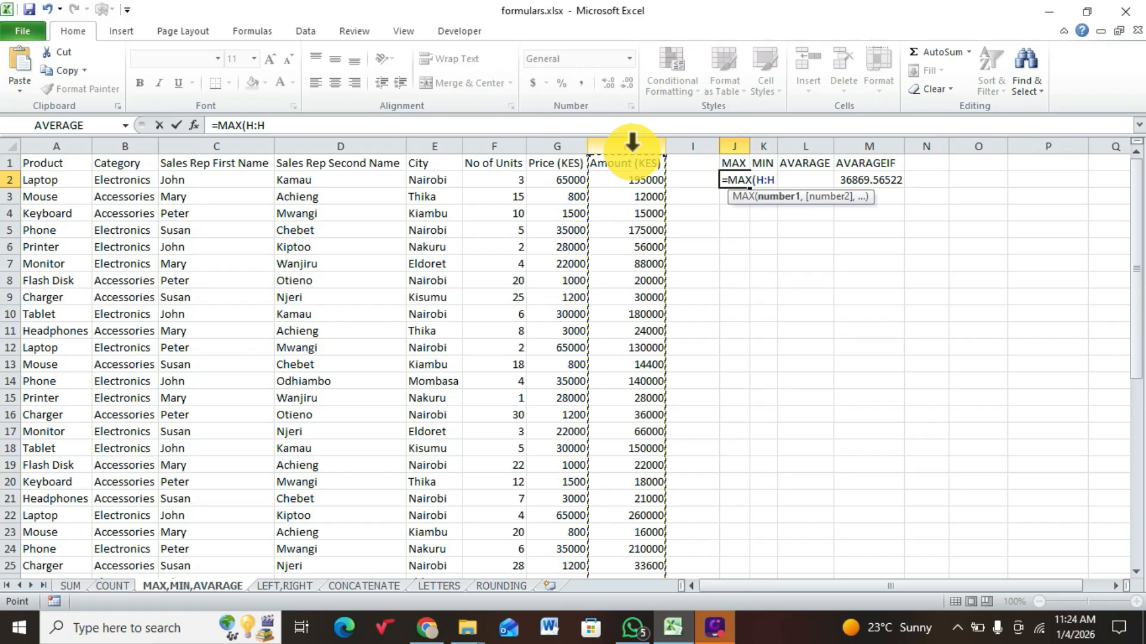
{"action": "key", "text": "Return"}
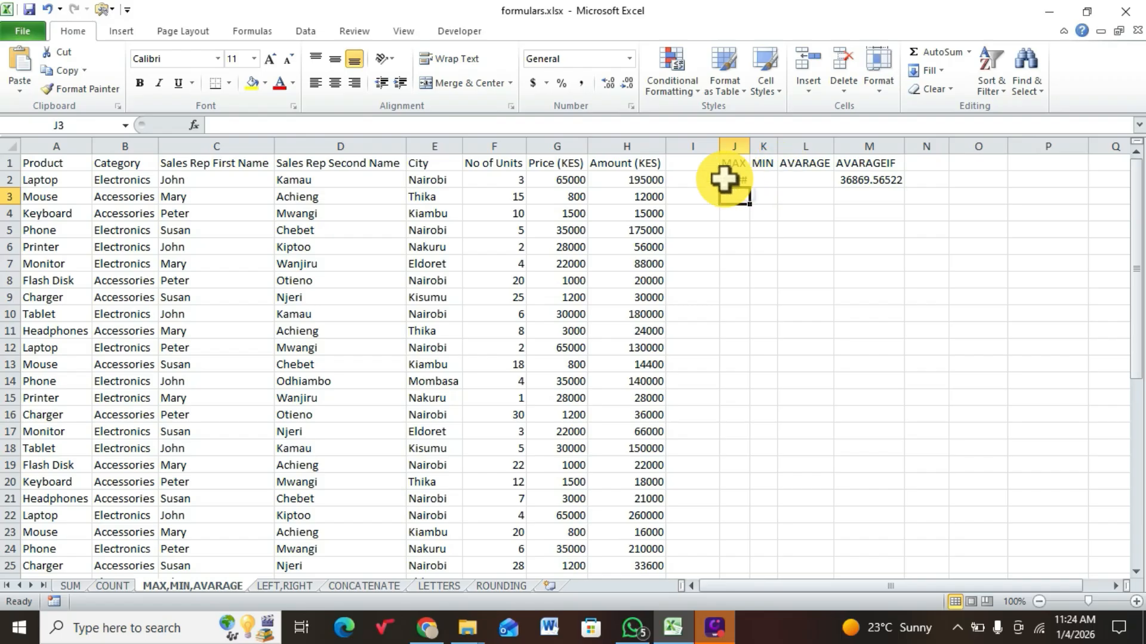
AutoFit the column widths of I1:M3 around the MAX, MIN, AVARAGE and AVARAGEIF headings.
{"action": "left_click", "coordinate": [711, 163]}
{"action": "left_click_drag", "start_coordinate": [711, 162], "coordinate": [877, 189]}
{"action": "left_click", "coordinate": [880, 92]}
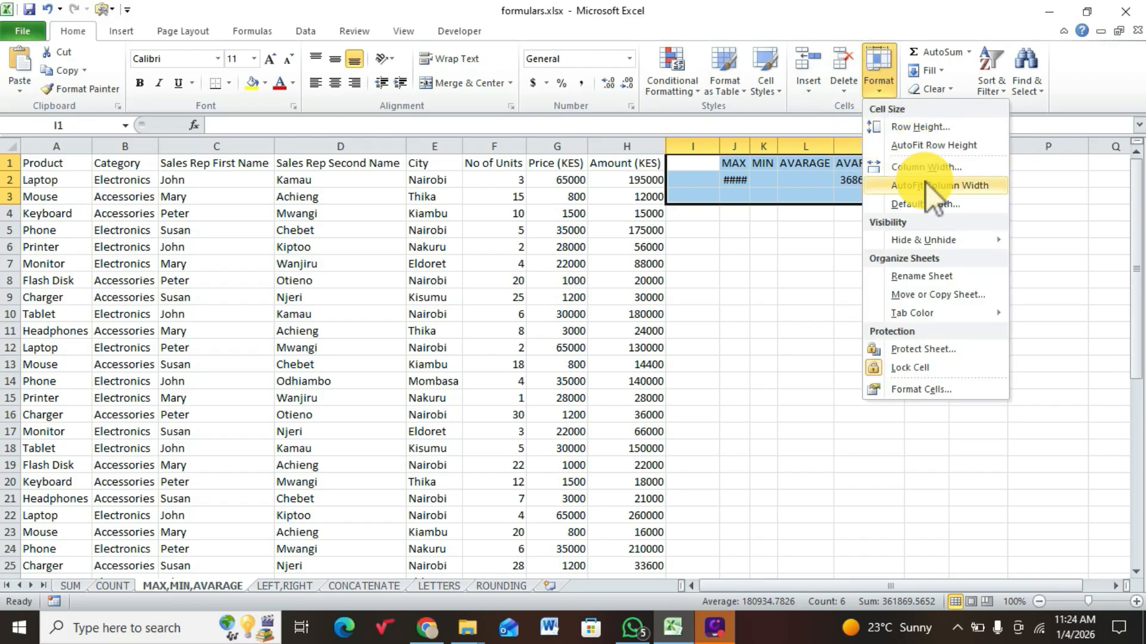
{"action": "left_click", "coordinate": [925, 185]}
{"action": "left_click", "coordinate": [842, 246]}
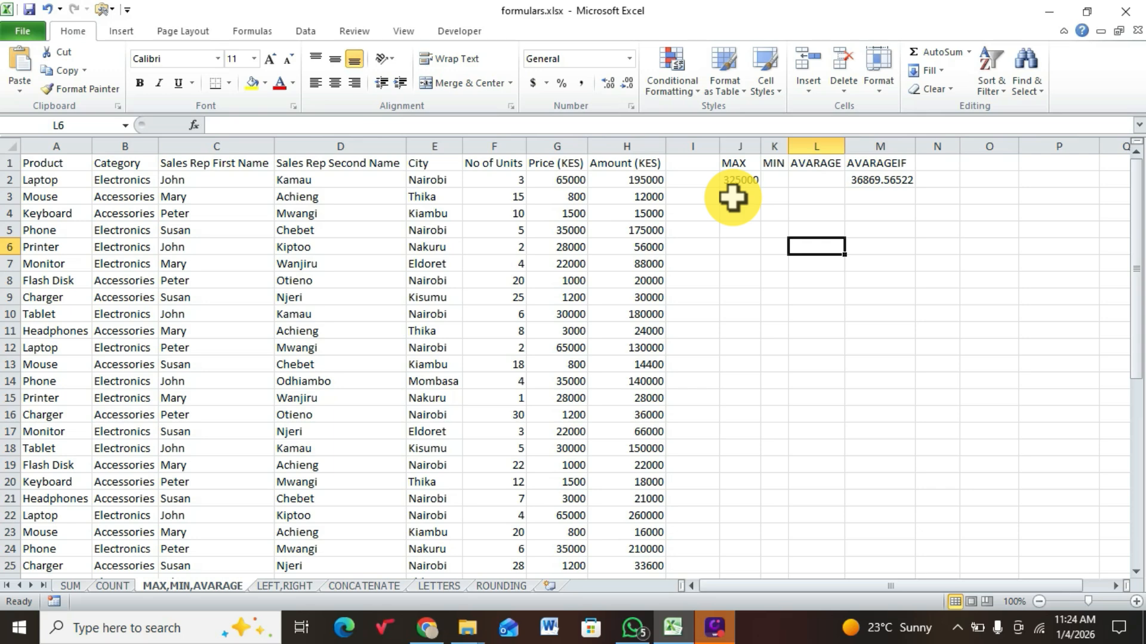
Replace the H:H argument of the MAX formula in J2 with the Price (KES) values, starting from G2.
{"action": "scroll", "coordinate": [738, 195], "scroll_direction": "down", "scroll_amount": 8}
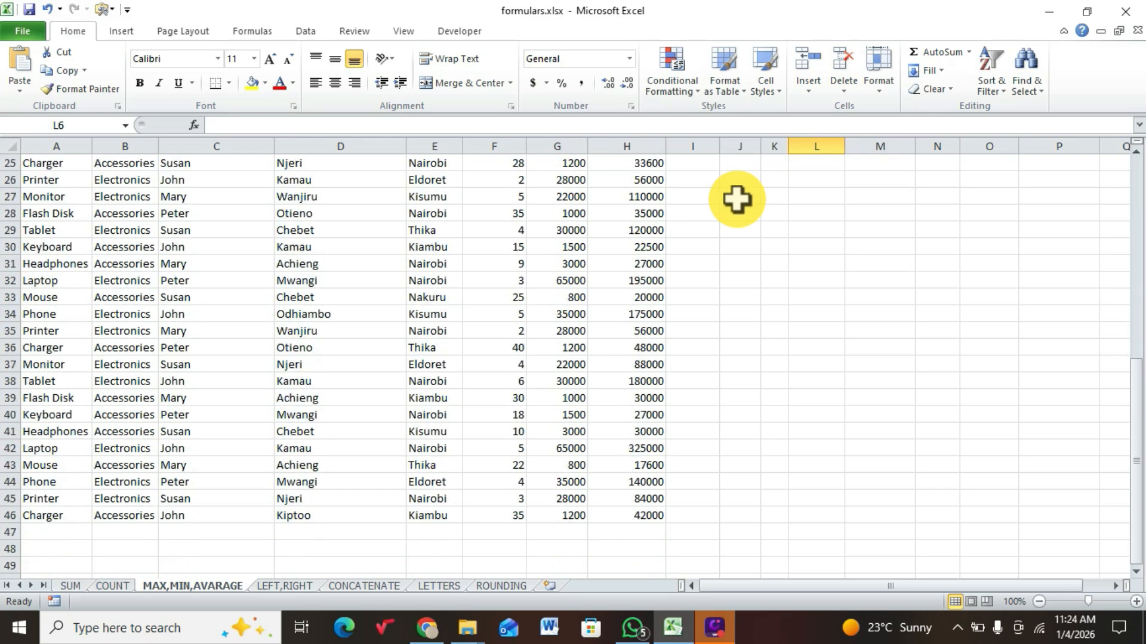
{"action": "scroll", "coordinate": [738, 199], "scroll_direction": "up", "scroll_amount": 2}
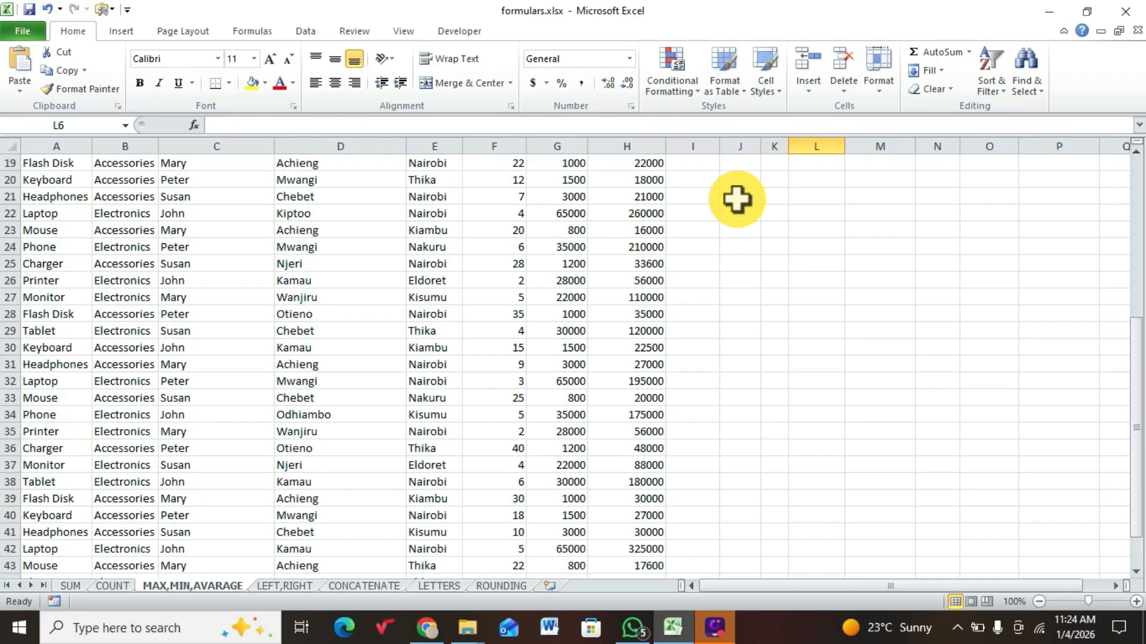
{"action": "scroll", "coordinate": [735, 198], "scroll_direction": "up", "scroll_amount": 6}
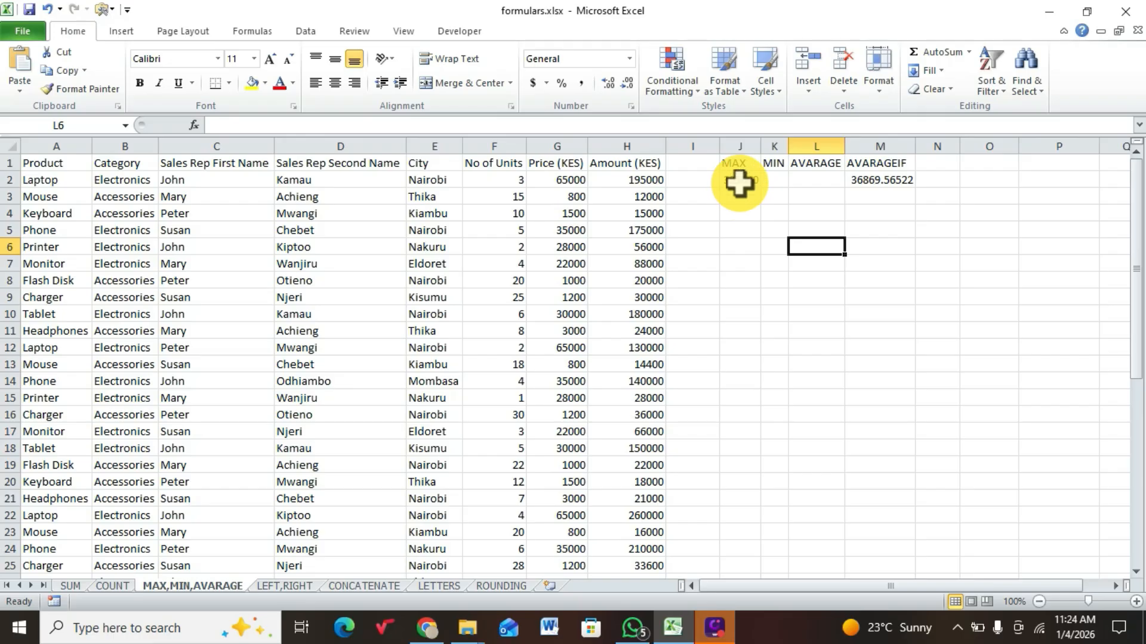
{"action": "double_click", "coordinate": [742, 179]}
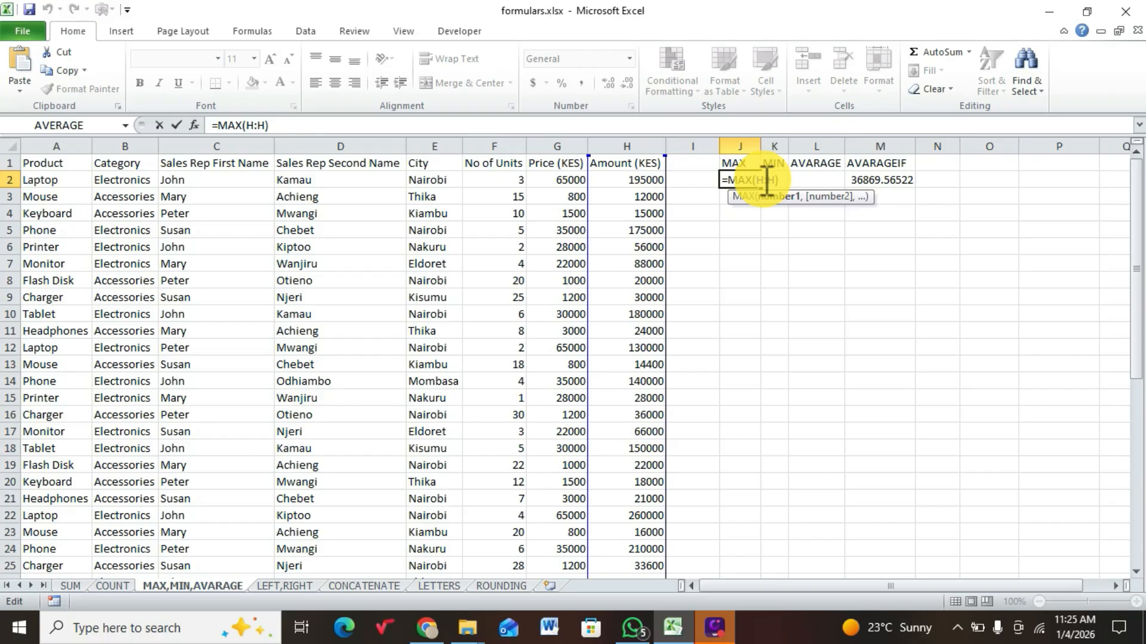
{"action": "key", "text": "Delete"}
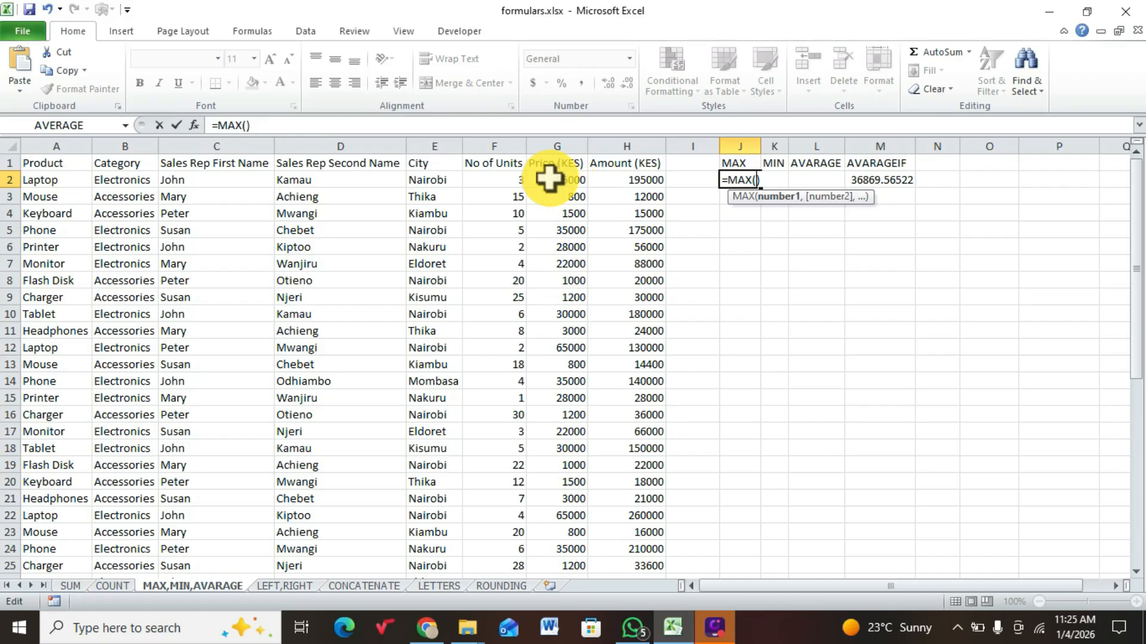
{"action": "left_click_drag", "start_coordinate": [548, 178], "coordinate": [577, 530]}
{"action": "key", "text": "Return"}
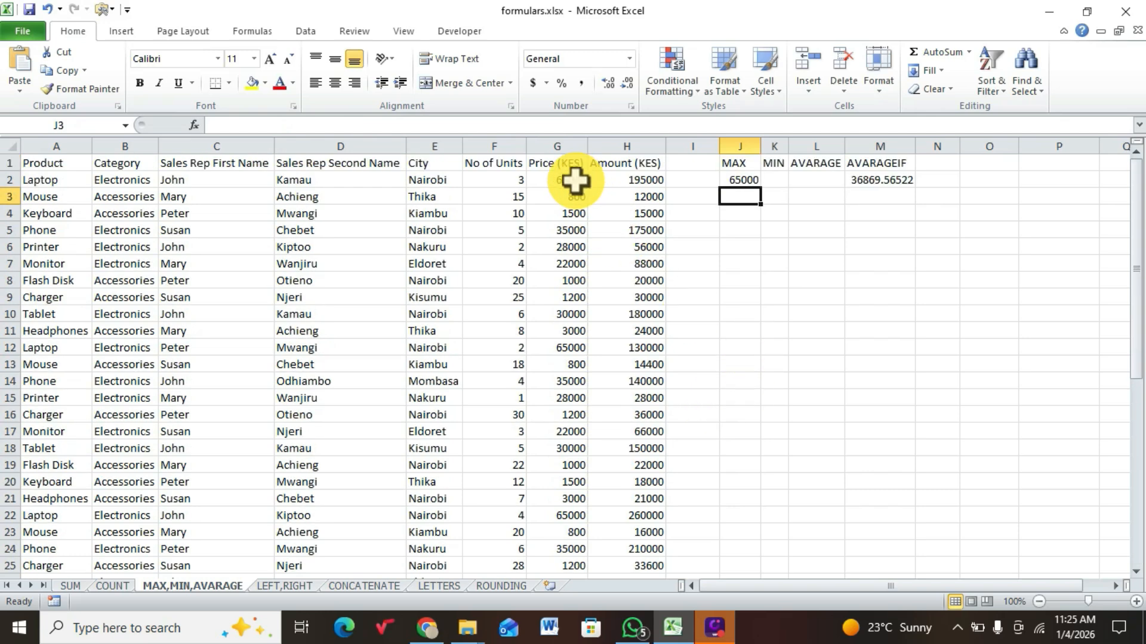
Enter a MAX formula in J3 over the Amount (KES) range H2:H46.
{"action": "scroll", "coordinate": [580, 227], "scroll_direction": "down", "scroll_amount": 12}
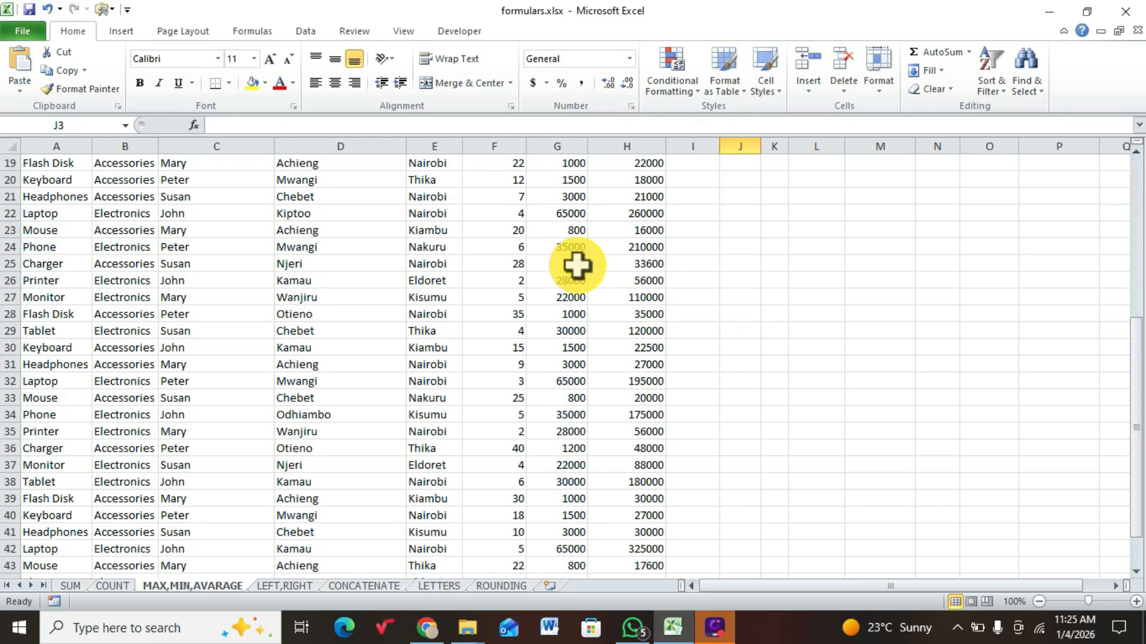
{"action": "scroll", "coordinate": [571, 313], "scroll_direction": "up", "scroll_amount": 6}
{"action": "scroll", "coordinate": [569, 325], "scroll_direction": "up", "scroll_amount": 6}
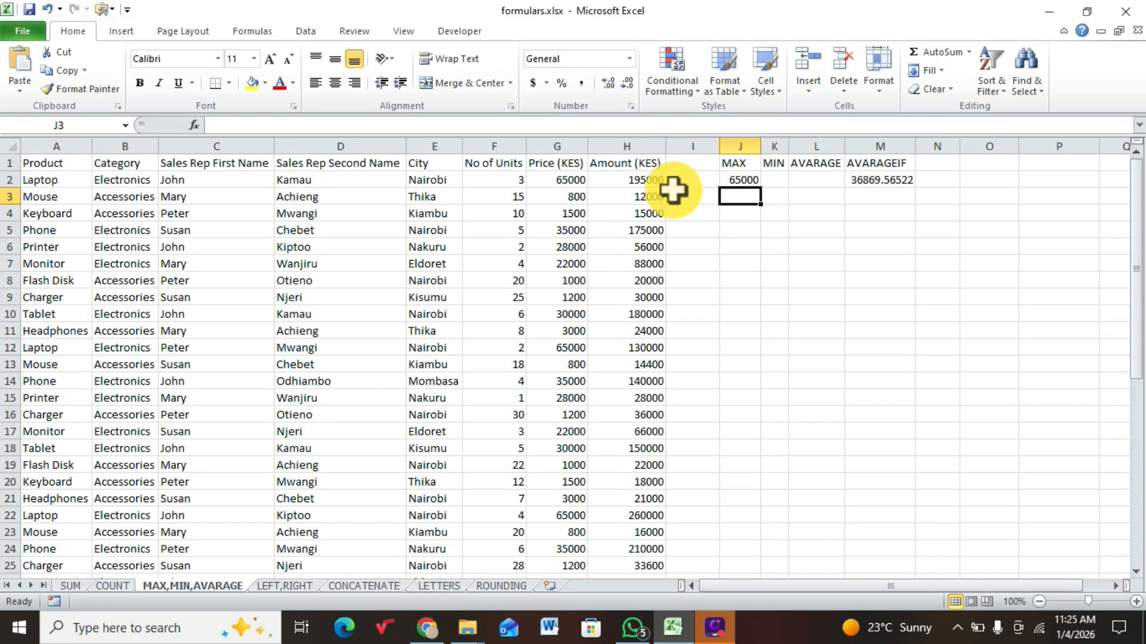
{"action": "double_click", "coordinate": [739, 197]}
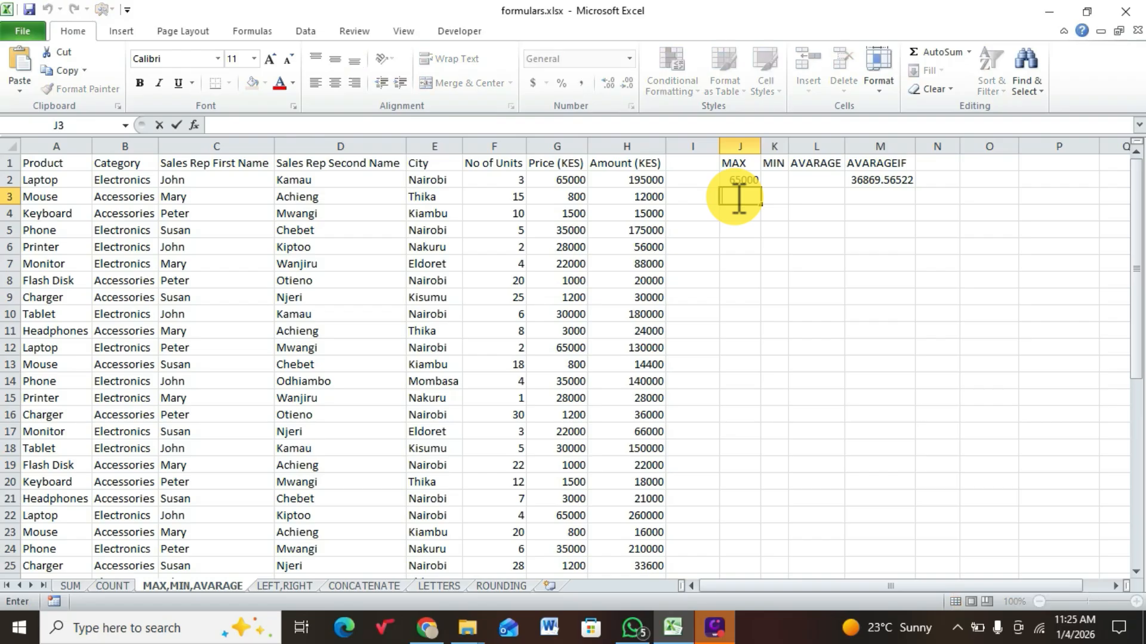
{"action": "type", "text": "="}
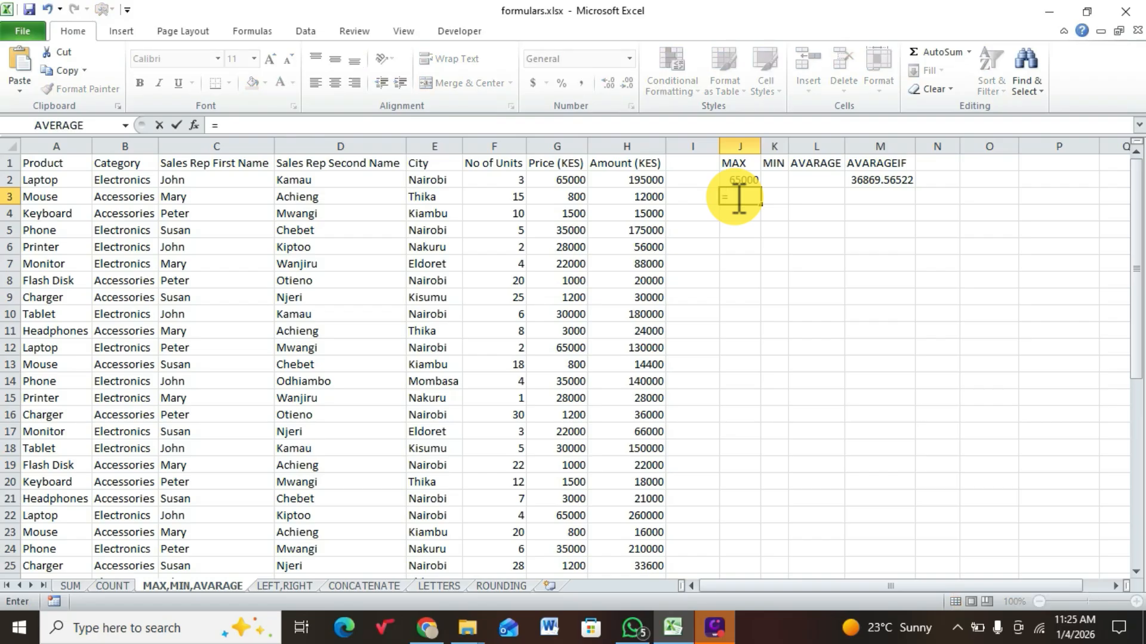
{"action": "type", "text": "MAX"}
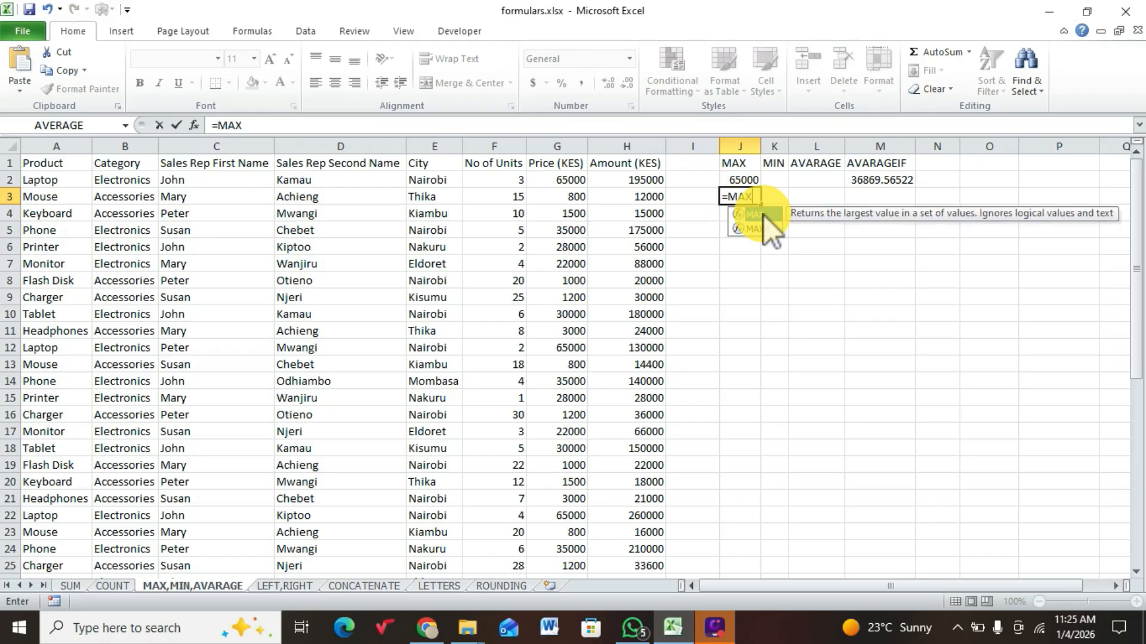
{"action": "double_click", "coordinate": [764, 215]}
{"action": "left_click_drag", "start_coordinate": [631, 180], "coordinate": [657, 539]}
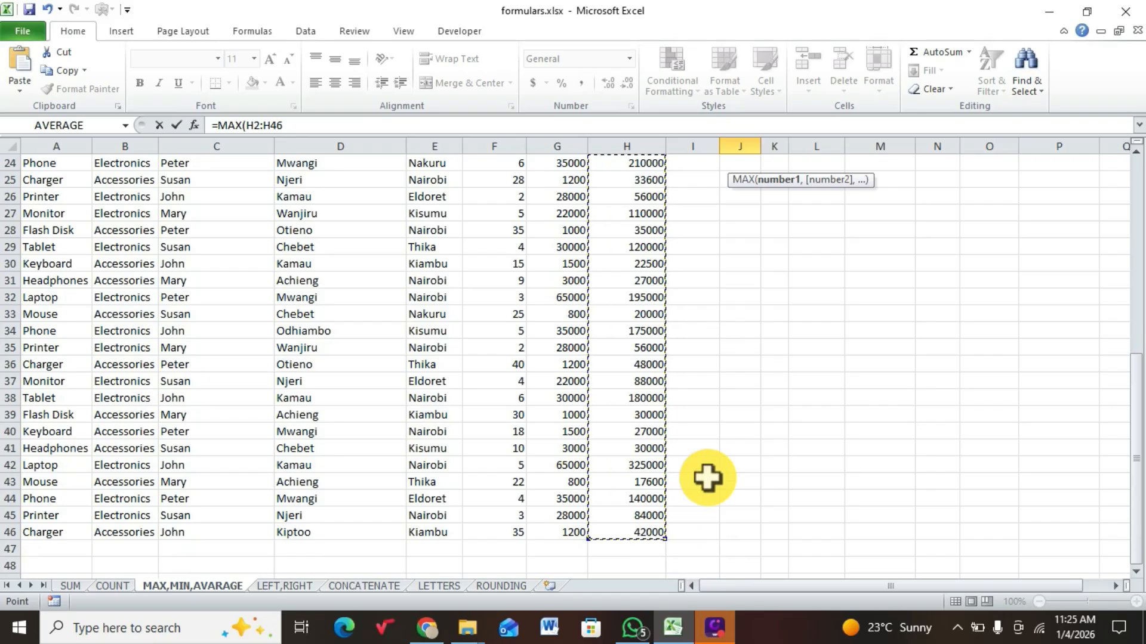
{"action": "key", "text": "Return"}
{"action": "scroll", "coordinate": [769, 406], "scroll_direction": "up", "scroll_amount": 1}
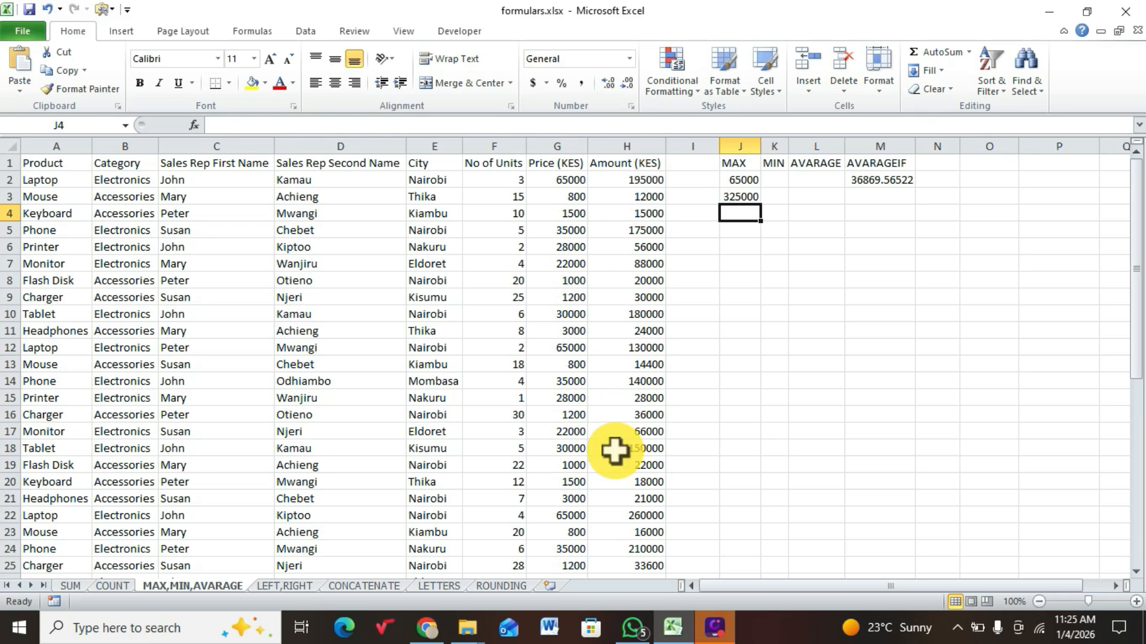
Enter a MIN formula in K2 over the Amount (KES) range H2:H46.
{"action": "scroll", "coordinate": [628, 261], "scroll_direction": "down", "scroll_amount": 10}
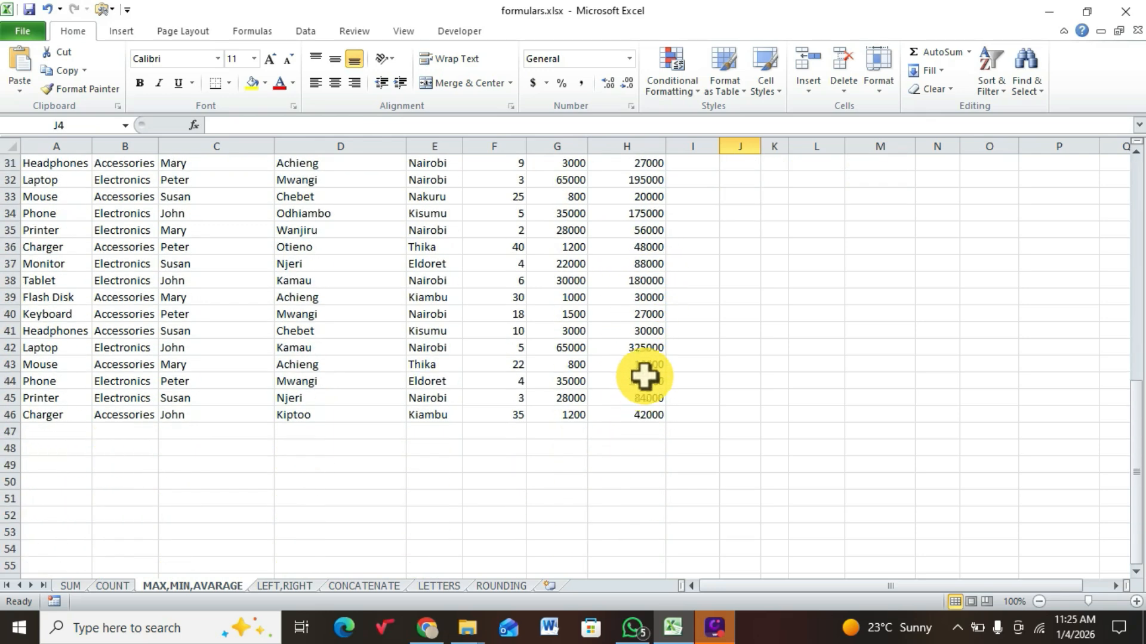
{"action": "scroll", "coordinate": [686, 334], "scroll_direction": "up", "scroll_amount": 10}
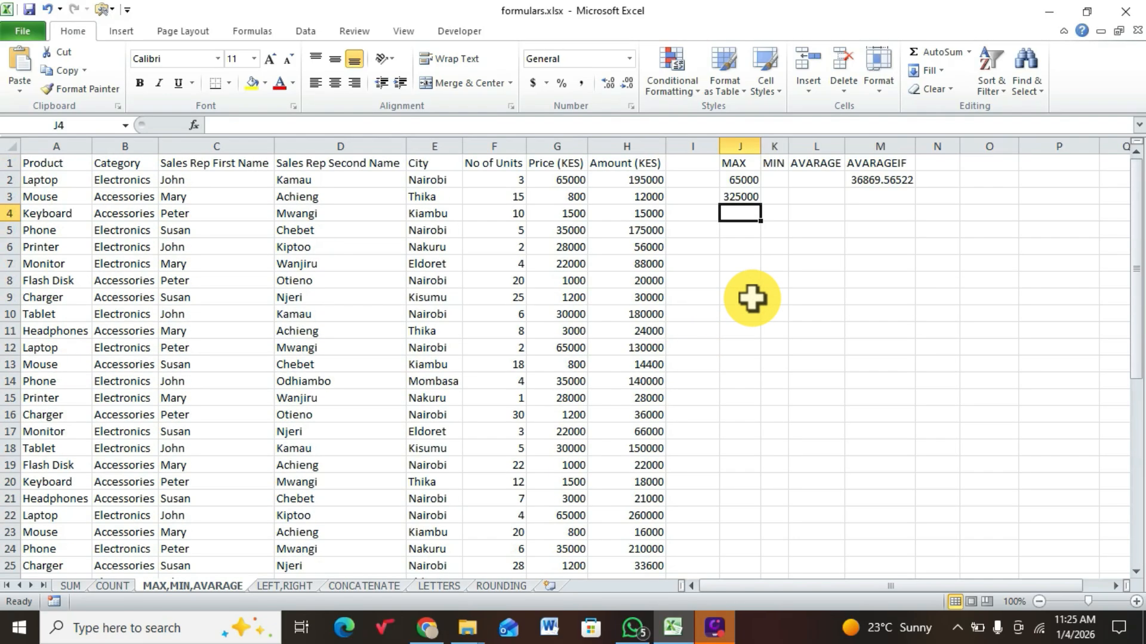
{"action": "left_click", "coordinate": [770, 180]}
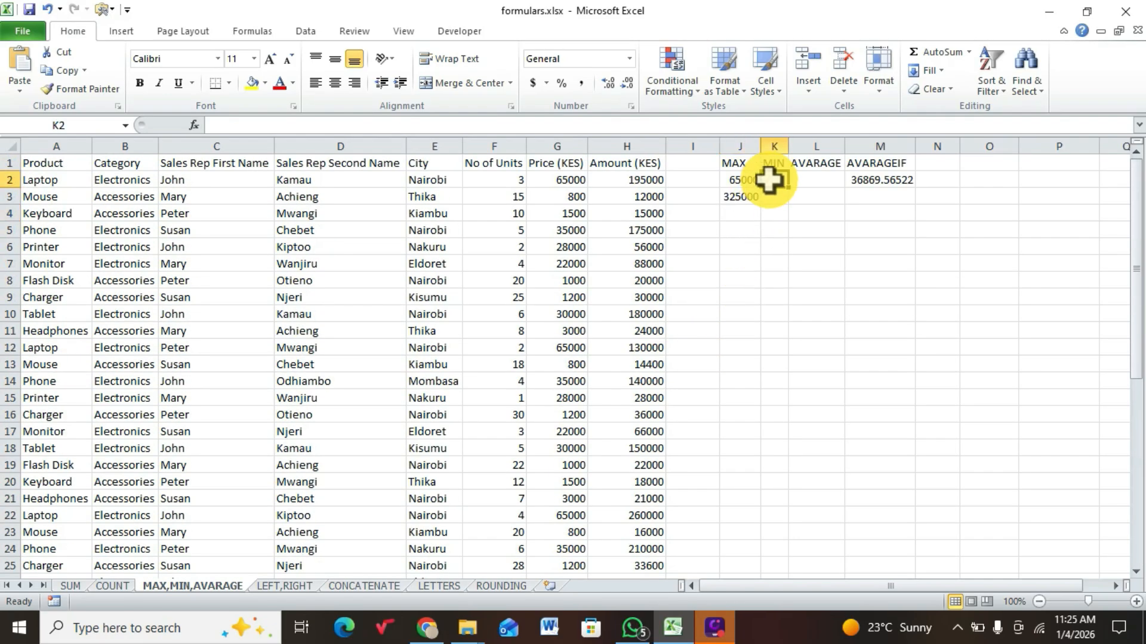
{"action": "type", "text": "="}
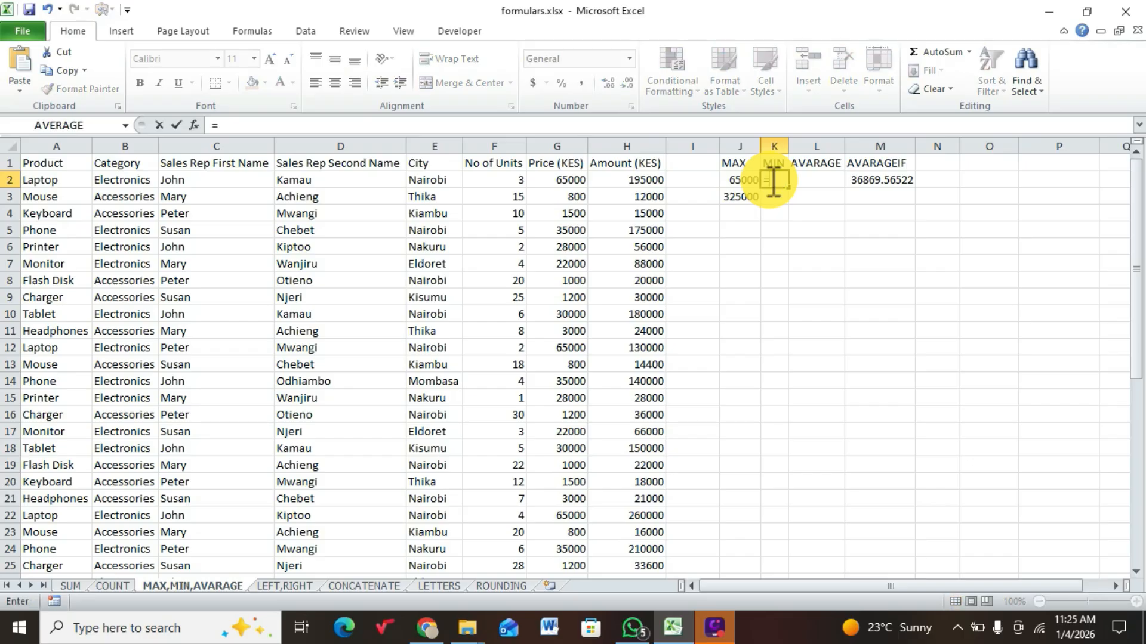
{"action": "type", "text": "MIN"}
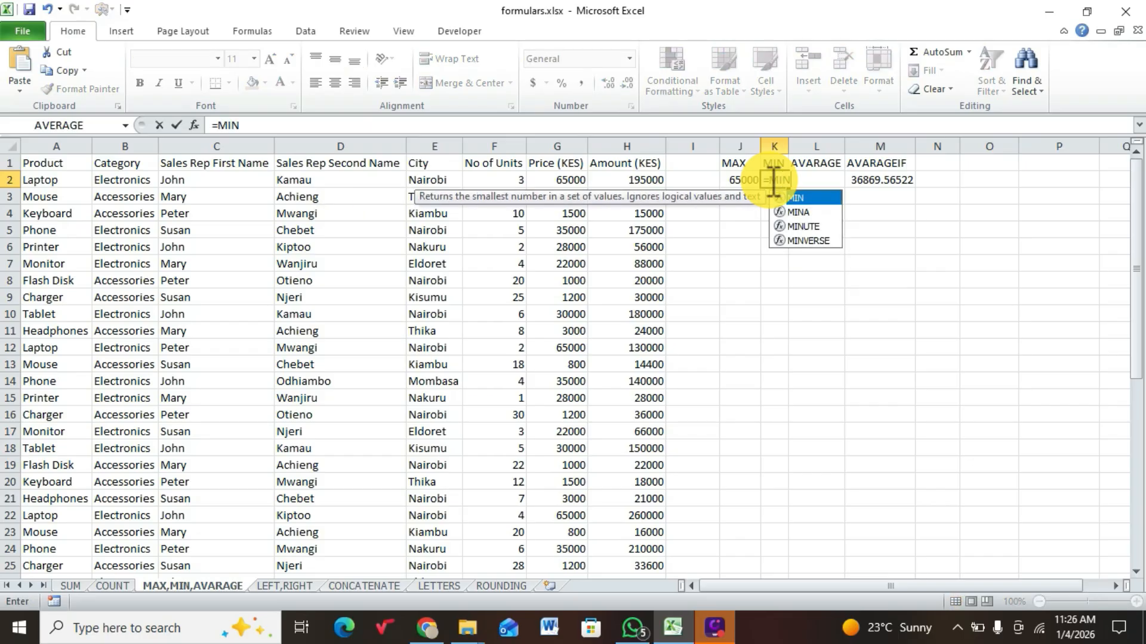
{"action": "double_click", "coordinate": [803, 198]}
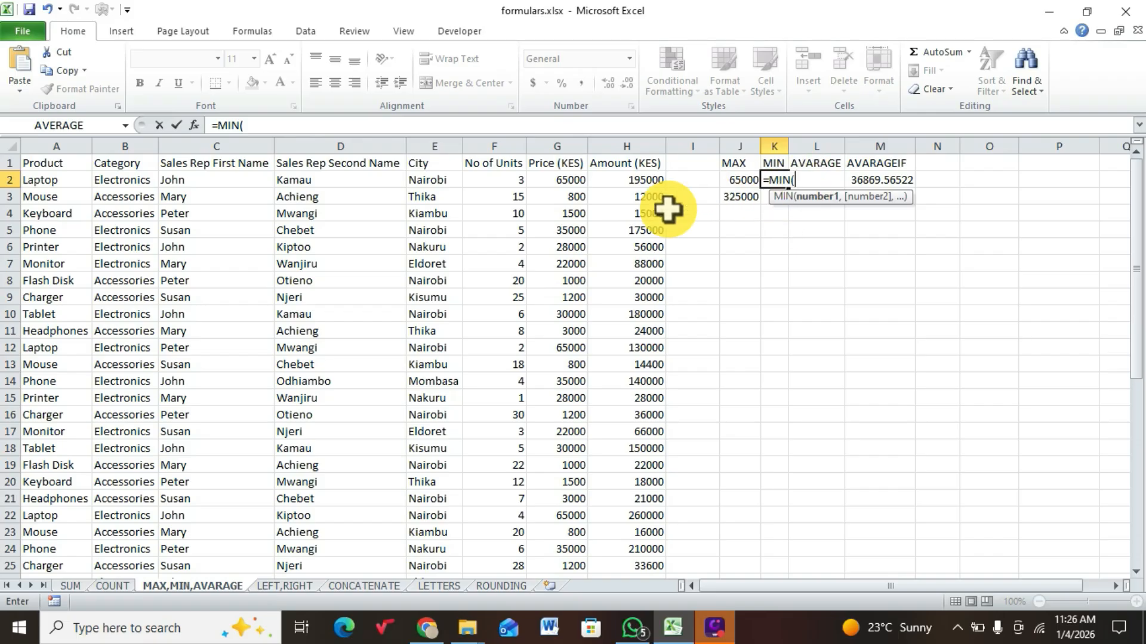
{"action": "left_click_drag", "start_coordinate": [596, 177], "coordinate": [631, 553]}
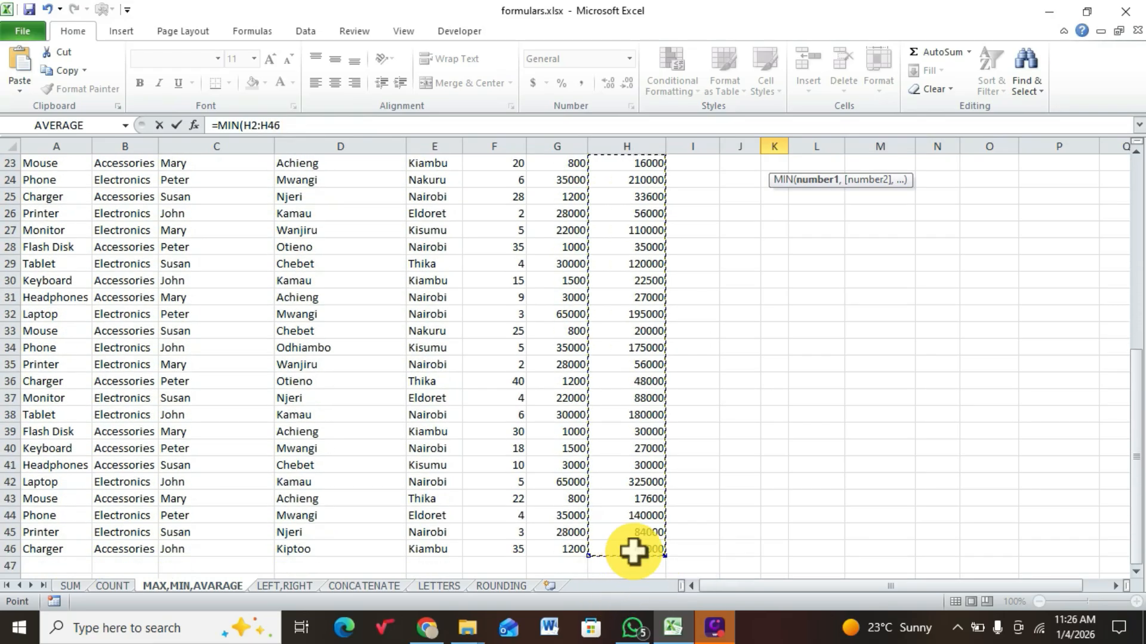
{"action": "key", "text": "Return"}
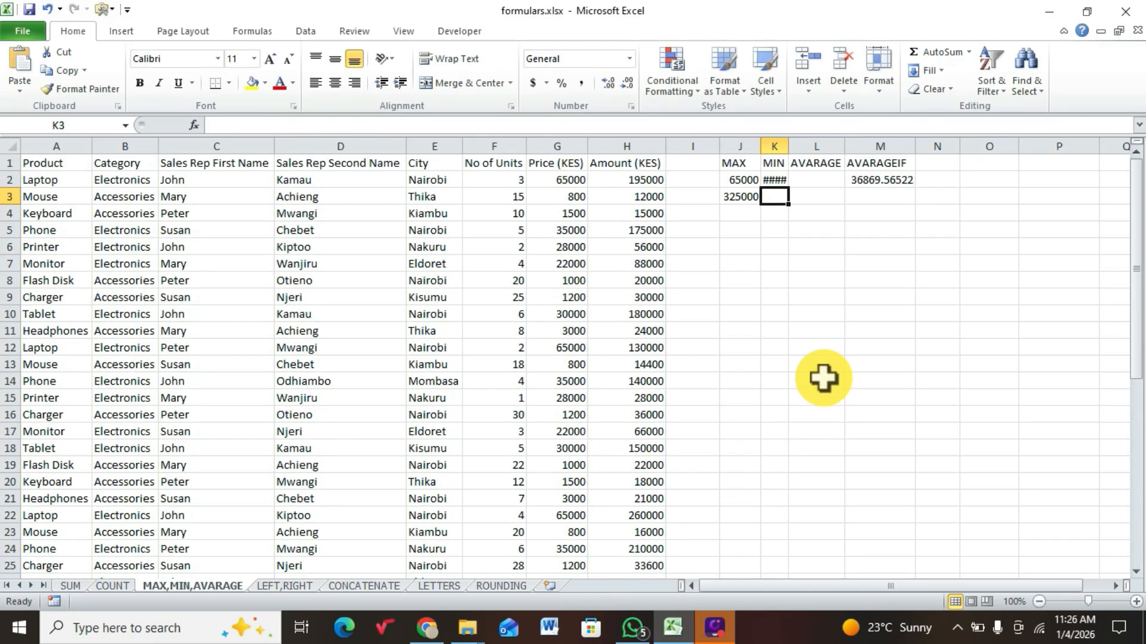
AutoFit the column widths of I1:M4 so the MIN result in K2 fits its cell.
{"action": "left_click_drag", "start_coordinate": [704, 164], "coordinate": [844, 215]}
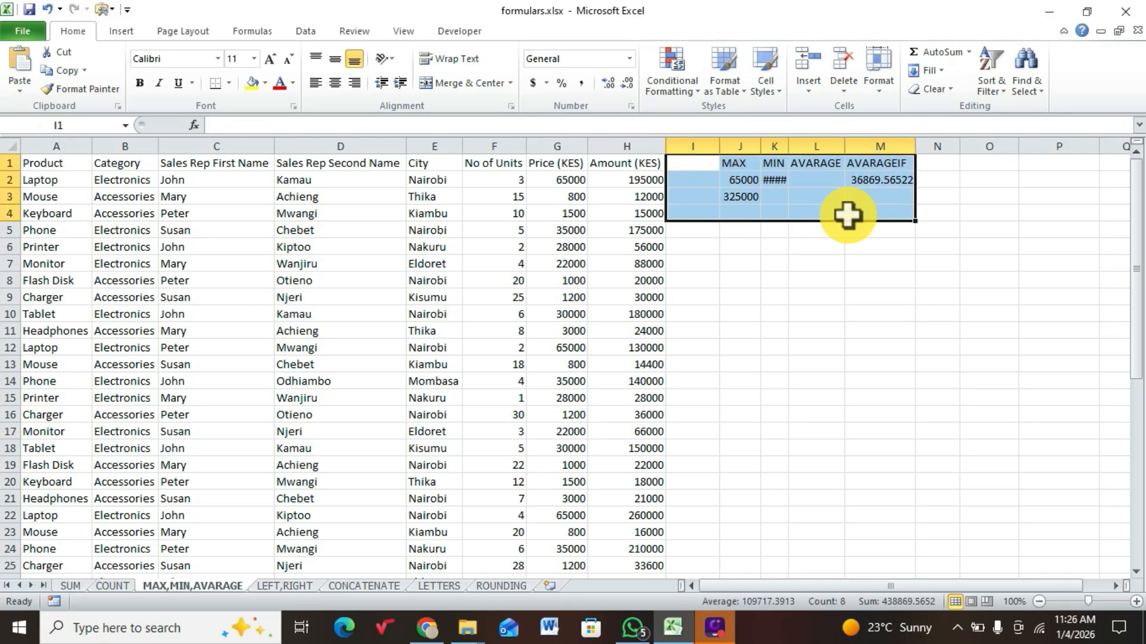
{"action": "left_click", "coordinate": [877, 87]}
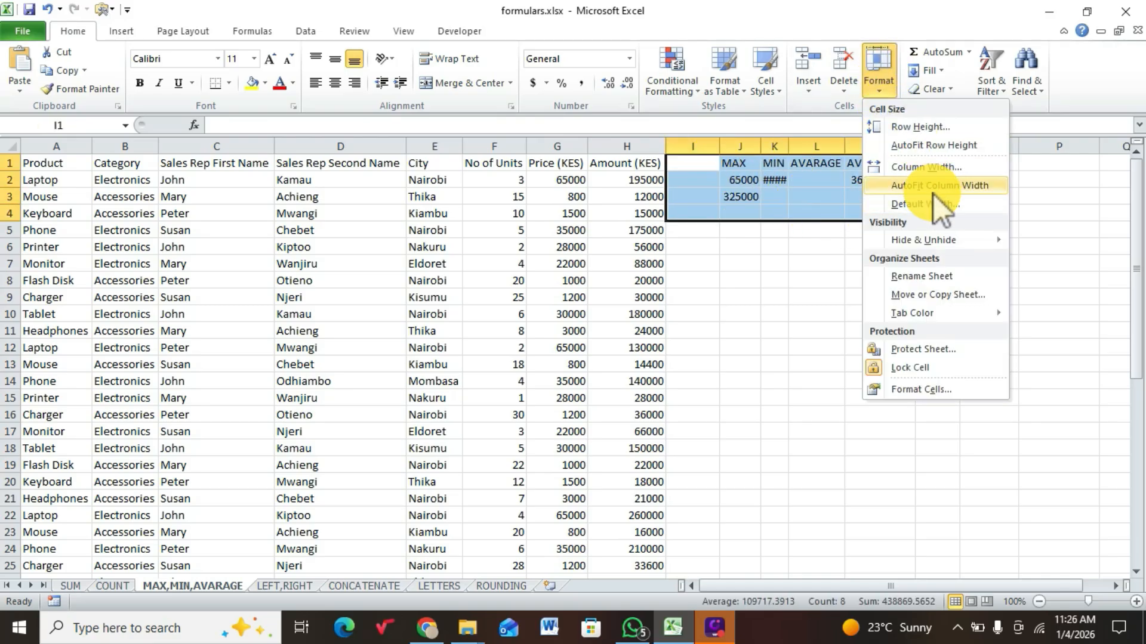
{"action": "left_click", "coordinate": [955, 185]}
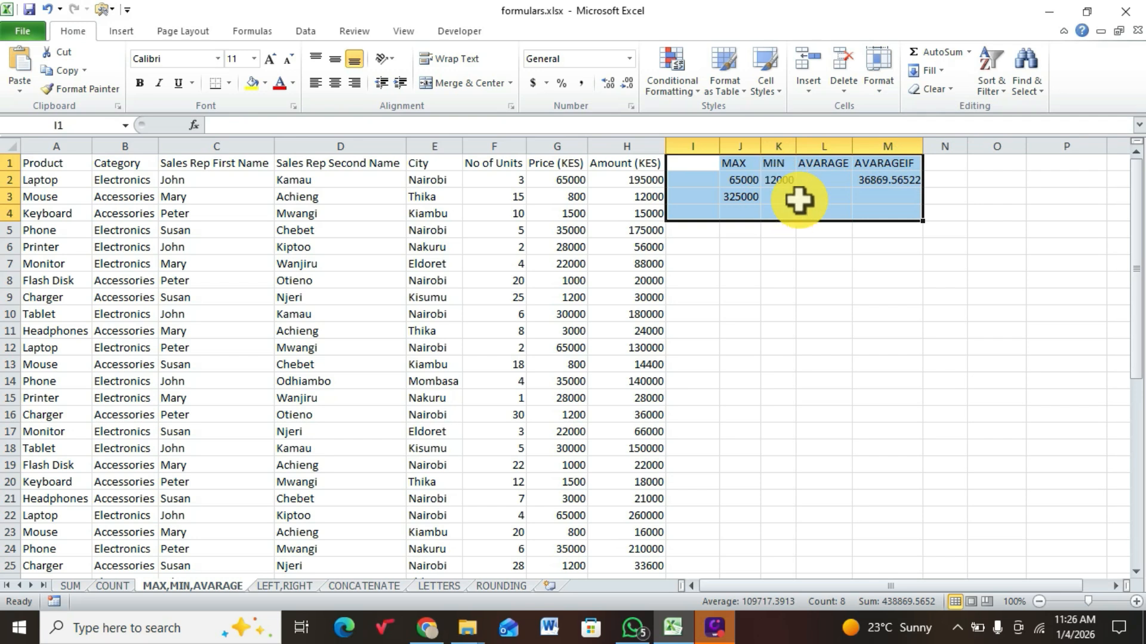
{"action": "left_click", "coordinate": [842, 311]}
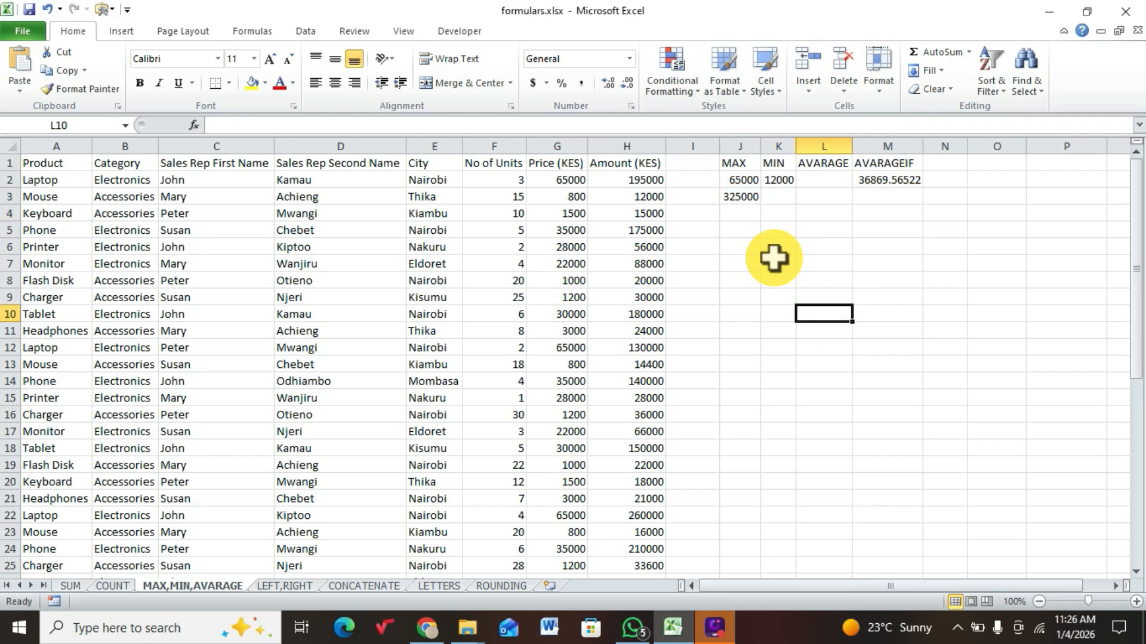
Enter a MIN formula in K4 over the No of Units range F2:F46.
{"action": "left_click", "coordinate": [771, 218]}
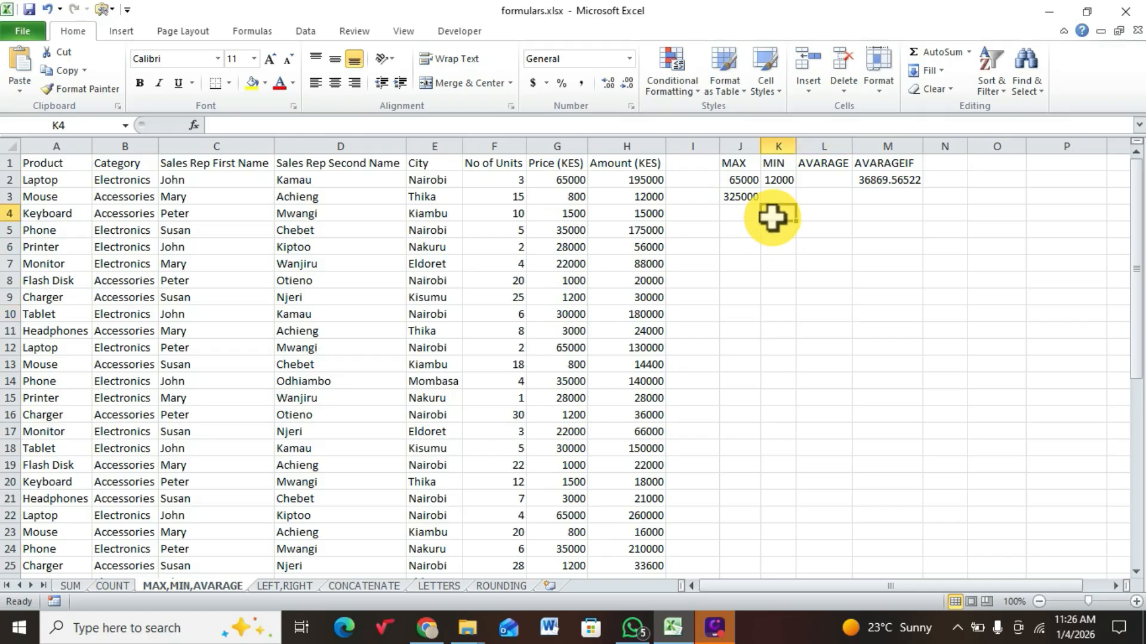
{"action": "type", "text": "=MIN"}
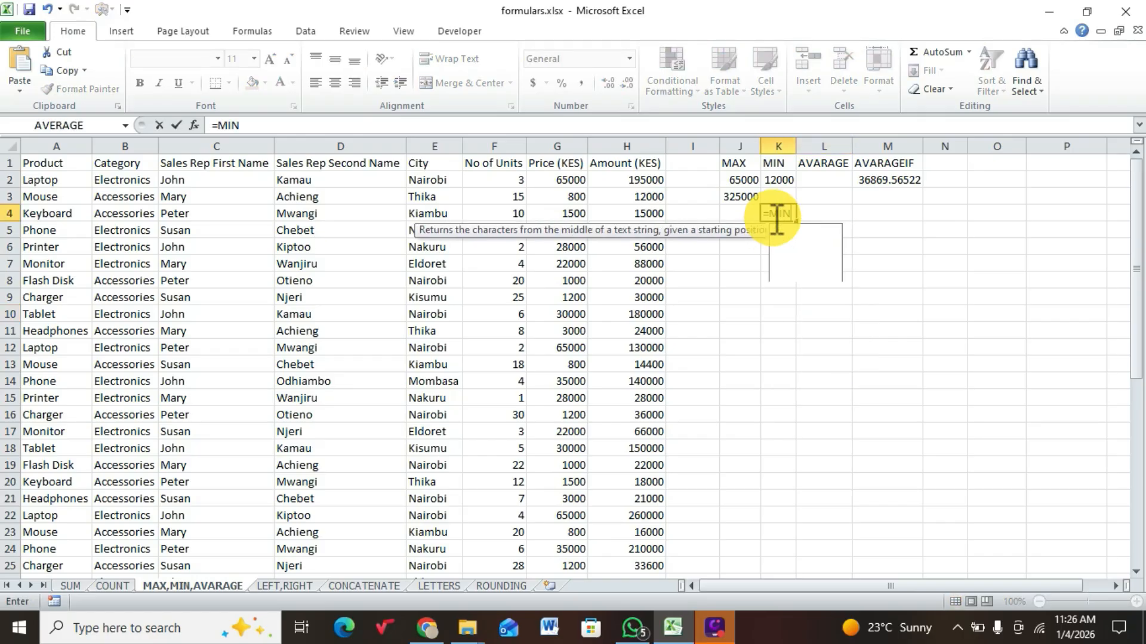
{"action": "double_click", "coordinate": [799, 231]}
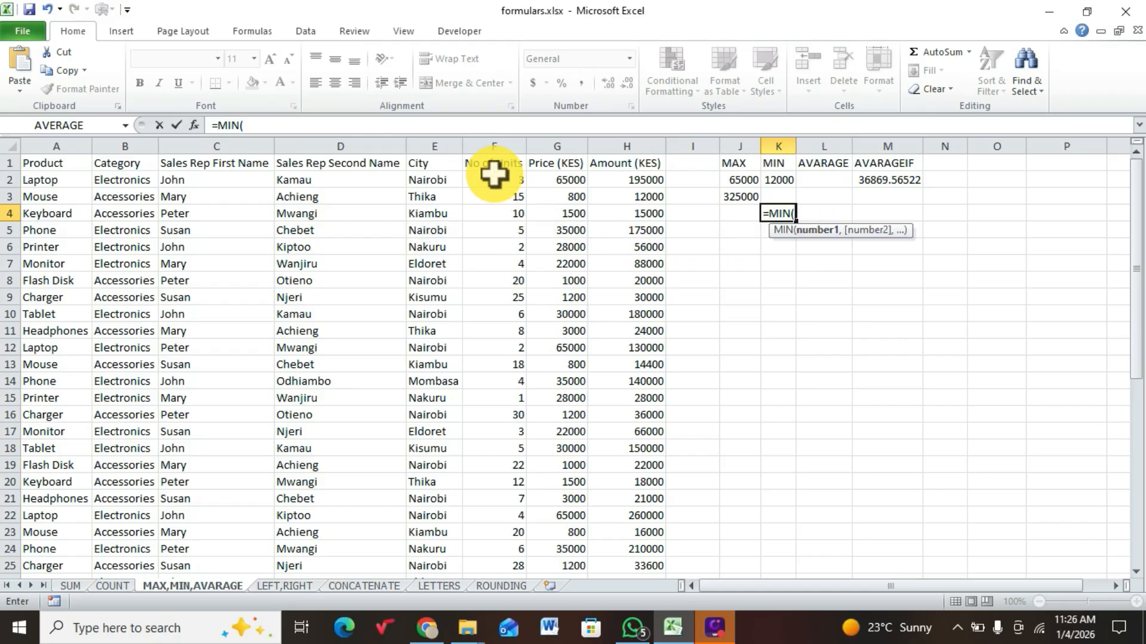
{"action": "left_click_drag", "start_coordinate": [489, 176], "coordinate": [520, 553]}
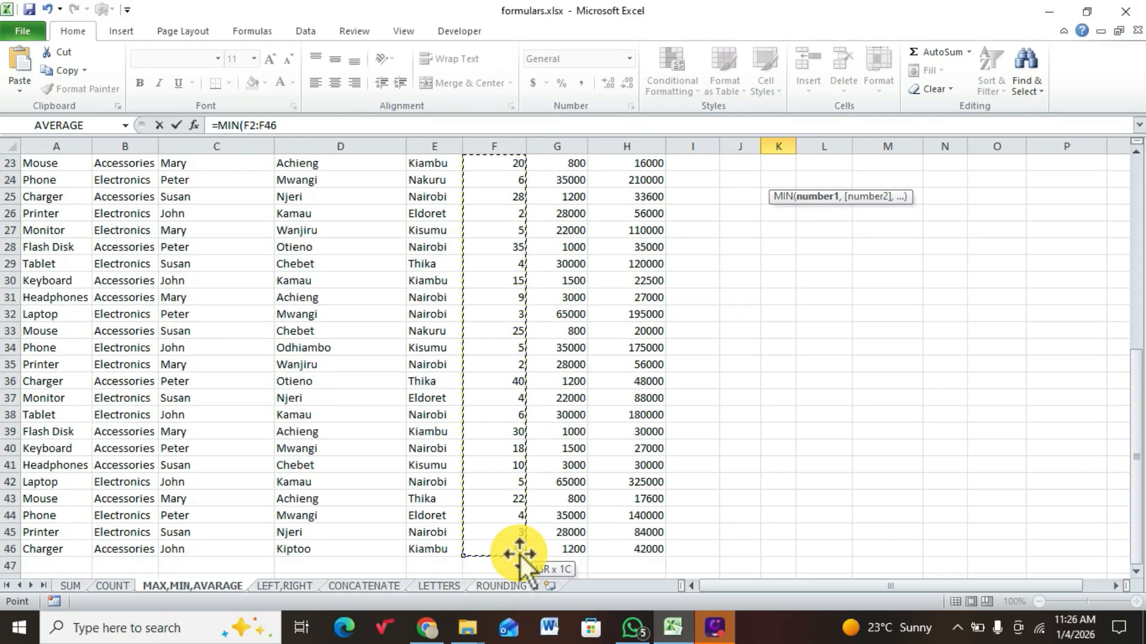
{"action": "key", "text": "Return"}
{"action": "scroll", "coordinate": [701, 432], "scroll_direction": "up", "scroll_amount": 2}
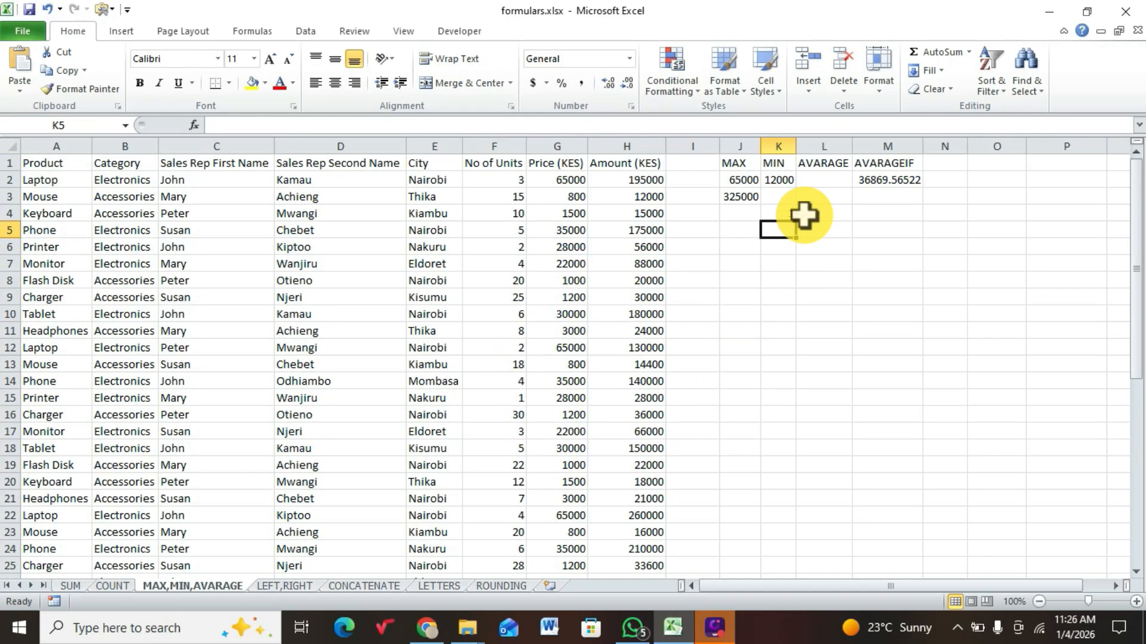
Enter an AVERAGE formula in L2 over the No of Units range F2:F46 and select the result cell.
{"action": "left_click", "coordinate": [813, 185]}
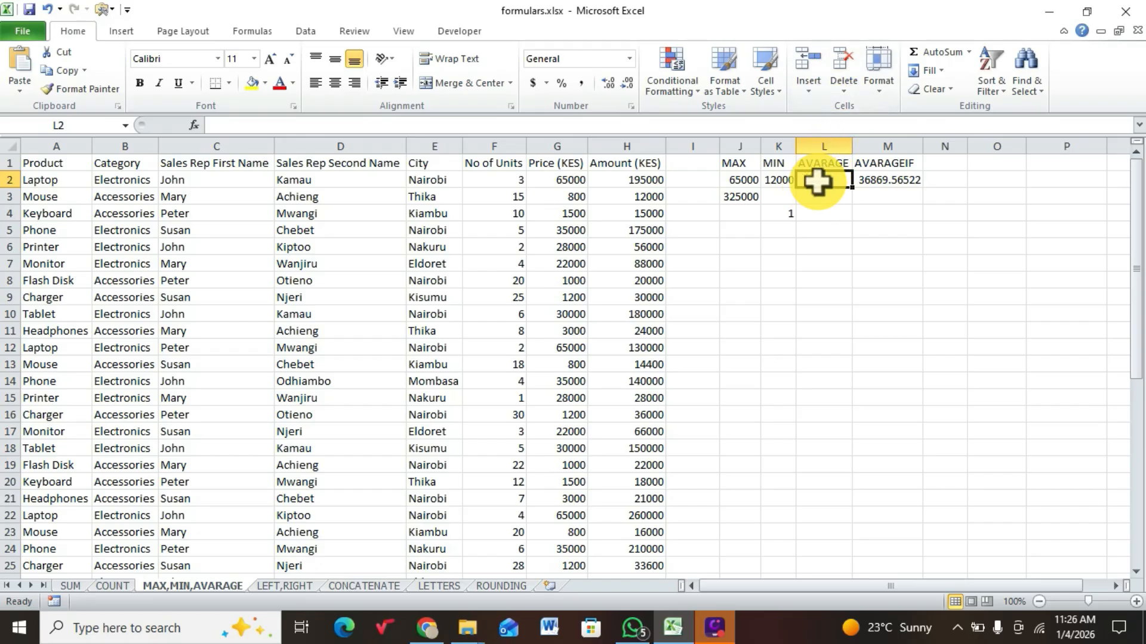
{"action": "type", "text": "="}
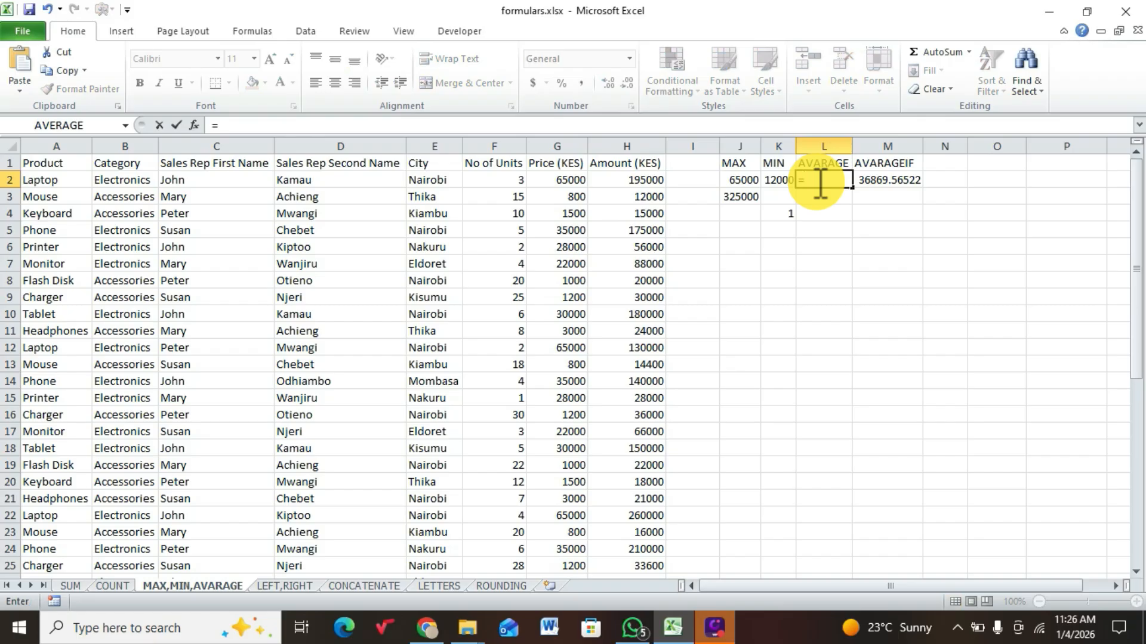
{"action": "type", "text": "AVA"}
{"action": "key", "text": "BackSpace"}
{"action": "key", "text": "BackSpace"}
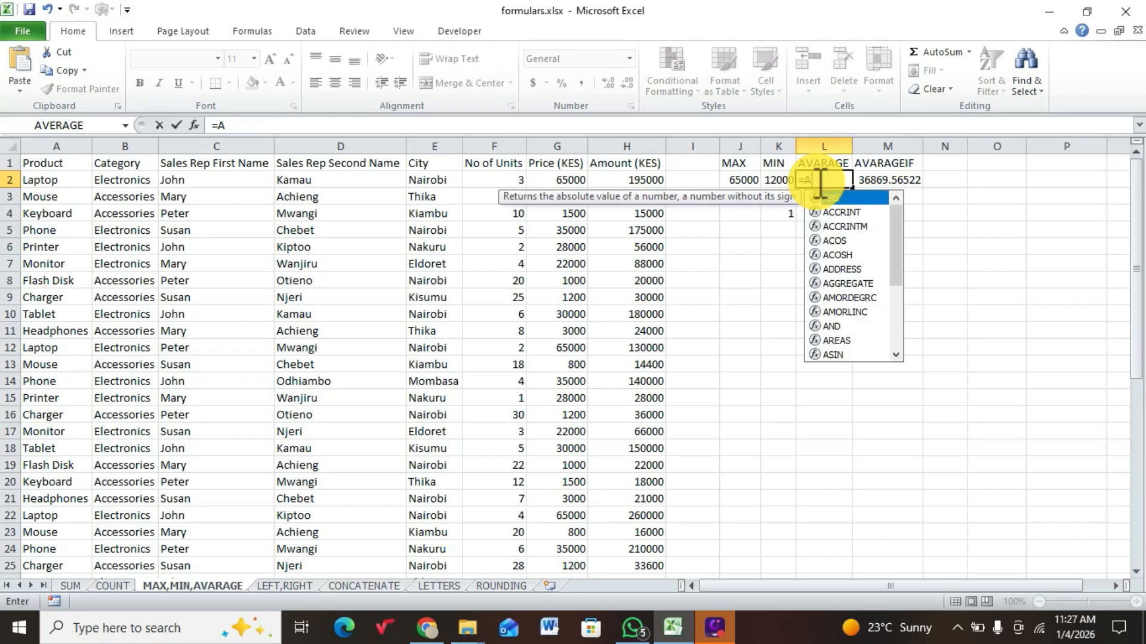
{"action": "type", "text": "V"}
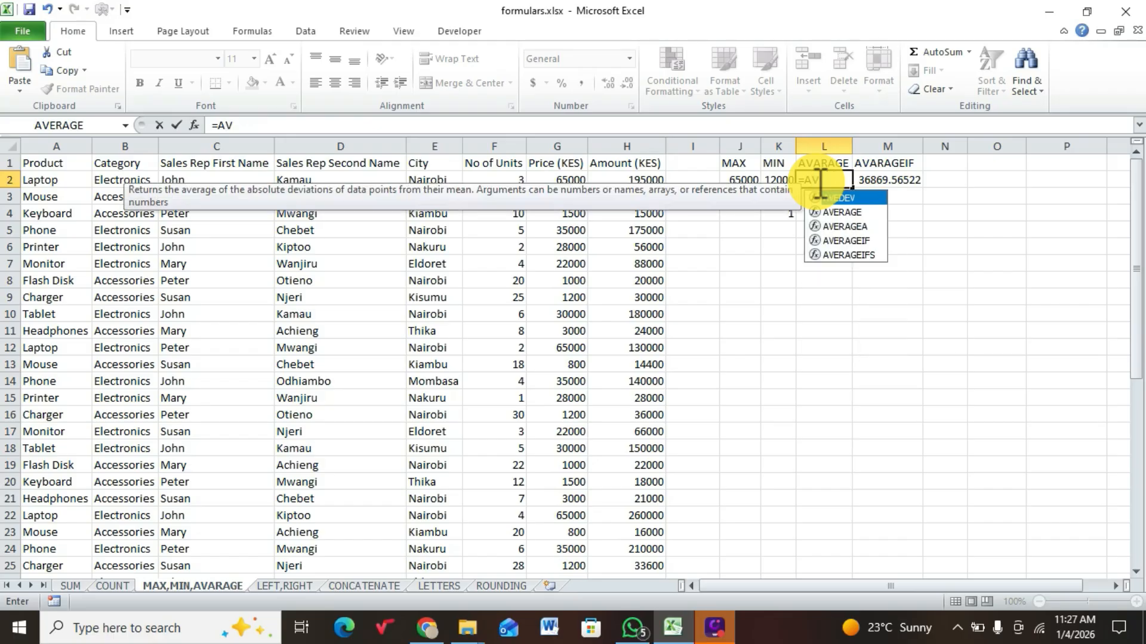
{"action": "double_click", "coordinate": [839, 211]}
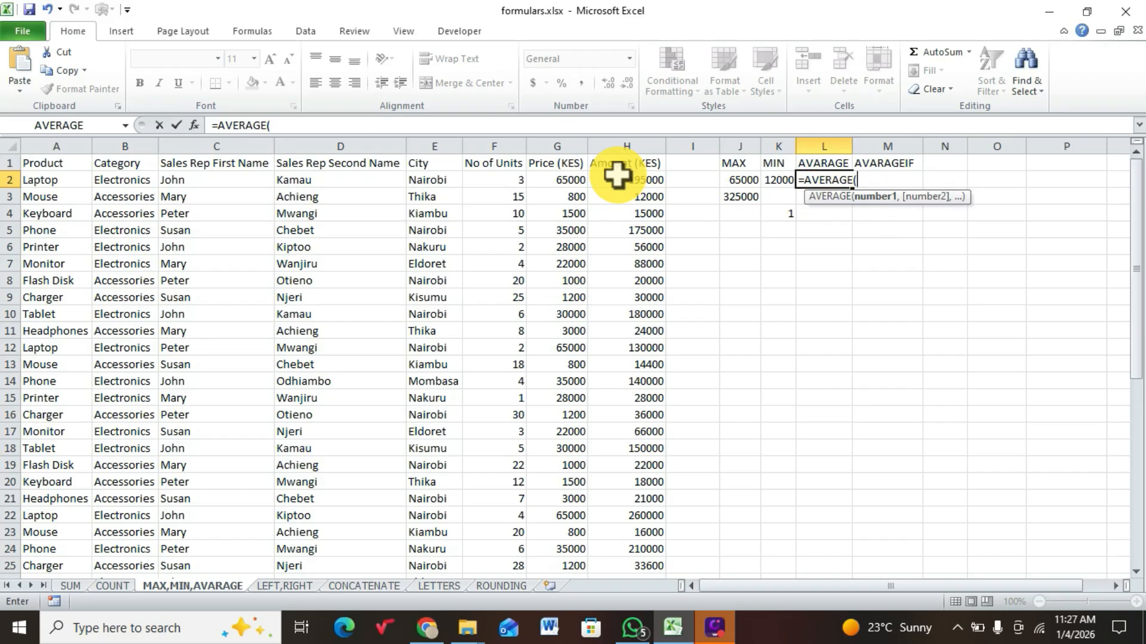
{"action": "left_click_drag", "start_coordinate": [493, 179], "coordinate": [489, 531]}
{"action": "key", "text": "Return"}
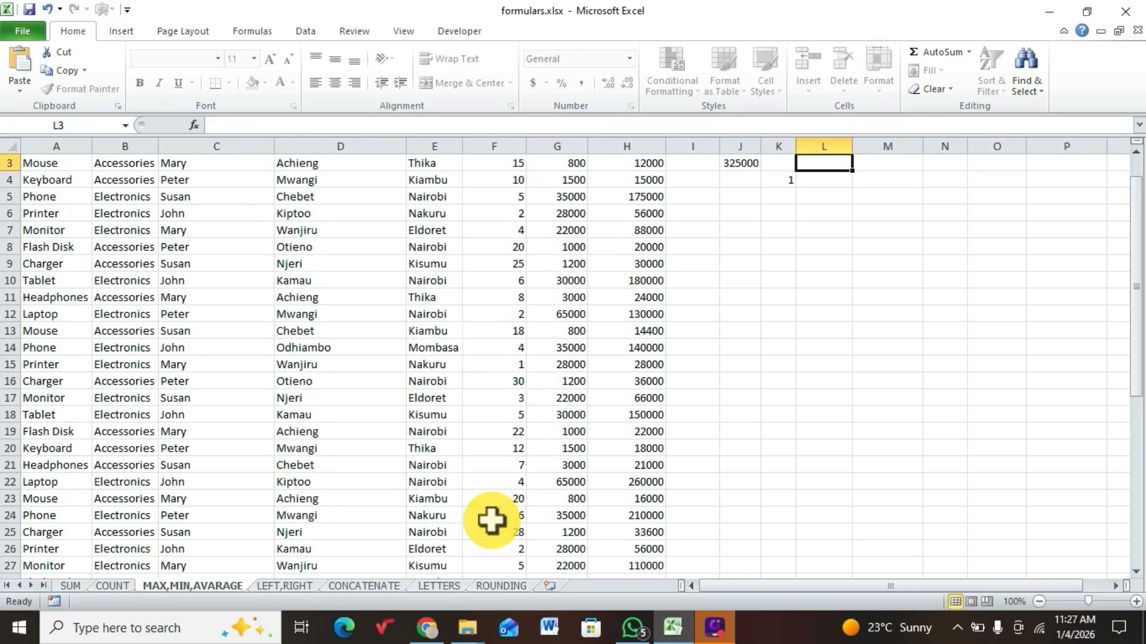
{"action": "scroll", "coordinate": [715, 332], "scroll_direction": "up", "scroll_amount": 1}
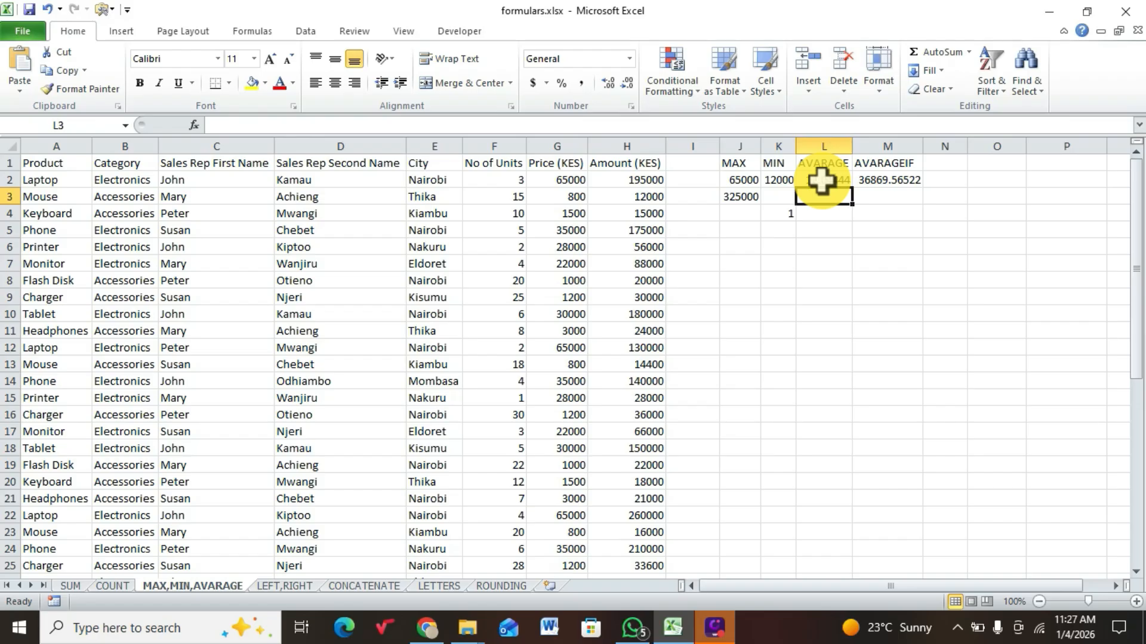
{"action": "left_click", "coordinate": [822, 180]}
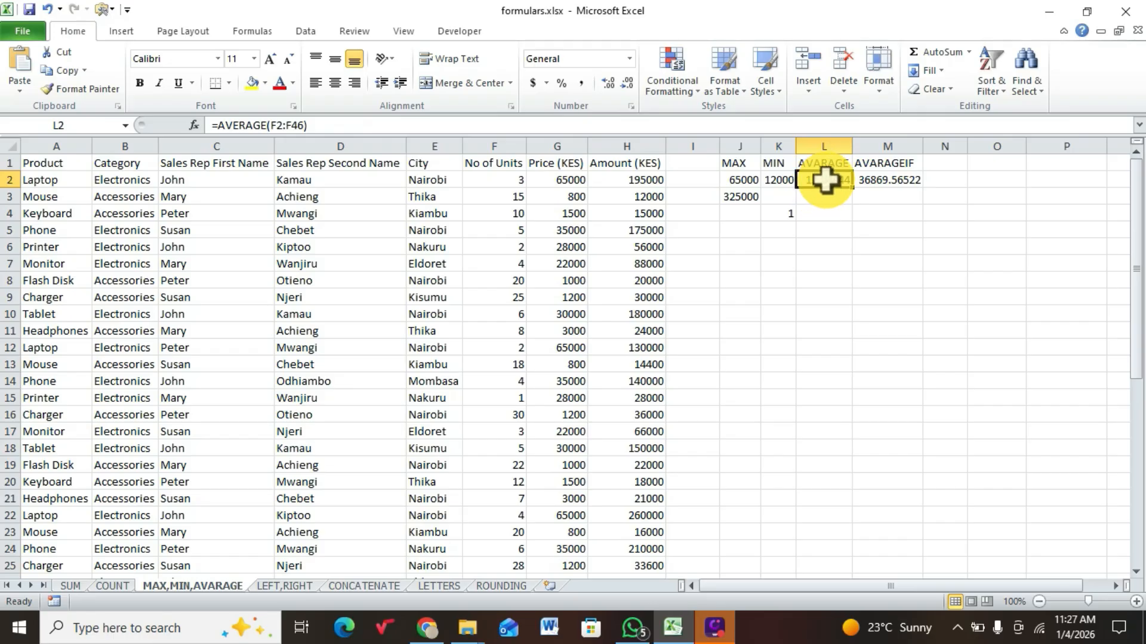
Look over the ROUNDING and CONCATENATE sheets, return to MAX,MIN,AVARAGE and examine the existing AVERAGEIF formula in M2.
{"action": "left_click", "coordinate": [498, 587]}
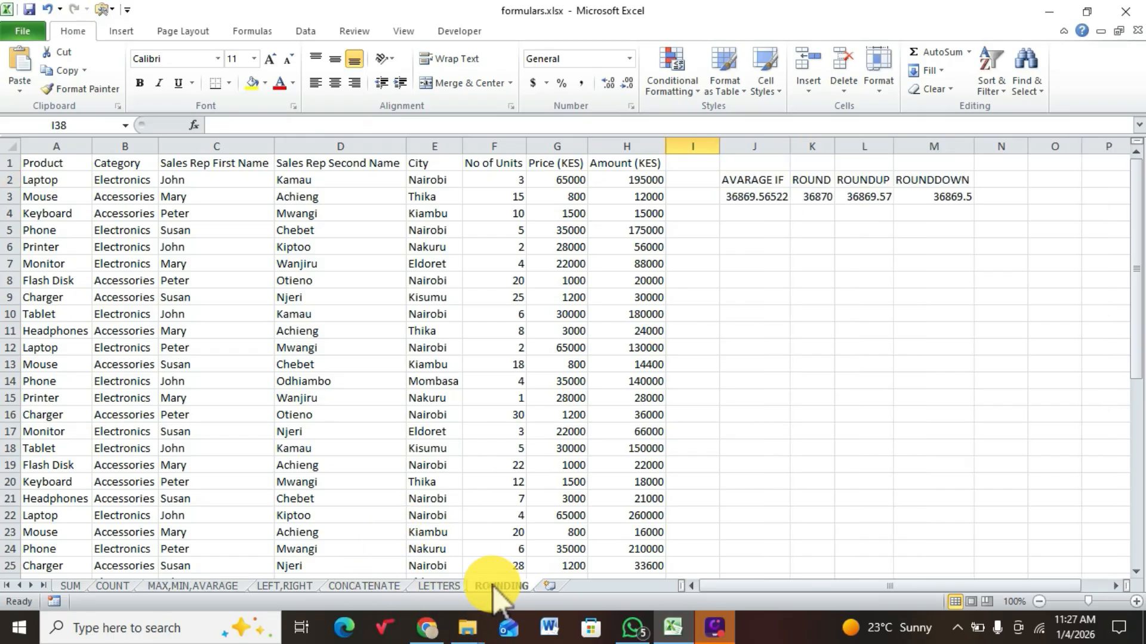
{"action": "left_click", "coordinate": [421, 587]}
{"action": "left_click", "coordinate": [367, 586]}
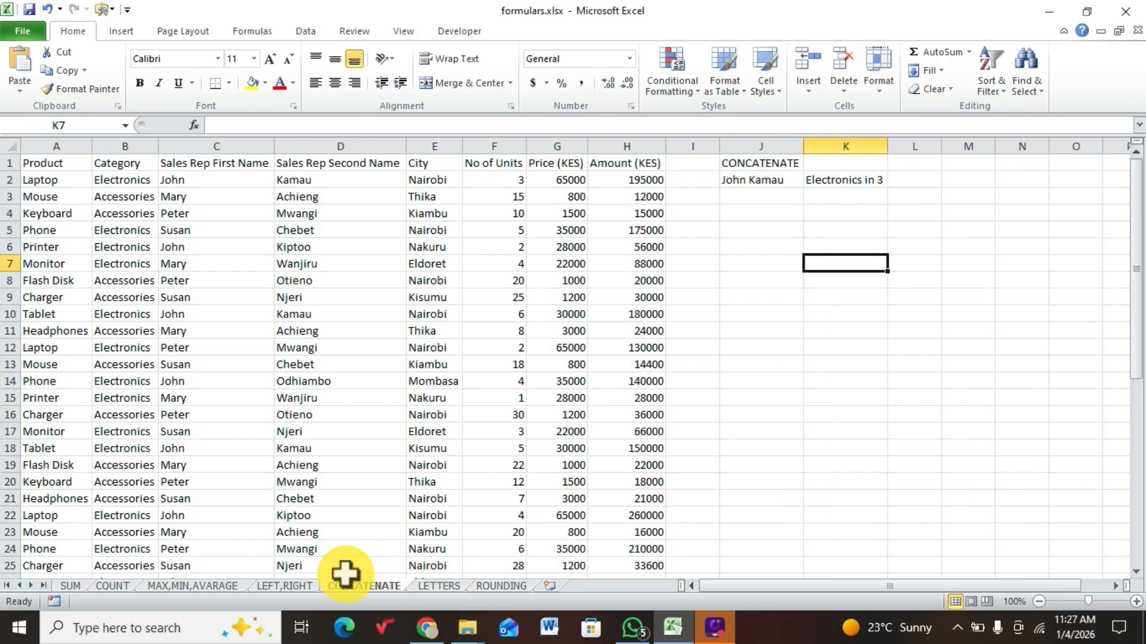
{"action": "left_click", "coordinate": [226, 587]}
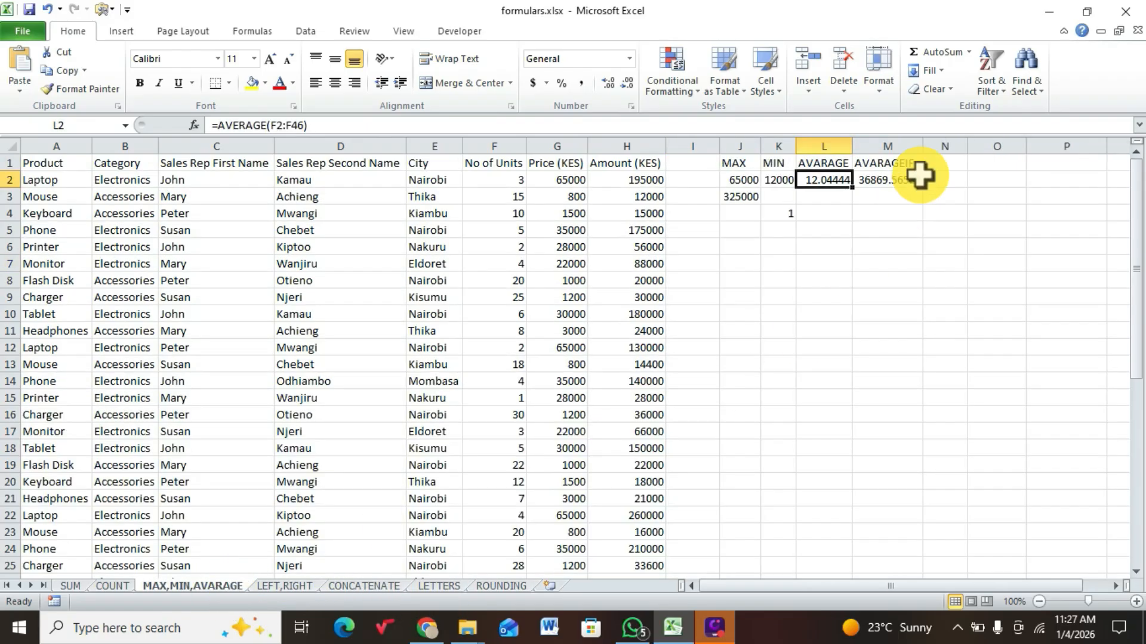
{"action": "double_click", "coordinate": [875, 182]}
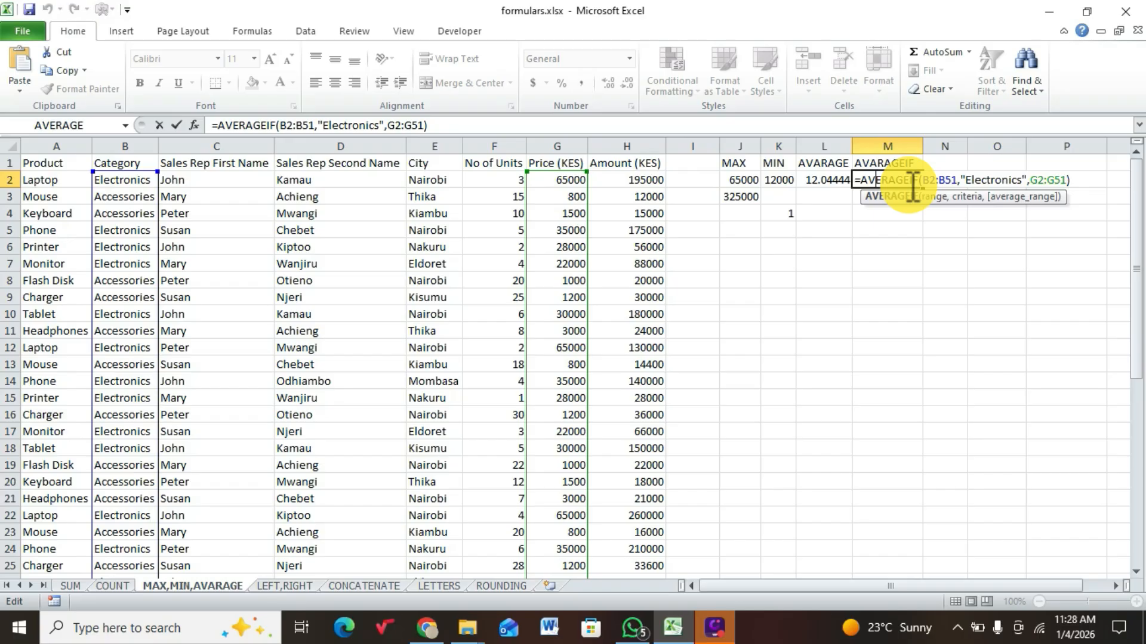
{"action": "left_click", "coordinate": [881, 230]}
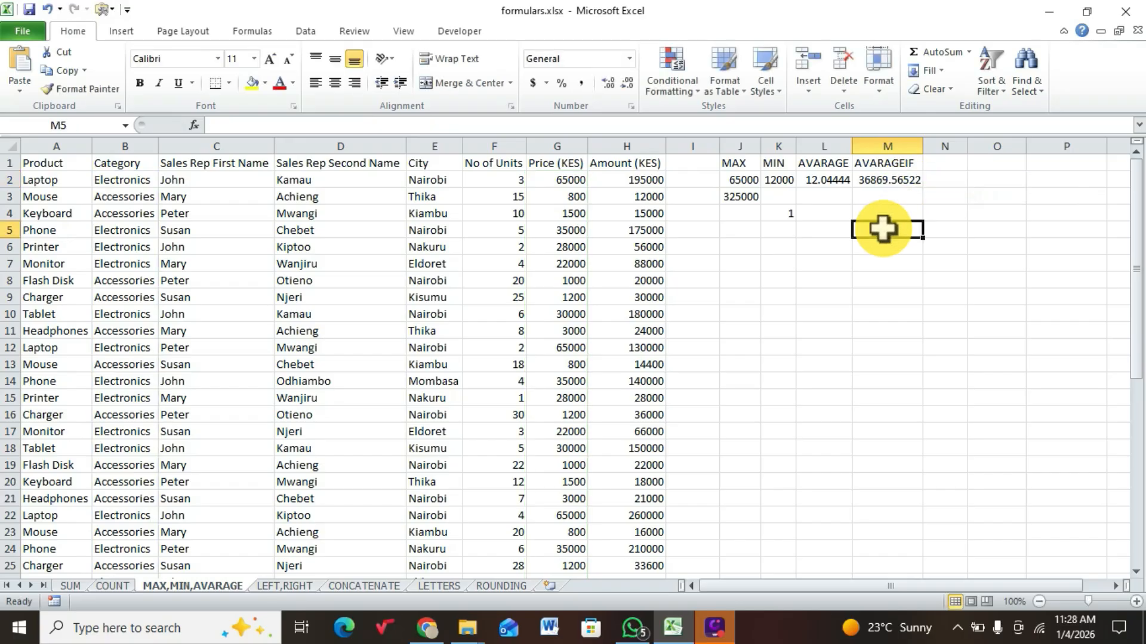
Begin an AVERAGEIF formula in M3 with the Category range B2:B46 as the range to test.
{"action": "left_click", "coordinate": [873, 199]}
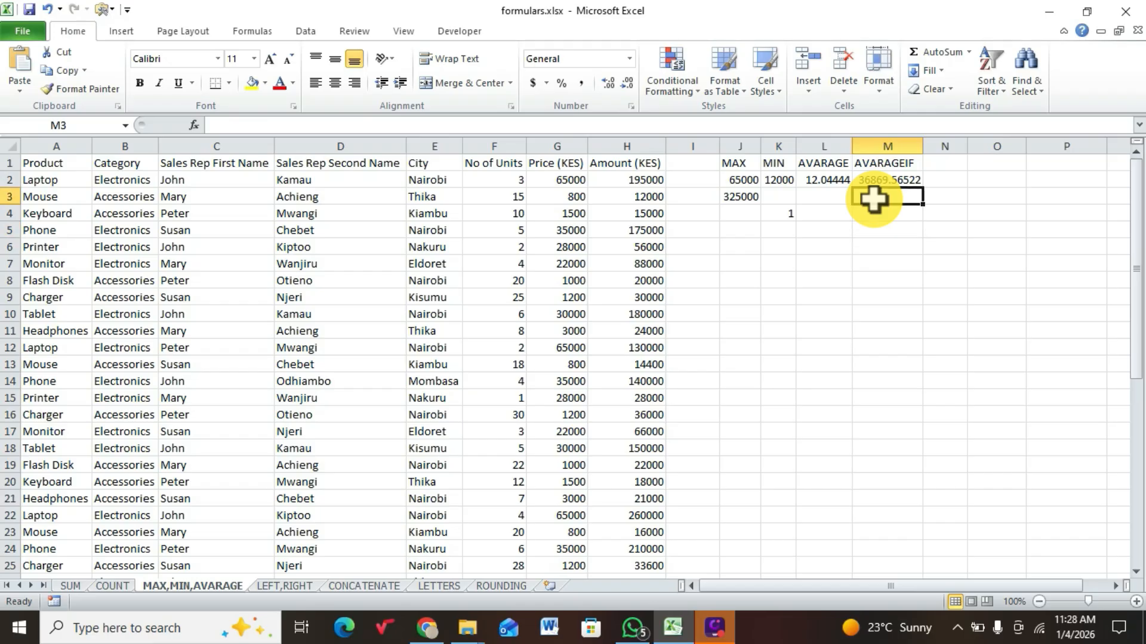
{"action": "type", "text": "="}
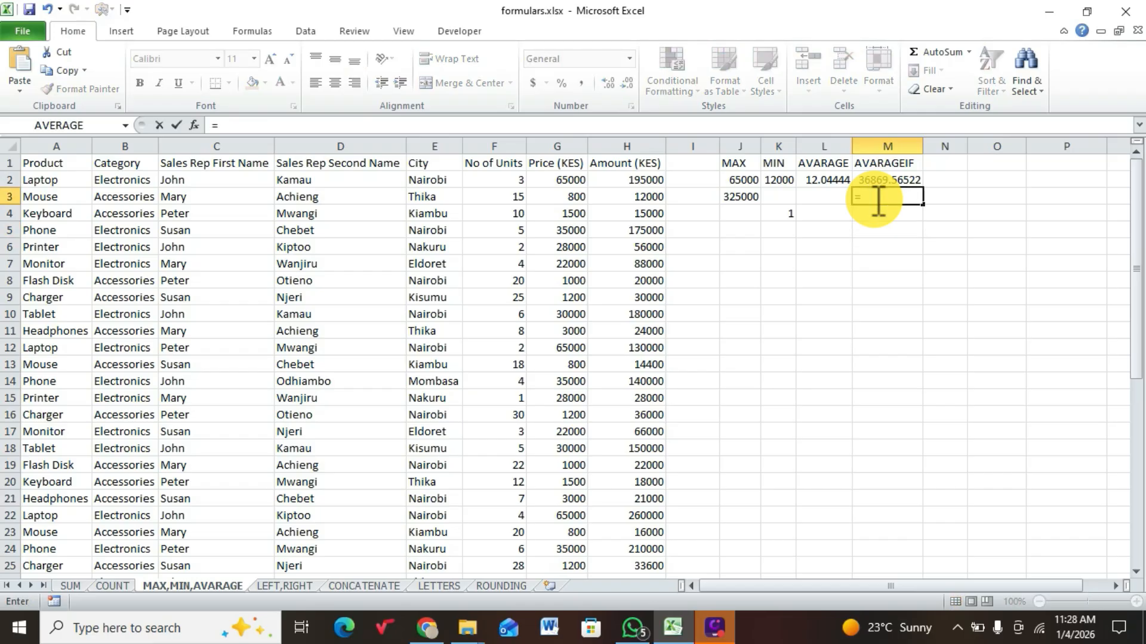
{"action": "type", "text": "AV"}
{"action": "key", "text": "BackSpace"}
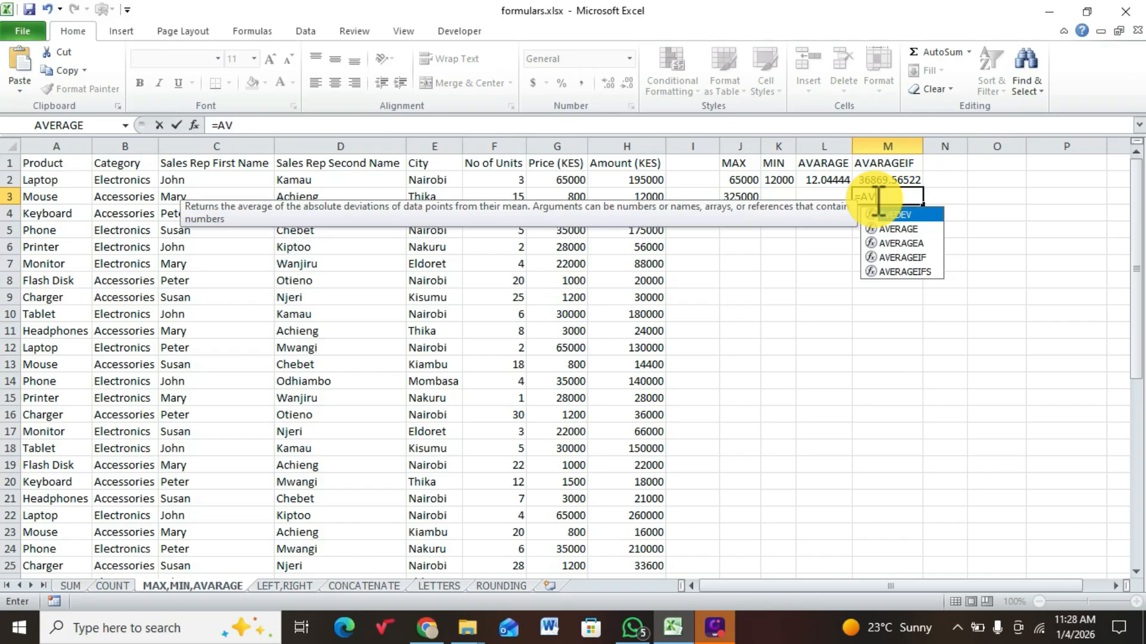
{"action": "left_click", "coordinate": [911, 256]}
{"action": "double_click", "coordinate": [911, 256]}
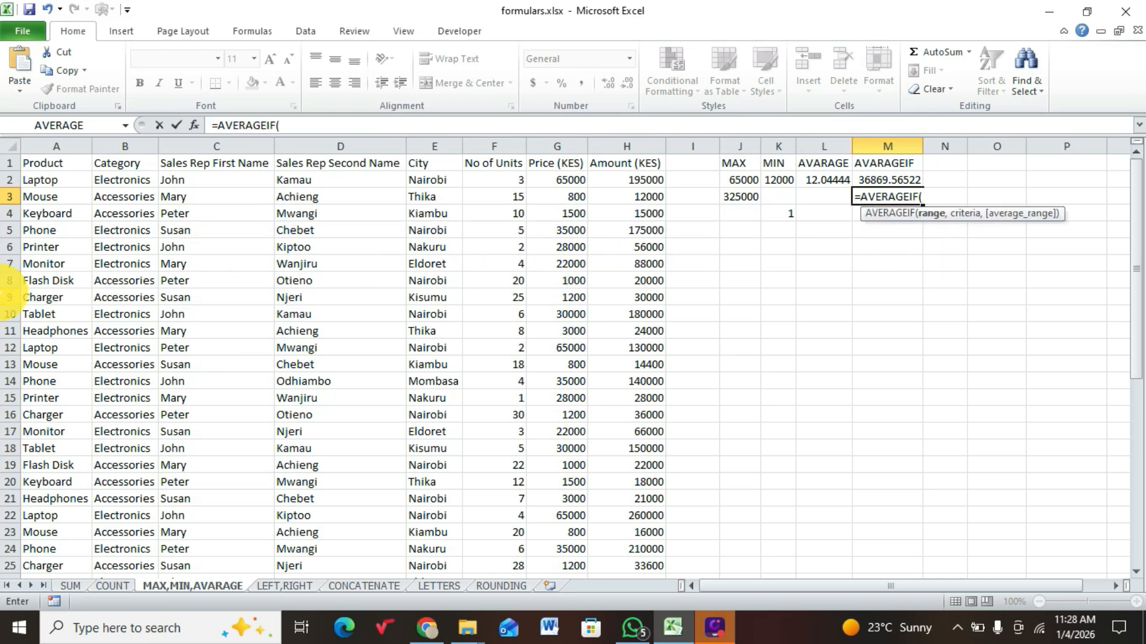
{"action": "left_click_drag", "start_coordinate": [94, 179], "coordinate": [134, 505]}
{"action": "scroll", "coordinate": [494, 440], "scroll_direction": "up", "scroll_amount": 8}
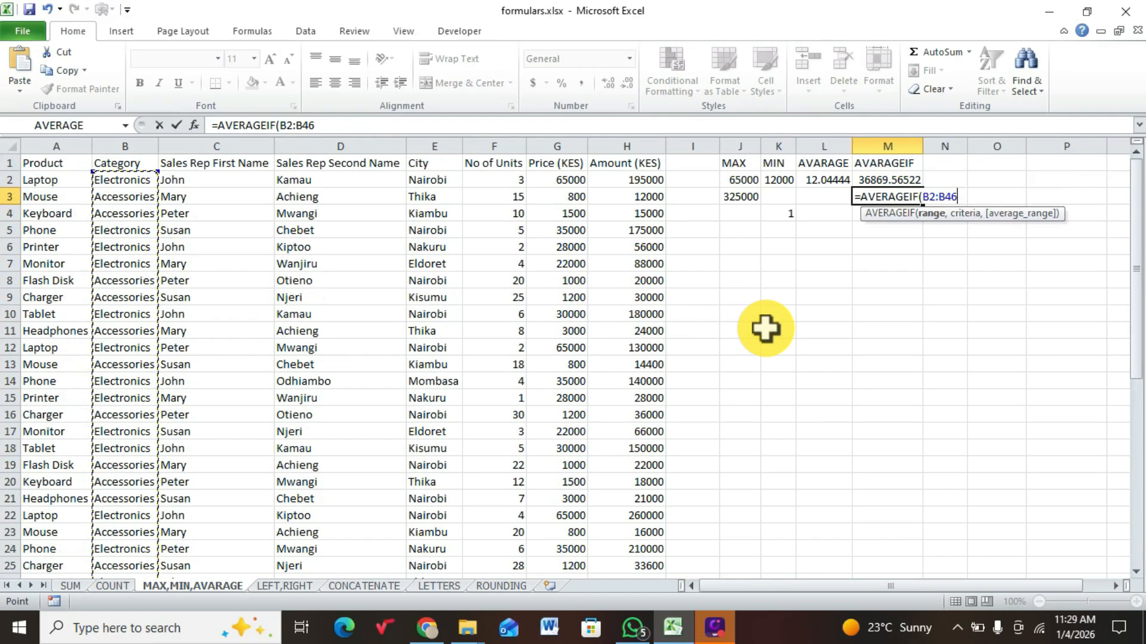
Add "ACCESSORIES" as the criterion of the M3 AVERAGEIF formula, enclosed in double quotation marks.
{"action": "type", "text": ","}
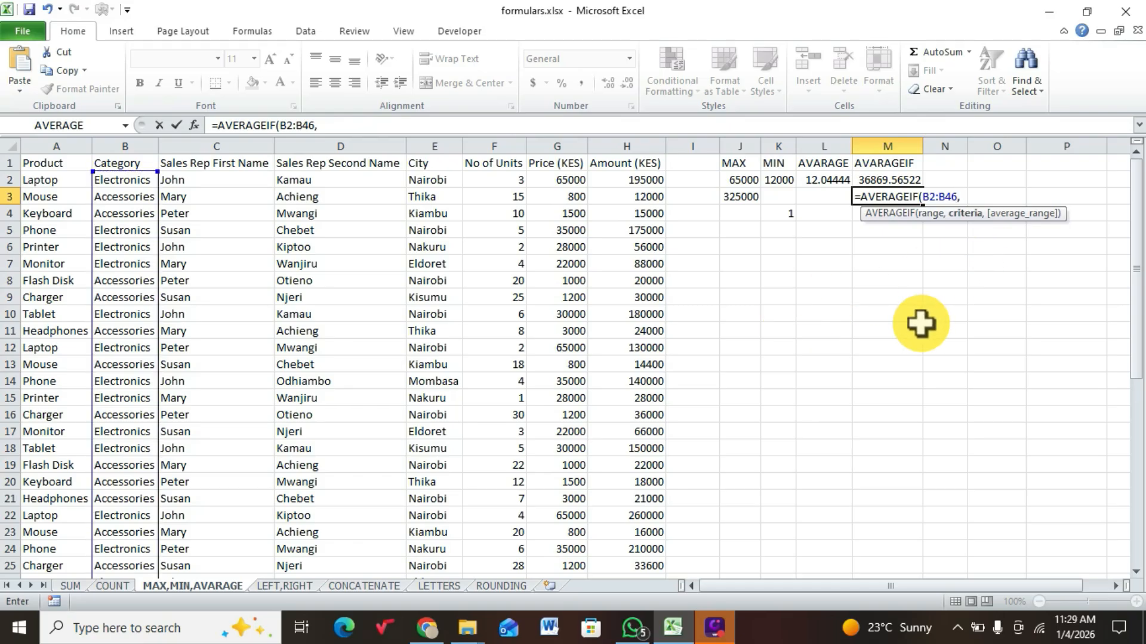
{"action": "type", "text": "ACCESSORIES\""}
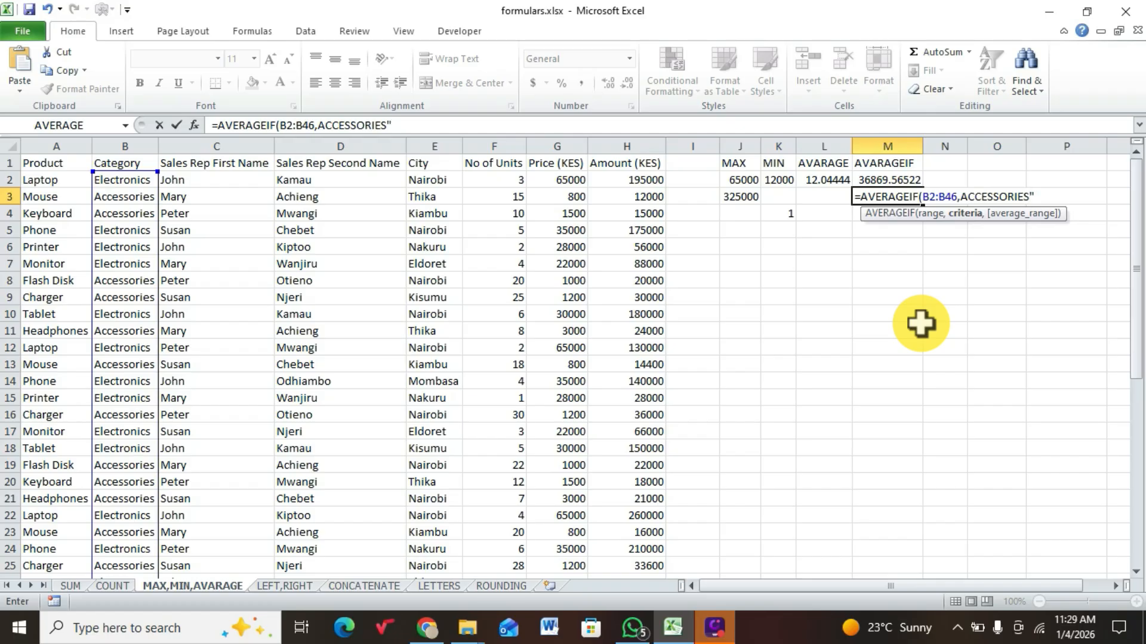
{"action": "key", "text": "Return"}
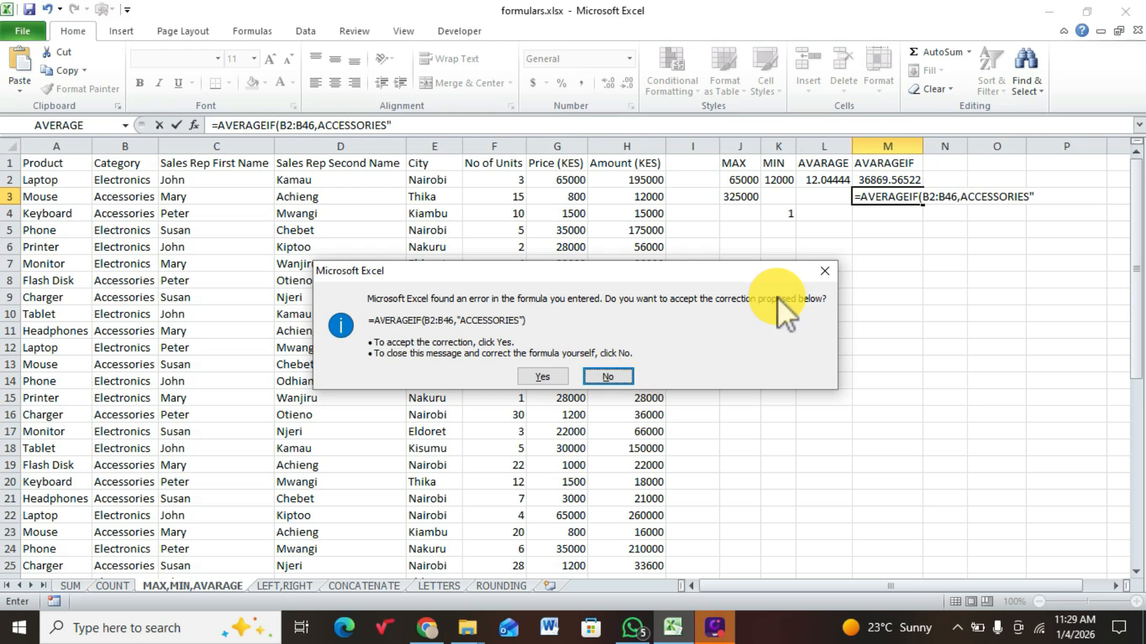
{"action": "key", "text": "Return"}
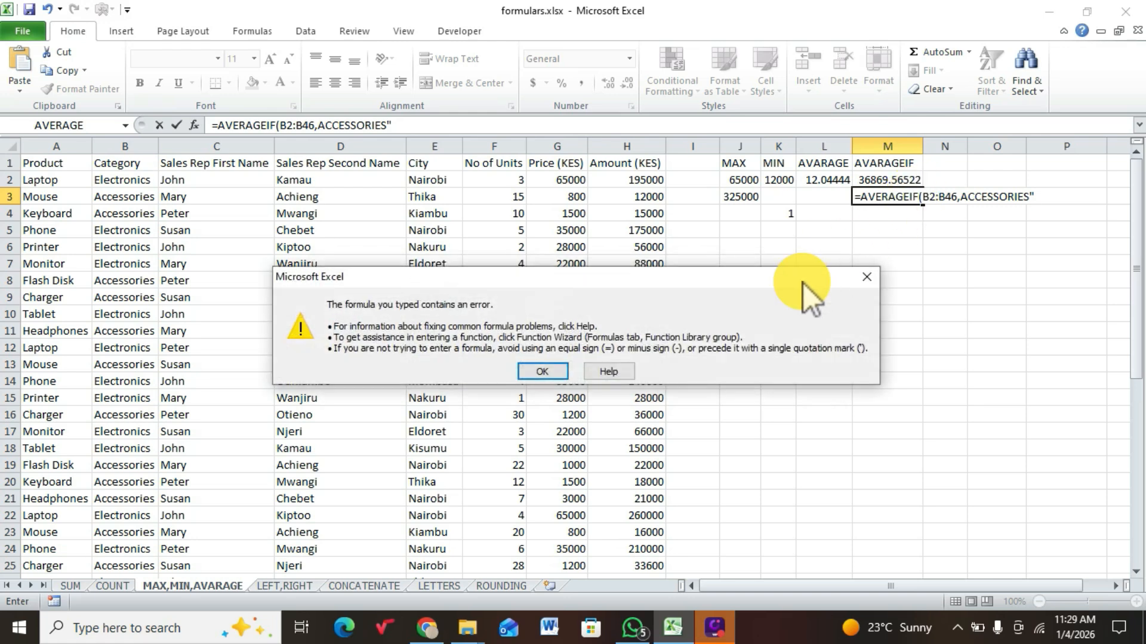
{"action": "left_click", "coordinate": [544, 372]}
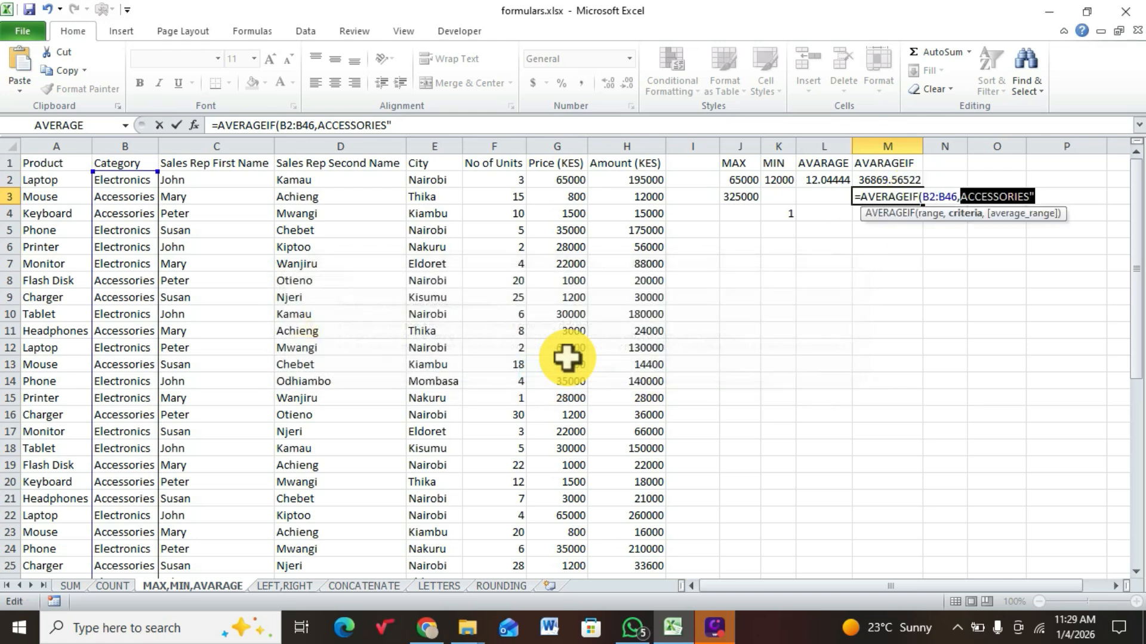
{"action": "left_click", "coordinate": [964, 197]}
{"action": "type", "text": "\""}
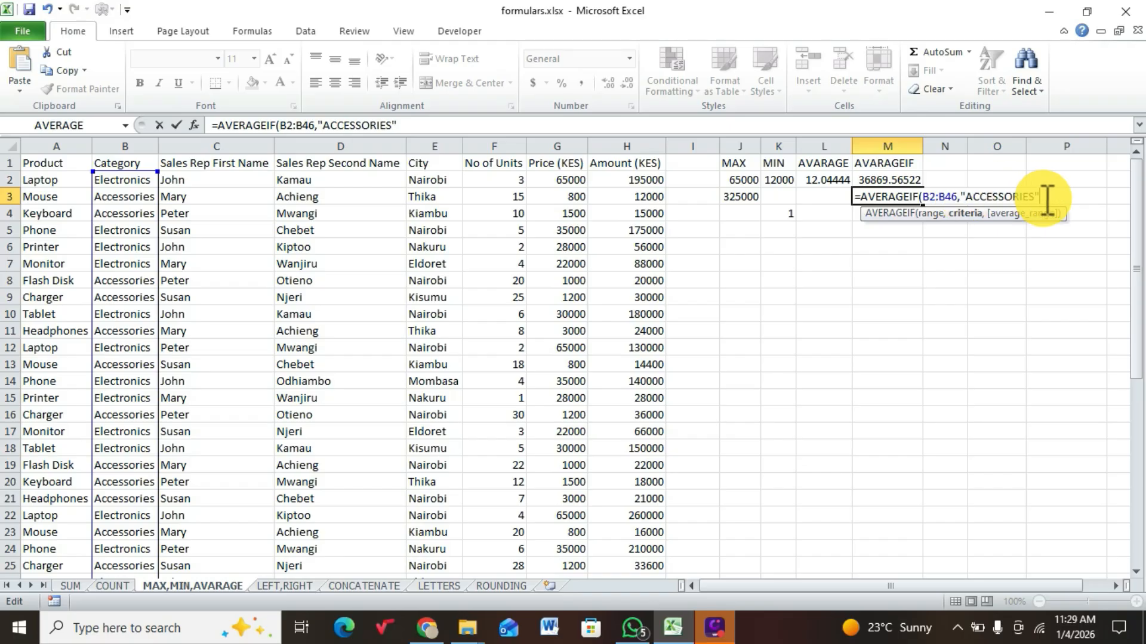
Complete the M3 AVERAGEIF formula with the Price (KES) range G2:G46 as the average range.
{"action": "type", "text": ","}
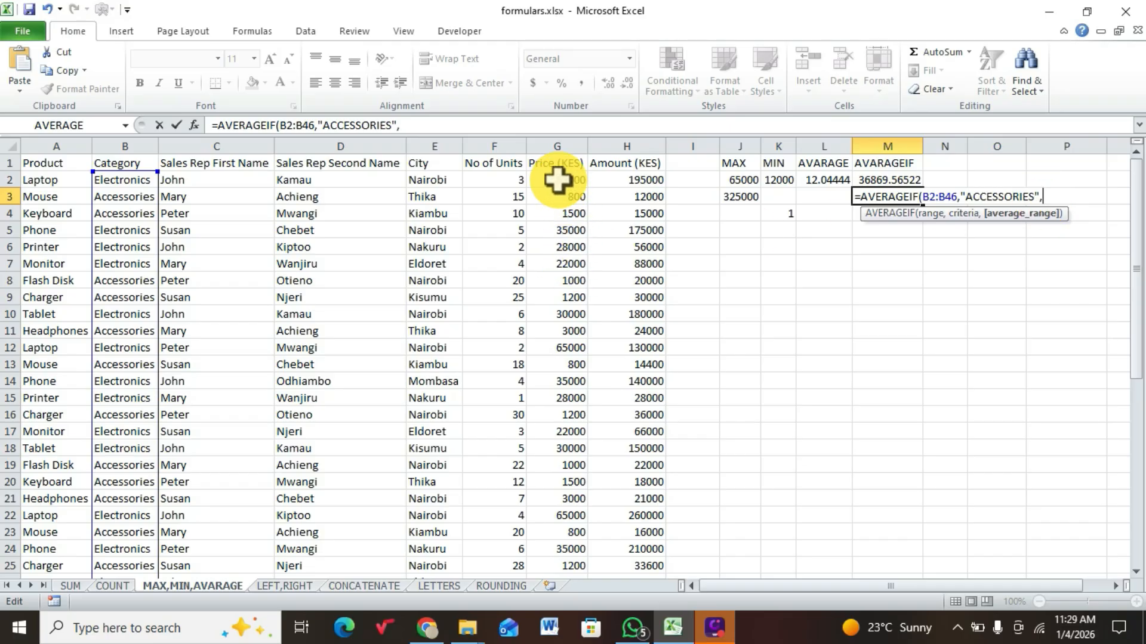
{"action": "left_click_drag", "start_coordinate": [555, 179], "coordinate": [565, 535]}
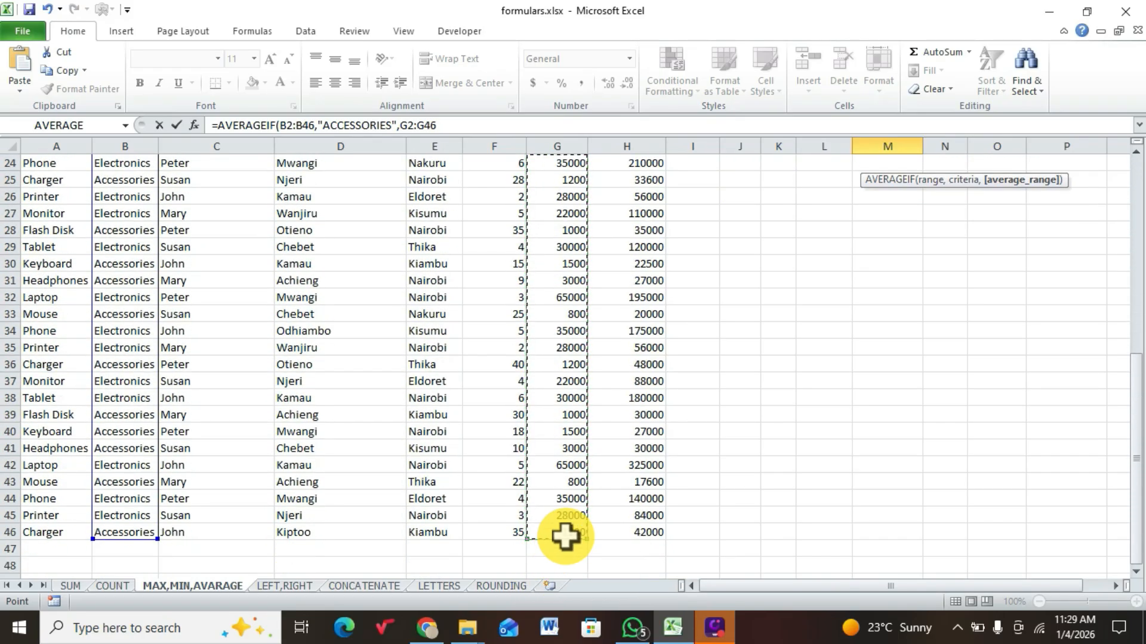
{"action": "key", "text": "Return"}
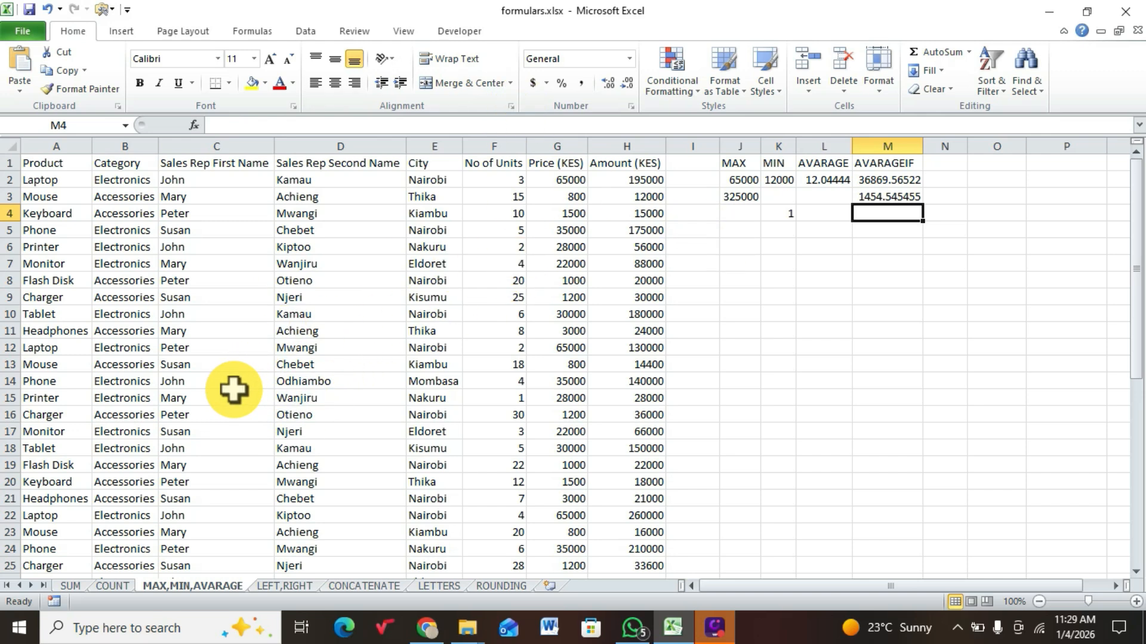
{"action": "scroll", "coordinate": [232, 388], "scroll_direction": "down", "scroll_amount": 2}
{"action": "scroll", "coordinate": [272, 389], "scroll_direction": "down", "scroll_amount": 2}
{"action": "scroll", "coordinate": [656, 412], "scroll_direction": "up", "scroll_amount": 4}
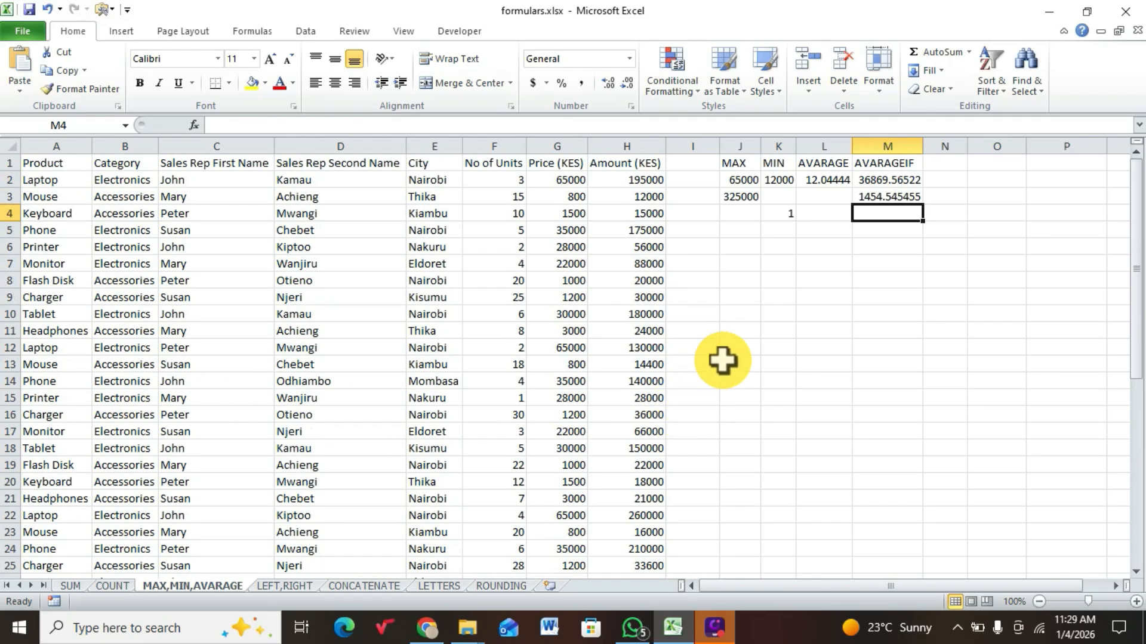
Begin an AVERAGEIF formula in M5 with the Sales Rep First Name range C2:C46 as the range to test.
{"action": "left_click", "coordinate": [865, 232]}
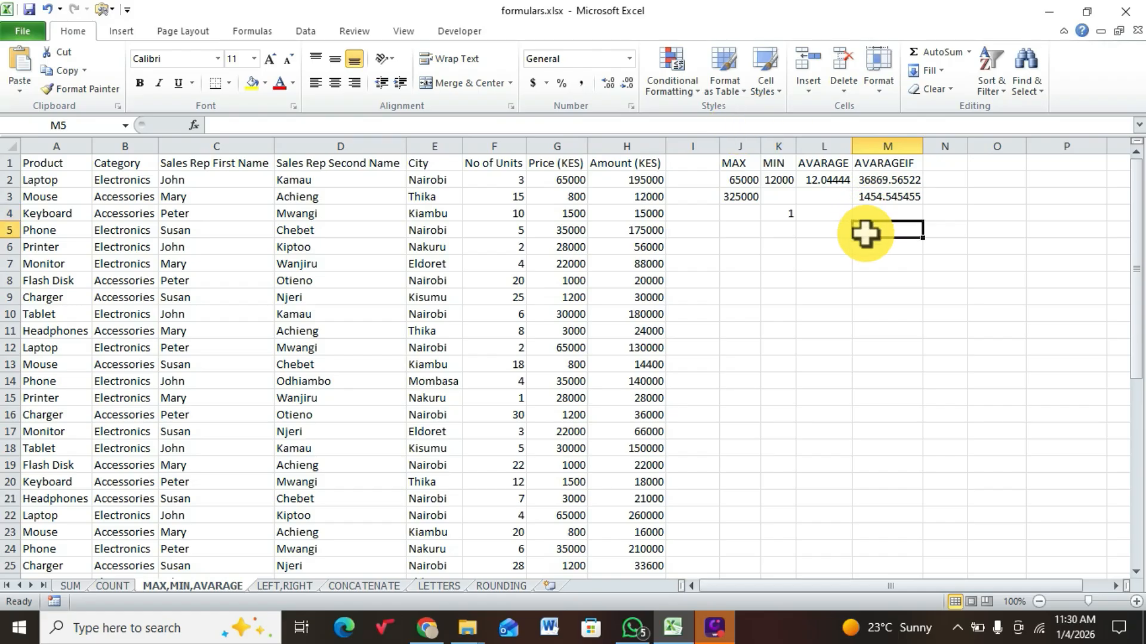
{"action": "type", "text": "="}
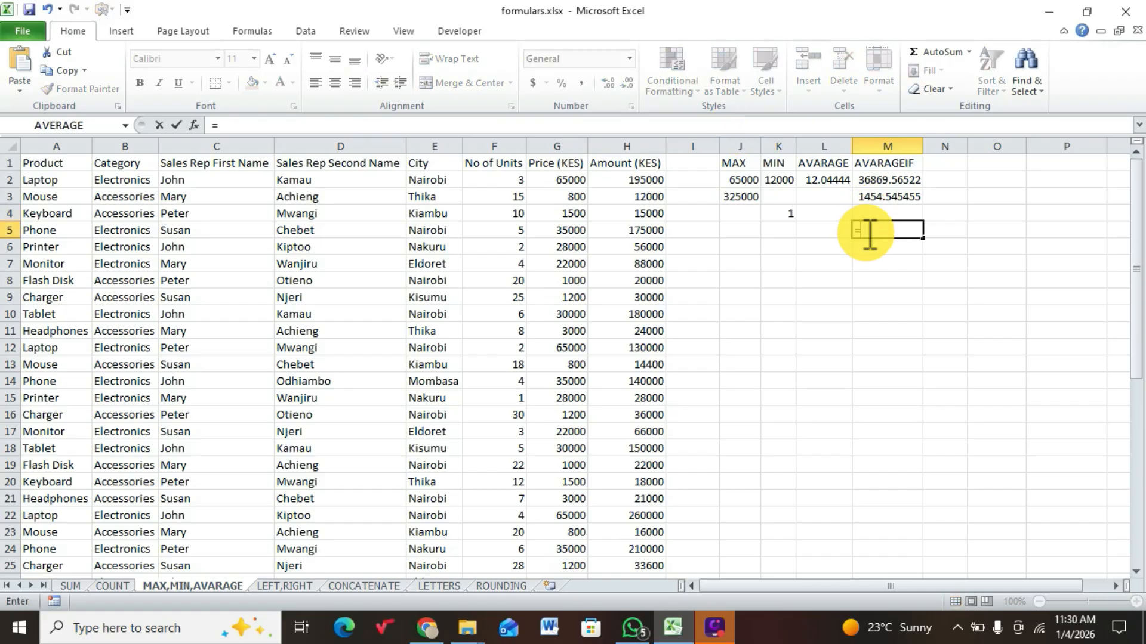
{"action": "type", "text": "AV"}
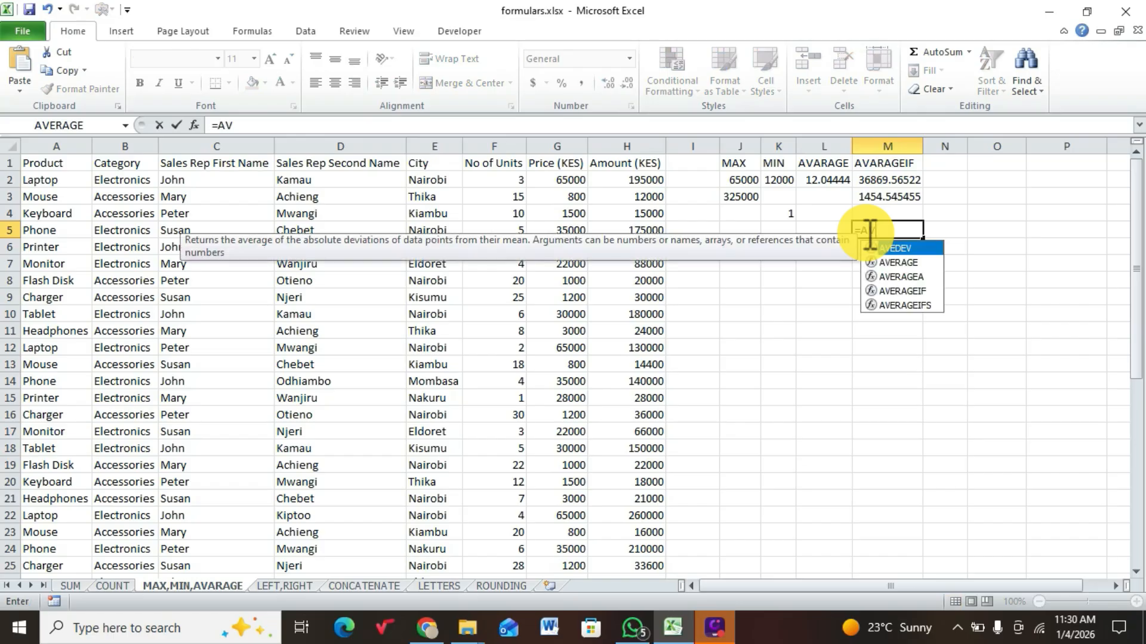
{"action": "left_click", "coordinate": [907, 291]}
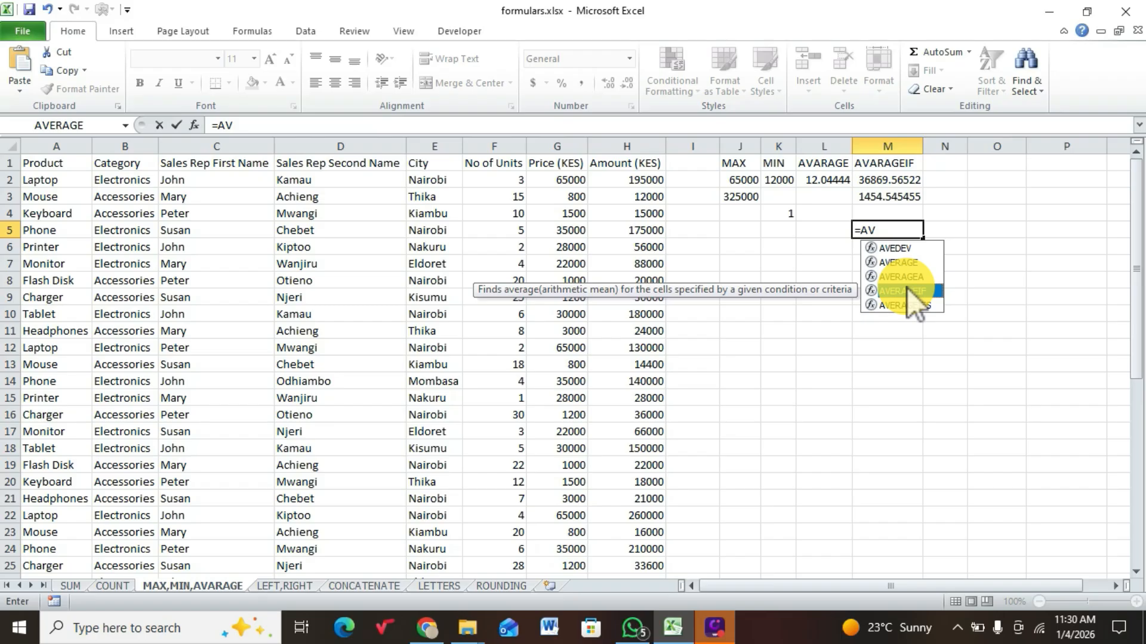
{"action": "double_click", "coordinate": [907, 290]}
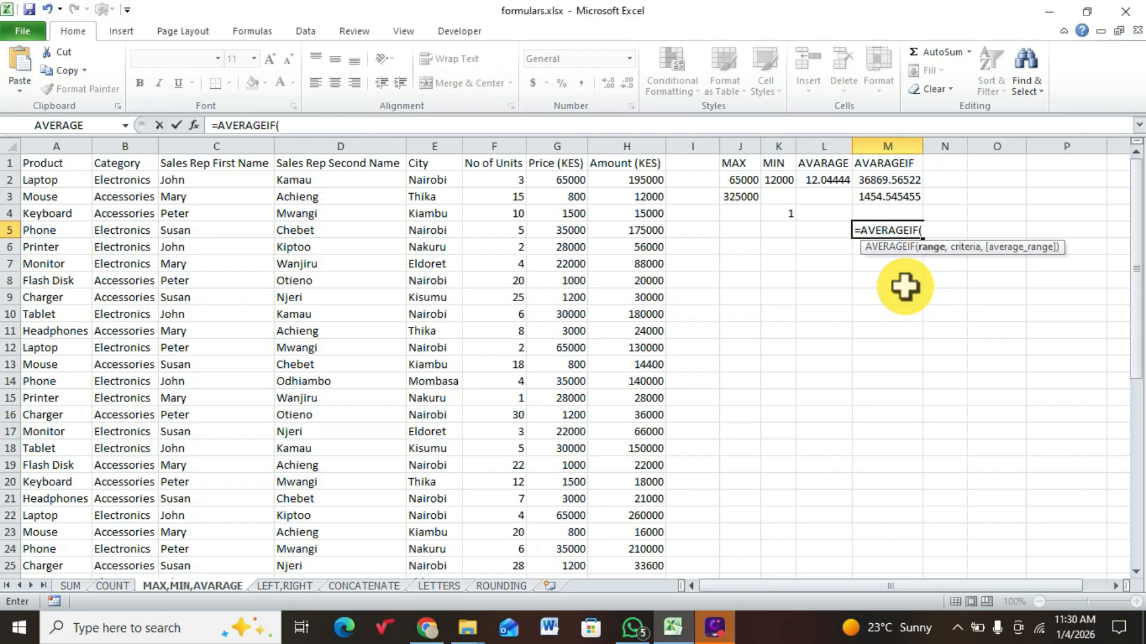
{"action": "left_click", "coordinate": [174, 176]}
{"action": "left_click_drag", "start_coordinate": [174, 176], "coordinate": [191, 543]}
{"action": "scroll", "coordinate": [682, 274], "scroll_direction": "up", "scroll_amount": 7}
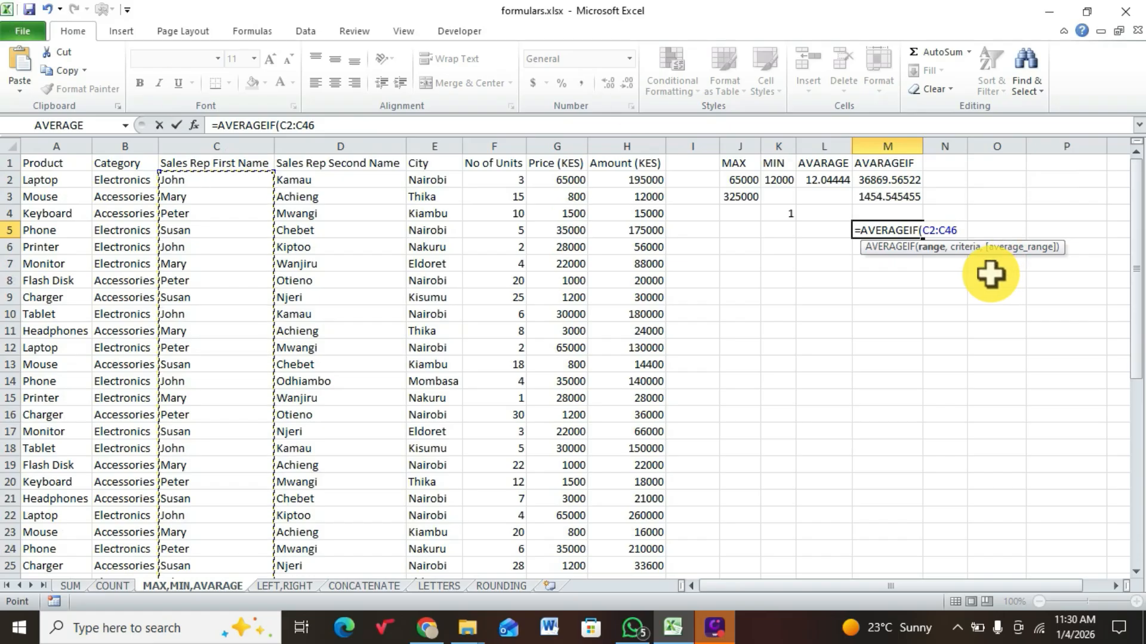
Complete the M5 AVERAGEIF formula with the first name shown in C2 as criterion and Amount range H2:H46, and select the result cell.
{"action": "type", "text": ",\"John"}
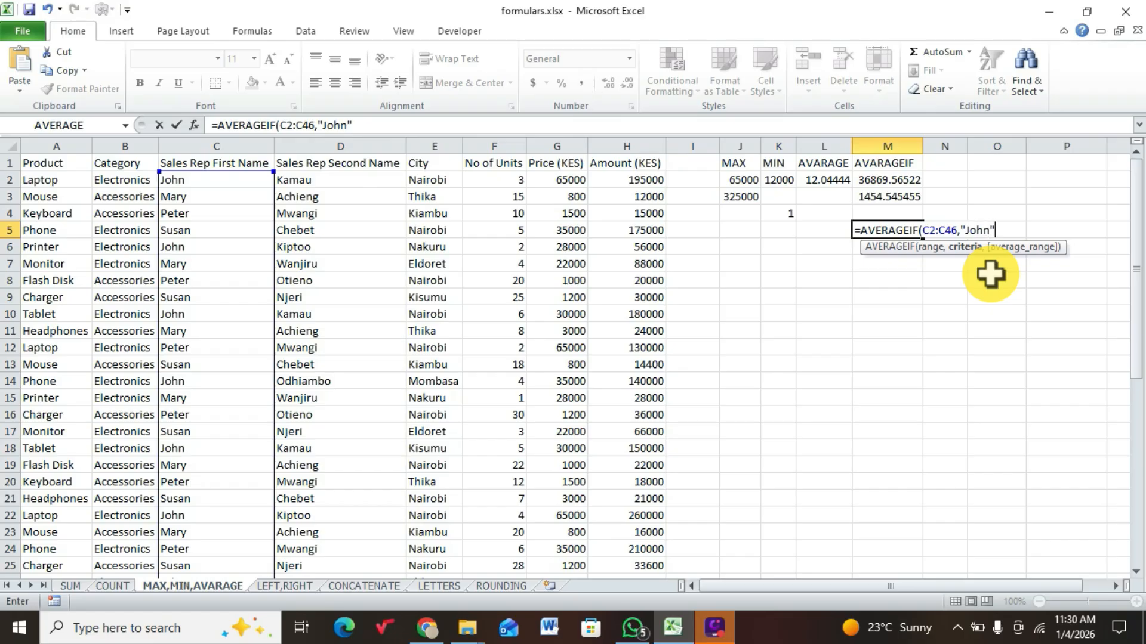
{"action": "type", "text": ","}
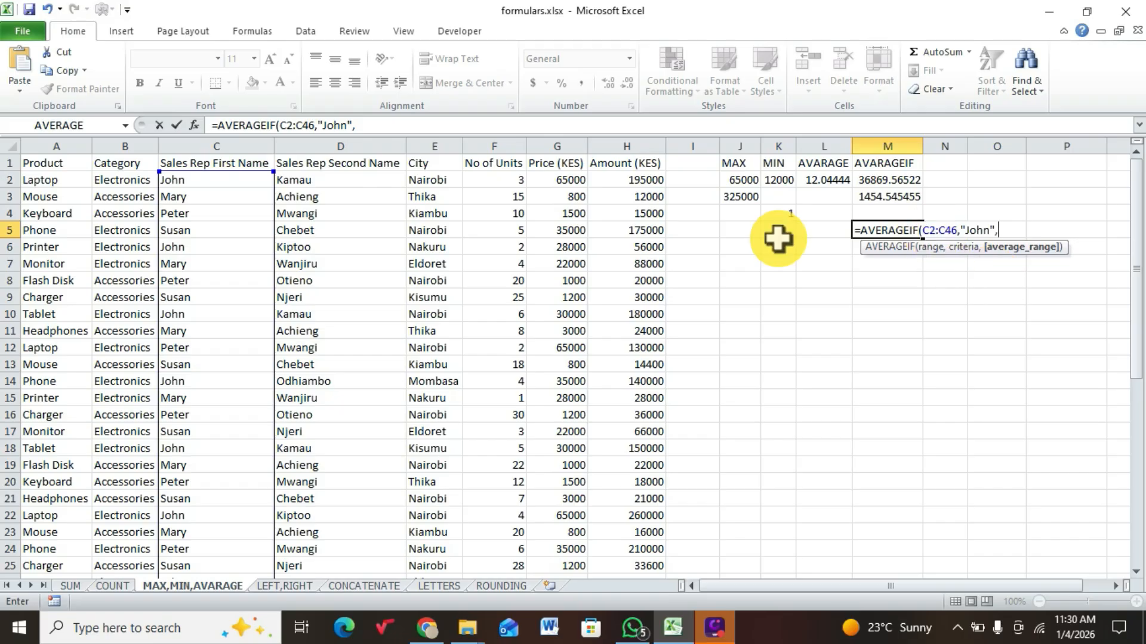
{"action": "left_click_drag", "start_coordinate": [620, 178], "coordinate": [627, 535]}
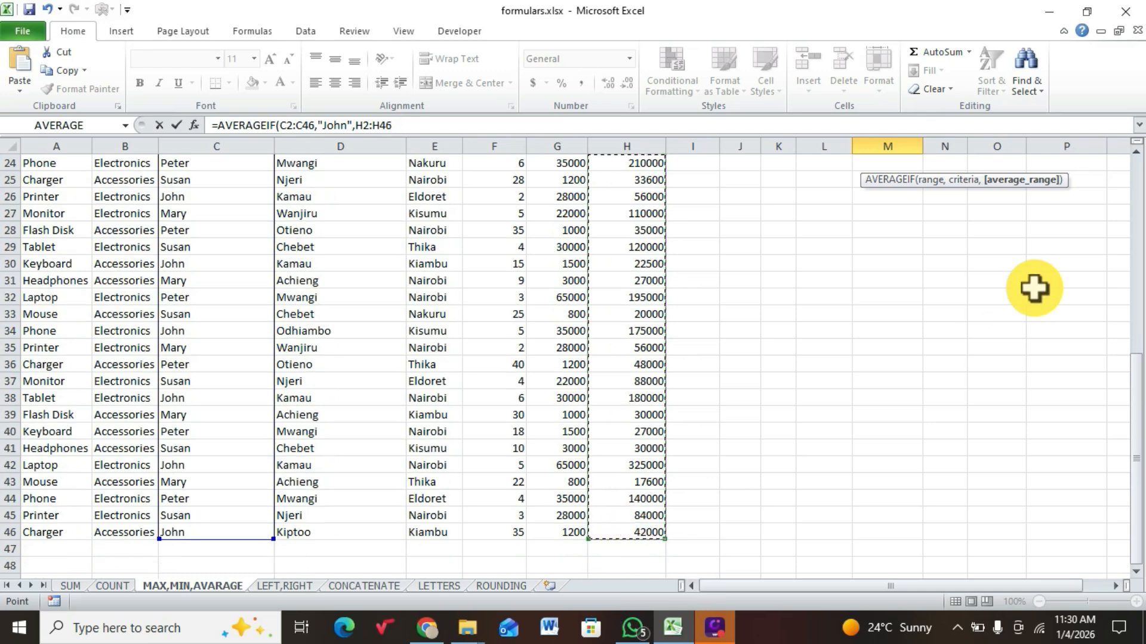
{"action": "key", "text": "Return"}
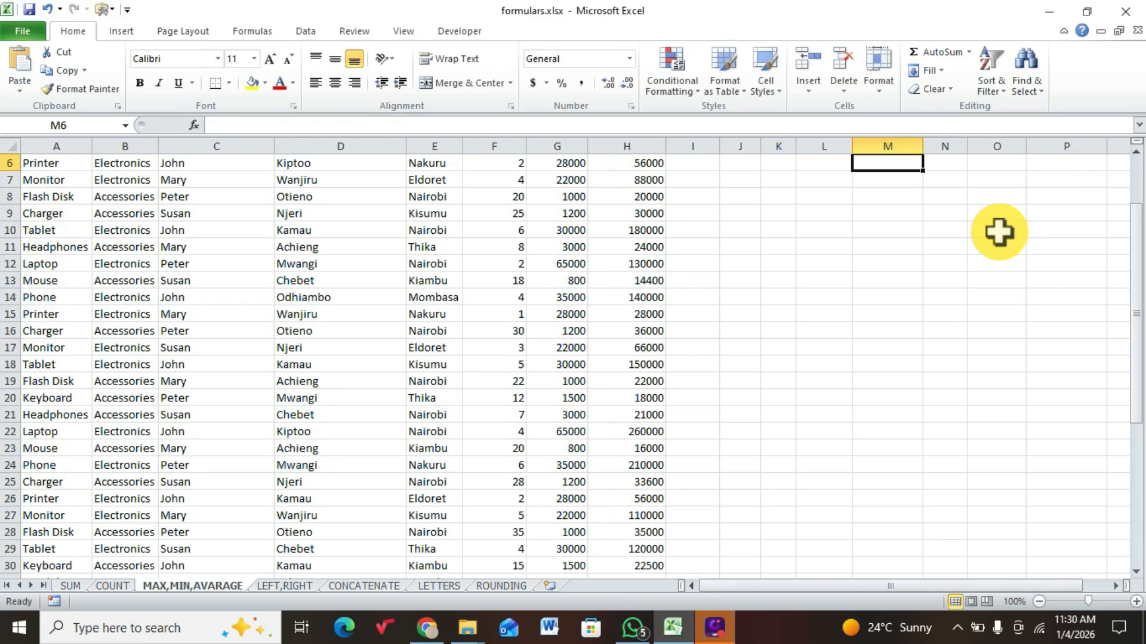
{"action": "scroll", "coordinate": [997, 238], "scroll_direction": "up", "scroll_amount": 2}
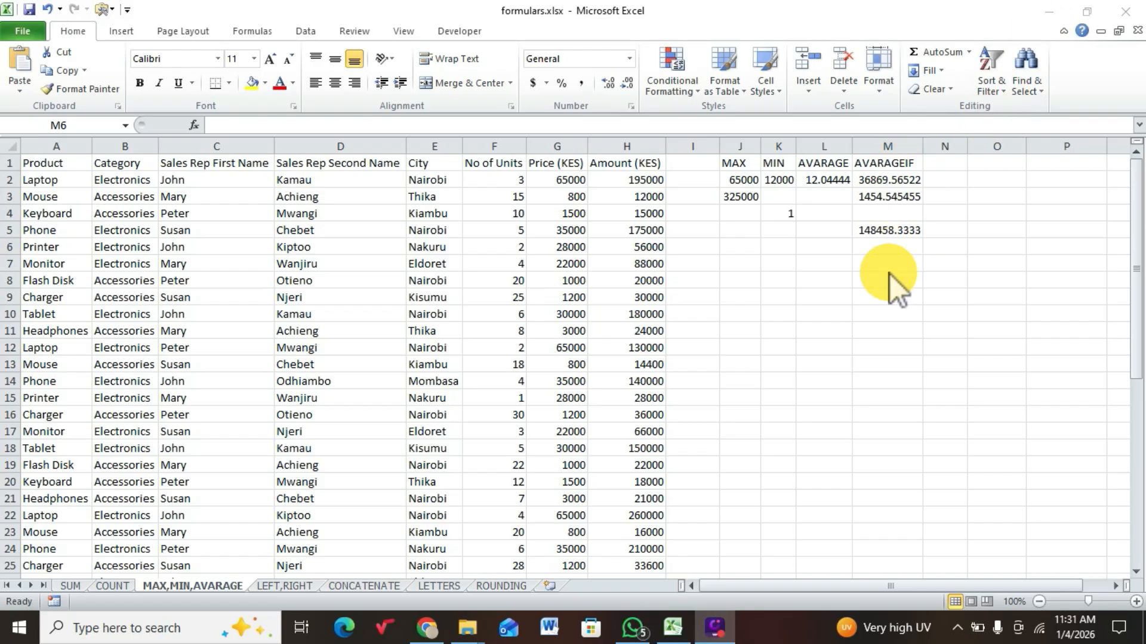
{"action": "double_click", "coordinate": [875, 245]}
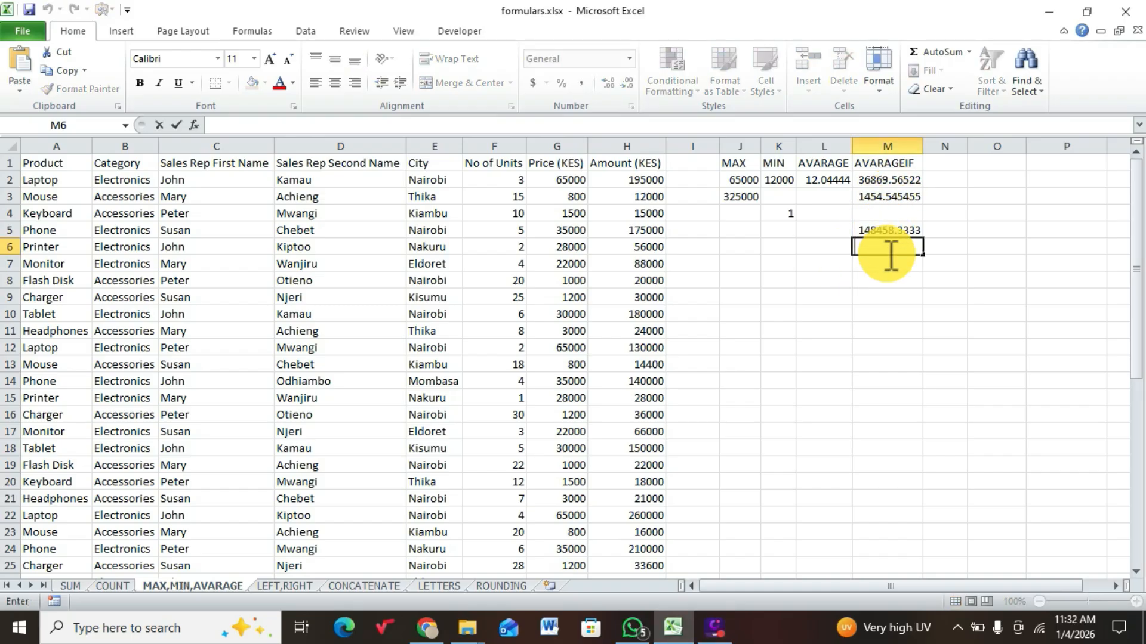
{"action": "left_click", "coordinate": [883, 229]}
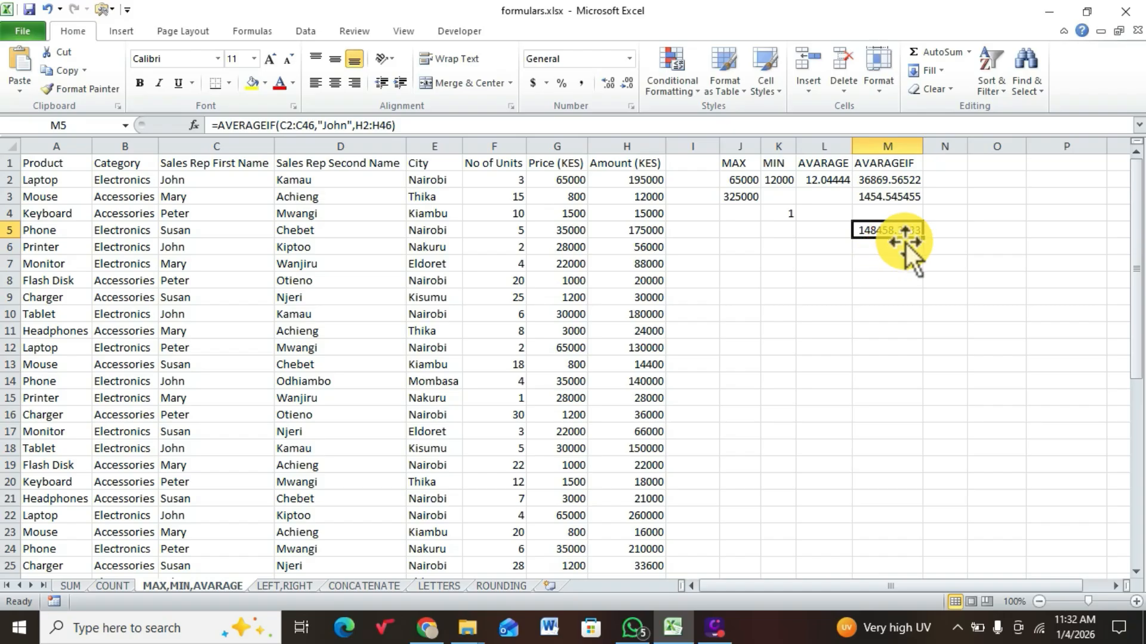
Switch to the LEFT,RIGHT sheet and begin a LEFT formula in J2 under the LEFT heading.
{"action": "left_click", "coordinate": [295, 587]}
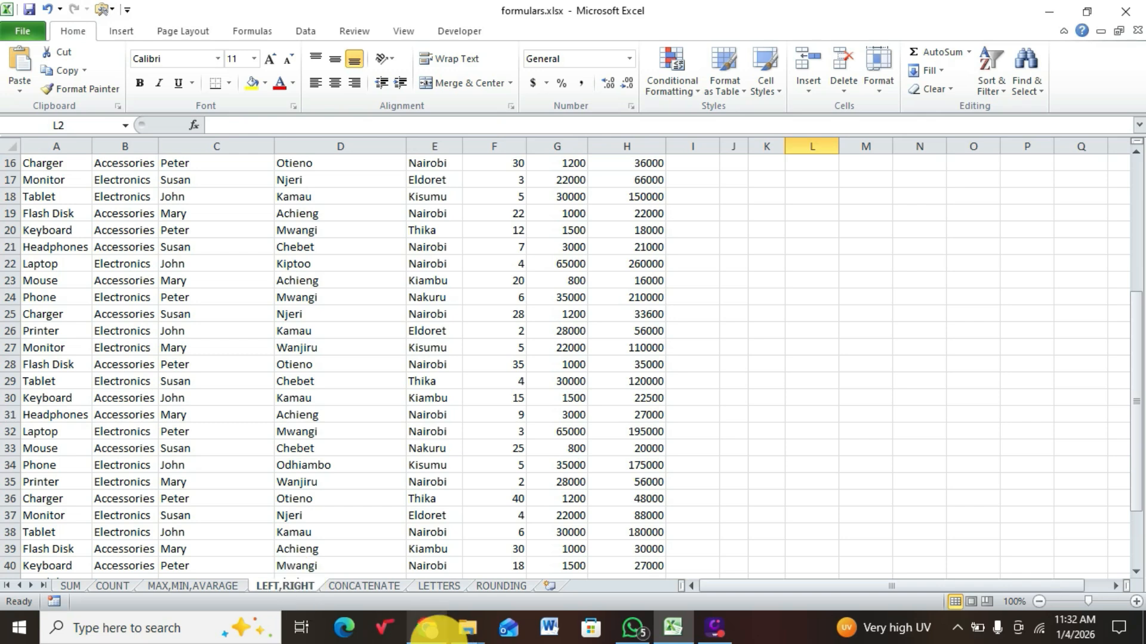
{"action": "scroll", "coordinate": [418, 567], "scroll_direction": "up", "scroll_amount": 5}
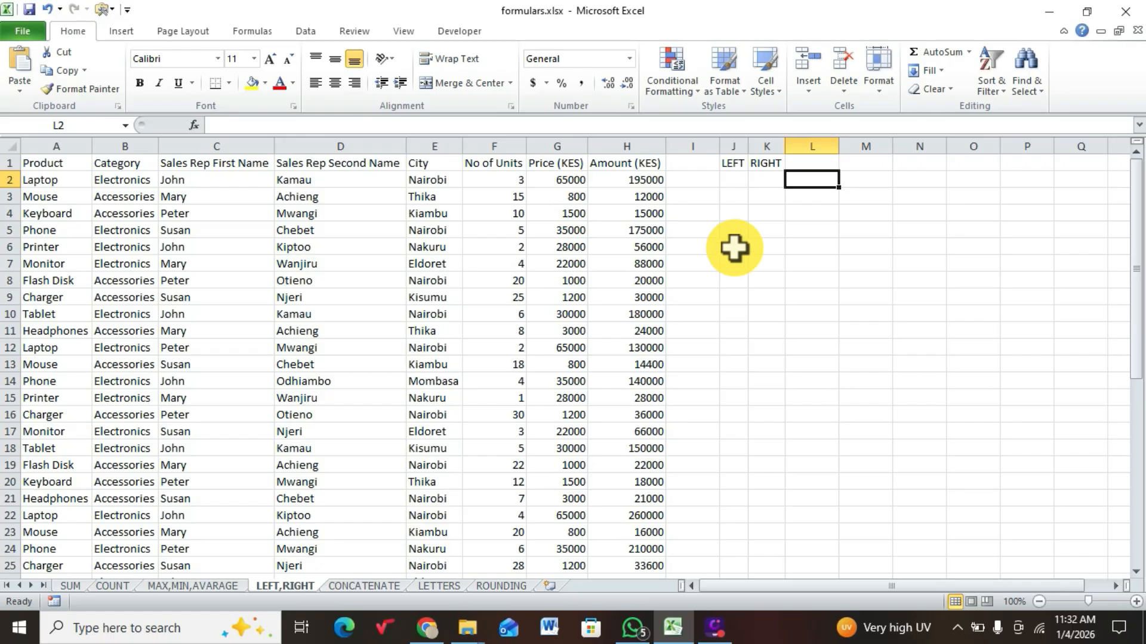
{"action": "left_click", "coordinate": [733, 178]}
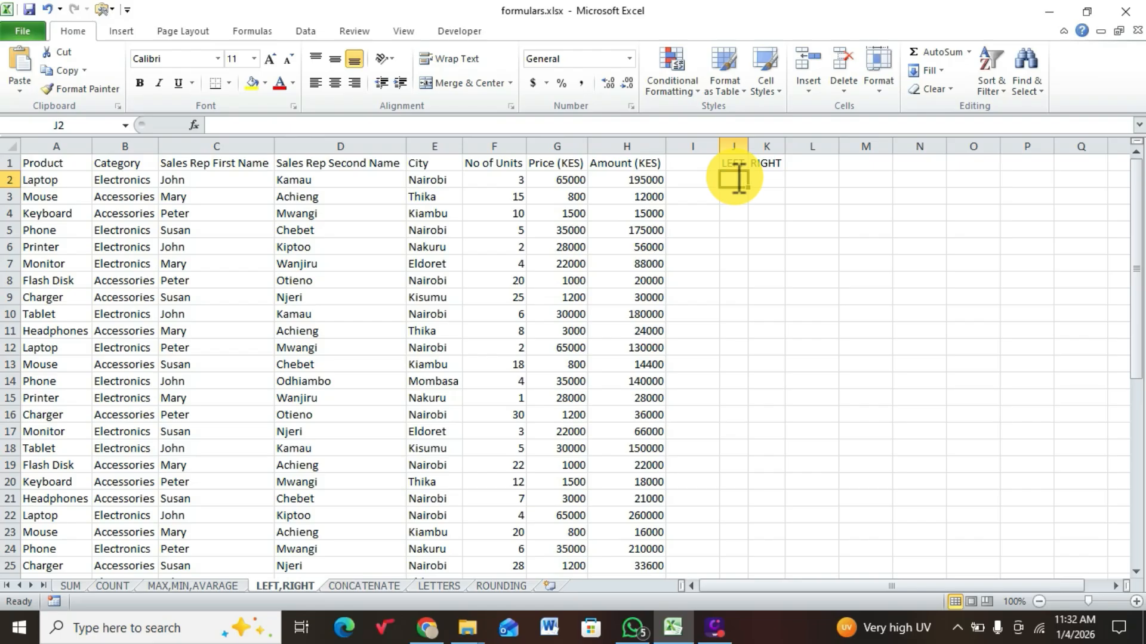
{"action": "type", "text": "=left"}
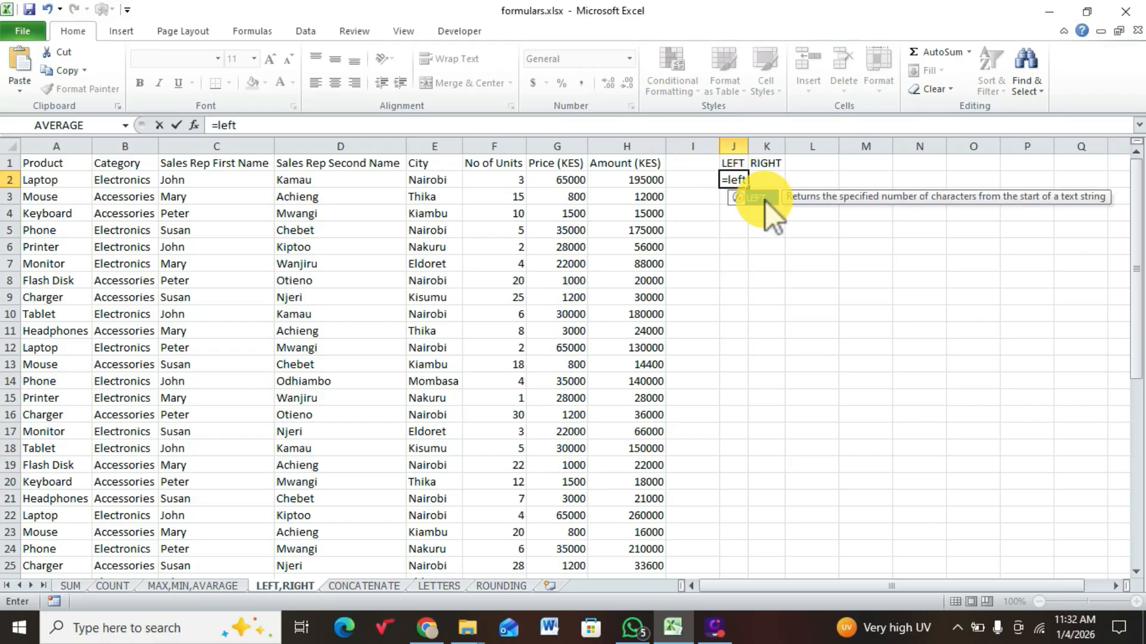
{"action": "double_click", "coordinate": [765, 202]}
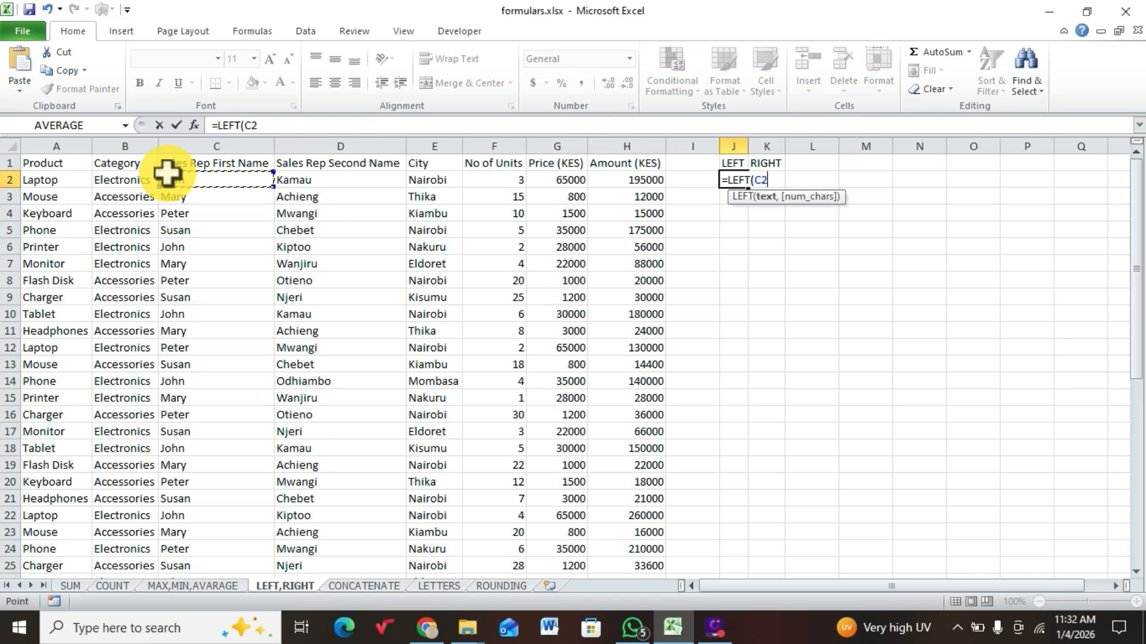
Complete the J2 LEFT formula with the Category range B2:B46 as text and 3 as the number of characters.
{"action": "left_click", "coordinate": [103, 178]}
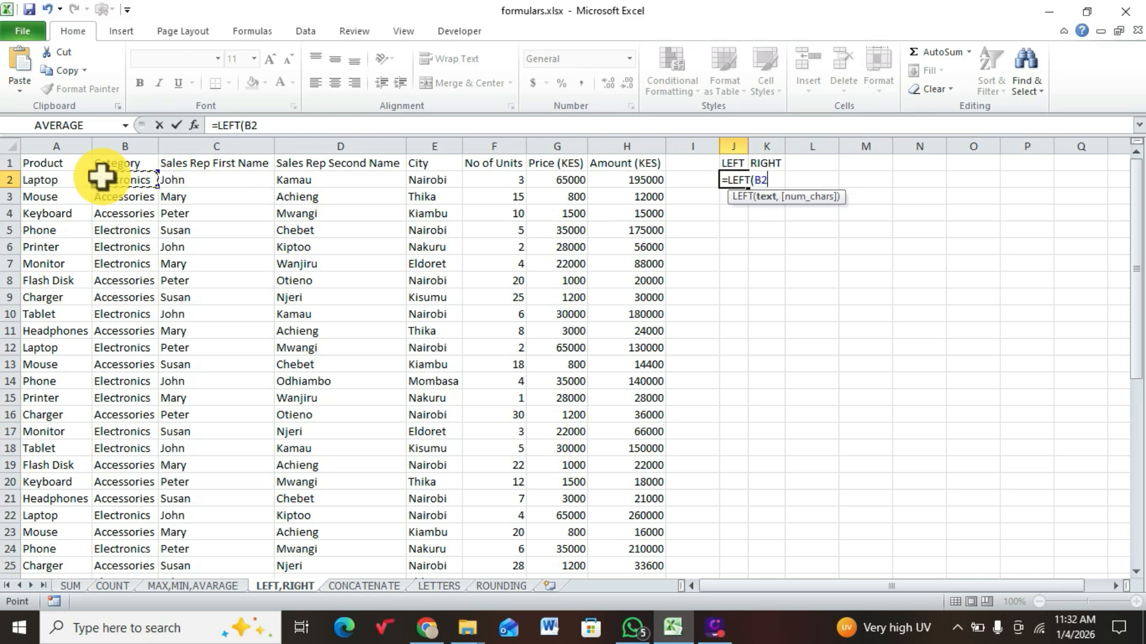
{"action": "left_click_drag", "start_coordinate": [143, 177], "coordinate": [153, 532]}
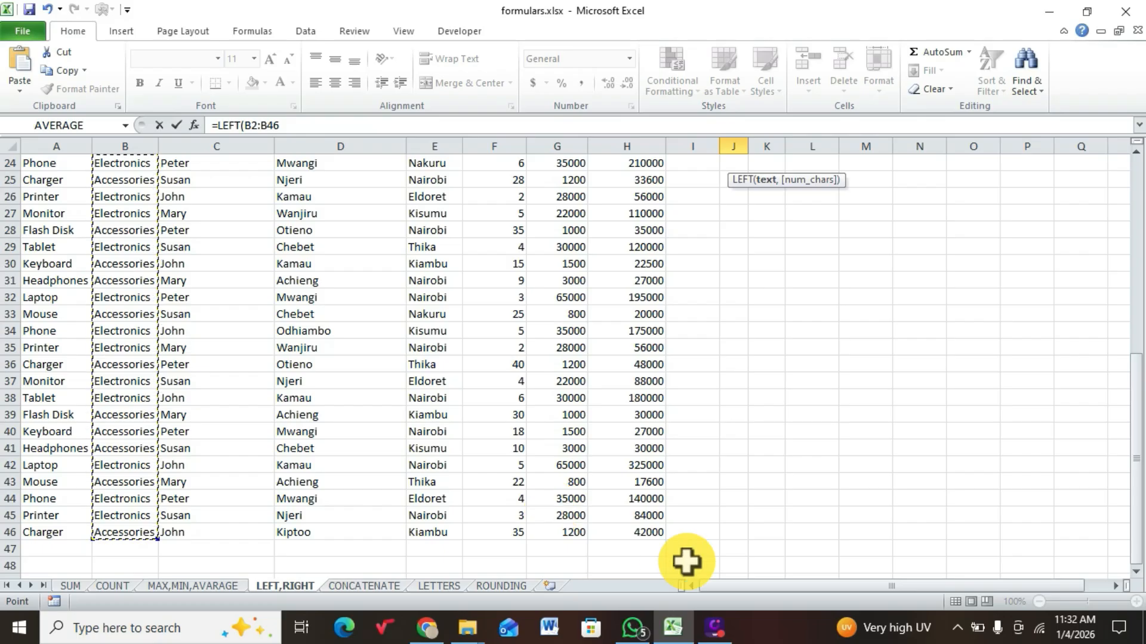
{"action": "scroll", "coordinate": [764, 591], "scroll_direction": "up", "scroll_amount": 2}
{"action": "scroll", "coordinate": [764, 591], "scroll_direction": "up", "scroll_amount": 6}
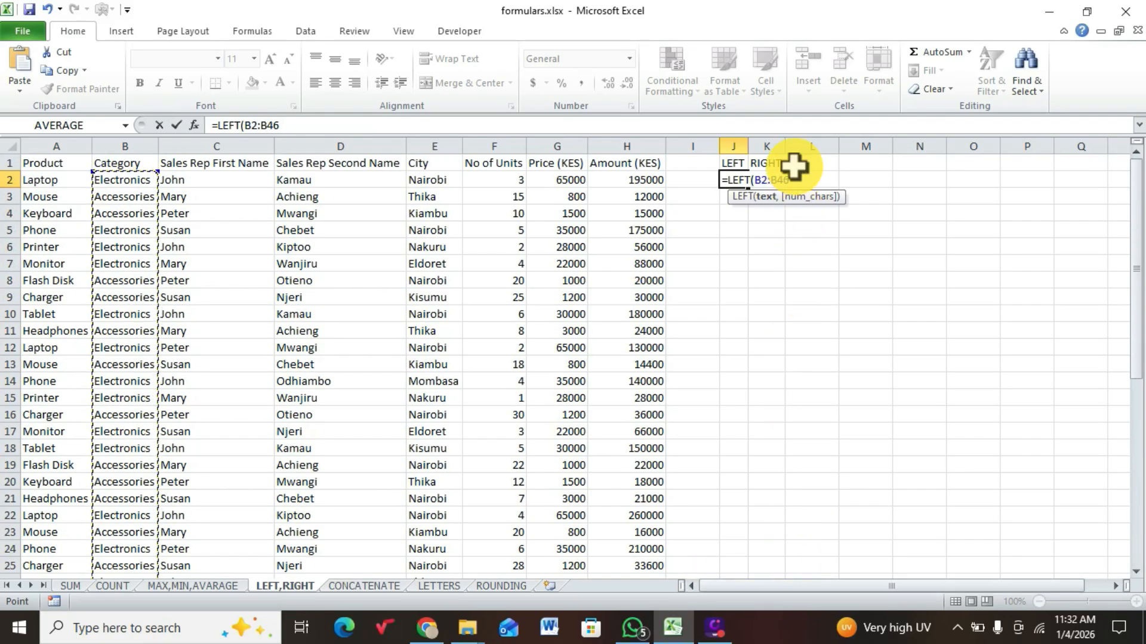
{"action": "type", "text": ",3"}
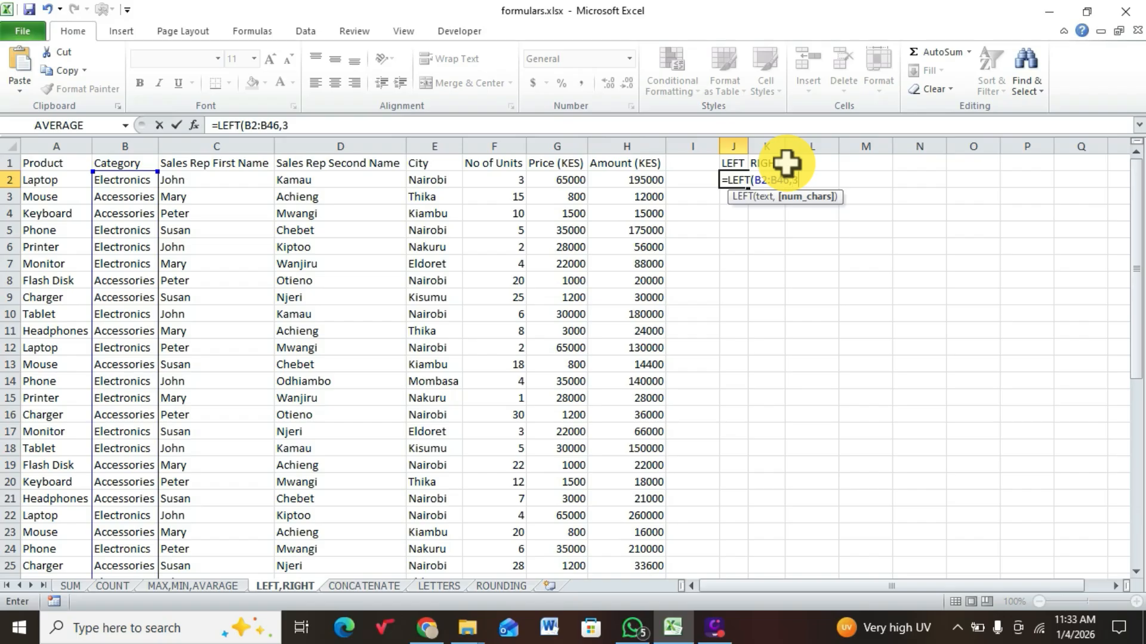
{"action": "key", "text": "Return"}
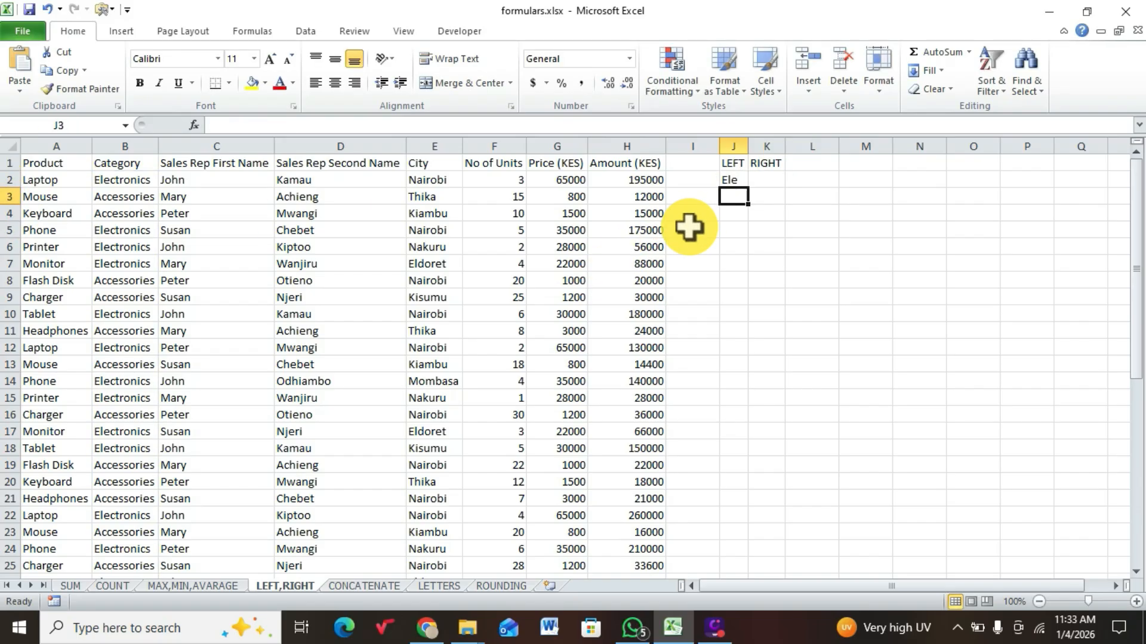
Fill the LEFT formula from J2 down to J46, the last row of the sales table.
{"action": "left_click", "coordinate": [738, 179]}
{"action": "left_click_drag", "start_coordinate": [747, 188], "coordinate": [737, 550]}
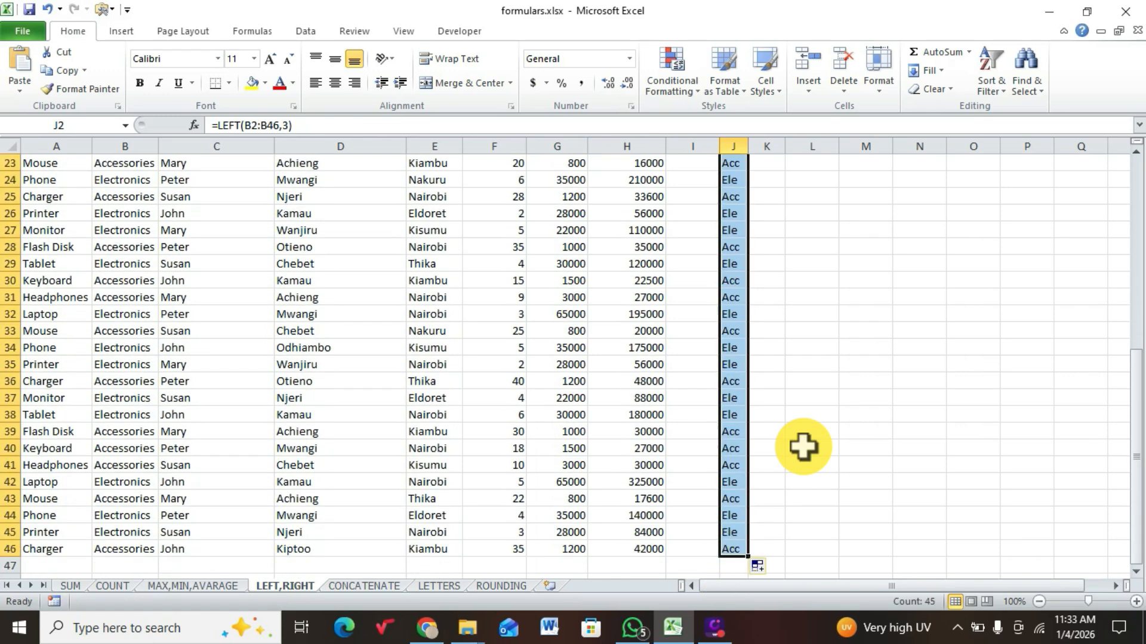
{"action": "scroll", "coordinate": [815, 362], "scroll_direction": "up", "scroll_amount": 7}
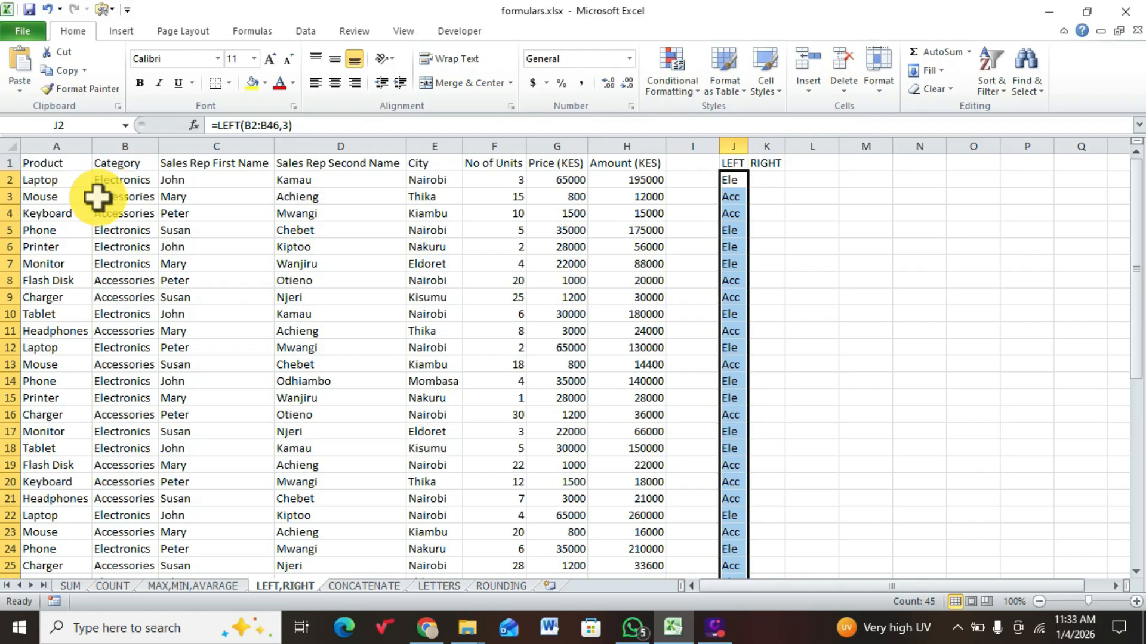
{"action": "left_click_drag", "start_coordinate": [99, 197], "coordinate": [197, 431]}
{"action": "left_click", "coordinate": [767, 247]}
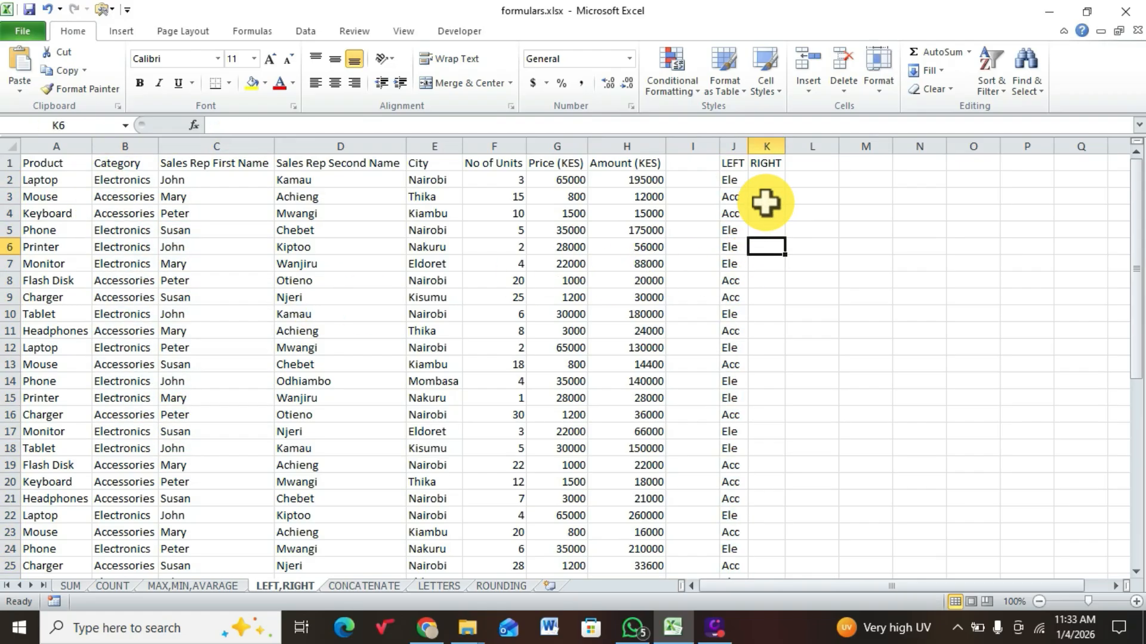
Enter a RIGHT formula in K2 that takes the last 3 characters of the Category range B2:B46.
{"action": "left_click", "coordinate": [757, 180]}
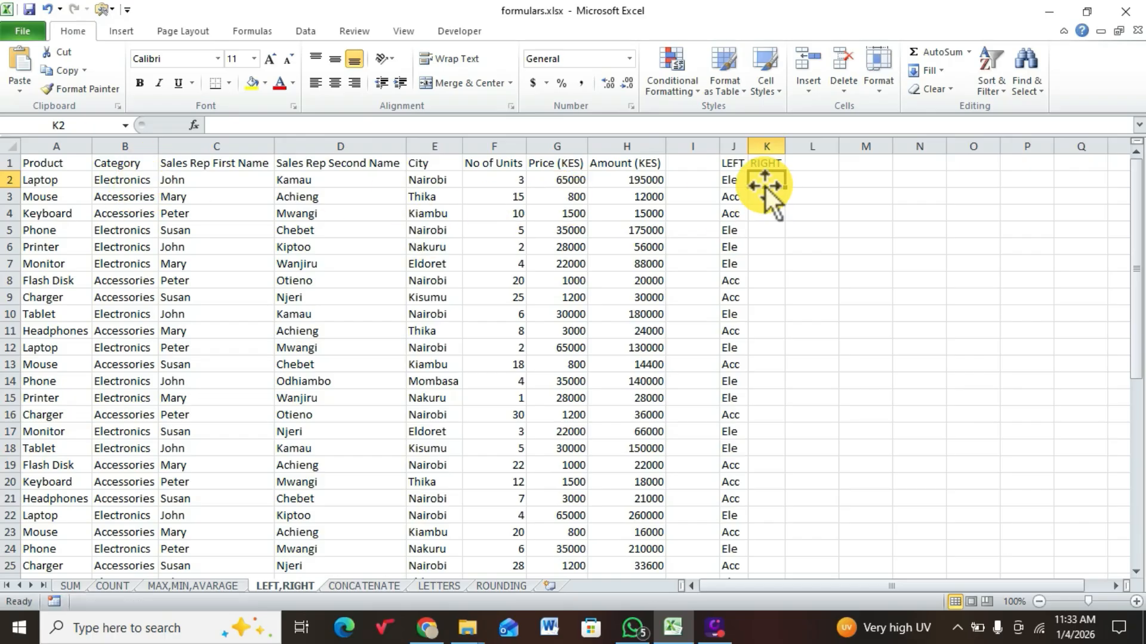
{"action": "type", "text": "="}
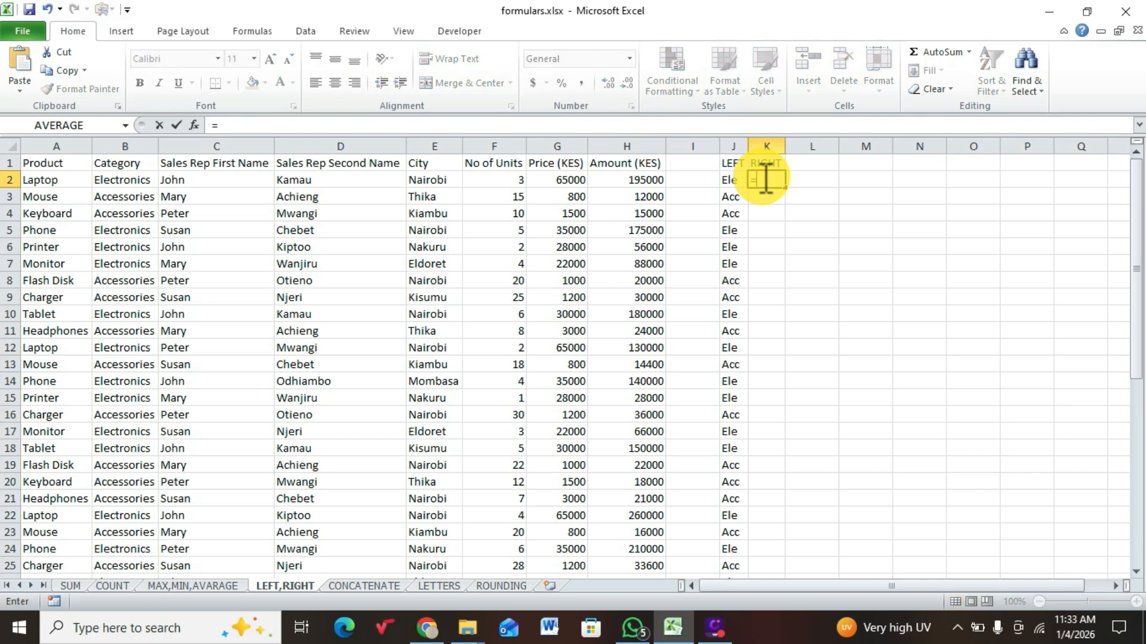
{"action": "type", "text": "righ"}
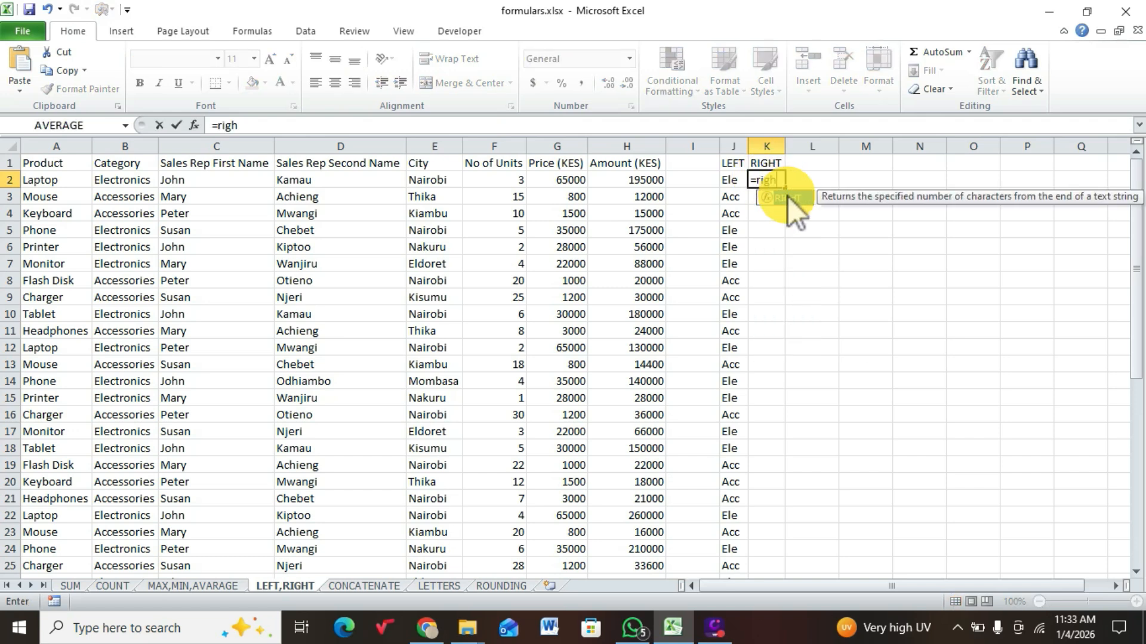
{"action": "double_click", "coordinate": [788, 197]}
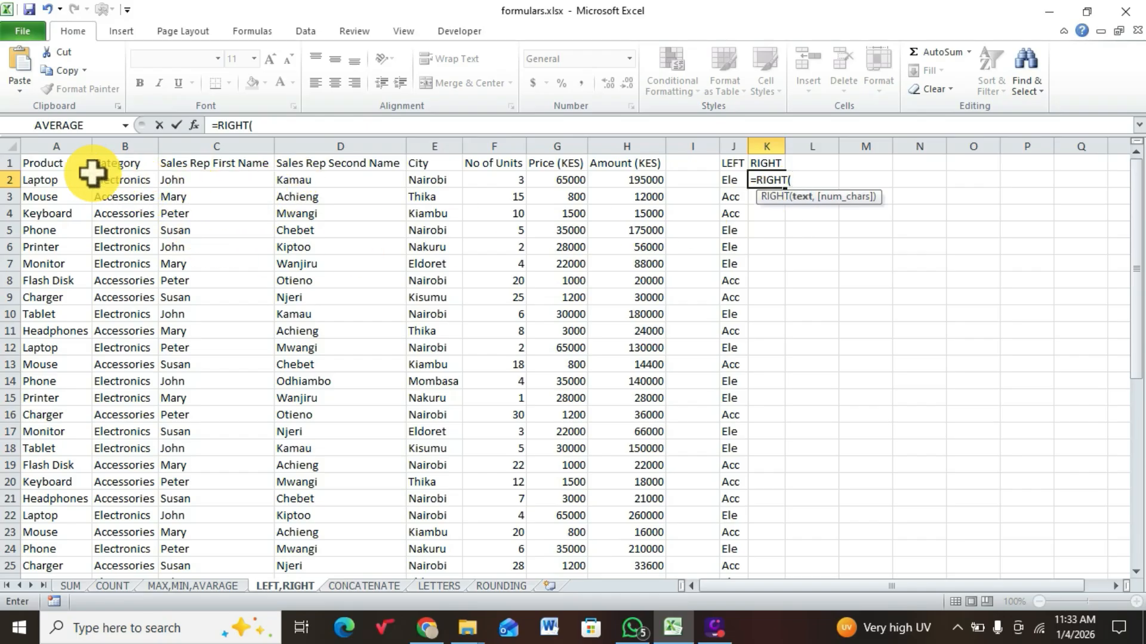
{"action": "left_click_drag", "start_coordinate": [92, 173], "coordinate": [159, 542]}
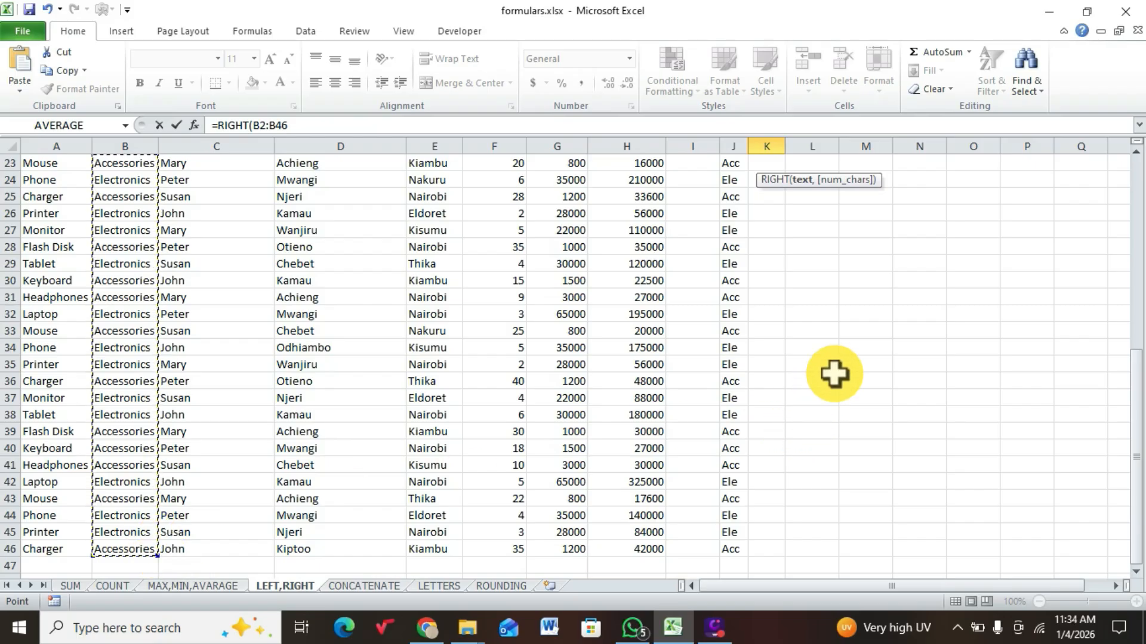
{"action": "scroll", "coordinate": [853, 343], "scroll_direction": "up", "scroll_amount": 7}
{"action": "scroll", "coordinate": [854, 343], "scroll_direction": "up", "scroll_amount": 1}
{"action": "type", "text": ",3"}
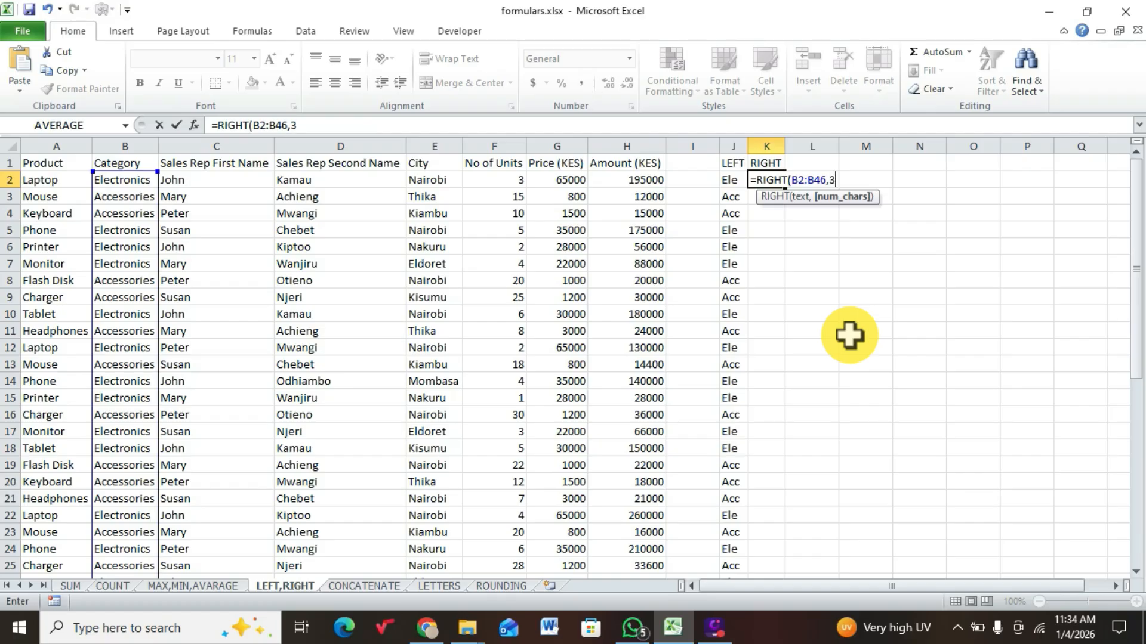
{"action": "key", "text": "Return"}
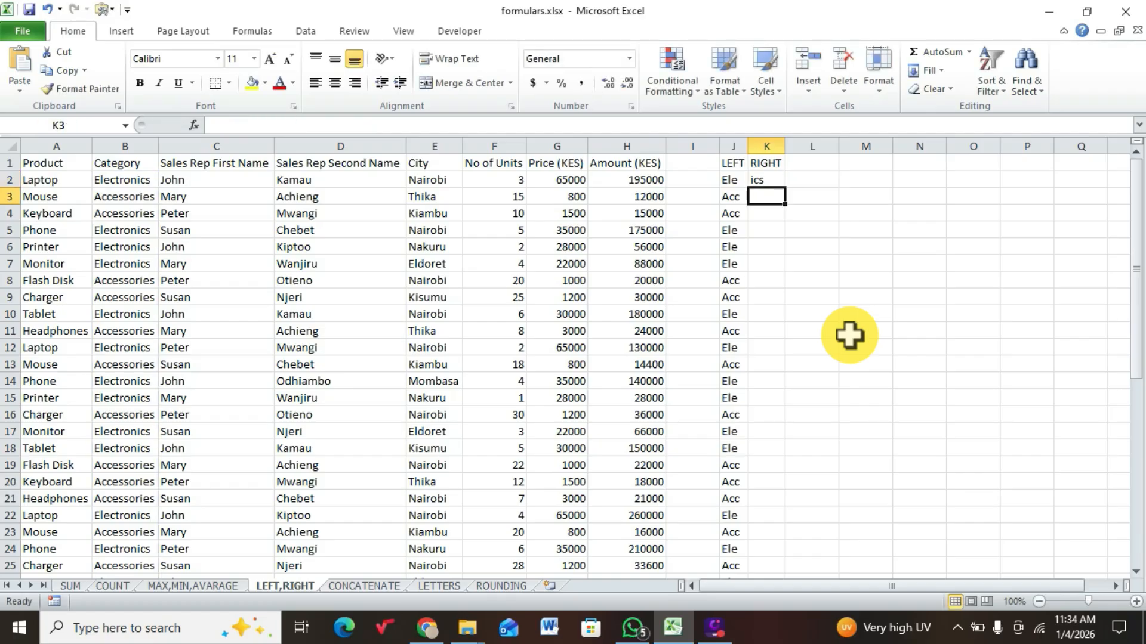
Fill the RIGHT formula from K2 down to K46 to cover every row of the sales table.
{"action": "left_click", "coordinate": [762, 179]}
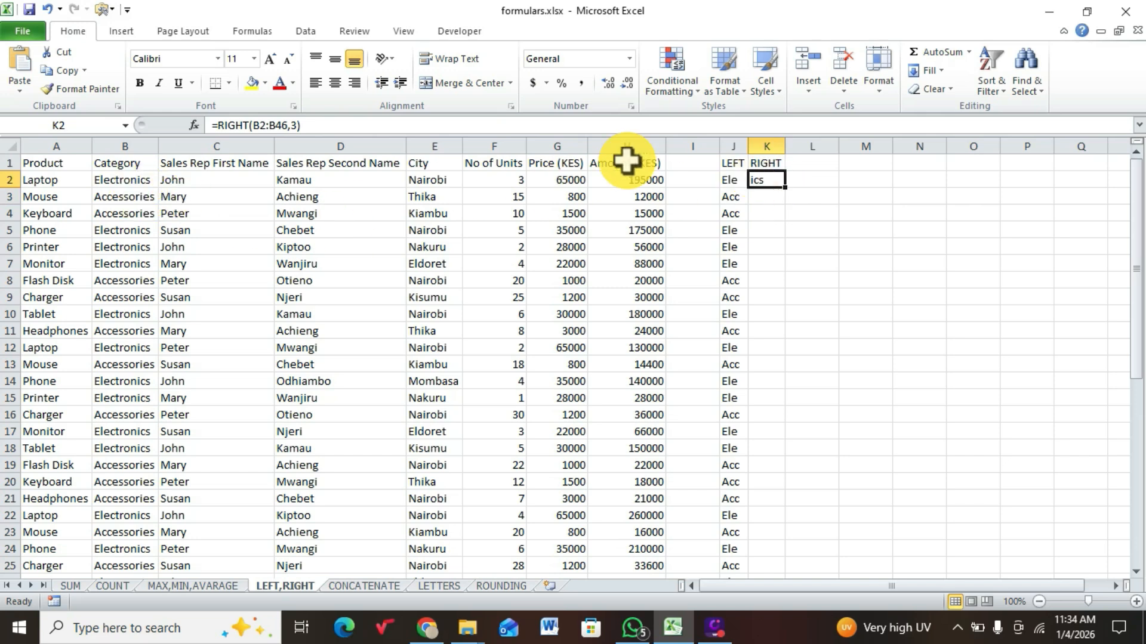
{"action": "left_click_drag", "start_coordinate": [785, 188], "coordinate": [770, 547]}
{"action": "scroll", "coordinate": [840, 346], "scroll_direction": "up", "scroll_amount": 7}
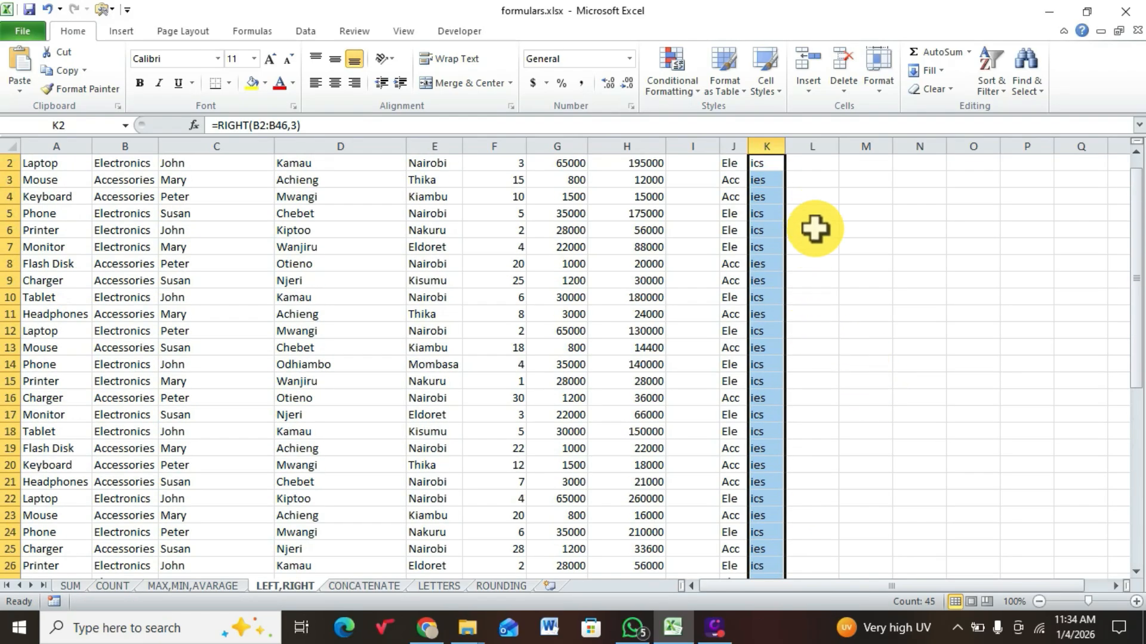
{"action": "scroll", "coordinate": [805, 226], "scroll_direction": "up", "scroll_amount": 1}
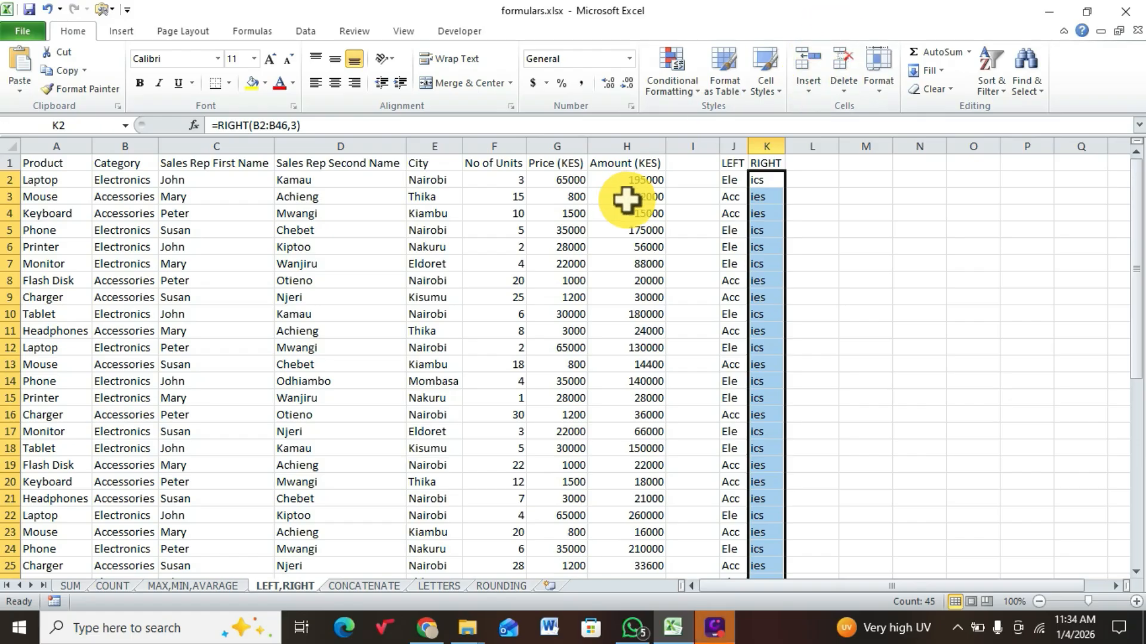
{"action": "scroll", "coordinate": [637, 301], "scroll_direction": "down", "scroll_amount": 3}
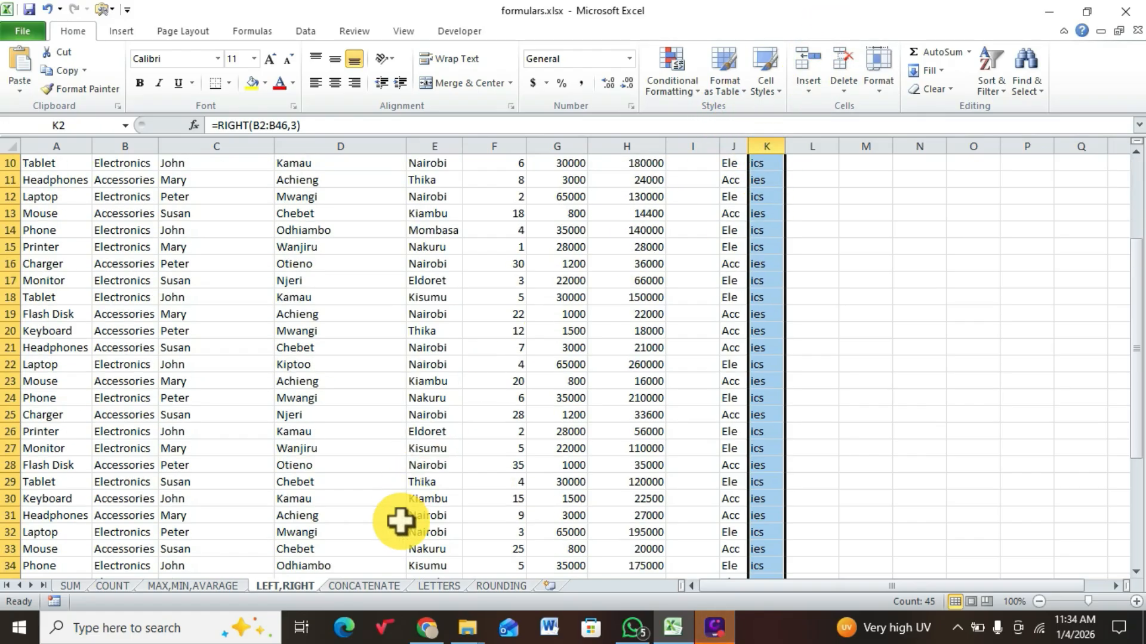
Switch to the CONCATENATE sheet and examine the arguments of the formula in J2, leaving it as it is.
{"action": "left_click", "coordinate": [364, 586]}
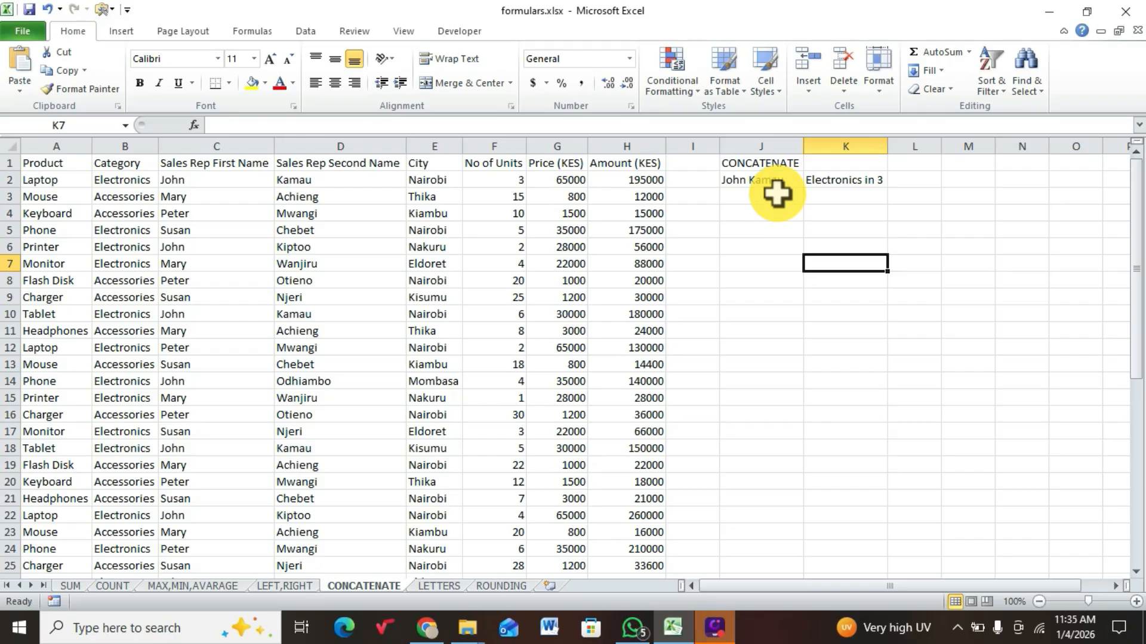
{"action": "left_click", "coordinate": [768, 167]}
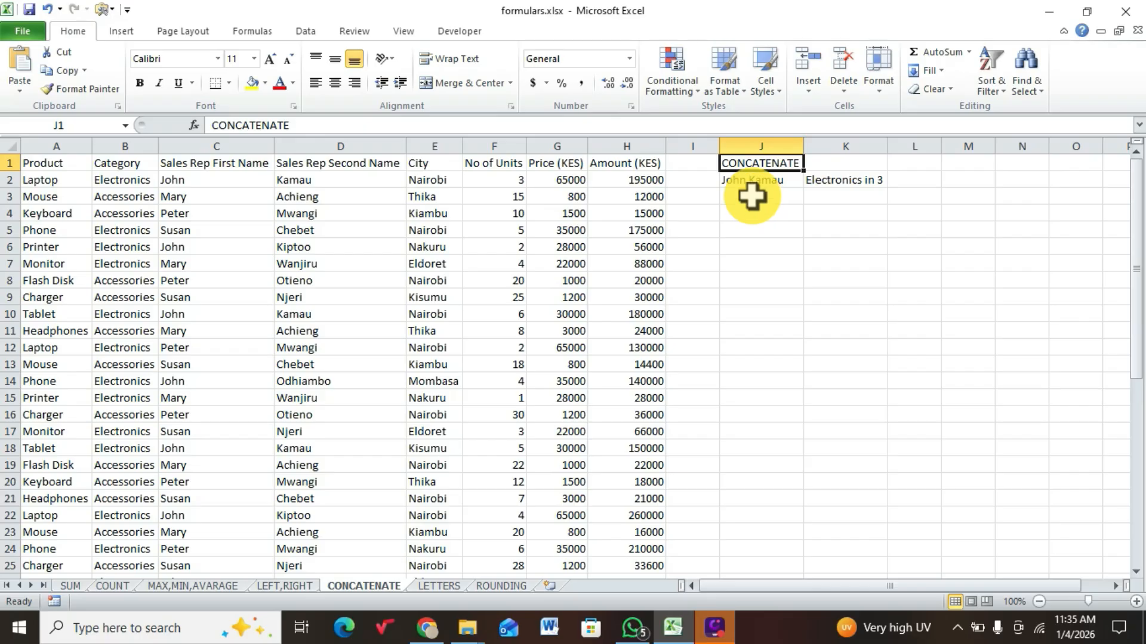
{"action": "left_click", "coordinate": [759, 179]}
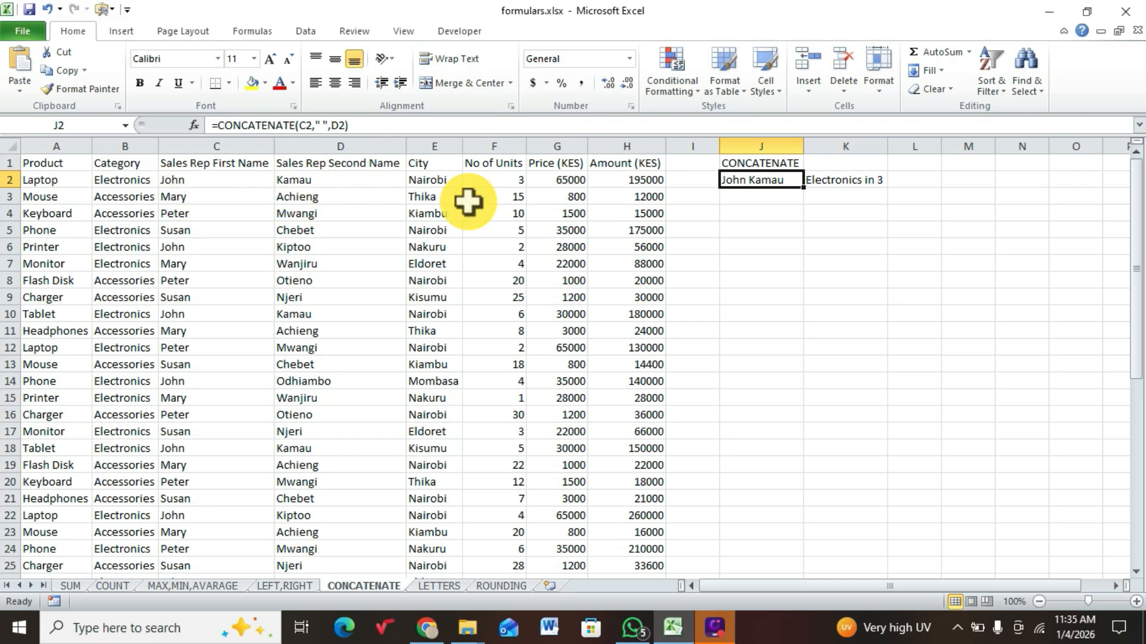
{"action": "double_click", "coordinate": [785, 178]}
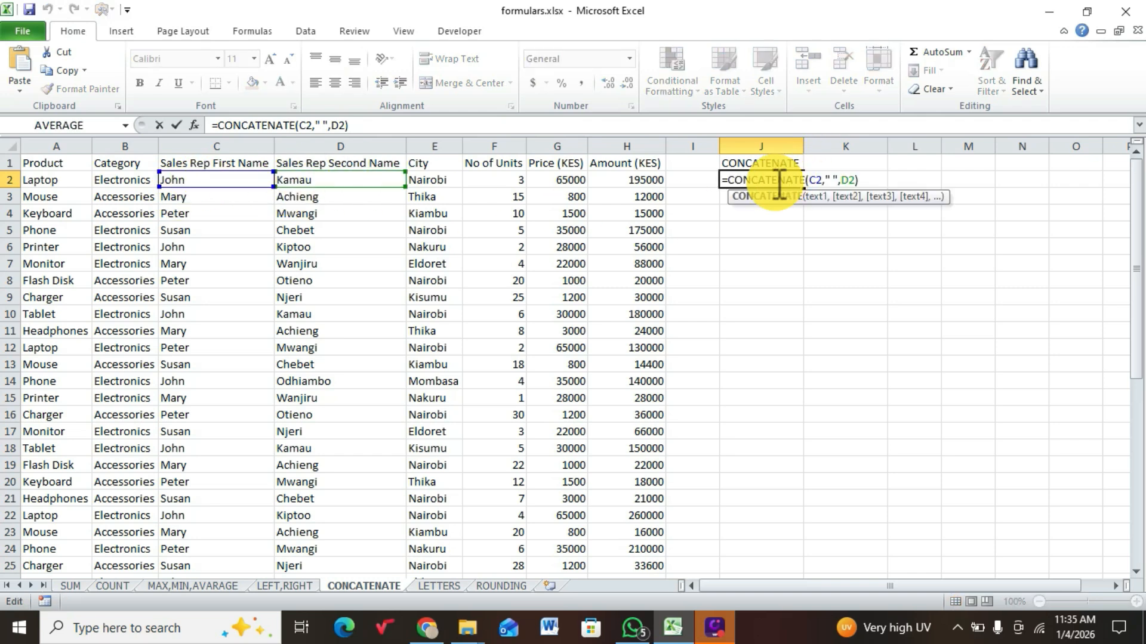
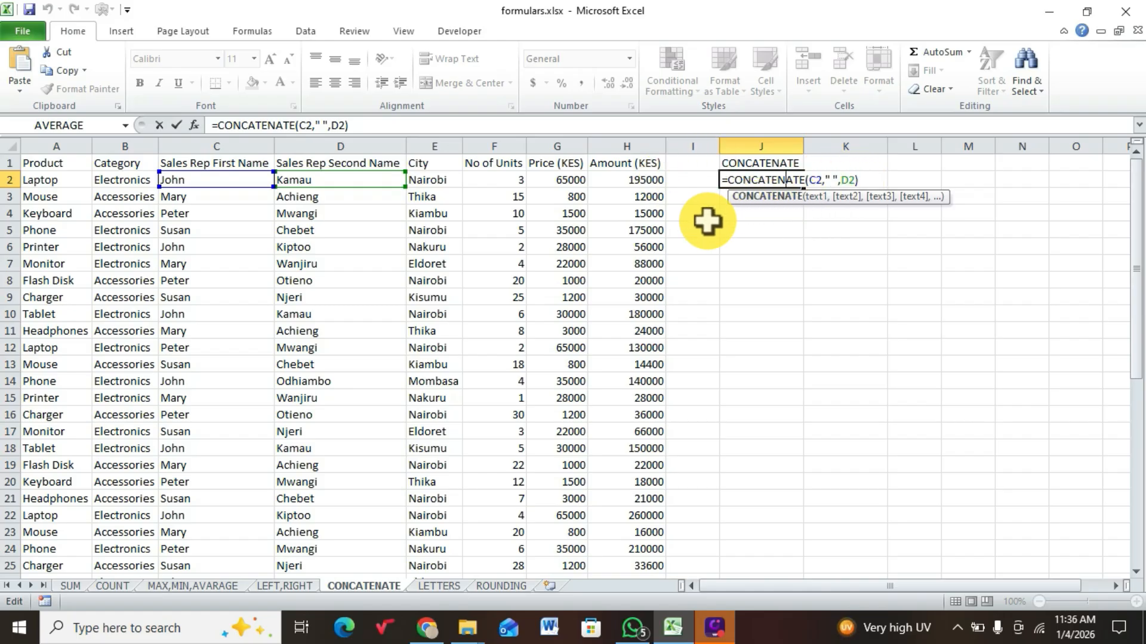
{"action": "key", "text": "Return"}
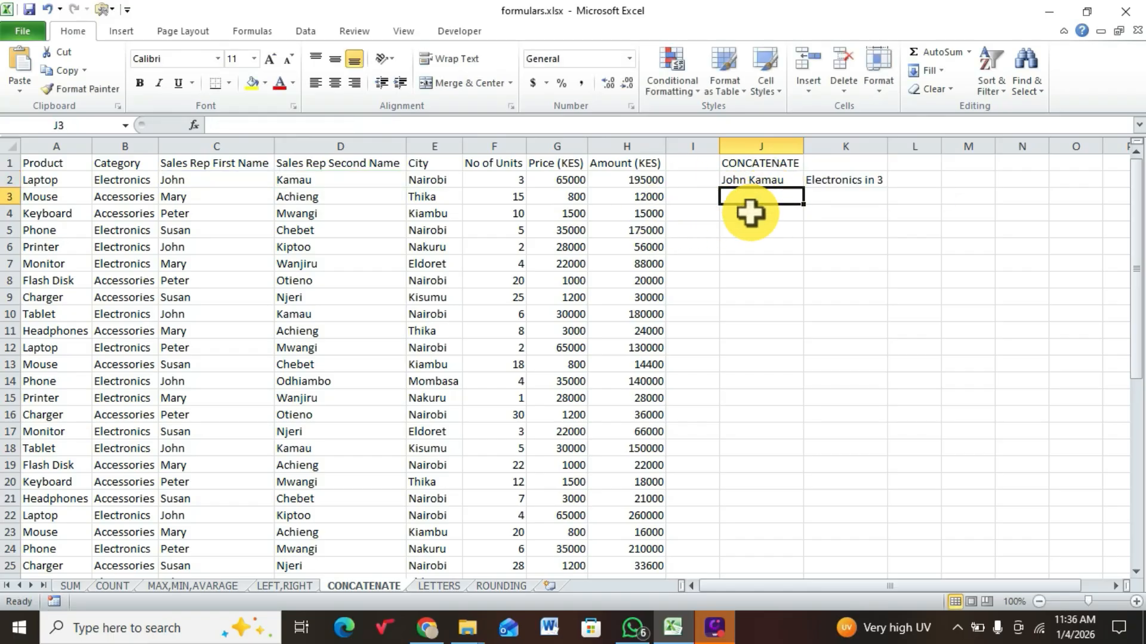
Fill the CONCATENATE formula that joins first and second names from J2 down to J46.
{"action": "left_click", "coordinate": [764, 179]}
{"action": "left_click_drag", "start_coordinate": [803, 187], "coordinate": [762, 517]}
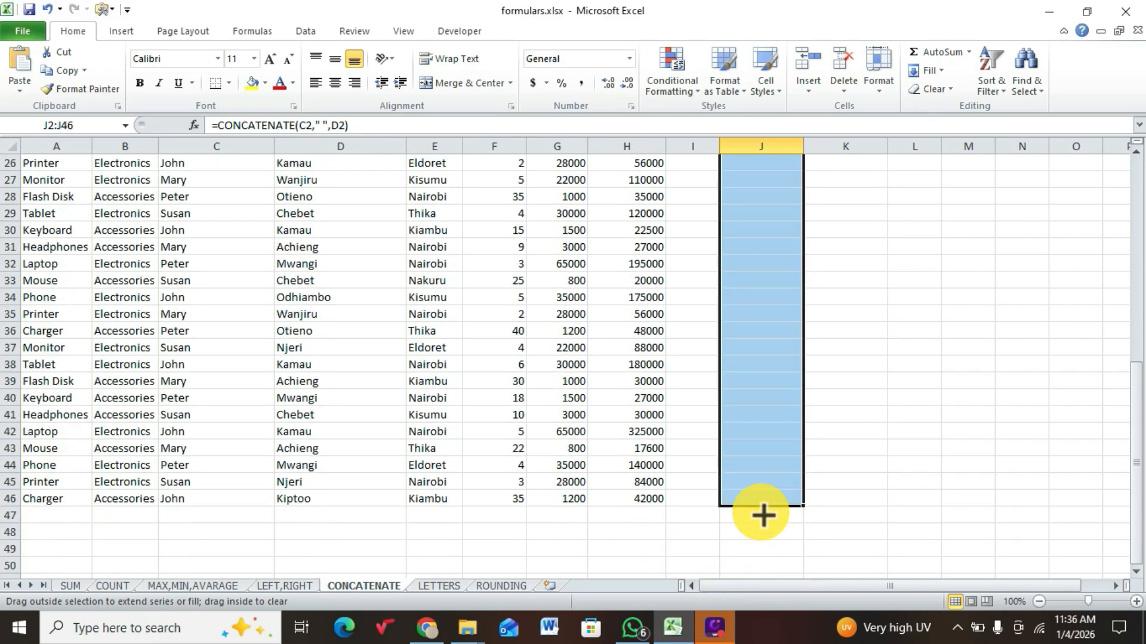
{"action": "scroll", "coordinate": [841, 354], "scroll_direction": "up", "scroll_amount": 6}
{"action": "scroll", "coordinate": [841, 354], "scroll_direction": "up", "scroll_amount": 3}
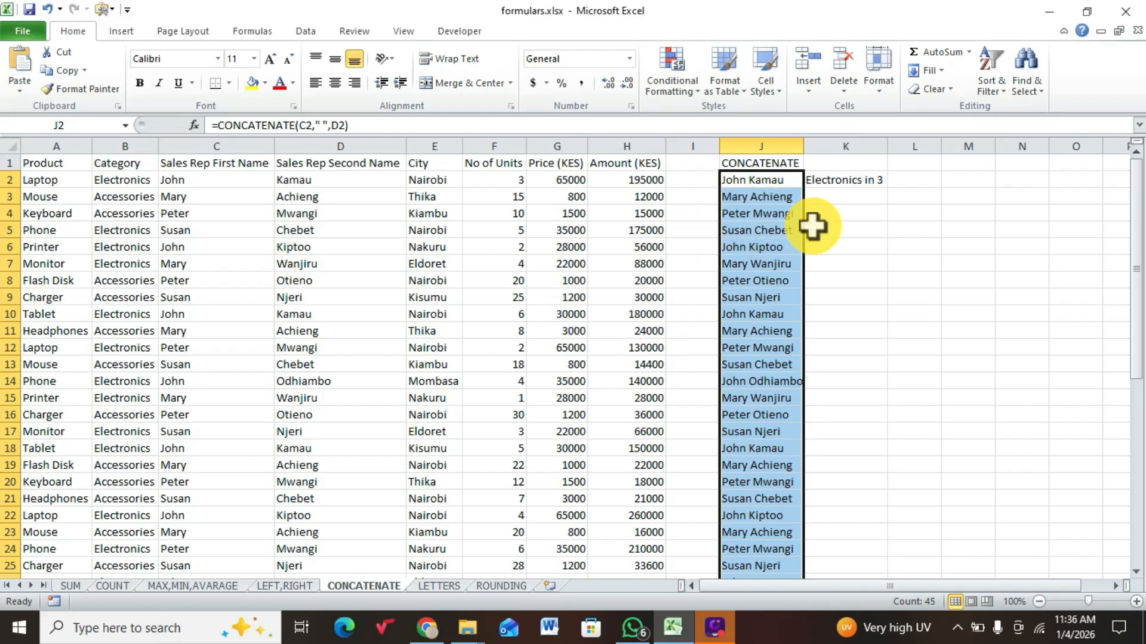
Examine the arguments of the CONCATENATE formula in K2, leave it as it is, and select L2.
{"action": "left_click", "coordinate": [851, 180]}
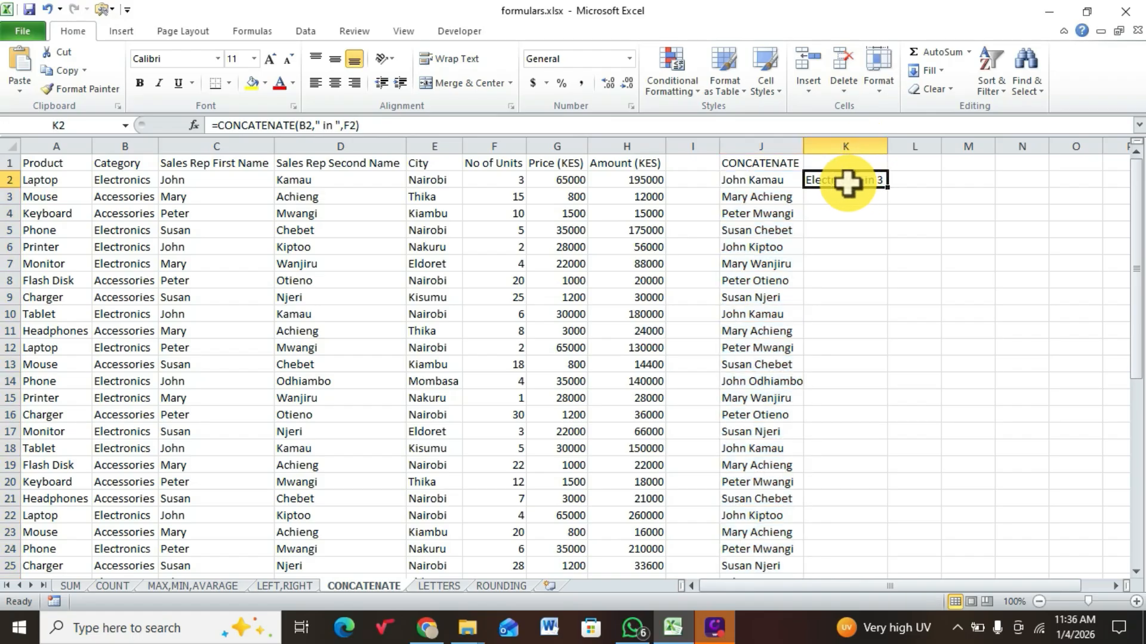
{"action": "double_click", "coordinate": [851, 180]}
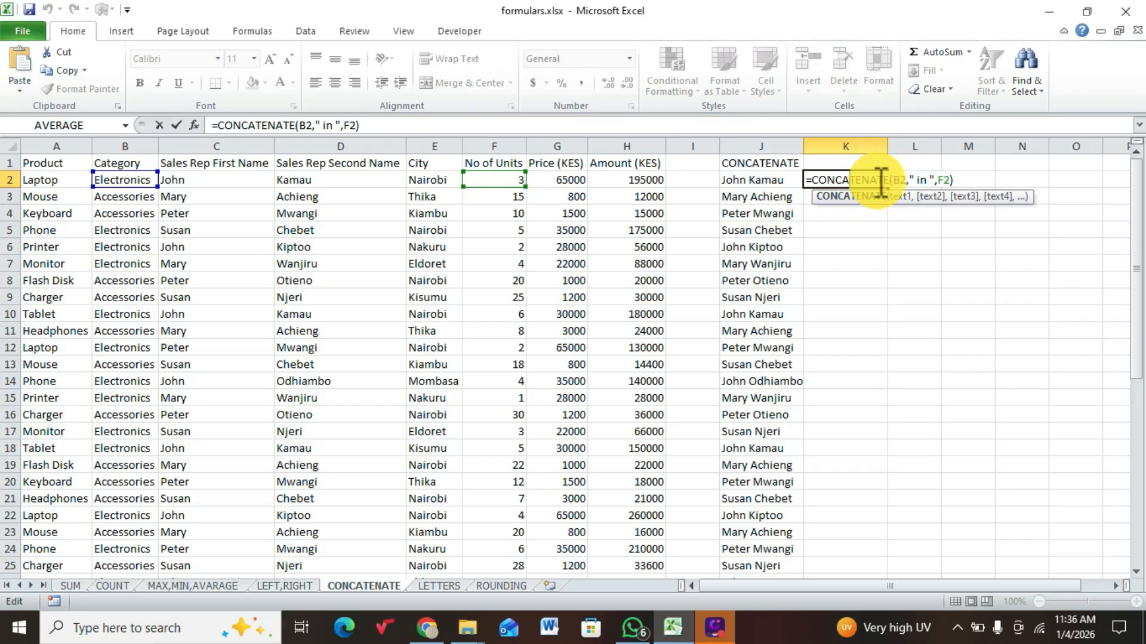
{"action": "left_click", "coordinate": [875, 212]}
{"action": "left_click", "coordinate": [904, 179]}
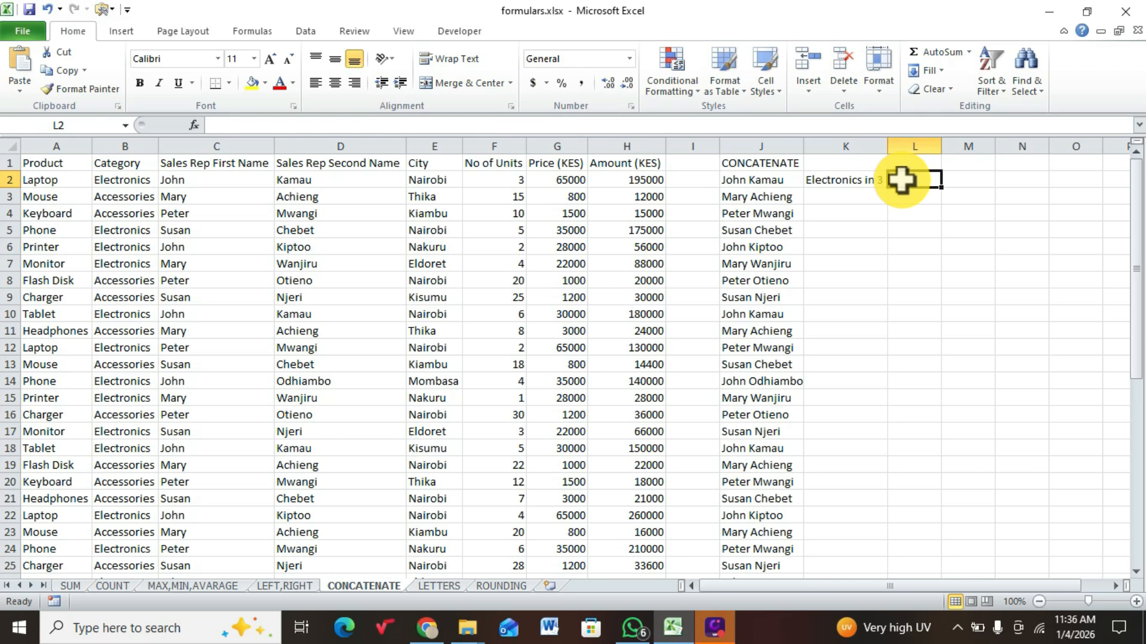
Enter =CONCATENATE(E2,"",F2) in L2 to join the city with the number of units.
{"action": "type", "text": "="}
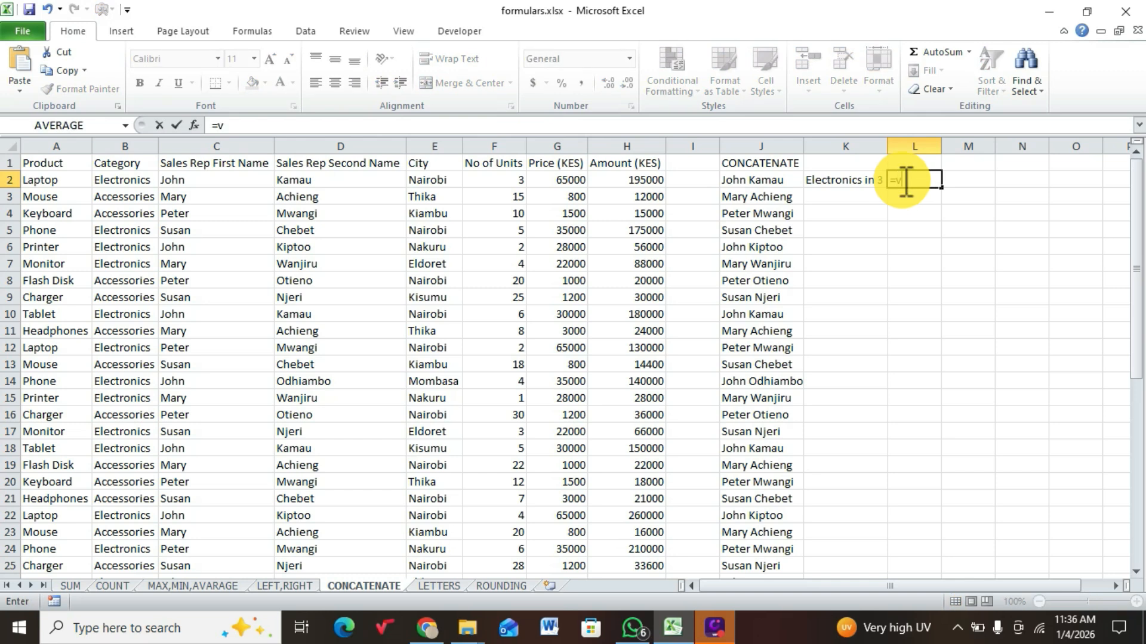
{"action": "type", "text": "c"}
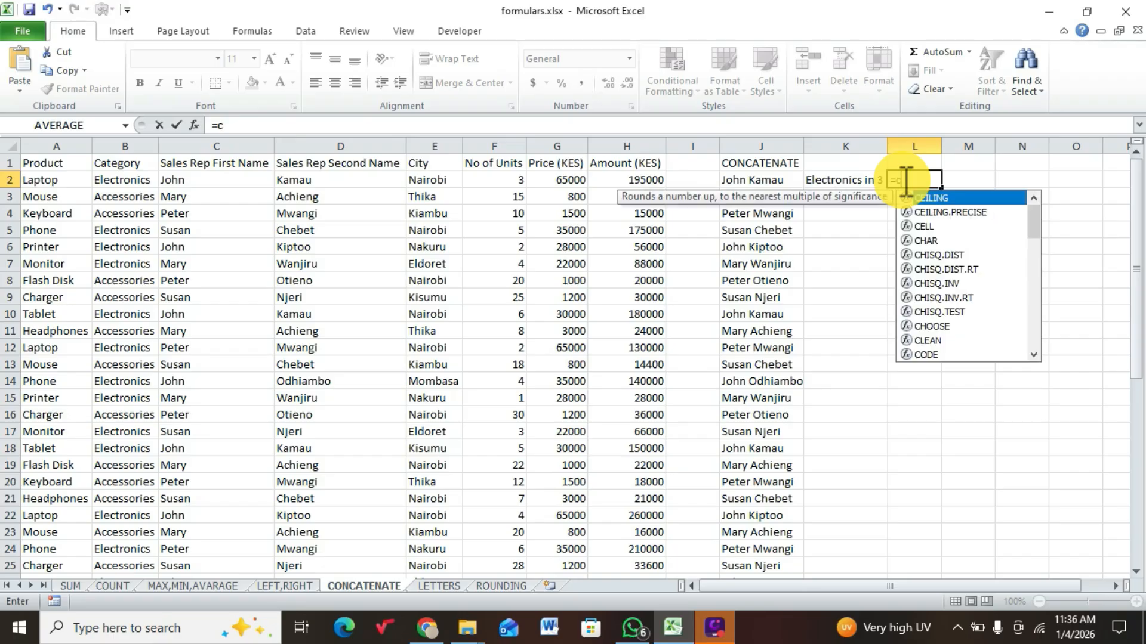
{"action": "type", "text": "on"}
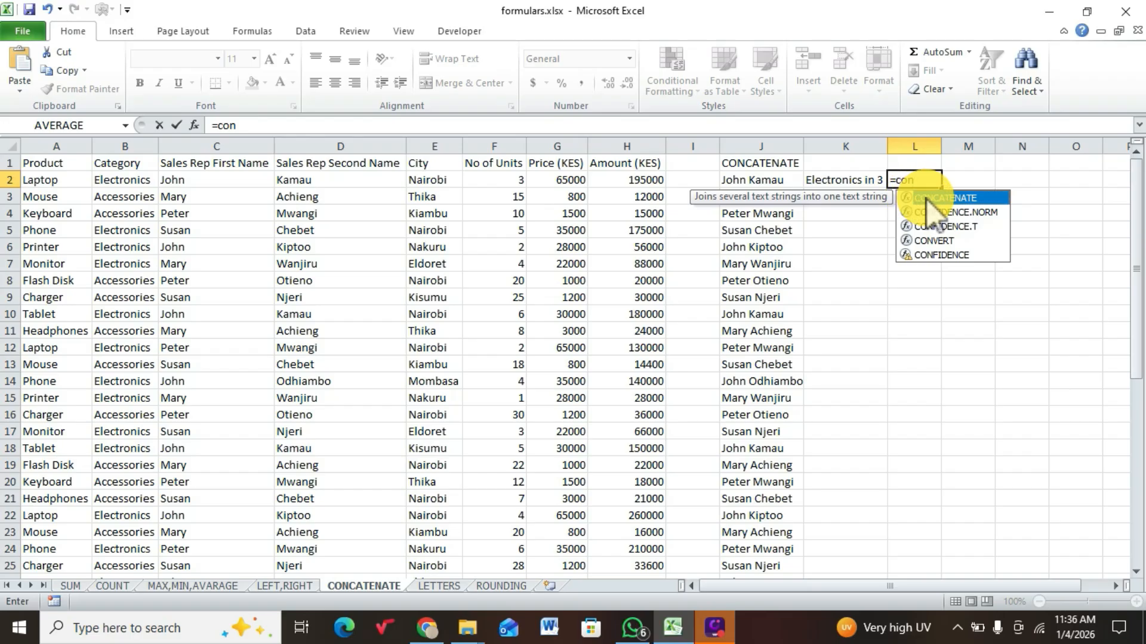
{"action": "double_click", "coordinate": [927, 198]}
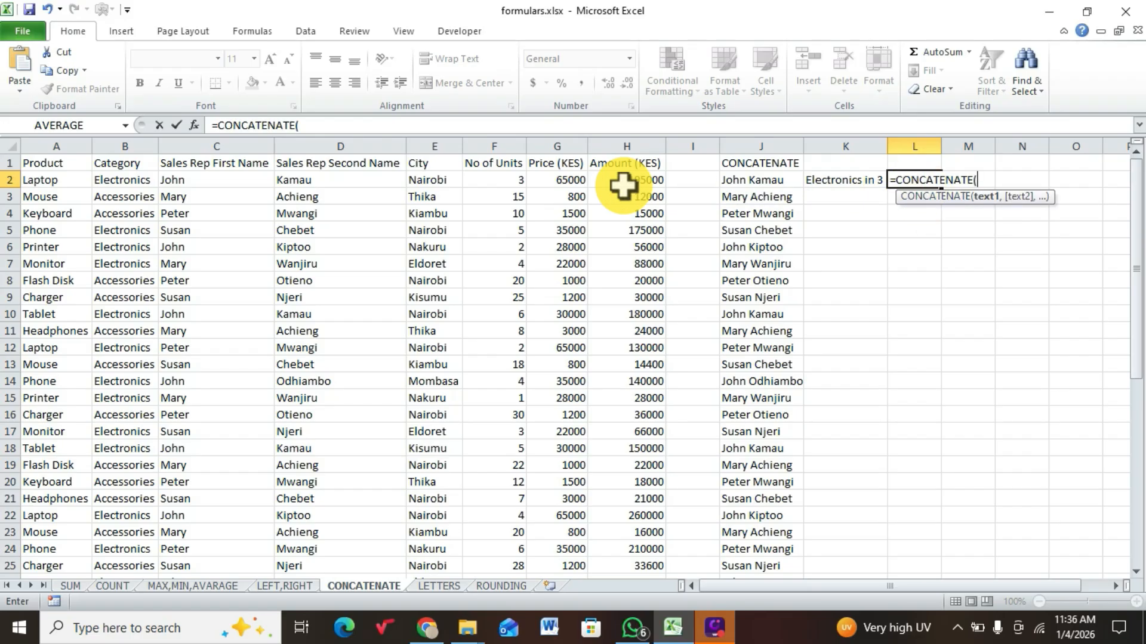
{"action": "left_click", "coordinate": [427, 179]}
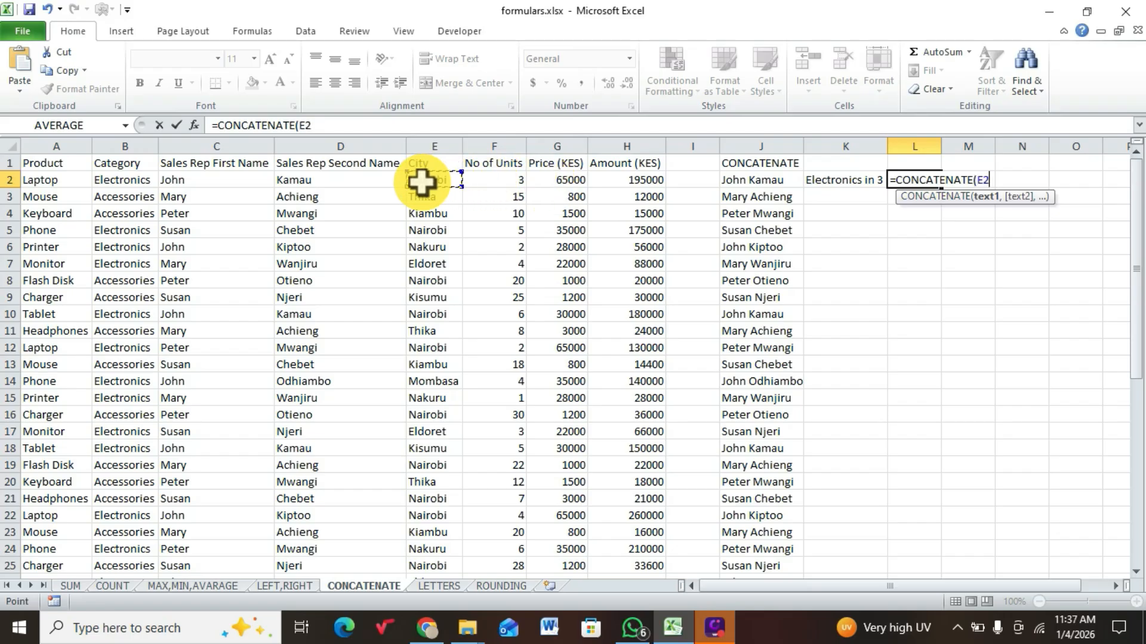
{"action": "type", "text": ","}
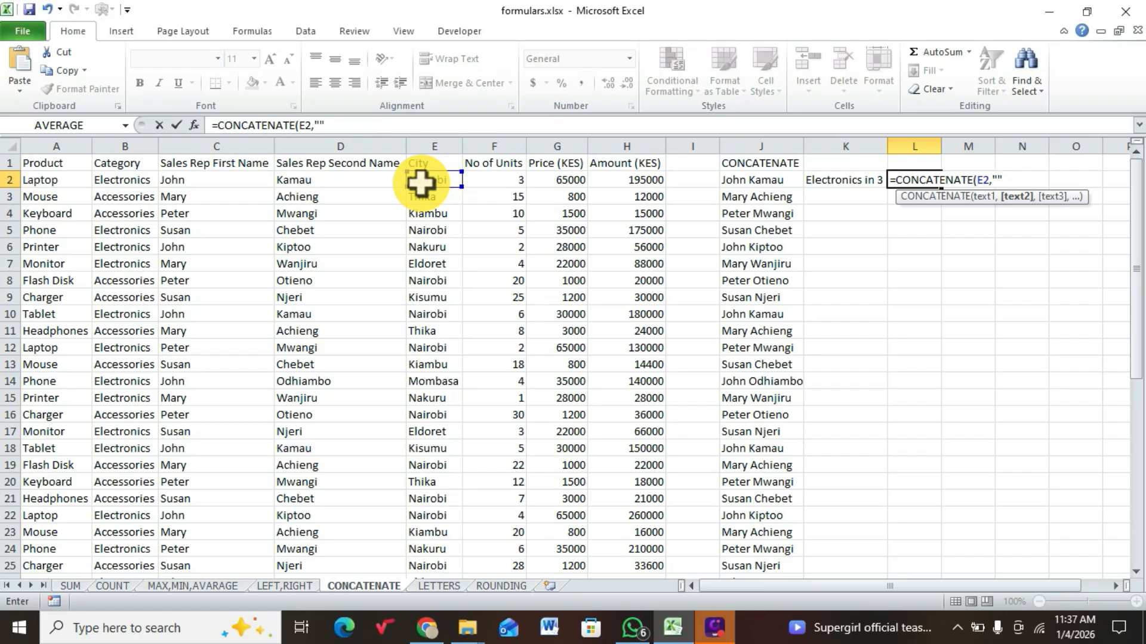
{"action": "type", "text": "\"\","}
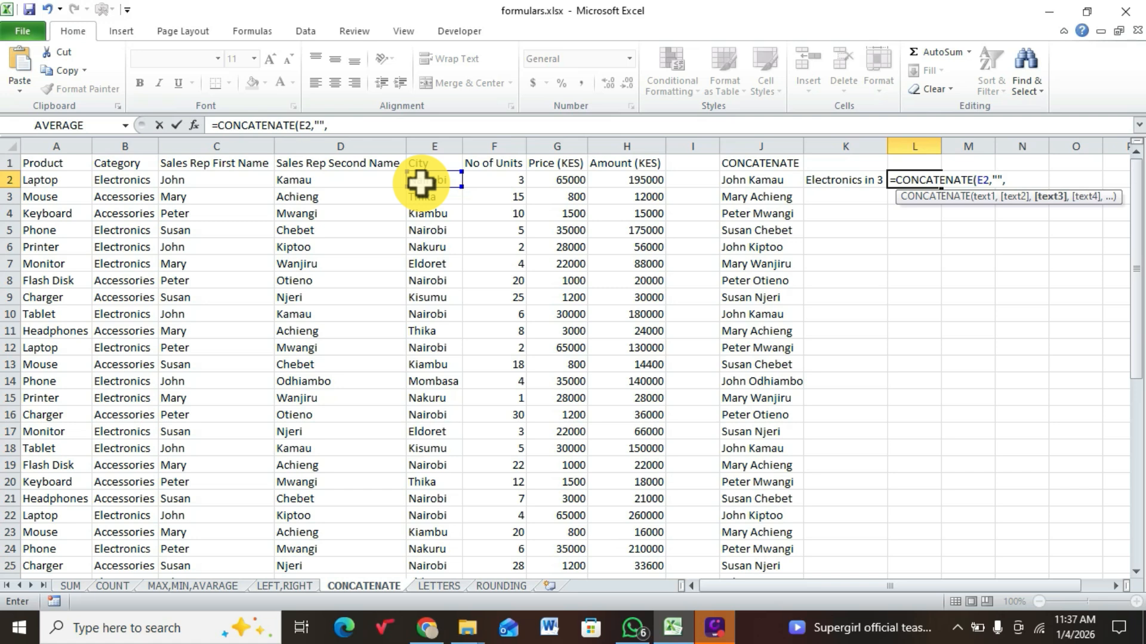
{"action": "left_click", "coordinate": [475, 186]}
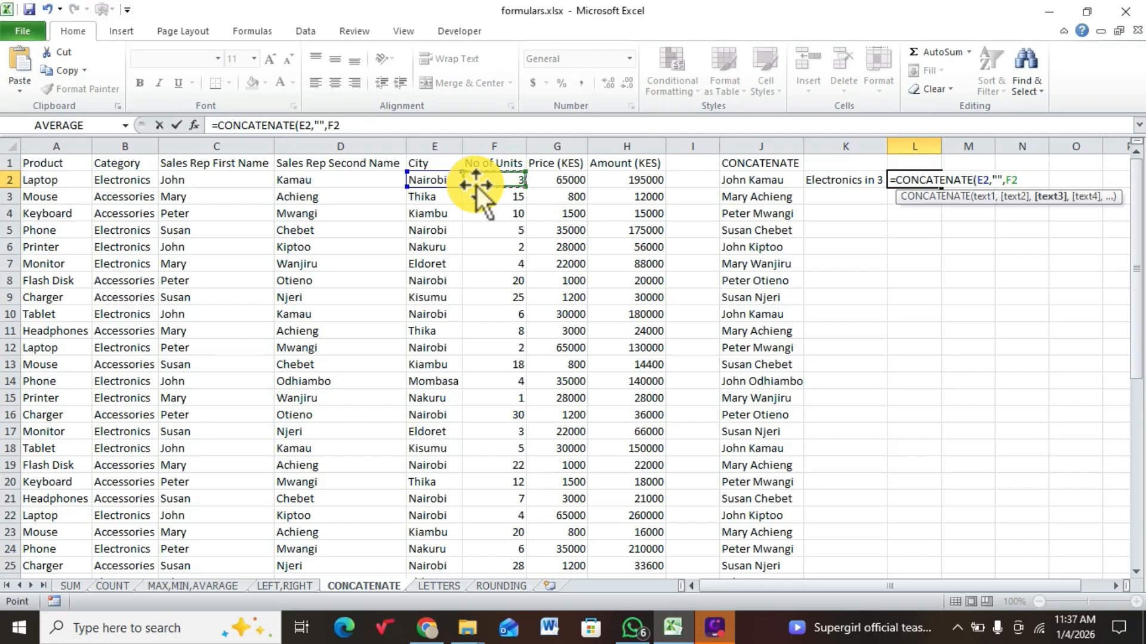
{"action": "key", "text": "Return"}
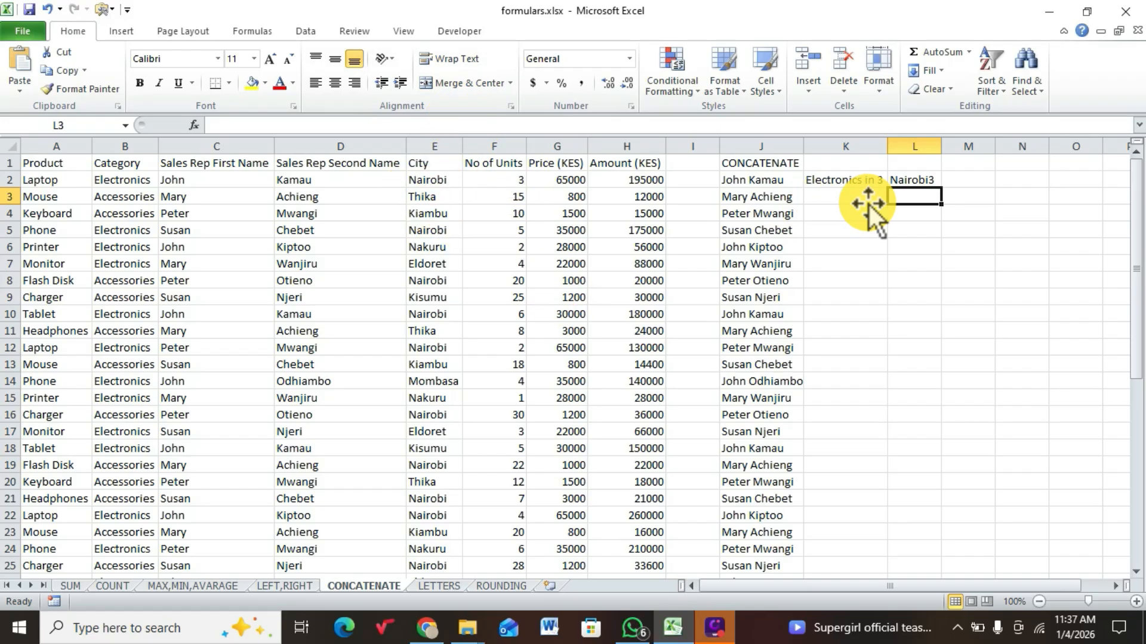
Fill the city-and-units CONCATENATE formula from L2 down to L46.
{"action": "left_click", "coordinate": [908, 179]}
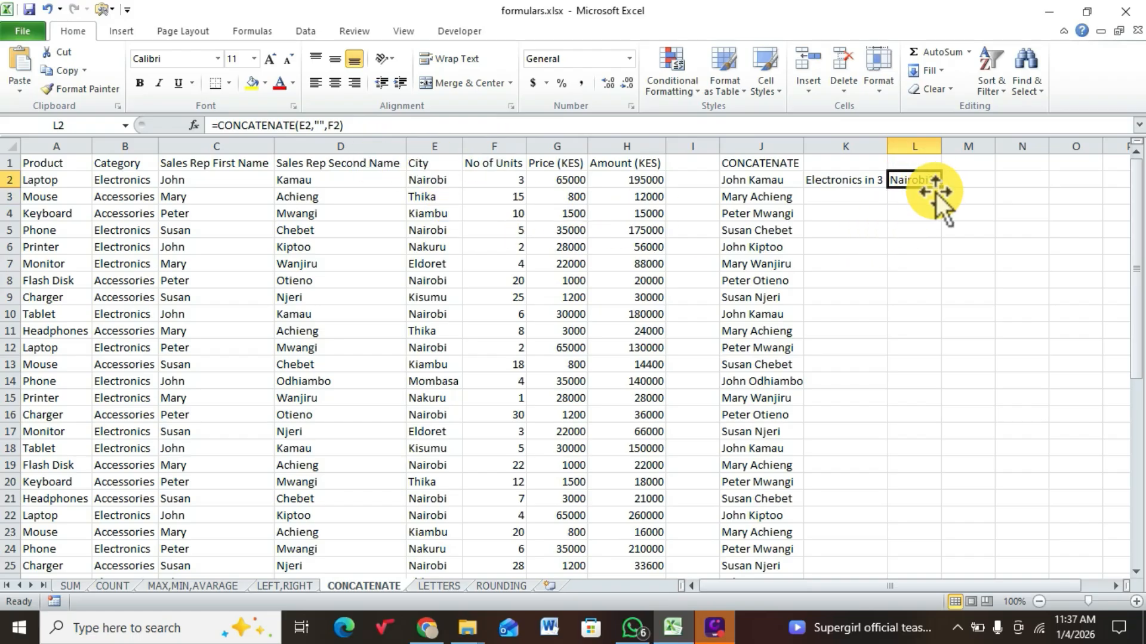
{"action": "left_click_drag", "start_coordinate": [941, 186], "coordinate": [936, 481]}
{"action": "scroll", "coordinate": [964, 457], "scroll_direction": "up", "scroll_amount": 7}
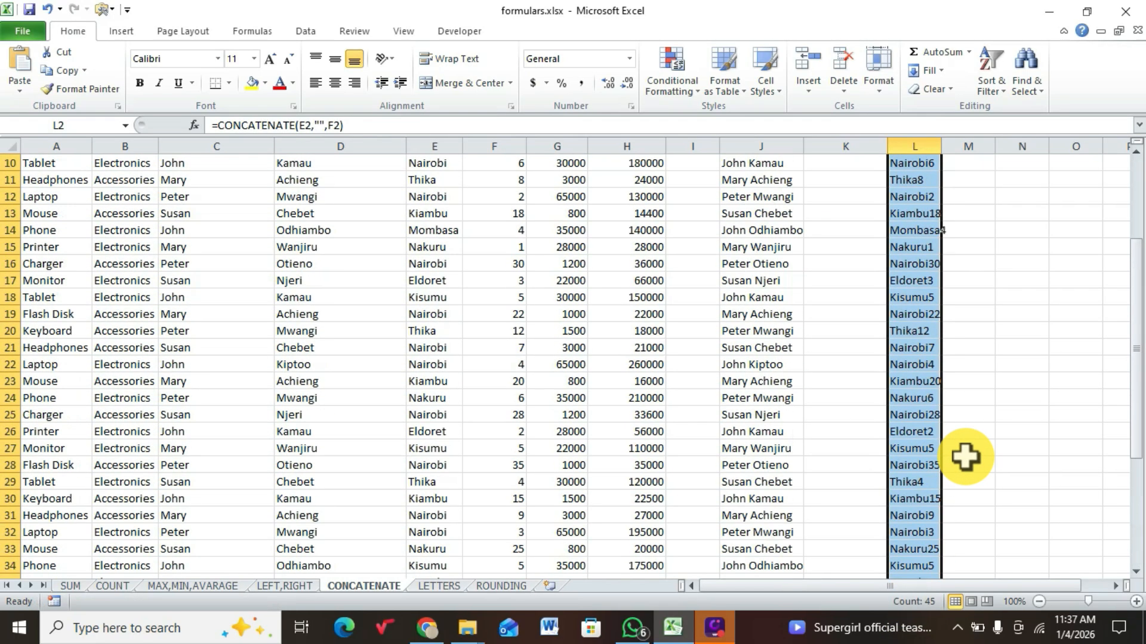
{"action": "scroll", "coordinate": [964, 457], "scroll_direction": "up", "scroll_amount": 2}
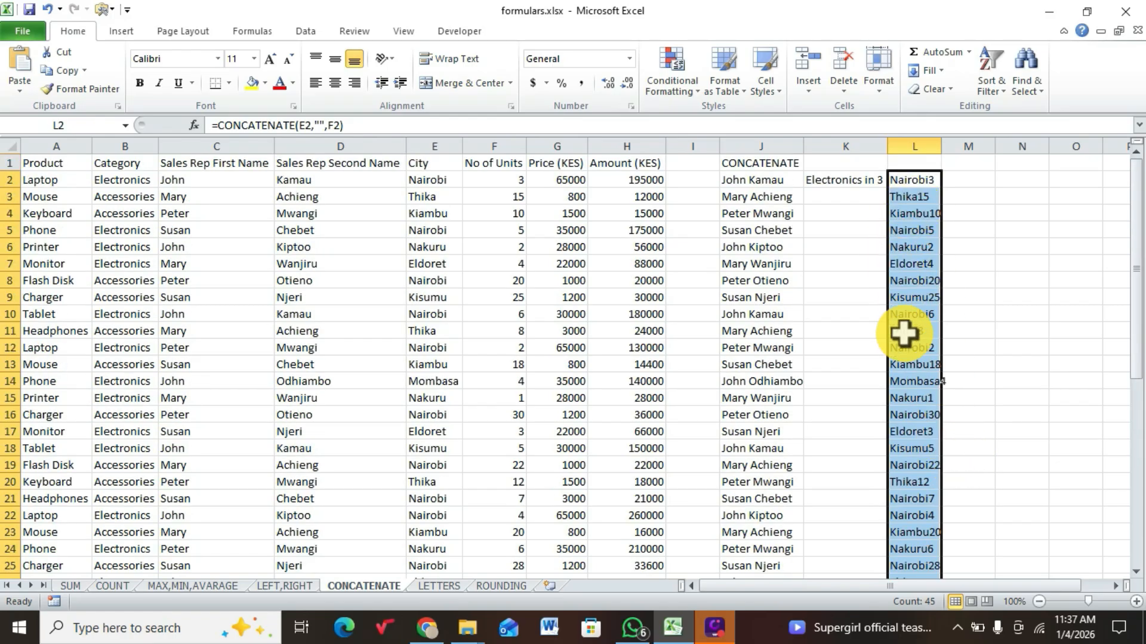
AutoFit the width of column L to its joined city and units text, and deselect the range.
{"action": "left_click", "coordinate": [880, 94]}
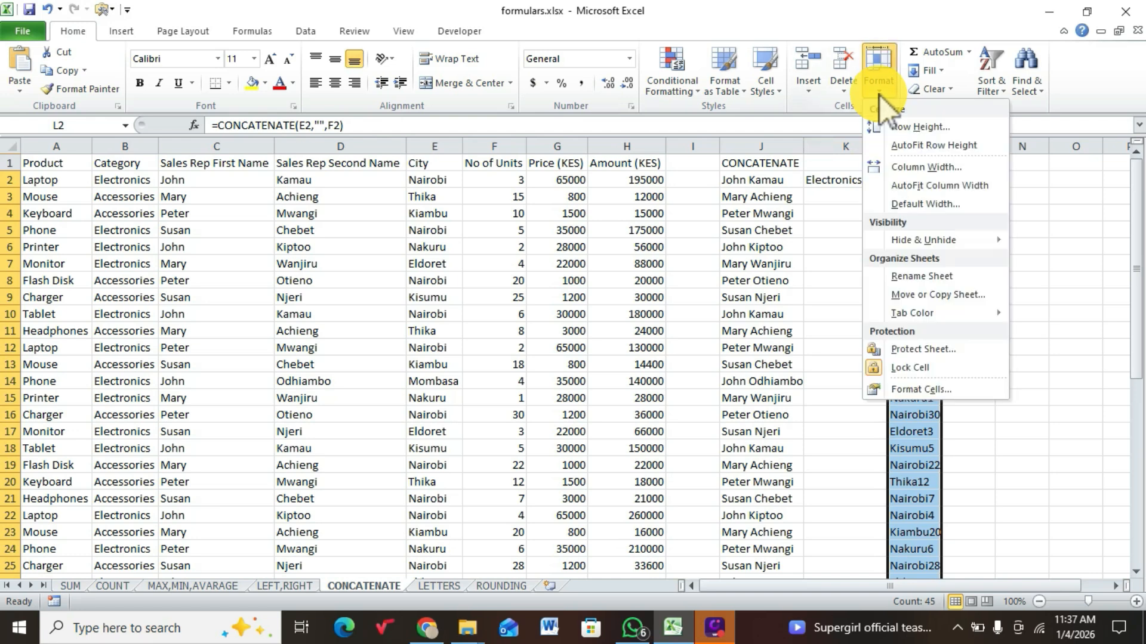
{"action": "left_click", "coordinate": [910, 186]}
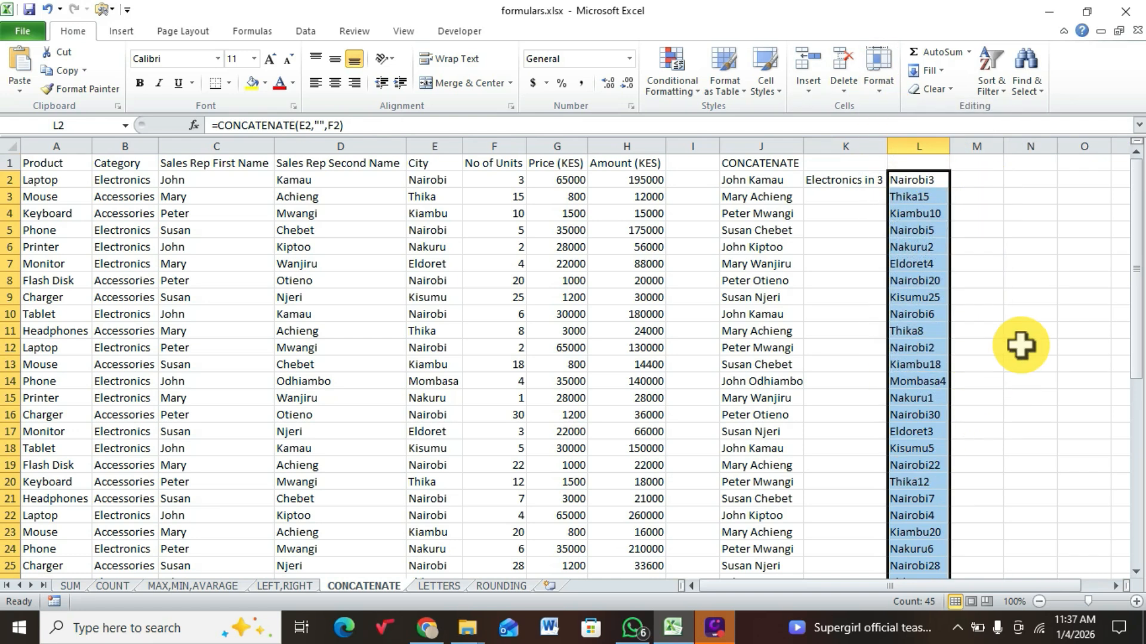
{"action": "left_click", "coordinate": [1020, 328]}
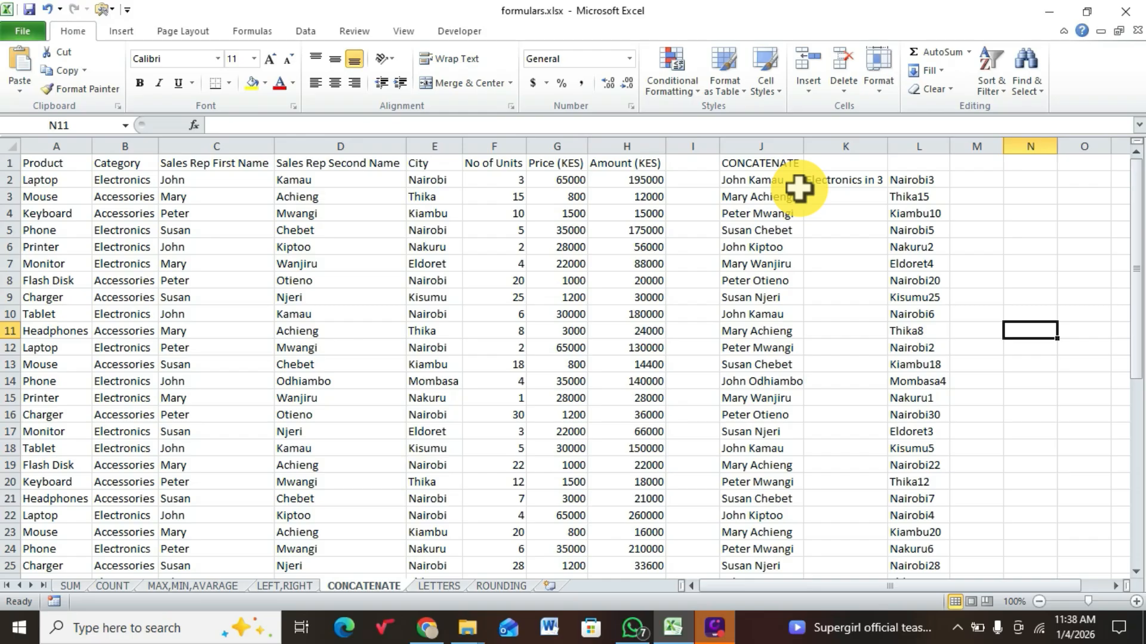
Switch to the LETTERS sheet and select the LOWER heading in J1.
{"action": "left_click", "coordinate": [435, 586]}
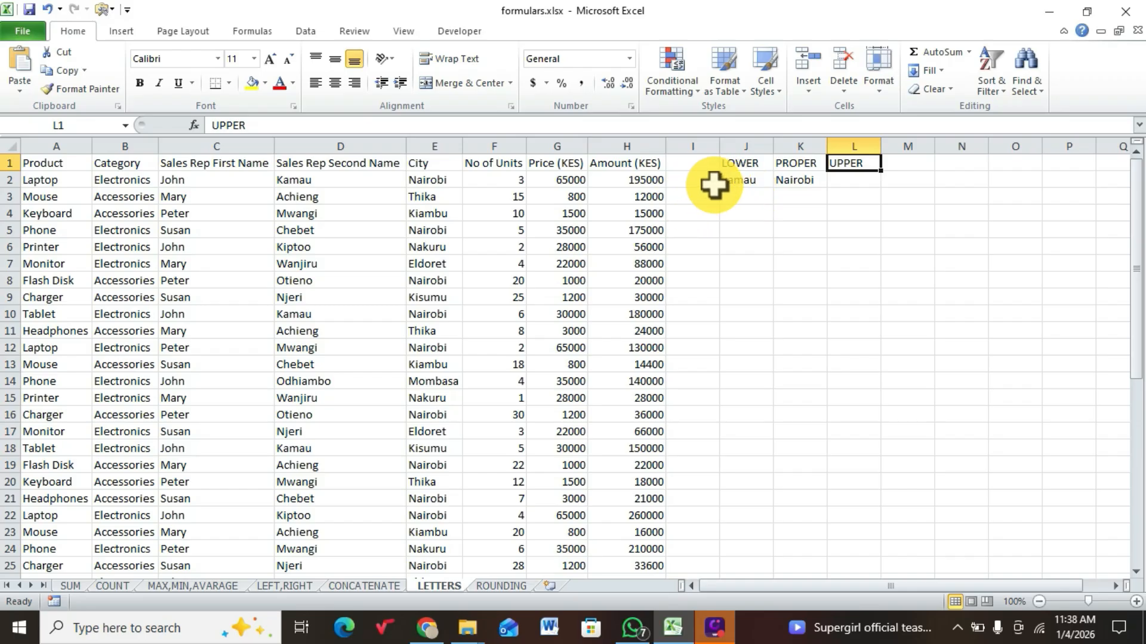
{"action": "left_click", "coordinate": [740, 167]}
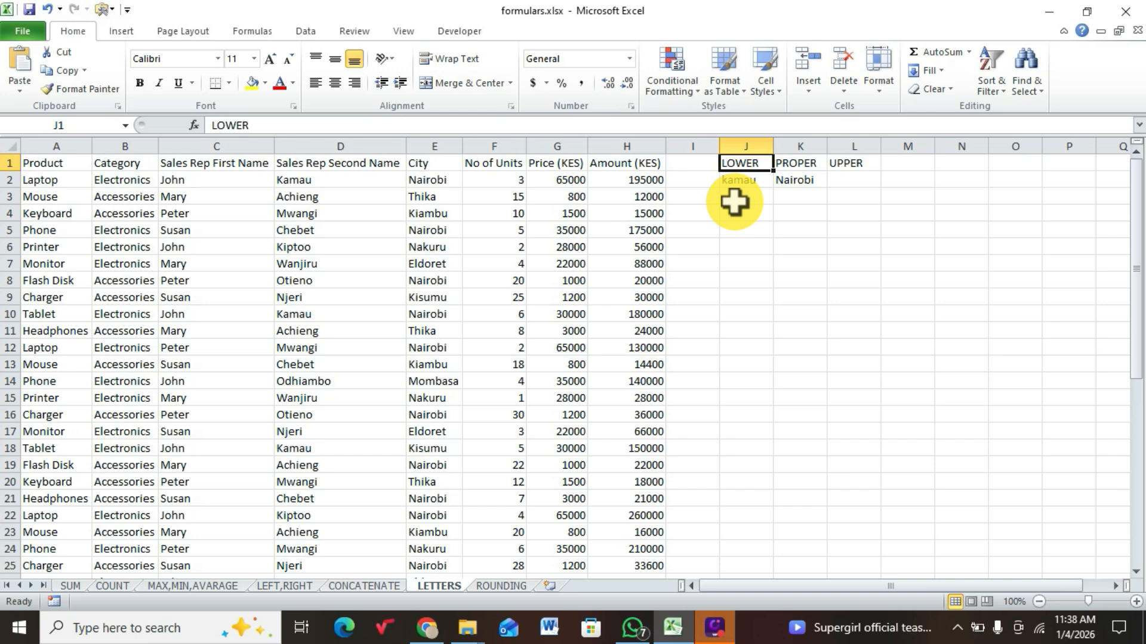
Enter a LOWER formula in J3 that converts the second name in D4 to lowercase.
{"action": "left_click", "coordinate": [735, 200]}
{"action": "double_click", "coordinate": [735, 200]}
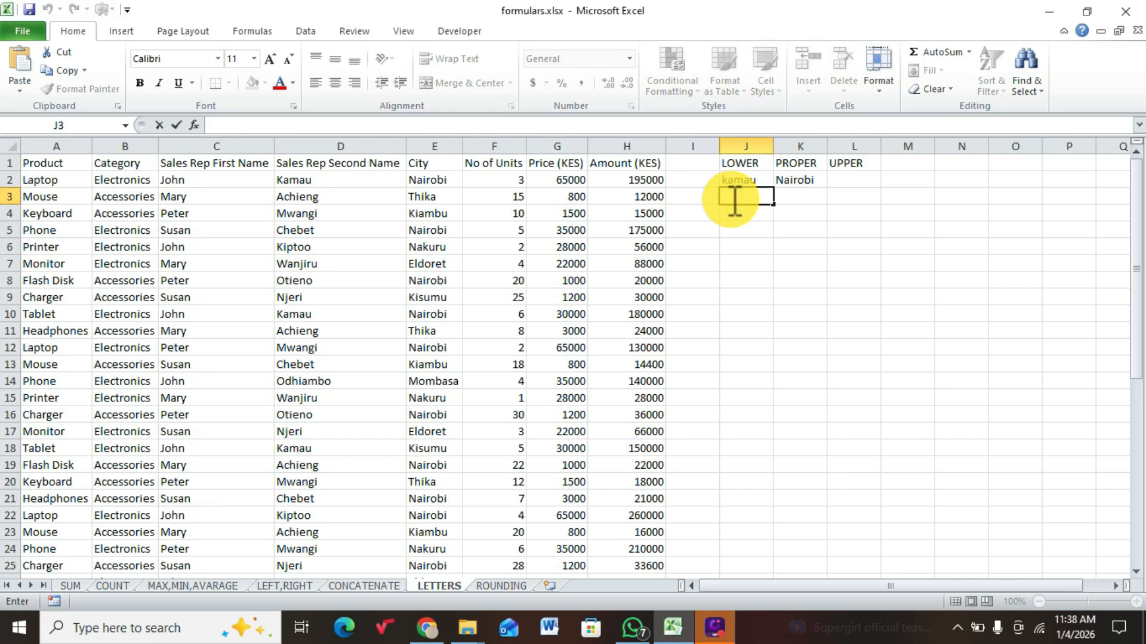
{"action": "type", "text": "=lo"}
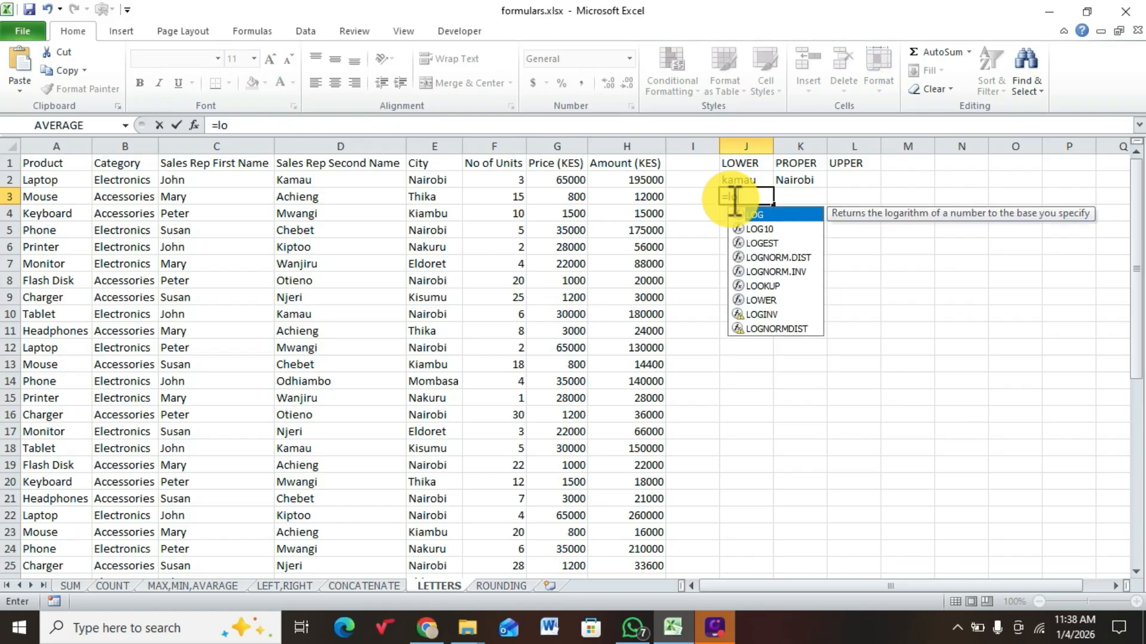
{"action": "double_click", "coordinate": [770, 300]}
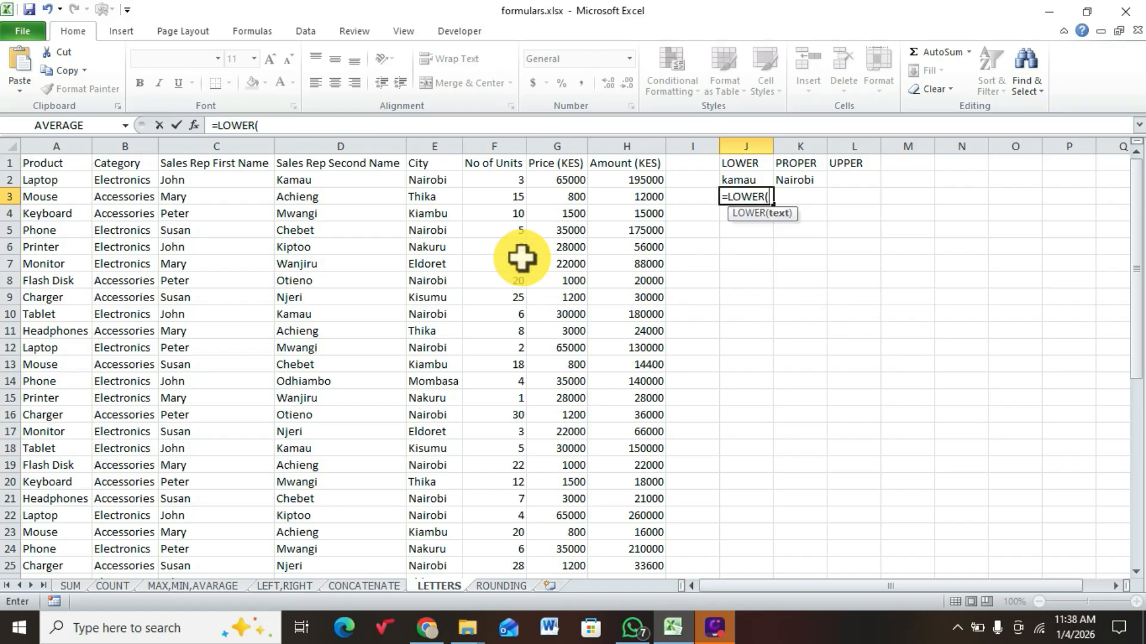
{"action": "left_click", "coordinate": [298, 219]}
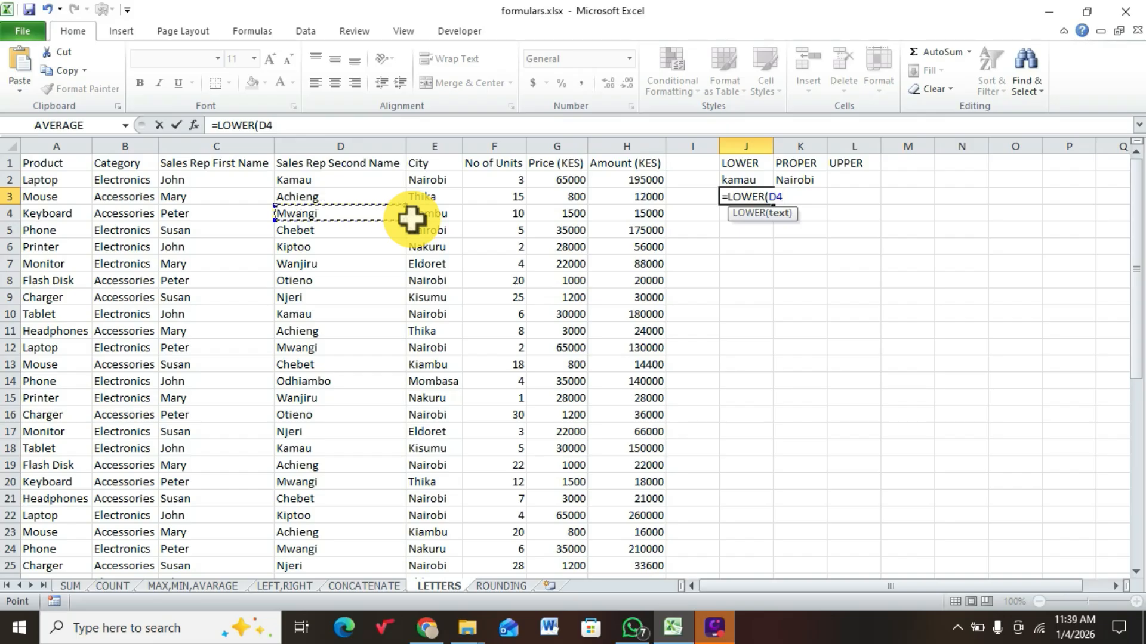
{"action": "key", "text": "Return"}
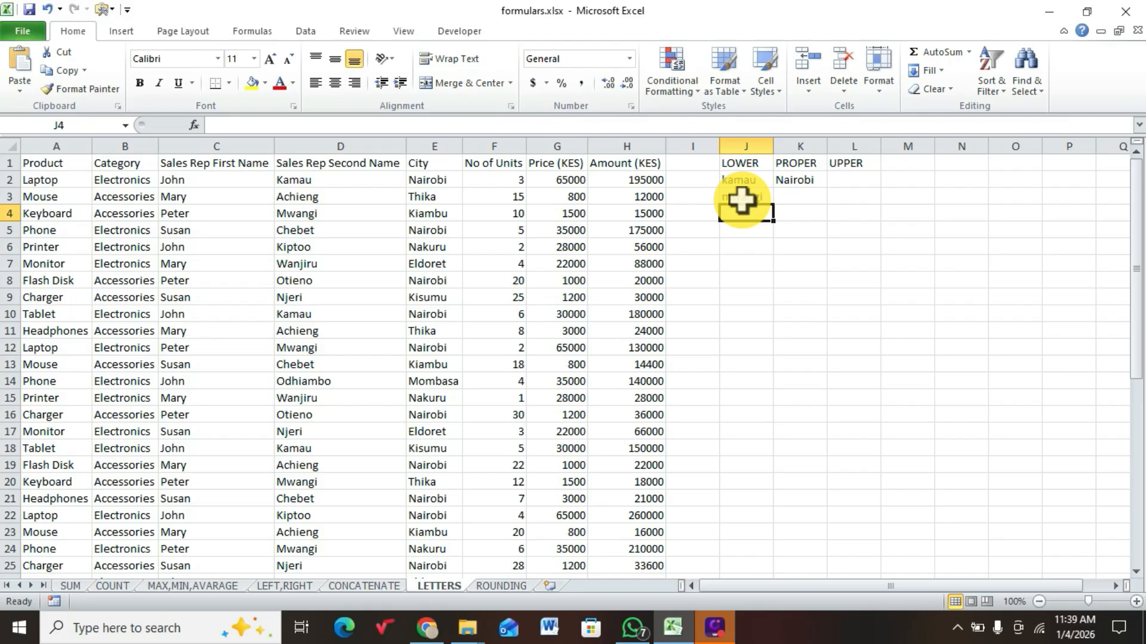
Fill the LOWER formula from J2 down to J46 to cover every row of the sales table.
{"action": "left_click", "coordinate": [749, 174]}
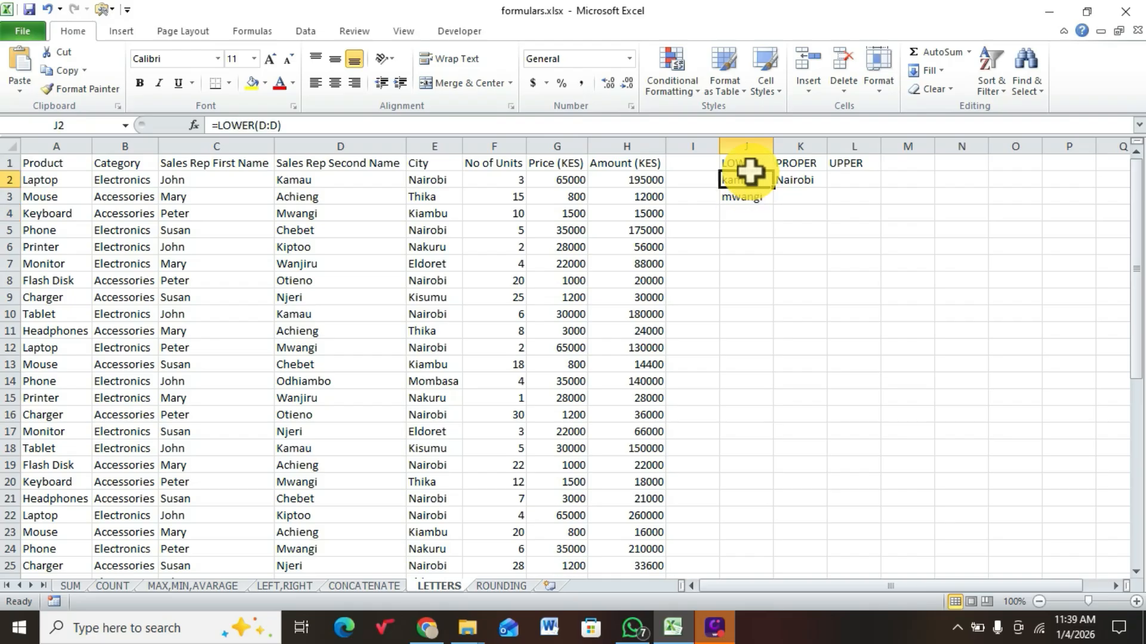
{"action": "left_click_drag", "start_coordinate": [772, 186], "coordinate": [759, 545]}
{"action": "scroll", "coordinate": [826, 422], "scroll_direction": "up", "scroll_amount": 8}
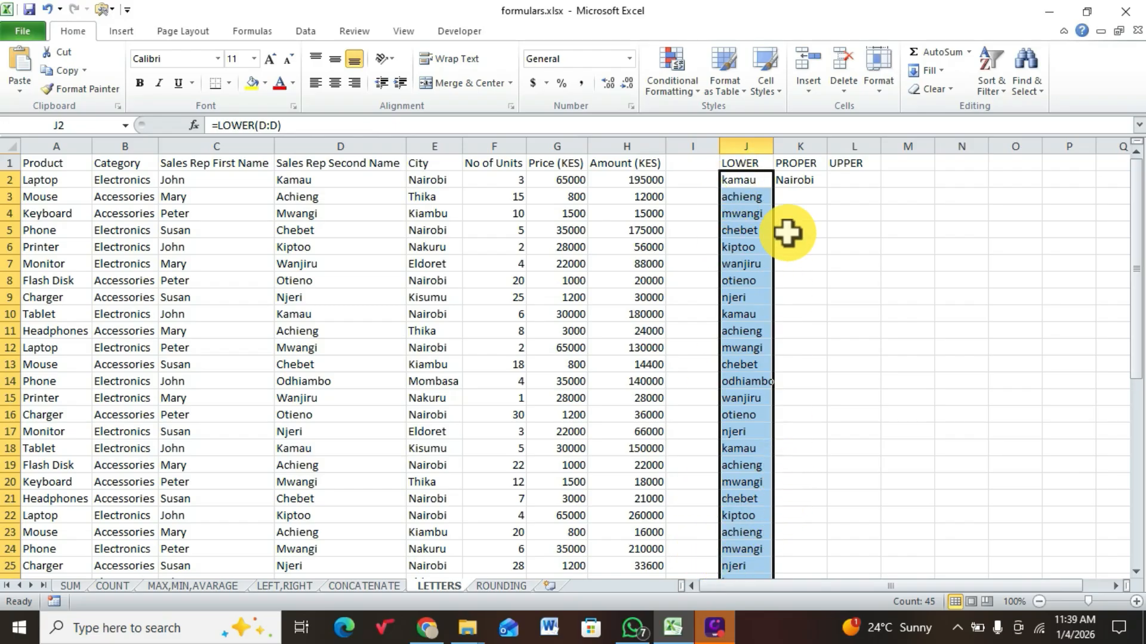
Enter =UPPER(C2) in L2 to convert the sales rep's first name to uppercase.
{"action": "left_click", "coordinate": [841, 177]}
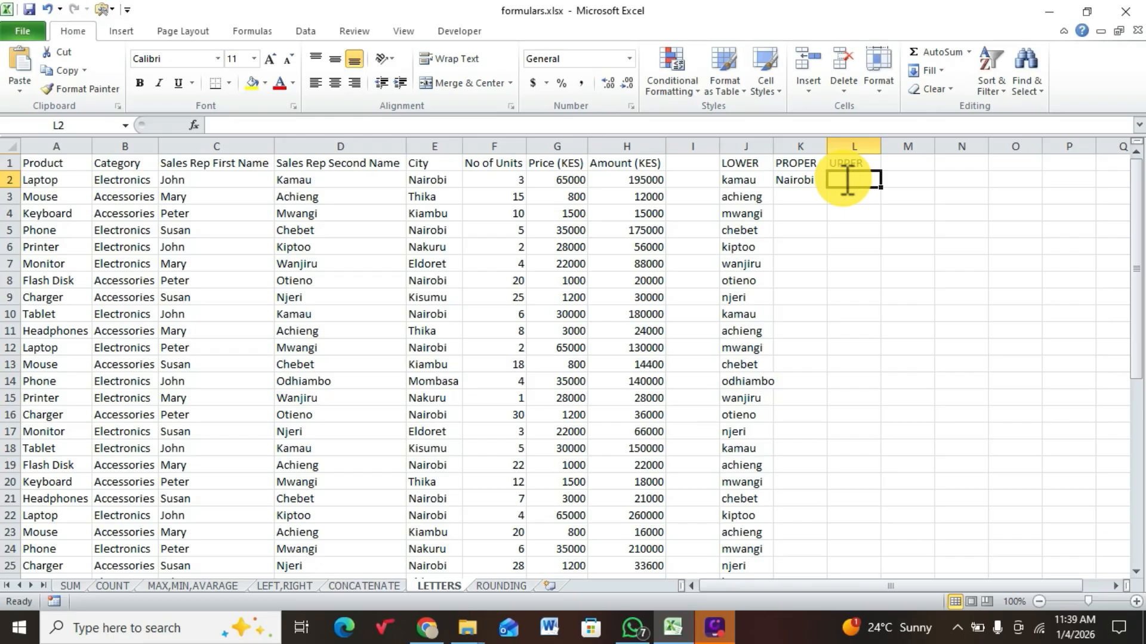
{"action": "type", "text": "=u"}
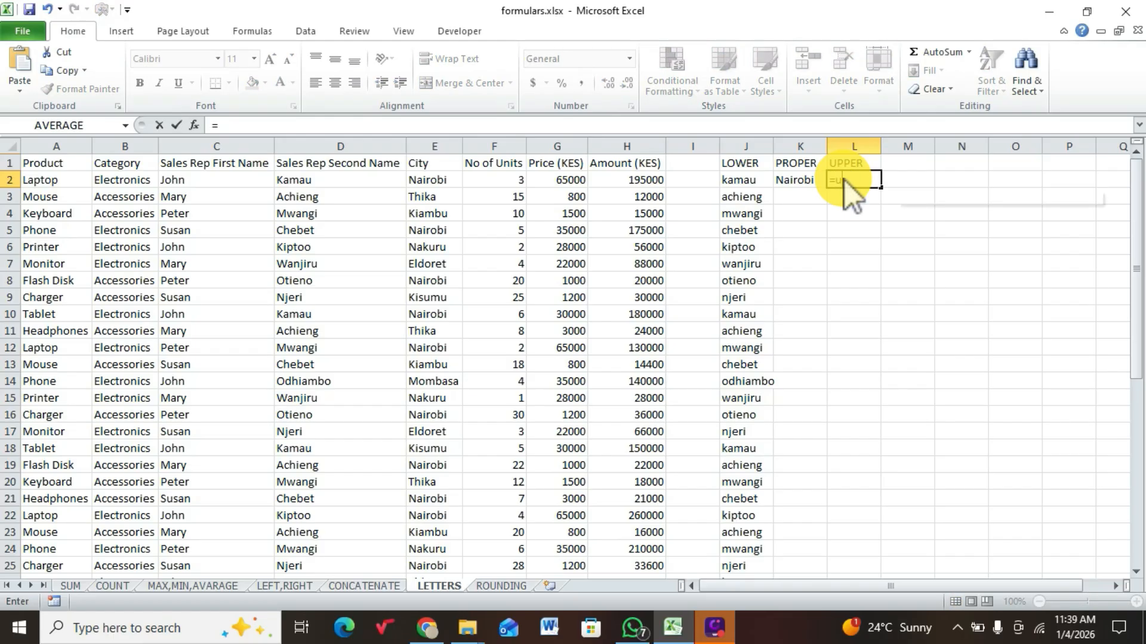
{"action": "type", "text": "pp"}
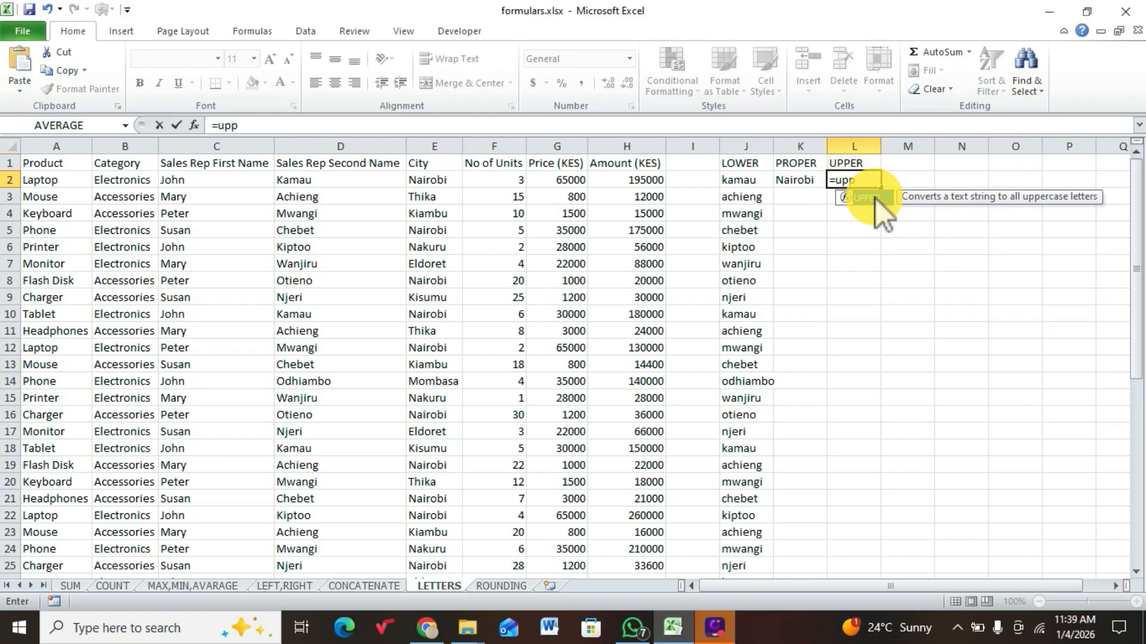
{"action": "double_click", "coordinate": [875, 198]}
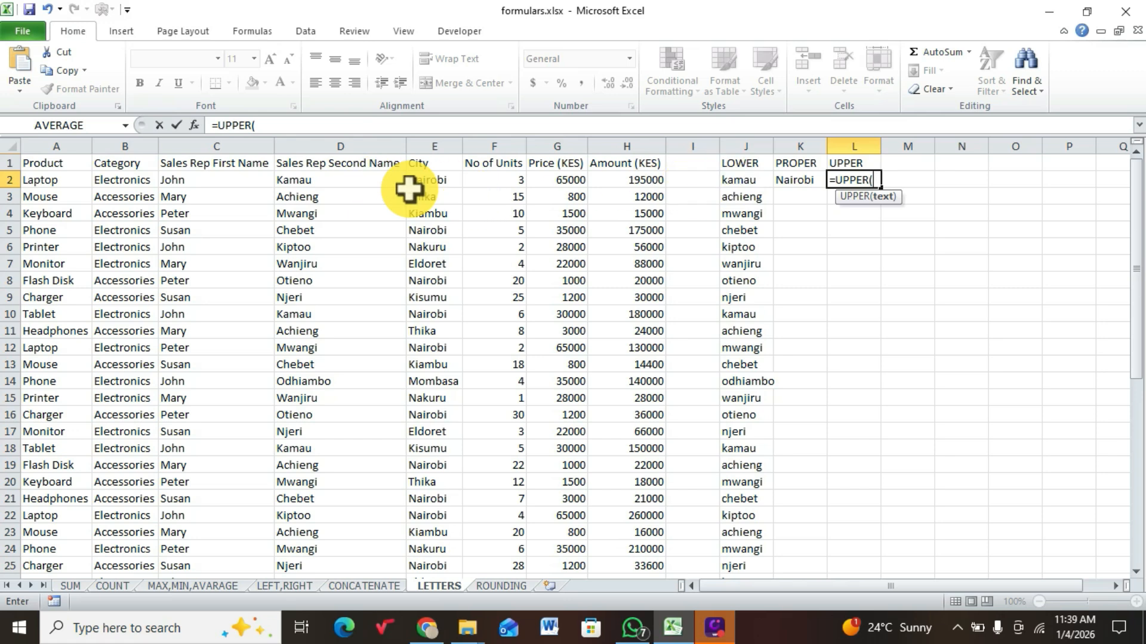
{"action": "left_click", "coordinate": [165, 174]}
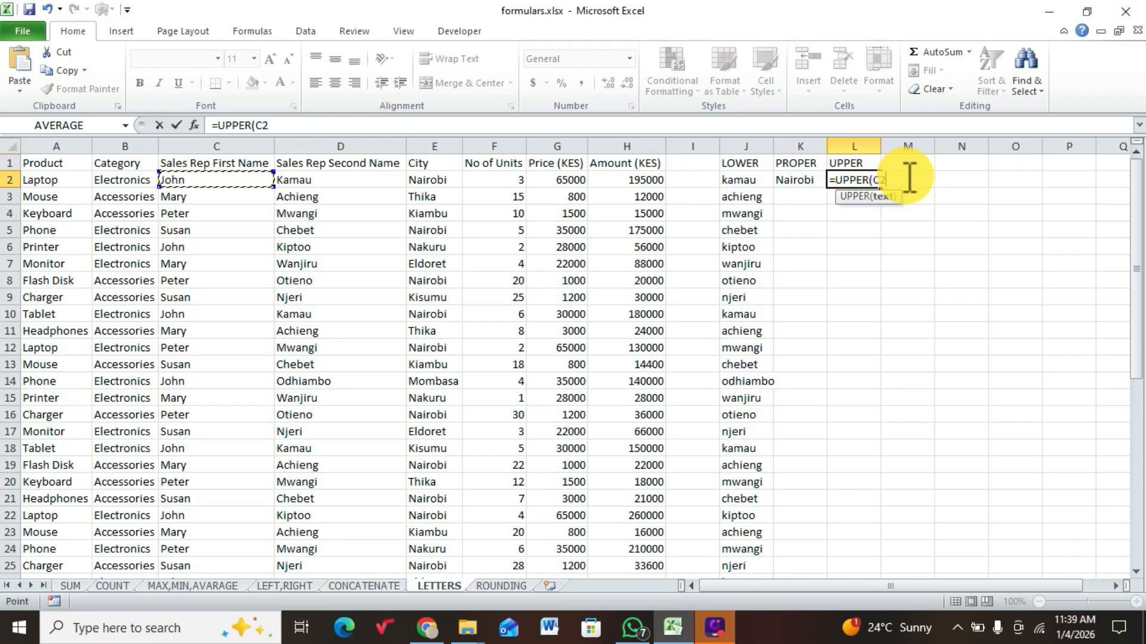
{"action": "key", "text": "Return"}
Fill the UPPER formula from L2 down to L46.
{"action": "left_click_drag", "start_coordinate": [869, 175], "coordinate": [852, 563]}
{"action": "left_click", "coordinate": [872, 180]}
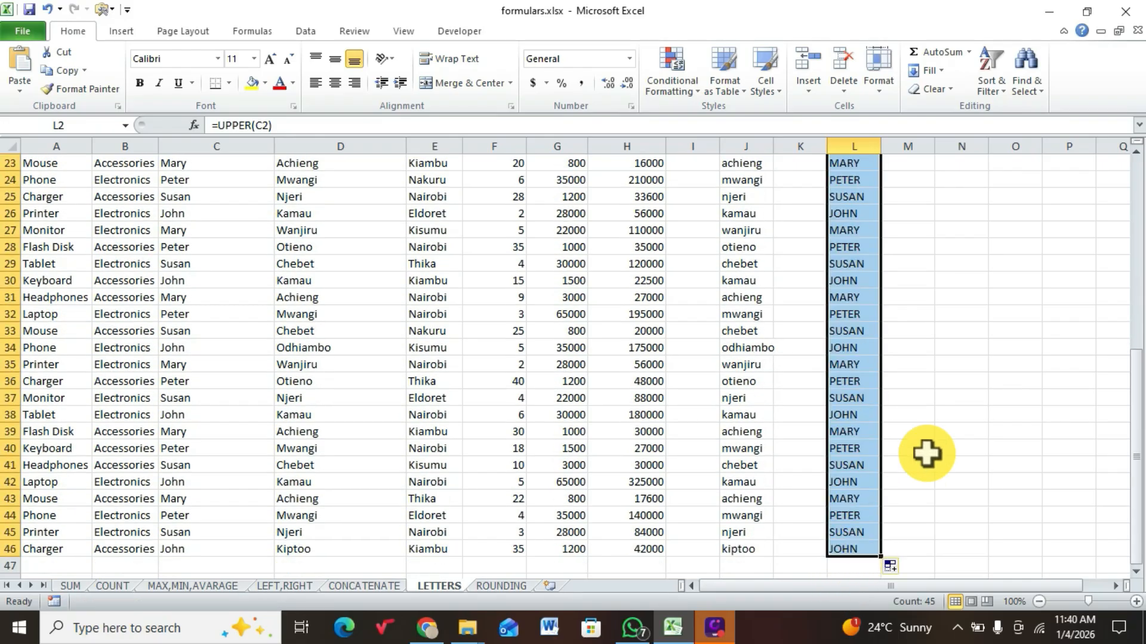
{"action": "scroll", "coordinate": [951, 323], "scroll_direction": "up", "scroll_amount": 8}
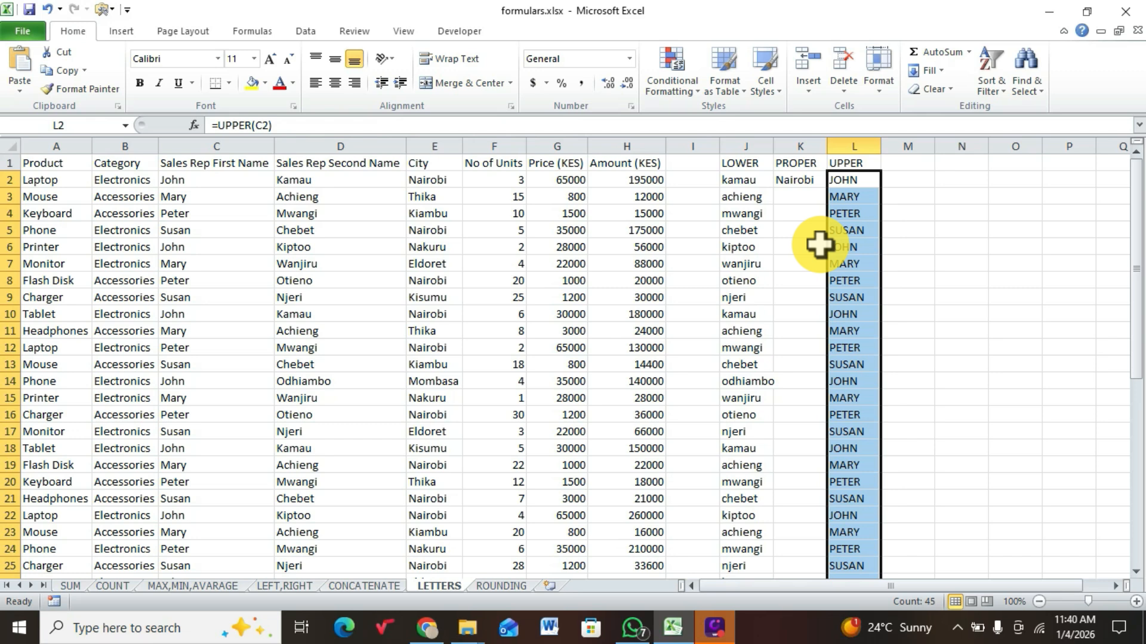
Compare the PROPER formula in K2 with the LOWER formula in J2, and leave K2 selected.
{"action": "left_click", "coordinate": [798, 197]}
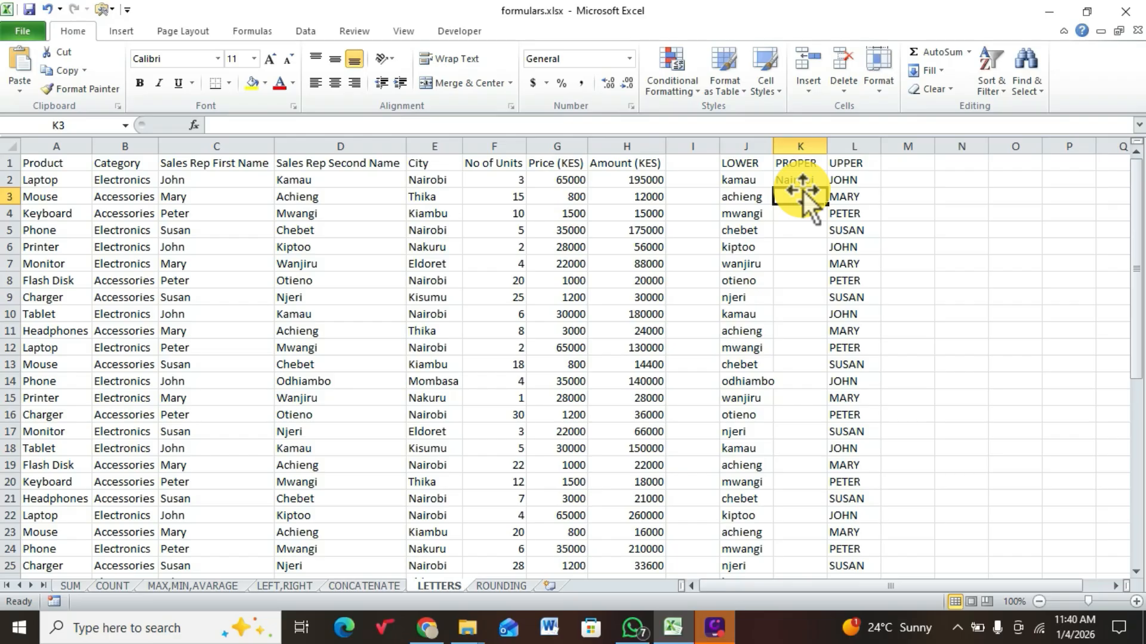
{"action": "left_click", "coordinate": [800, 182]}
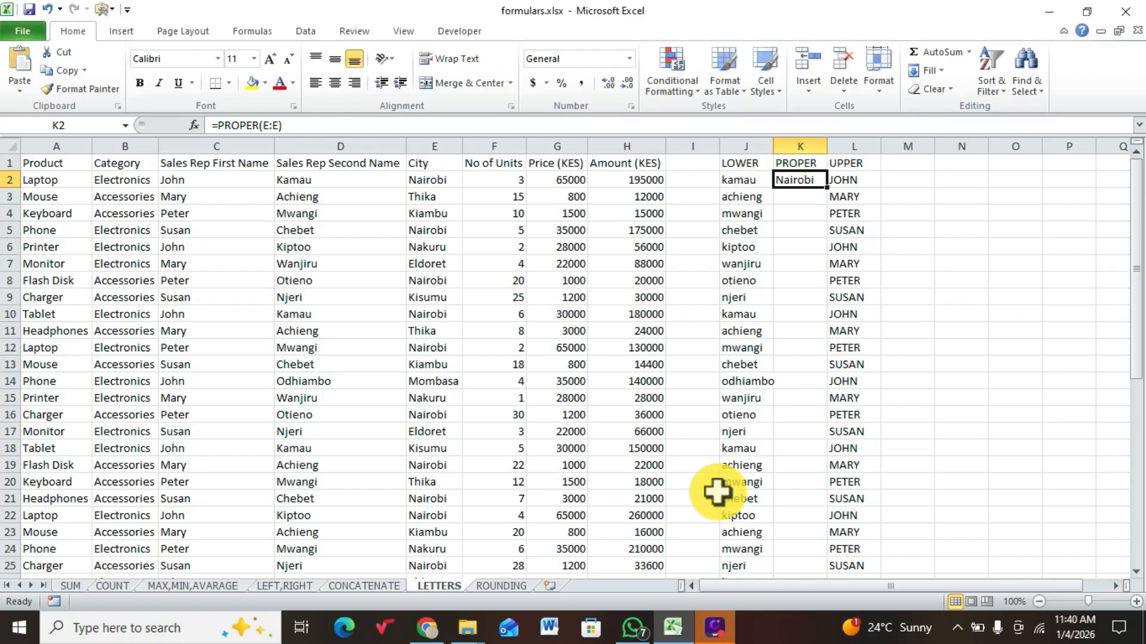
{"action": "left_click", "coordinate": [742, 182]}
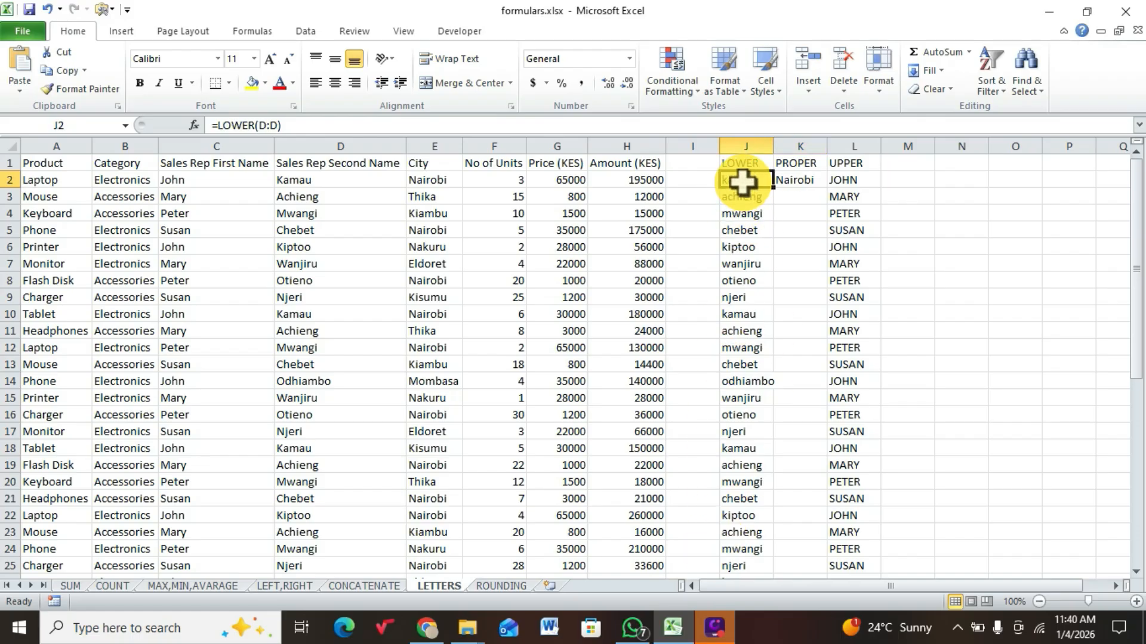
{"action": "left_click", "coordinate": [784, 180]}
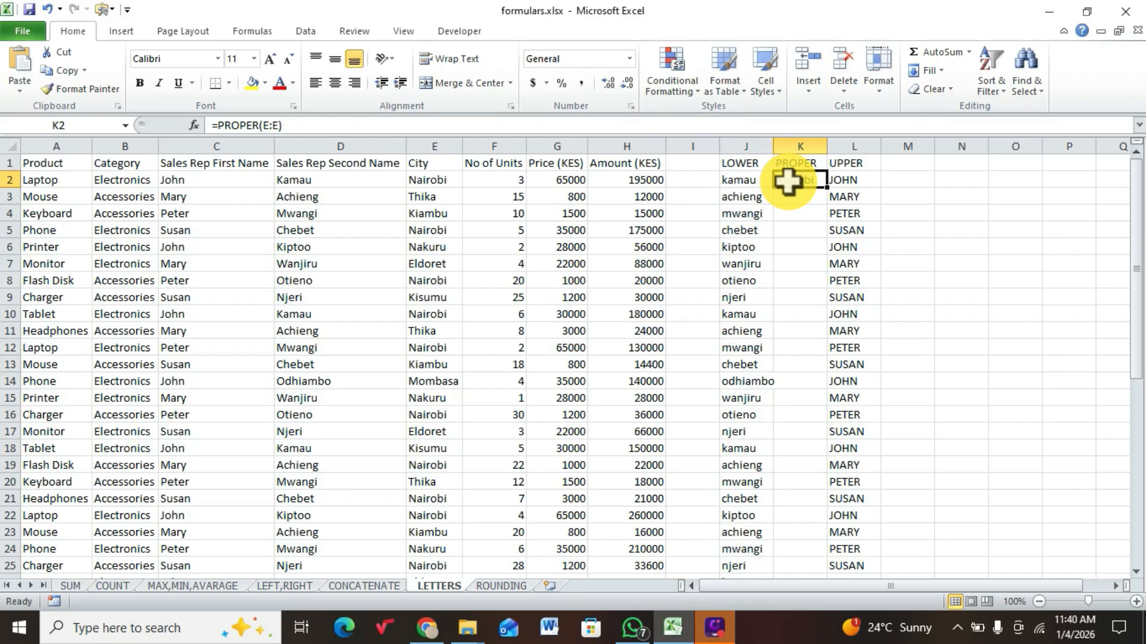
Replace the formula in K2 with =PROPER(J2) to capitalize the first letter of the lowercase name.
{"action": "double_click", "coordinate": [788, 181]}
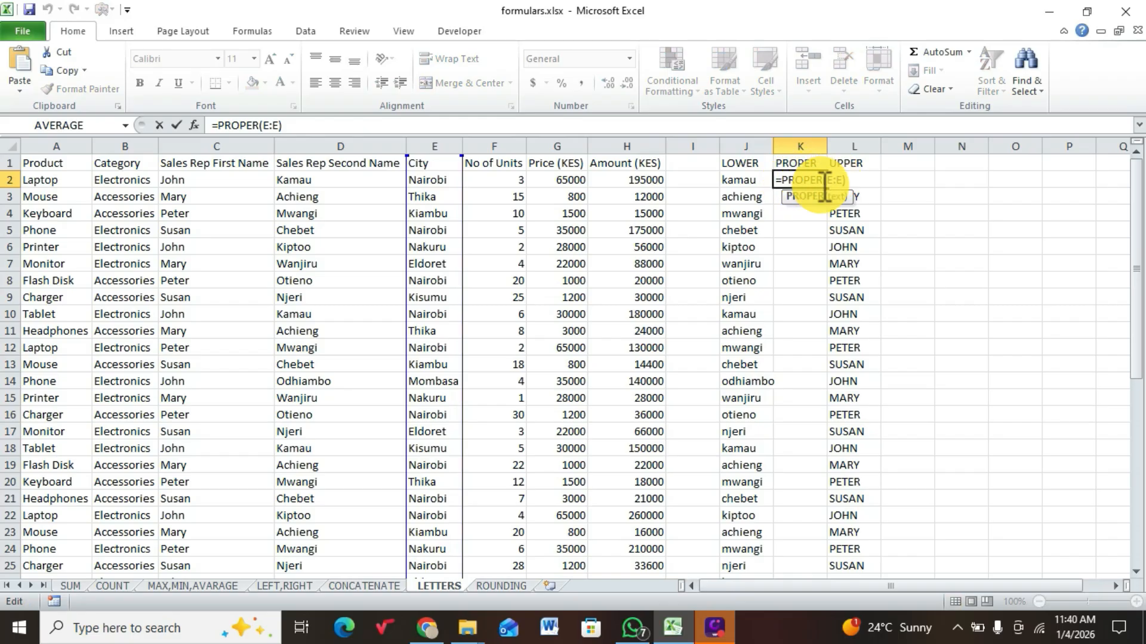
{"action": "key", "text": "BackSpace"}
{"action": "key", "text": "BackSpace"}
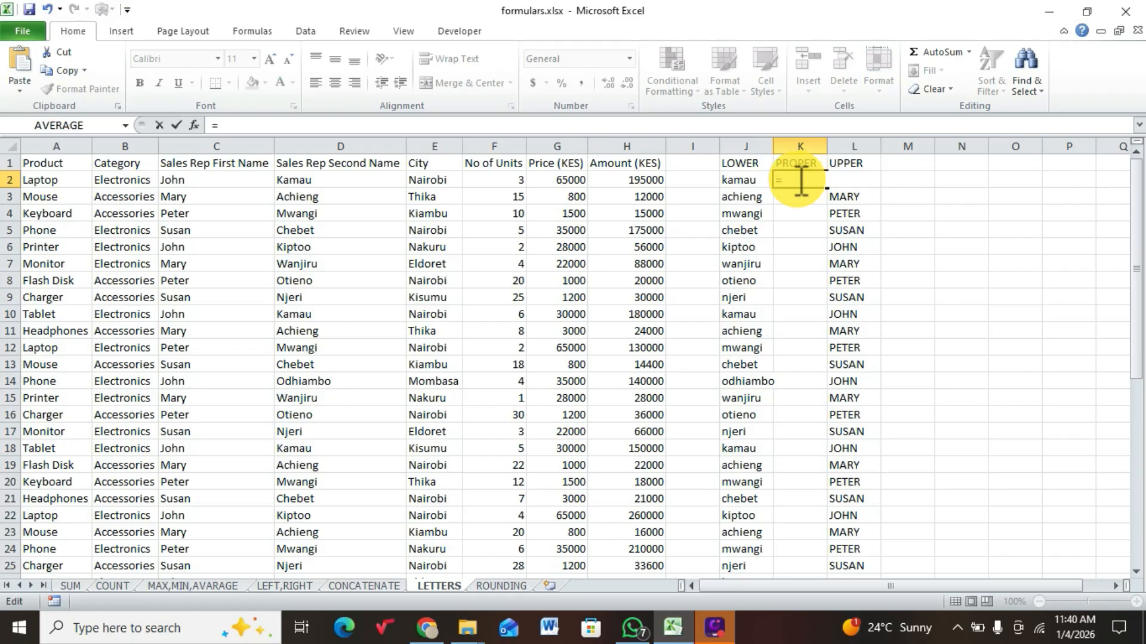
{"action": "type", "text": "pr"}
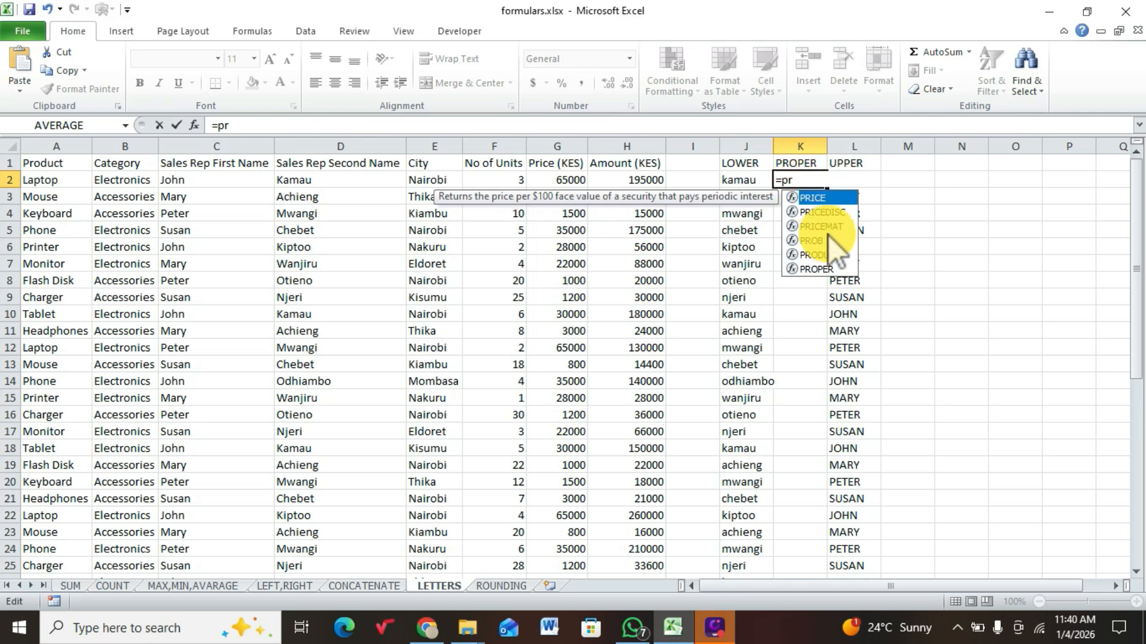
{"action": "double_click", "coordinate": [818, 268]}
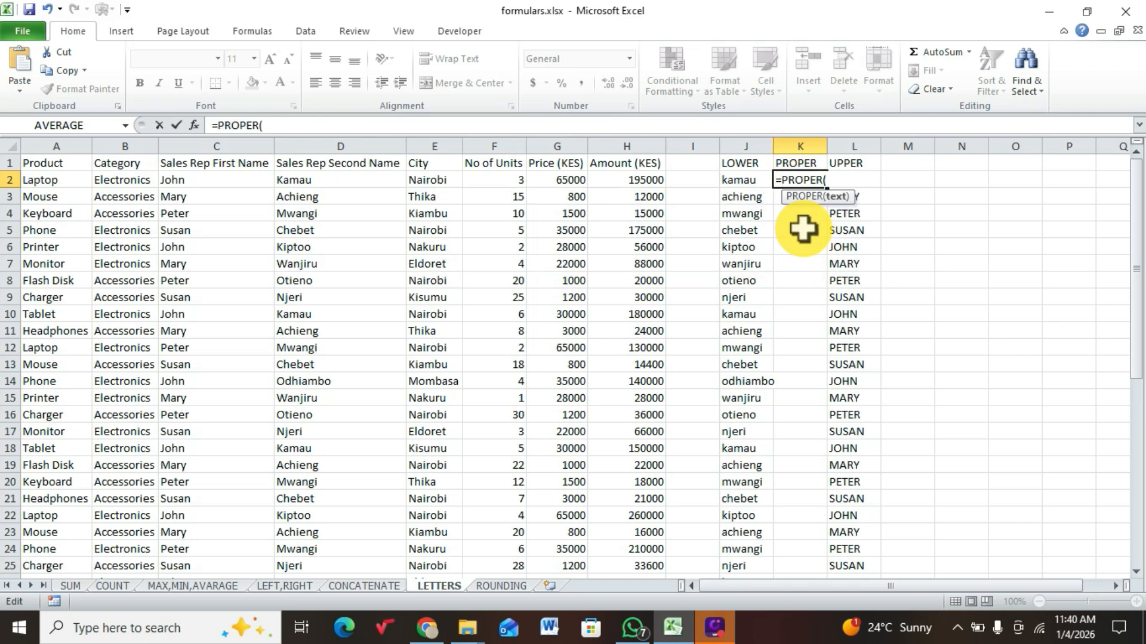
{"action": "left_click", "coordinate": [734, 184]}
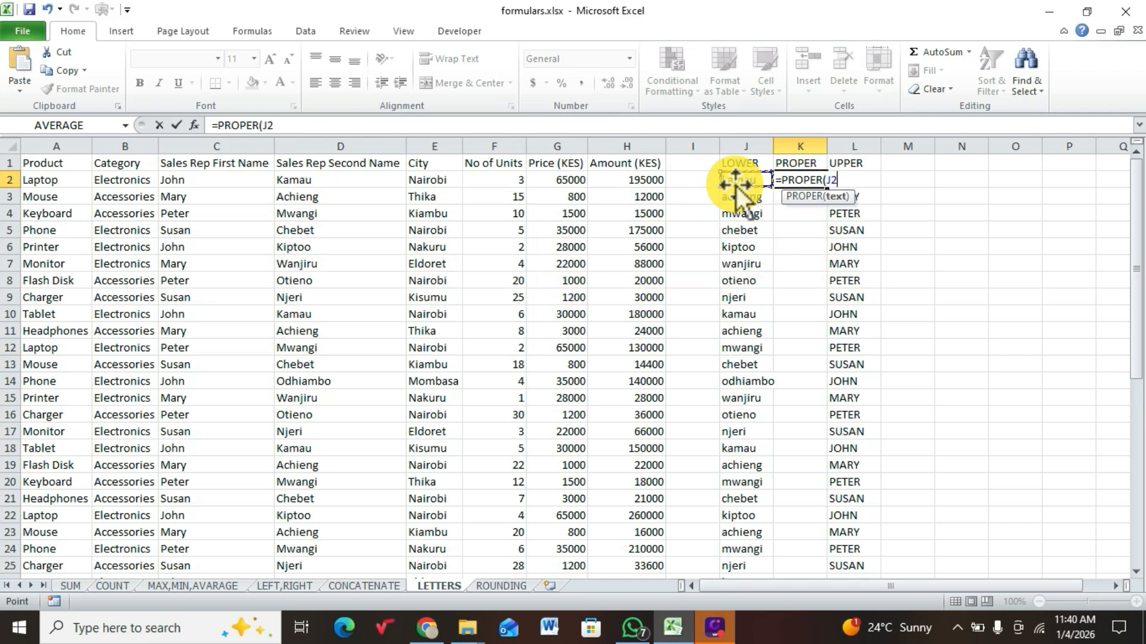
{"action": "key", "text": "Return"}
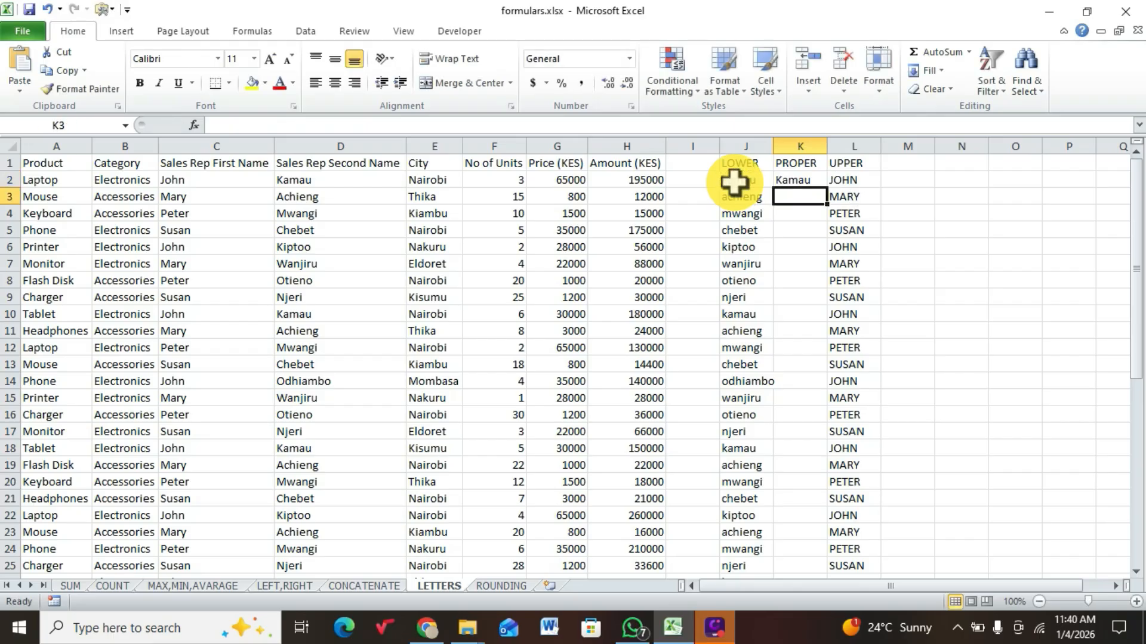
Fill the PROPER formula from K2 down to K46 and compare the LOWER and PROPER columns.
{"action": "left_click", "coordinate": [793, 179]}
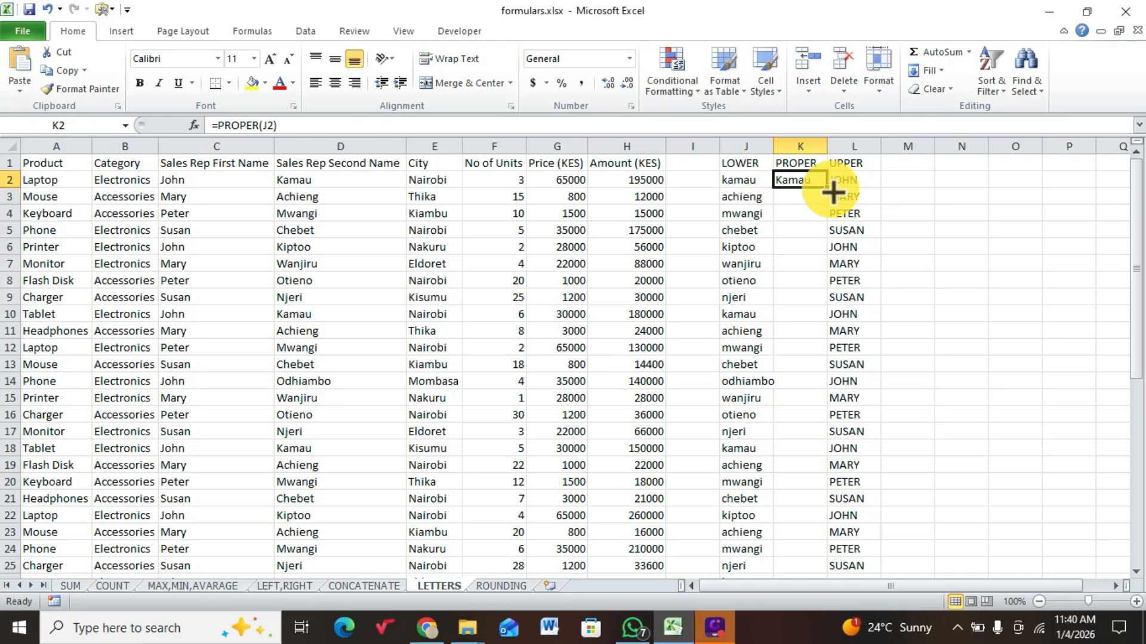
{"action": "left_click_drag", "start_coordinate": [831, 191], "coordinate": [814, 558]}
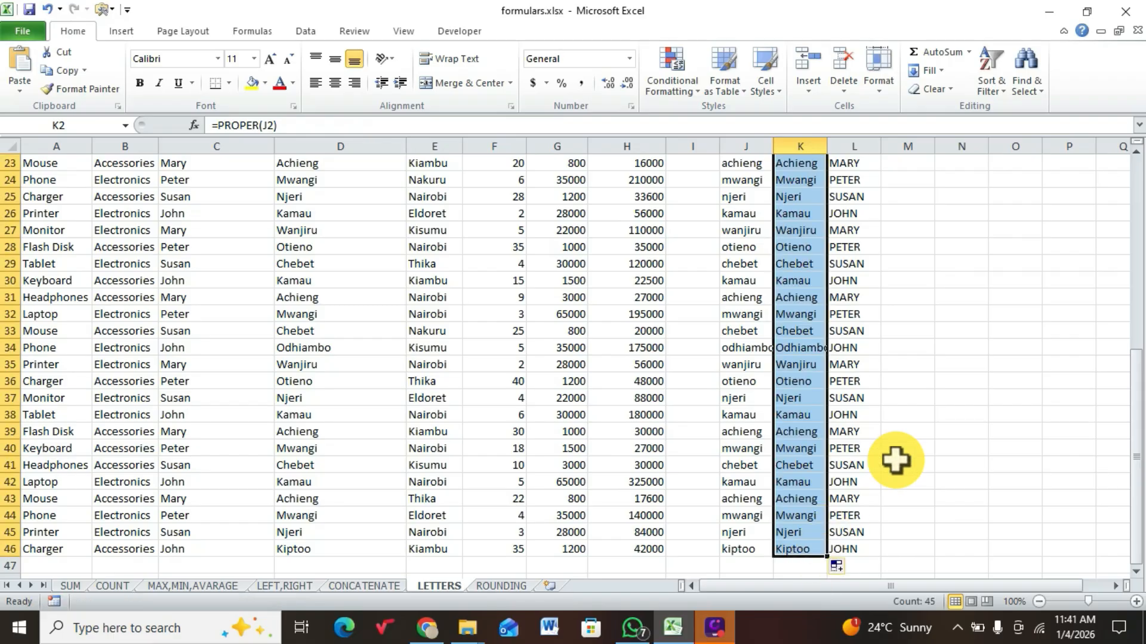
{"action": "scroll", "coordinate": [957, 361], "scroll_direction": "up", "scroll_amount": 3}
{"action": "scroll", "coordinate": [823, 294], "scroll_direction": "up", "scroll_amount": 5}
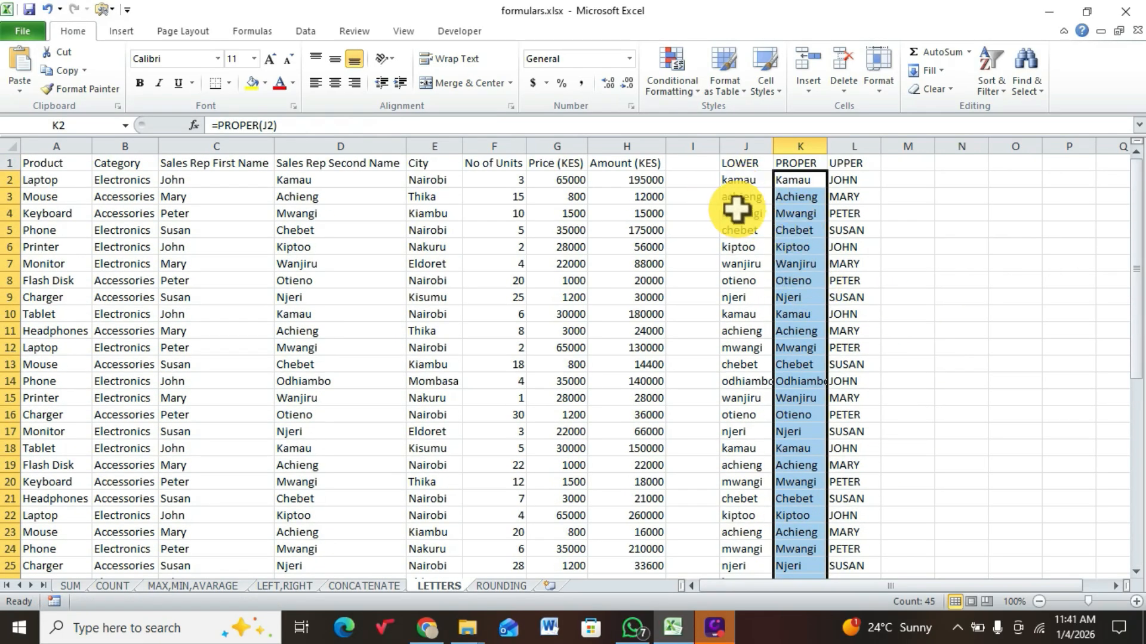
{"action": "left_click", "coordinate": [732, 145]}
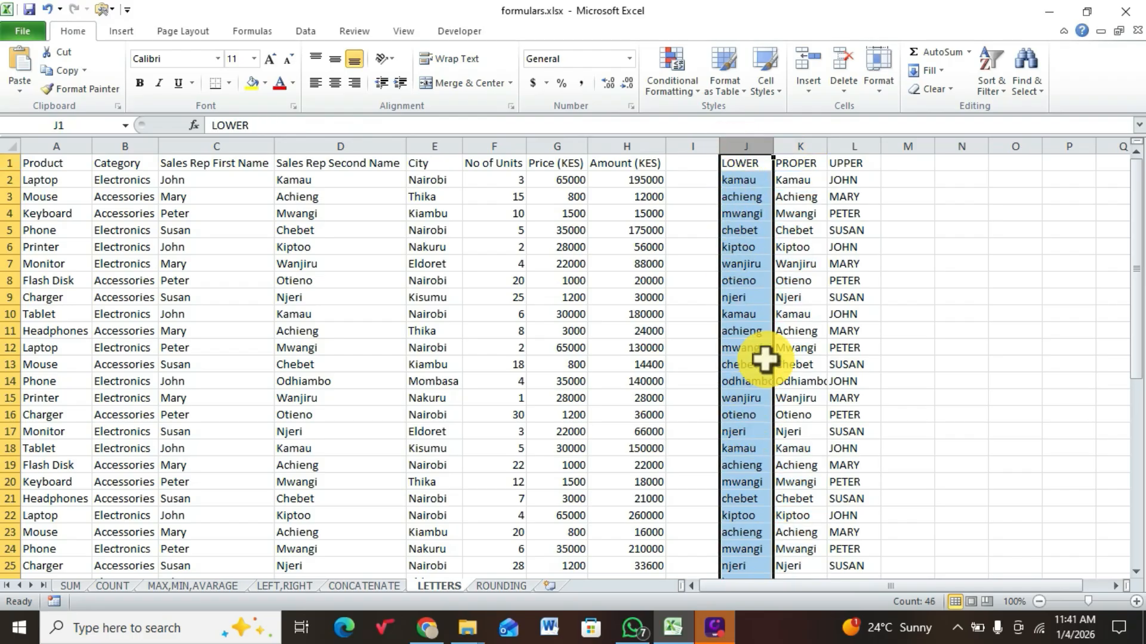
{"action": "left_click", "coordinate": [786, 143]}
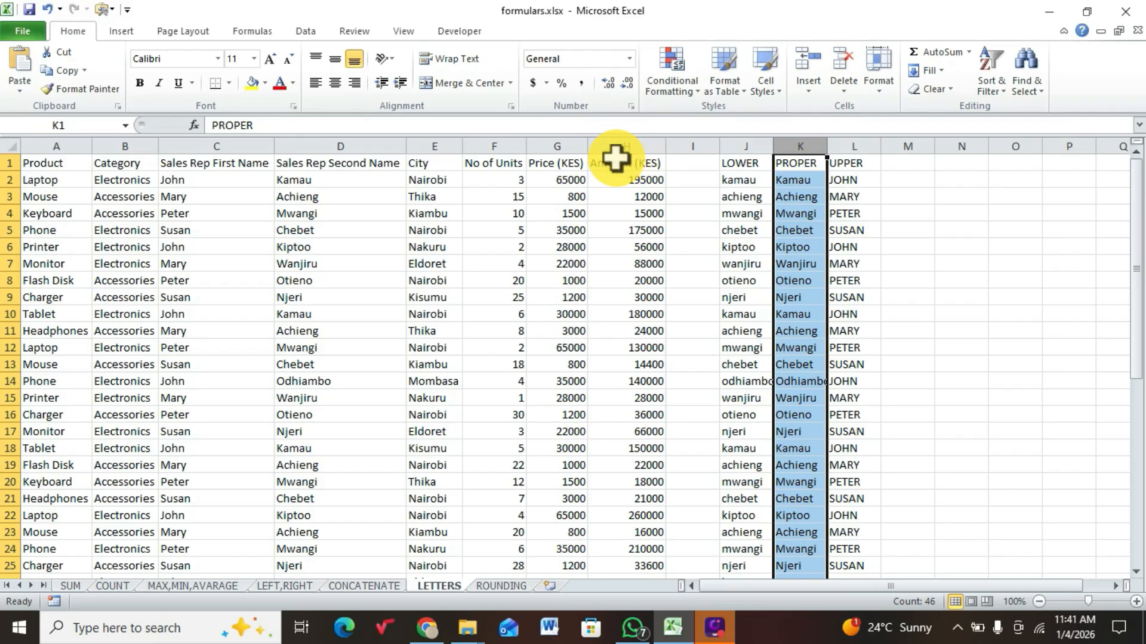
Go to the ROUNDING sheet and examine the AVERAGEIF formula in J3 and the ROUND formula in K3.
{"action": "left_click", "coordinate": [501, 586]}
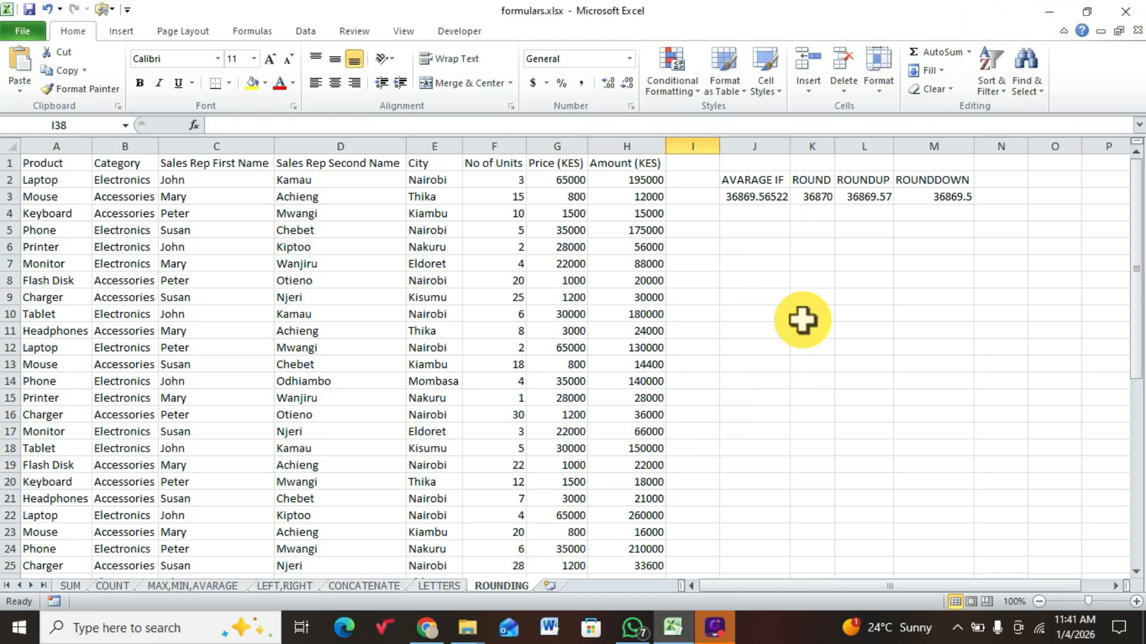
{"action": "left_click", "coordinate": [762, 201]}
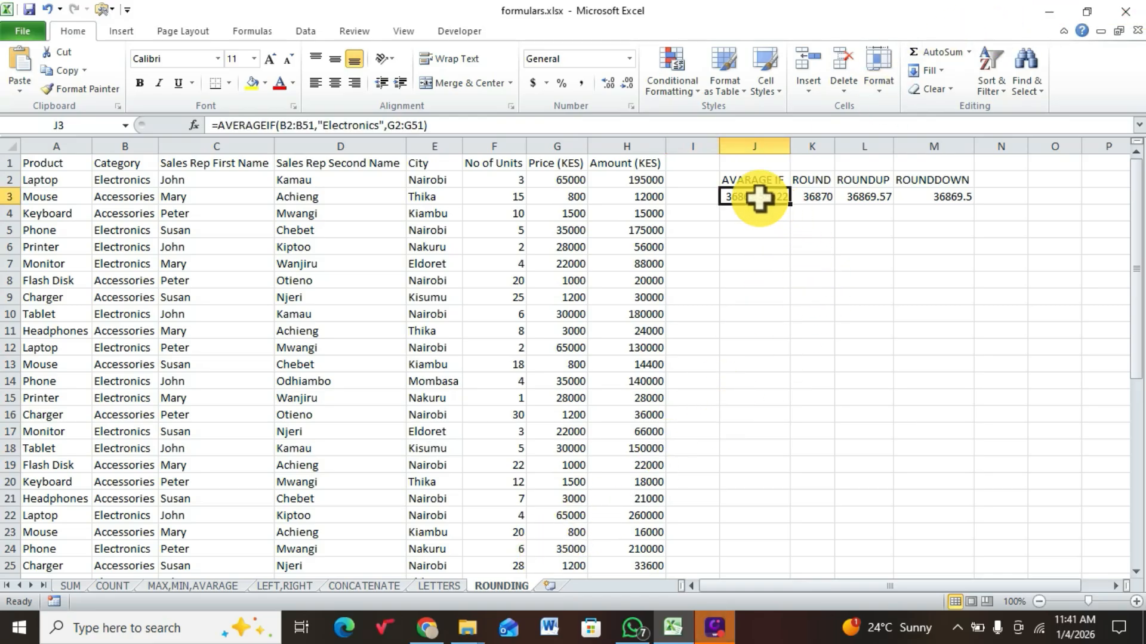
{"action": "double_click", "coordinate": [764, 199]}
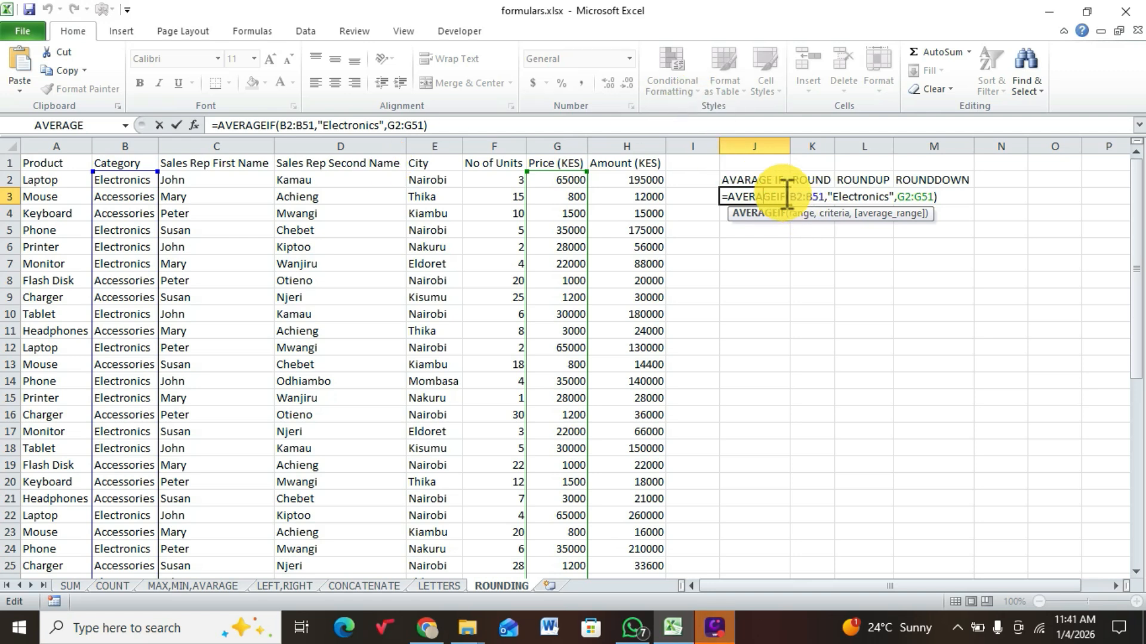
{"action": "key", "text": "Return"}
{"action": "left_click", "coordinate": [762, 195]}
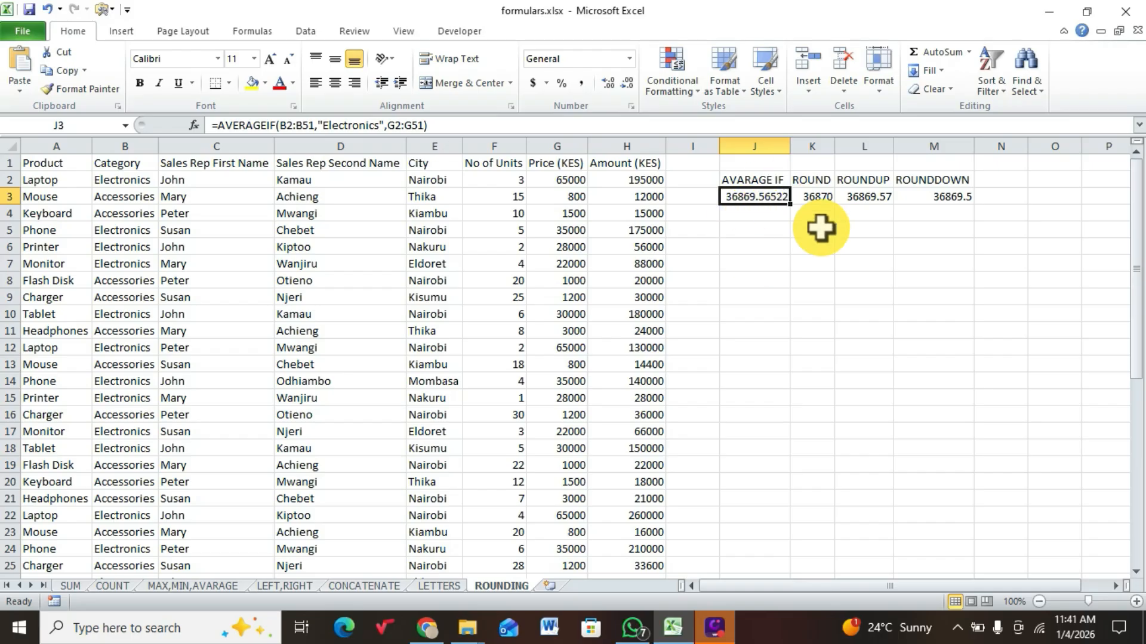
{"action": "left_click", "coordinate": [819, 197]}
{"action": "double_click", "coordinate": [819, 197]}
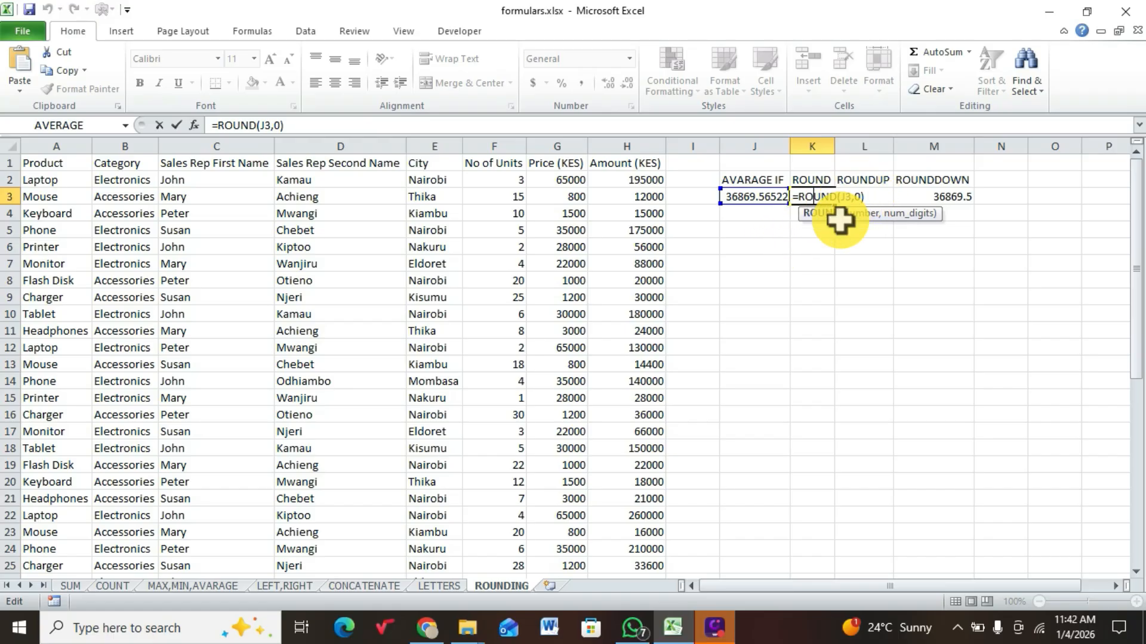
{"action": "left_click", "coordinate": [814, 247]}
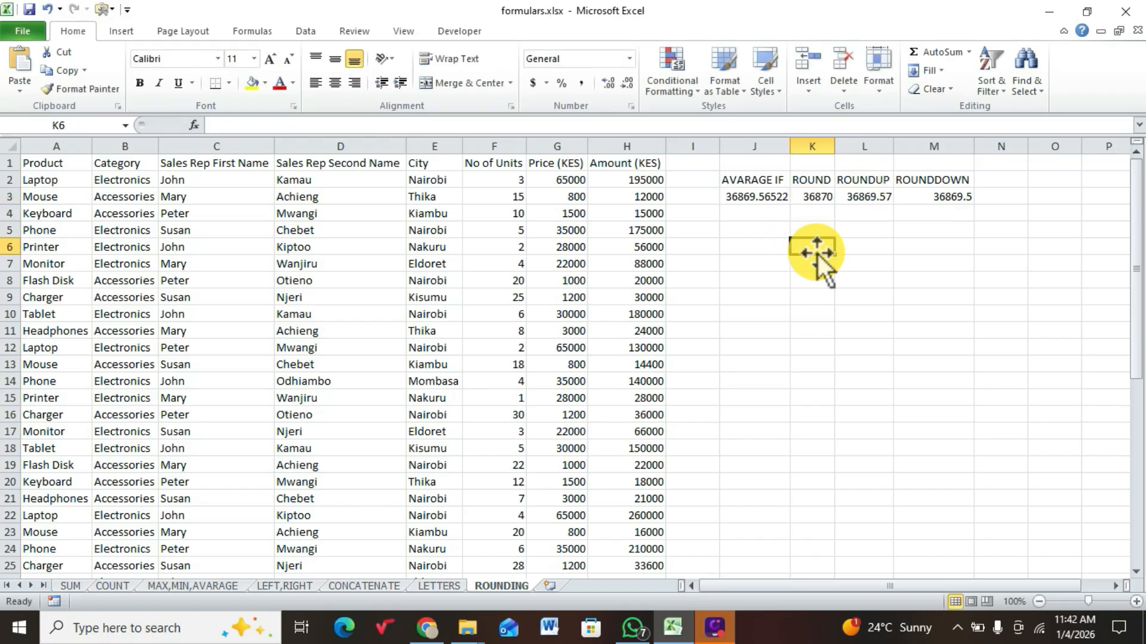
Enter a ROUND formula in K4 that rounds the average in J3 to a whole number.
{"action": "left_click", "coordinate": [810, 216]}
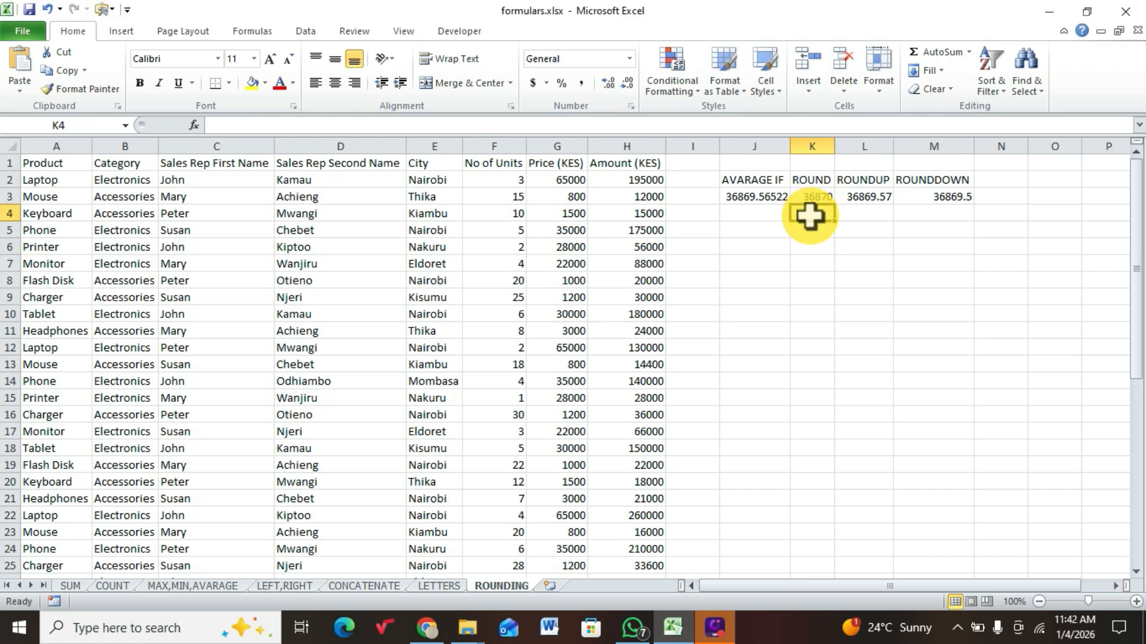
{"action": "type", "text": "="}
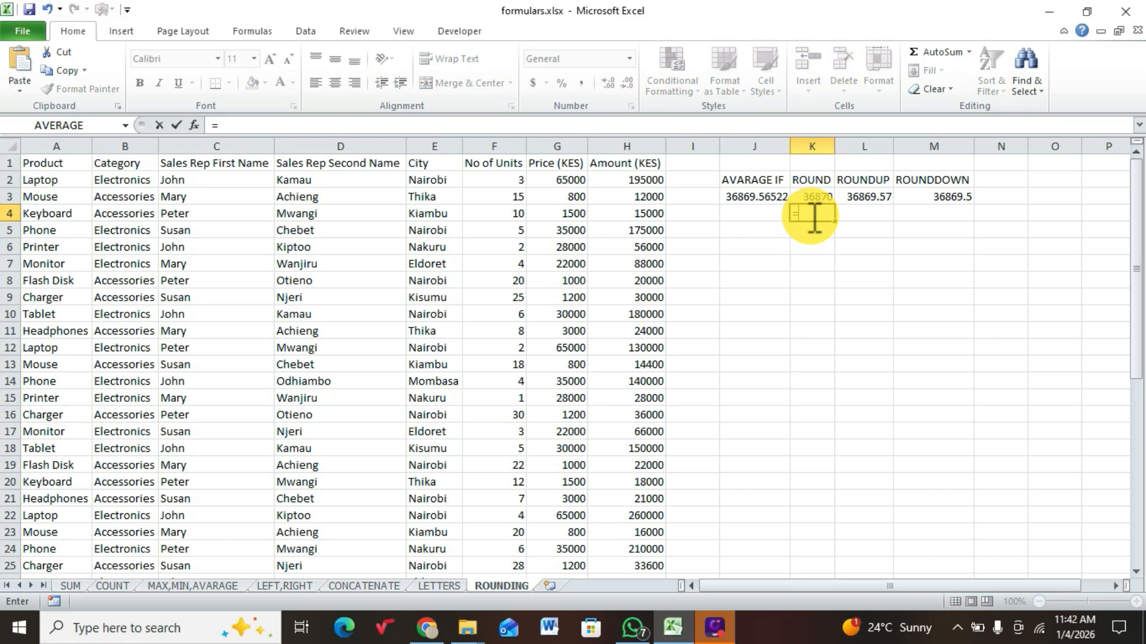
{"action": "type", "text": "ro"}
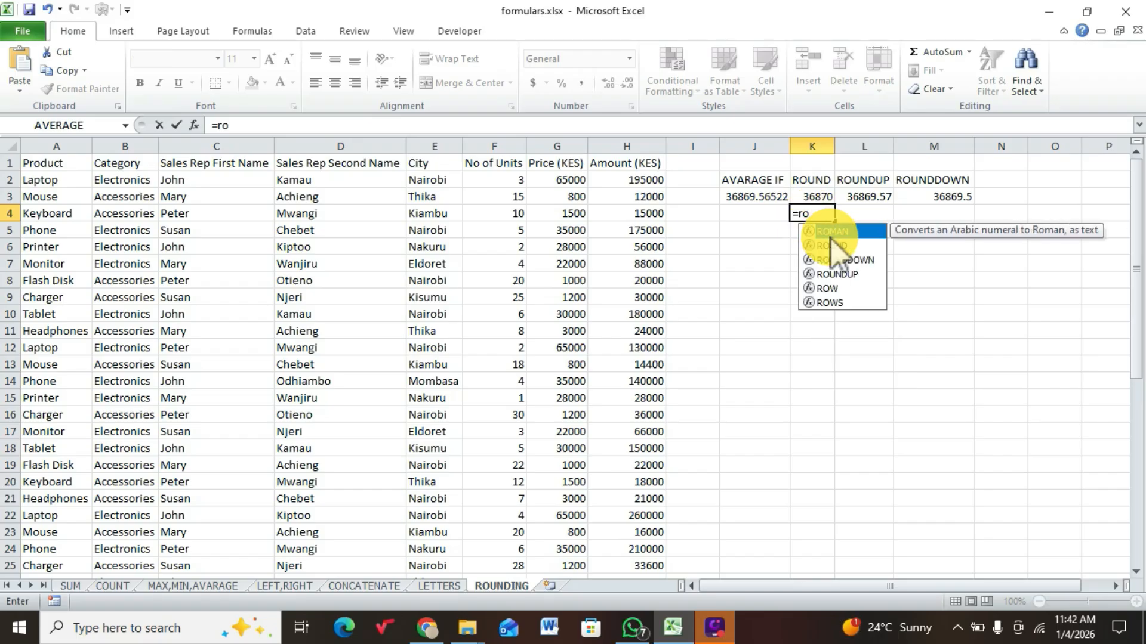
{"action": "left_click", "coordinate": [833, 245]}
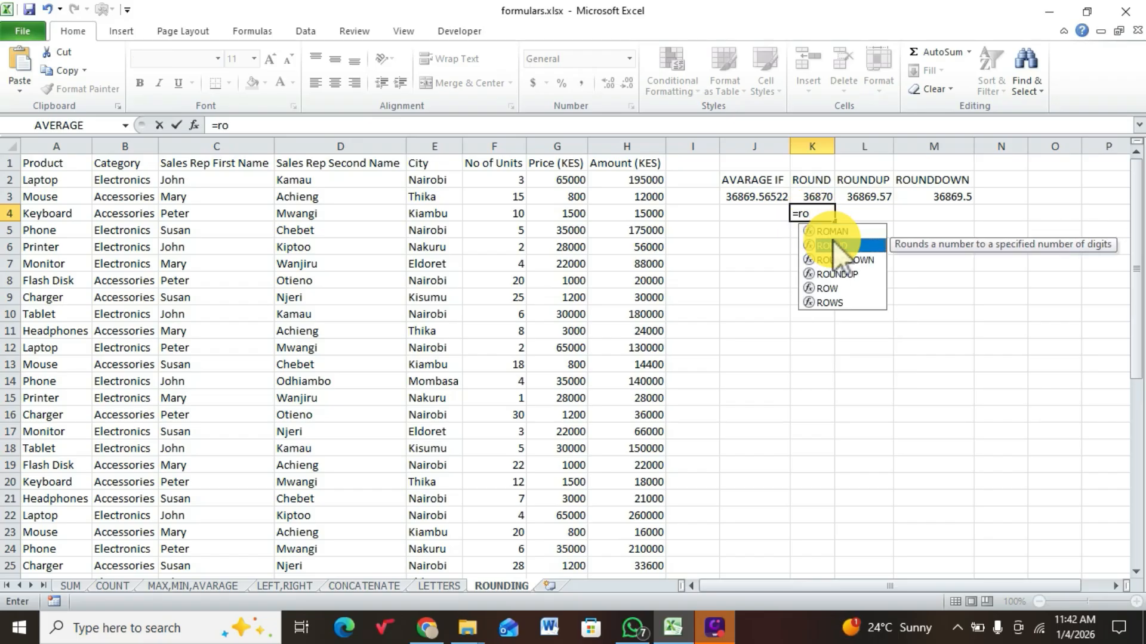
{"action": "double_click", "coordinate": [833, 245]}
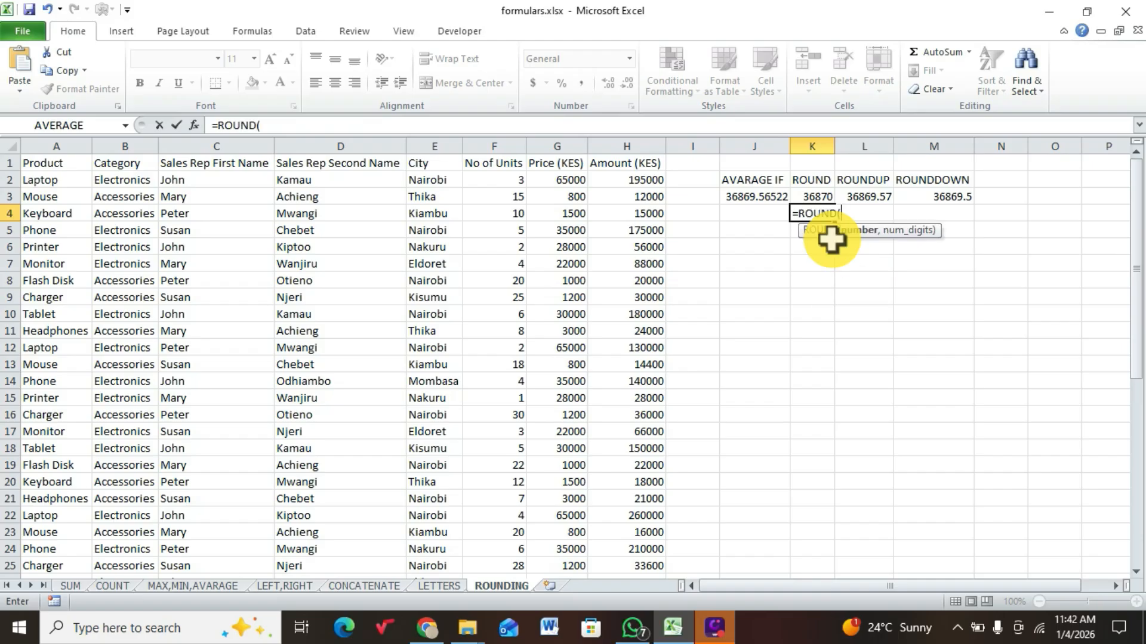
{"action": "left_click", "coordinate": [766, 200]}
{"action": "type", "text": ","}
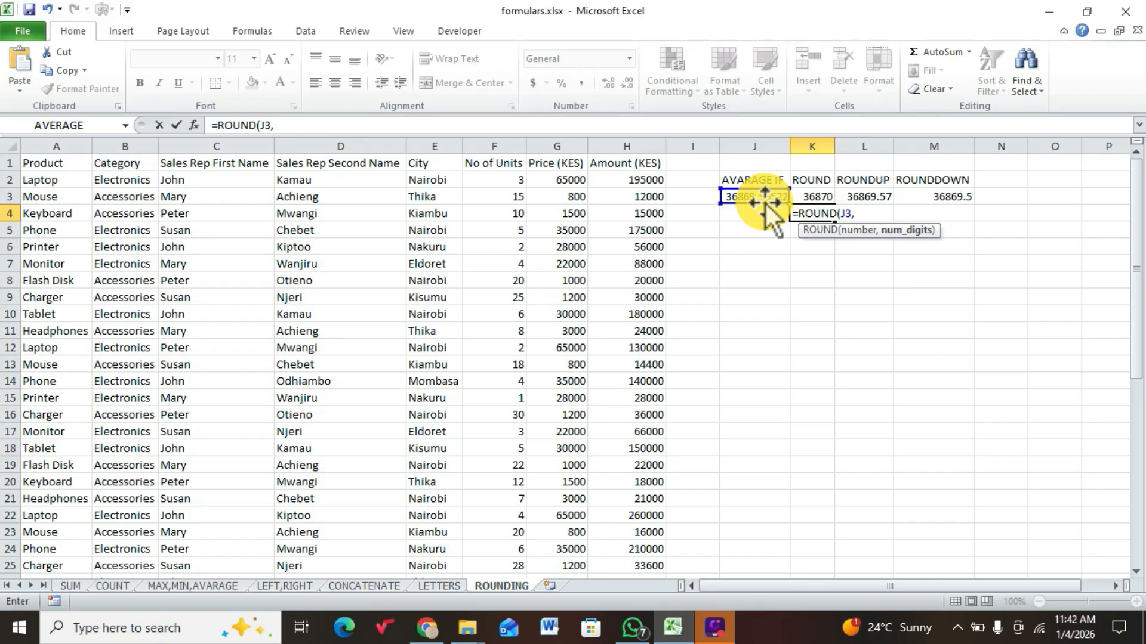
{"action": "type", "text": "1)"}
{"action": "key", "text": "Return"}
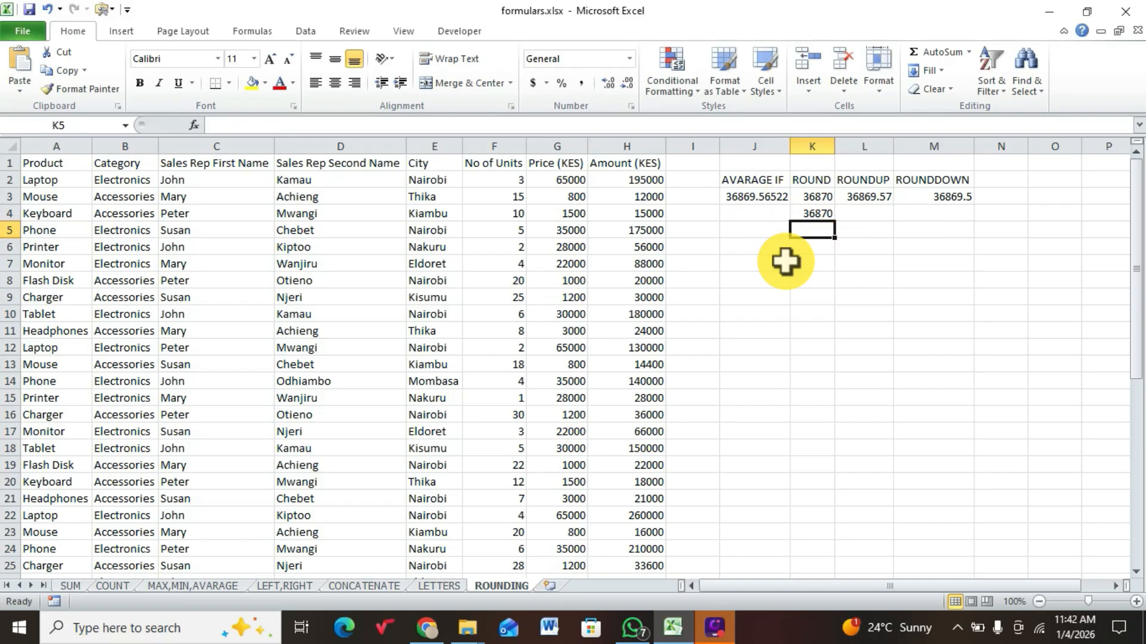
Examine the arguments of the ROUNDUP formula in L3, leaving the formula as it is.
{"action": "left_click", "coordinate": [849, 210]}
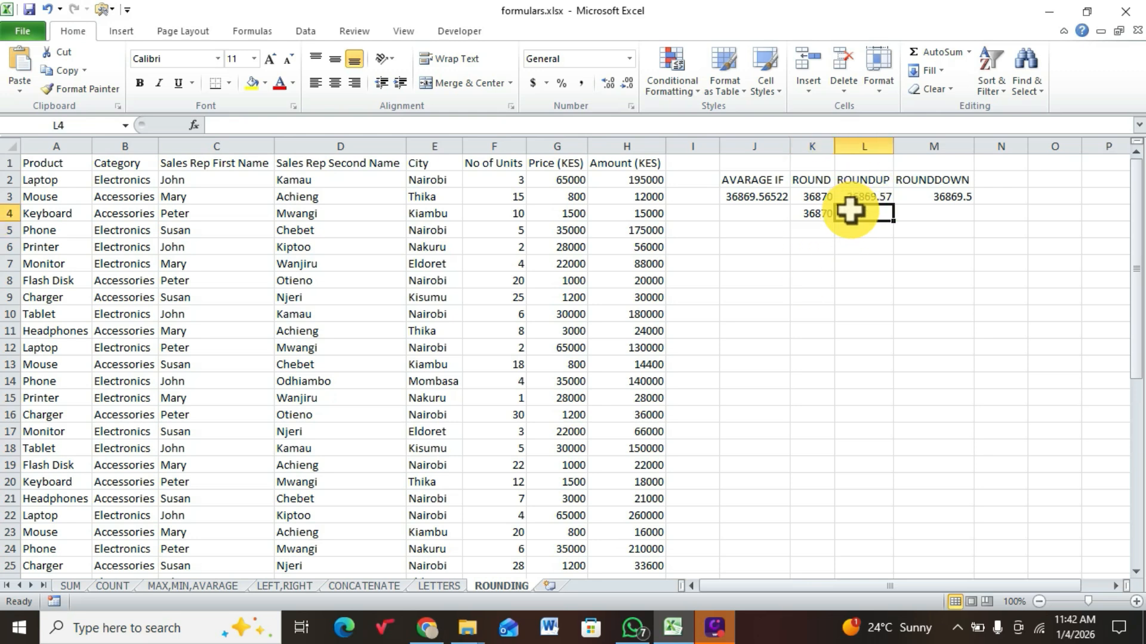
{"action": "double_click", "coordinate": [865, 197]}
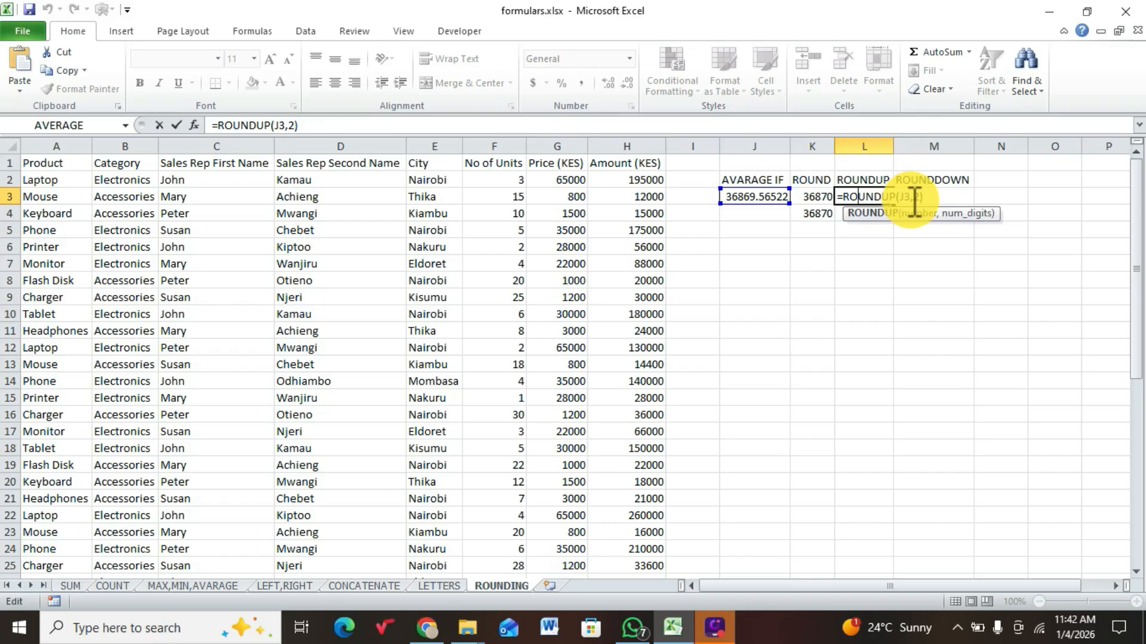
{"action": "left_click", "coordinate": [933, 197]}
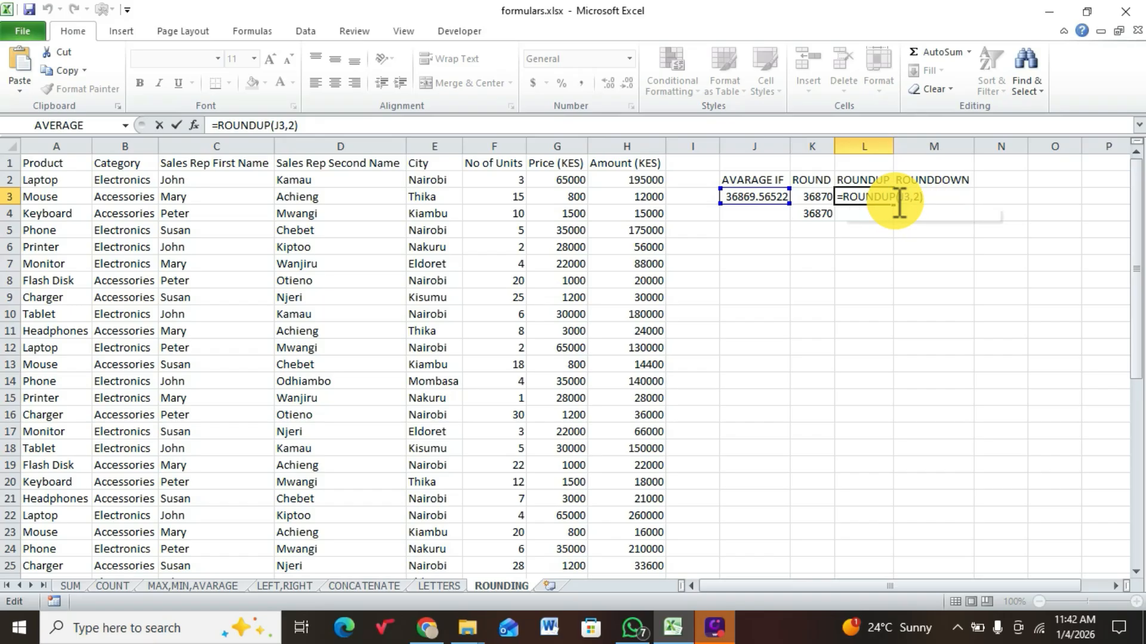
{"action": "left_click", "coordinate": [895, 196]}
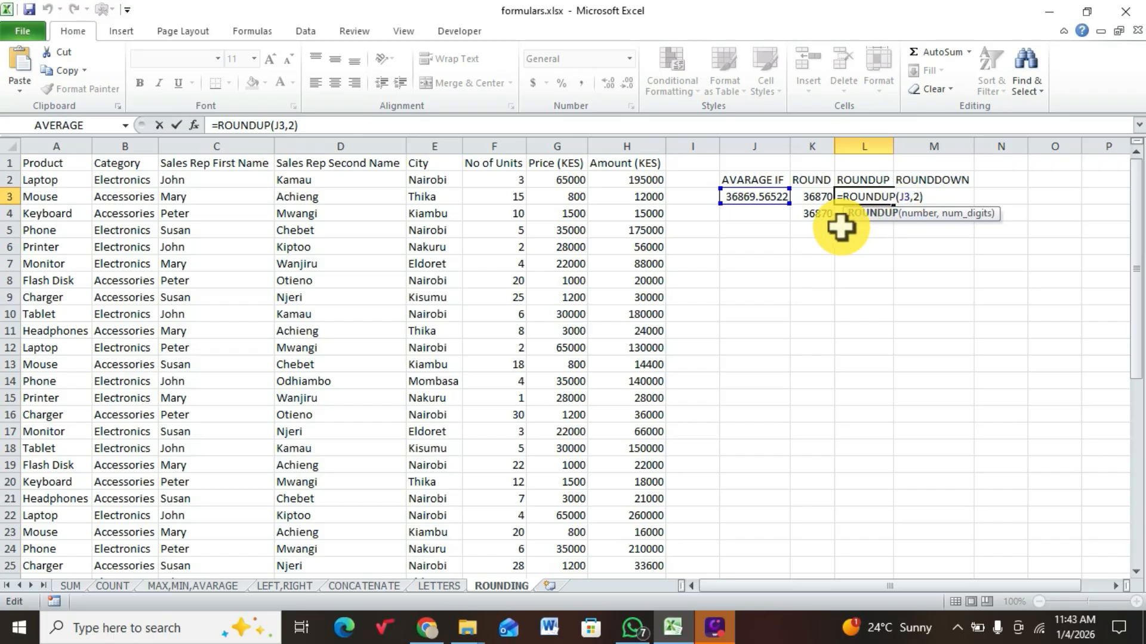
{"action": "key", "text": "Return"}
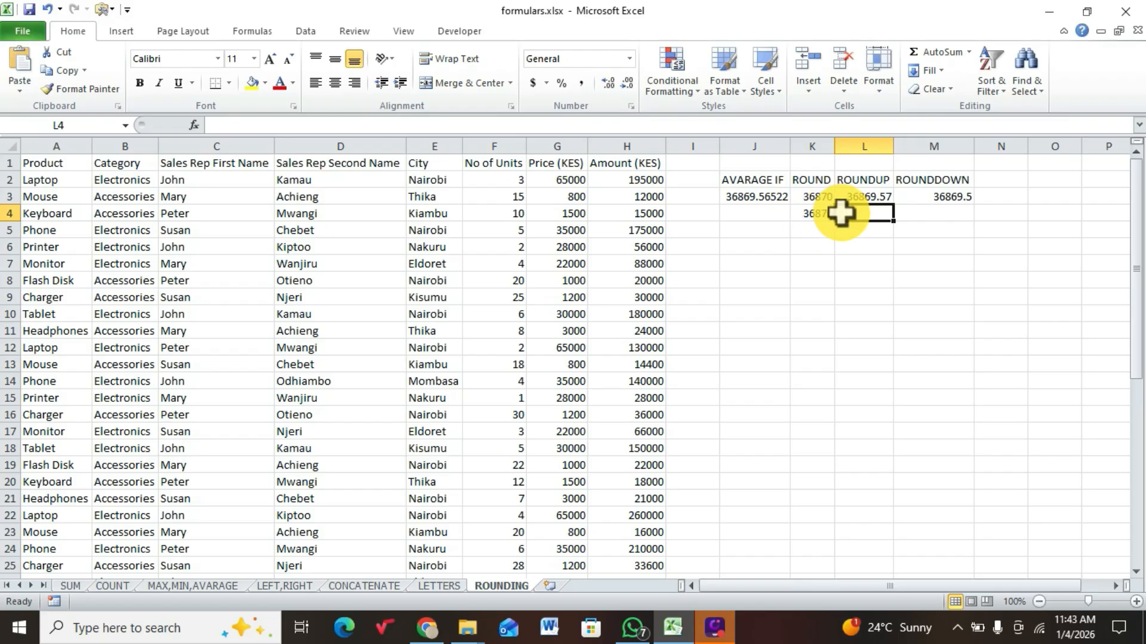
Enter =ROUNDUP(J3,3) in L4 to round the average up to three decimal places.
{"action": "type", "text": "="}
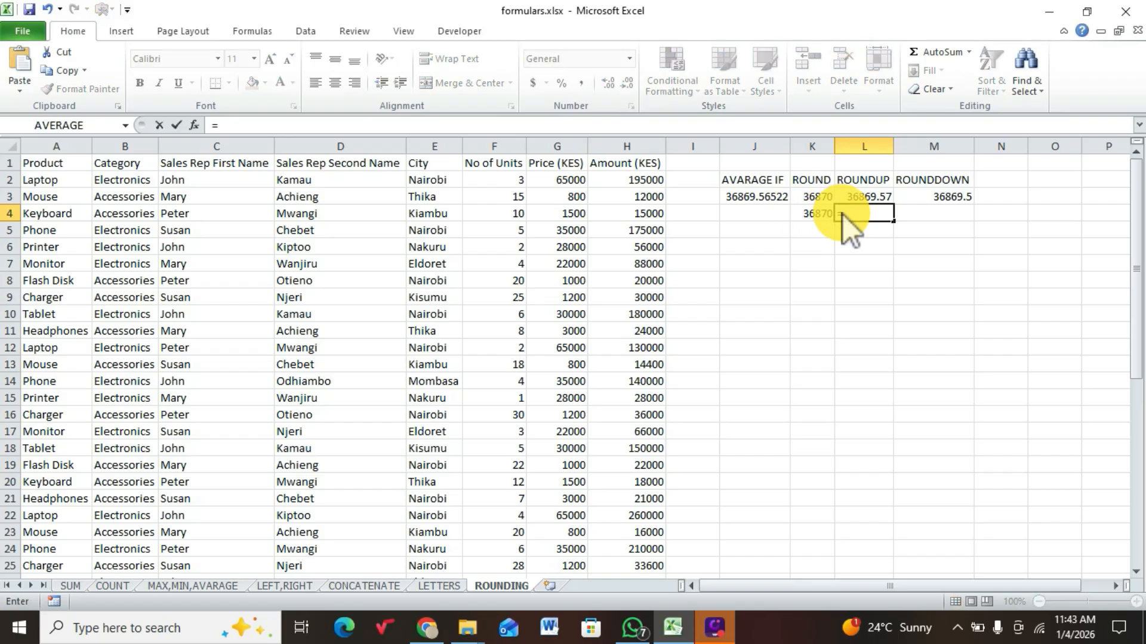
{"action": "type", "text": "roun"}
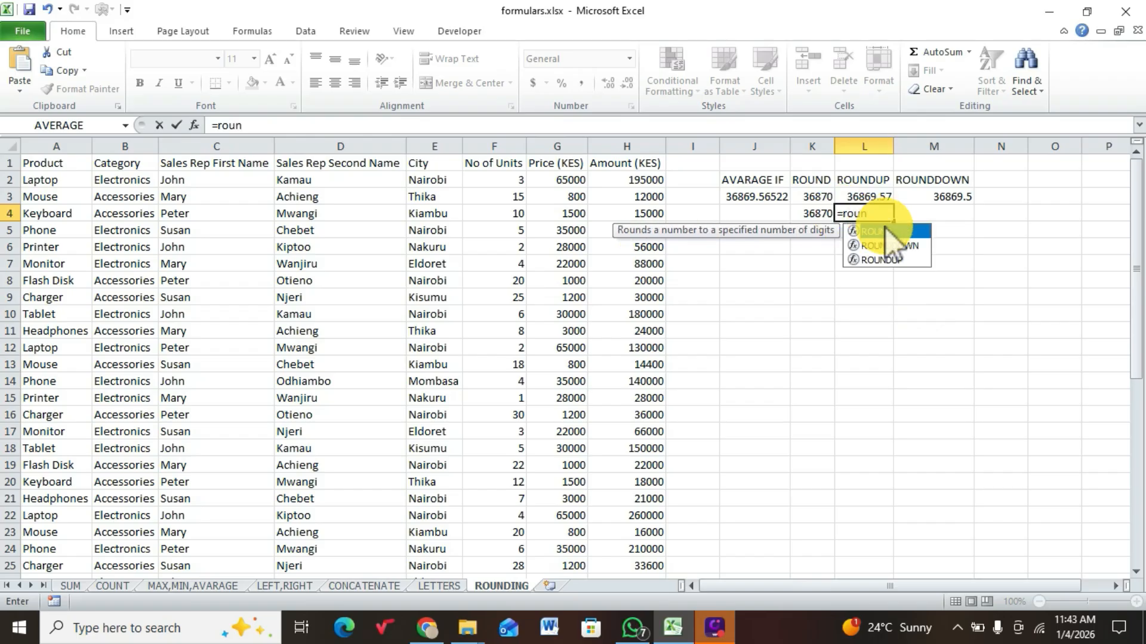
{"action": "double_click", "coordinate": [887, 259]}
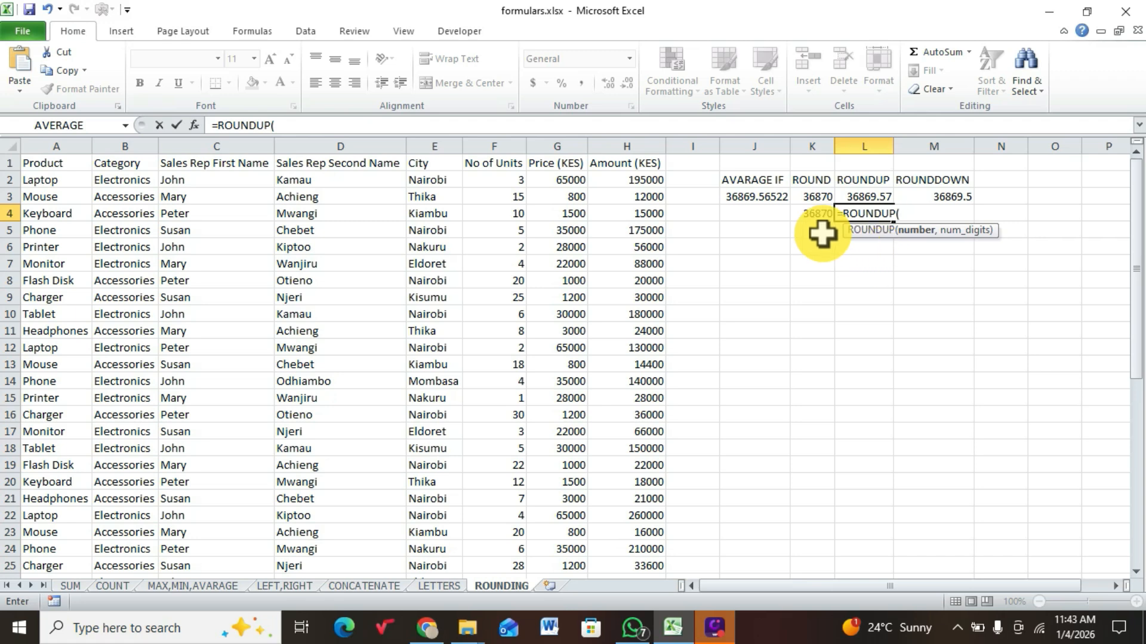
{"action": "left_click", "coordinate": [754, 201]}
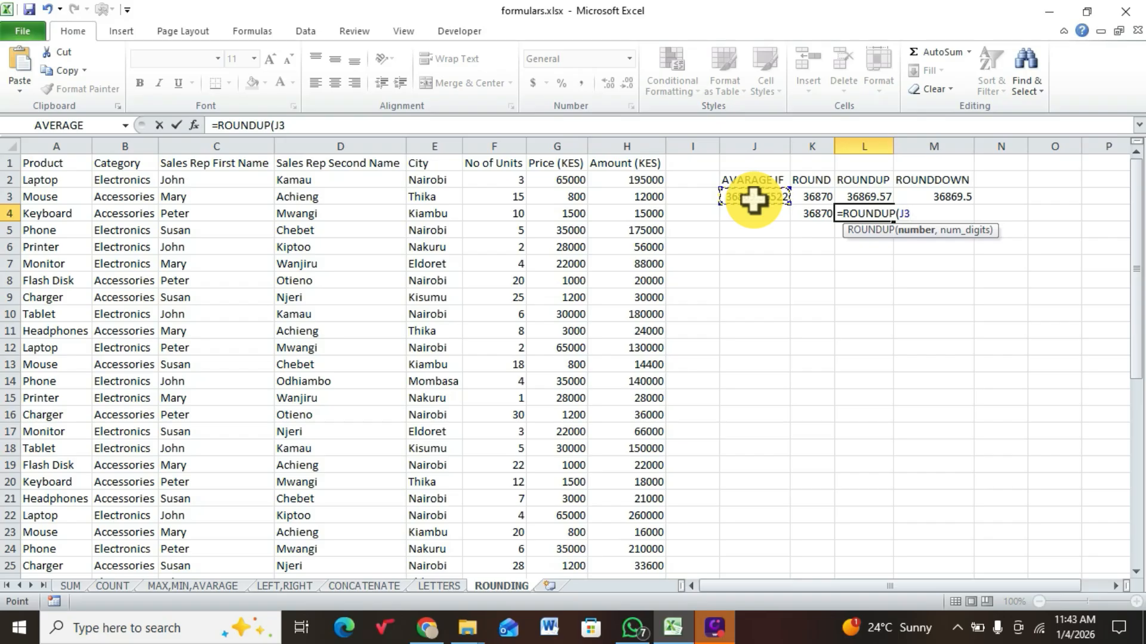
{"action": "type", "text": ",3"}
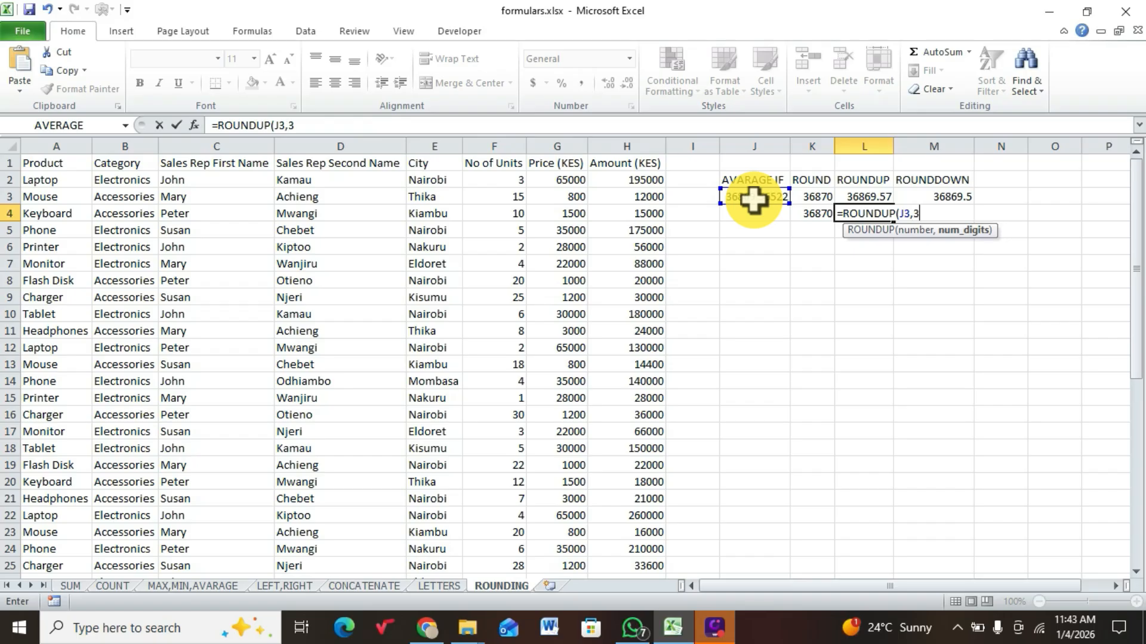
{"action": "key", "text": "Return"}
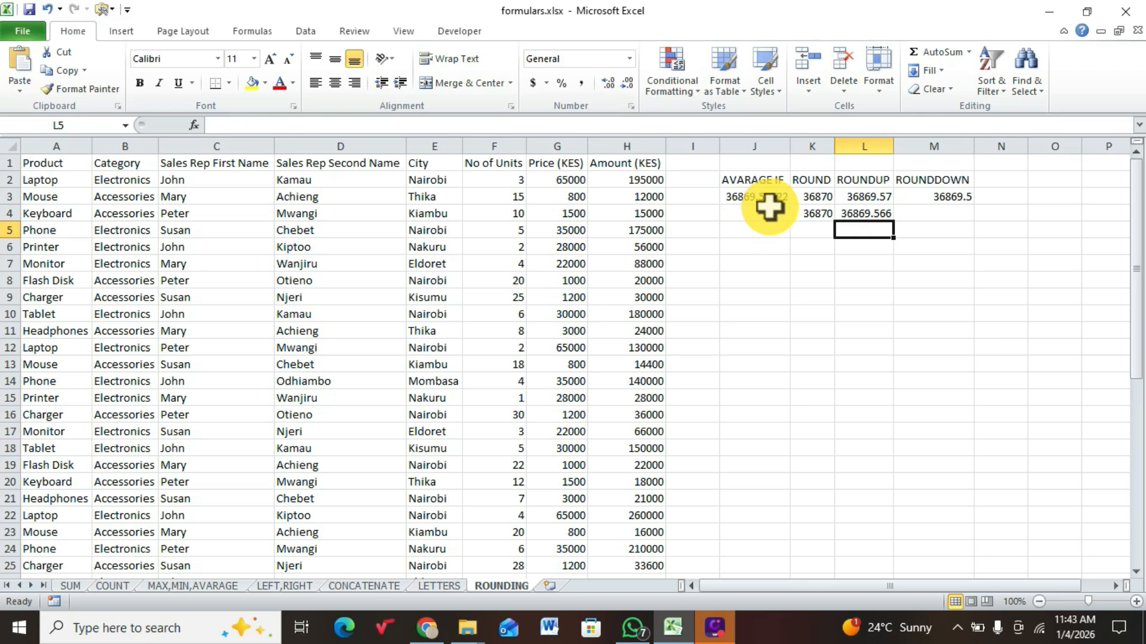
Examine the arguments of the ROUNDDOWN formula in M3, leaving the formula as it is.
{"action": "left_click", "coordinate": [910, 212]}
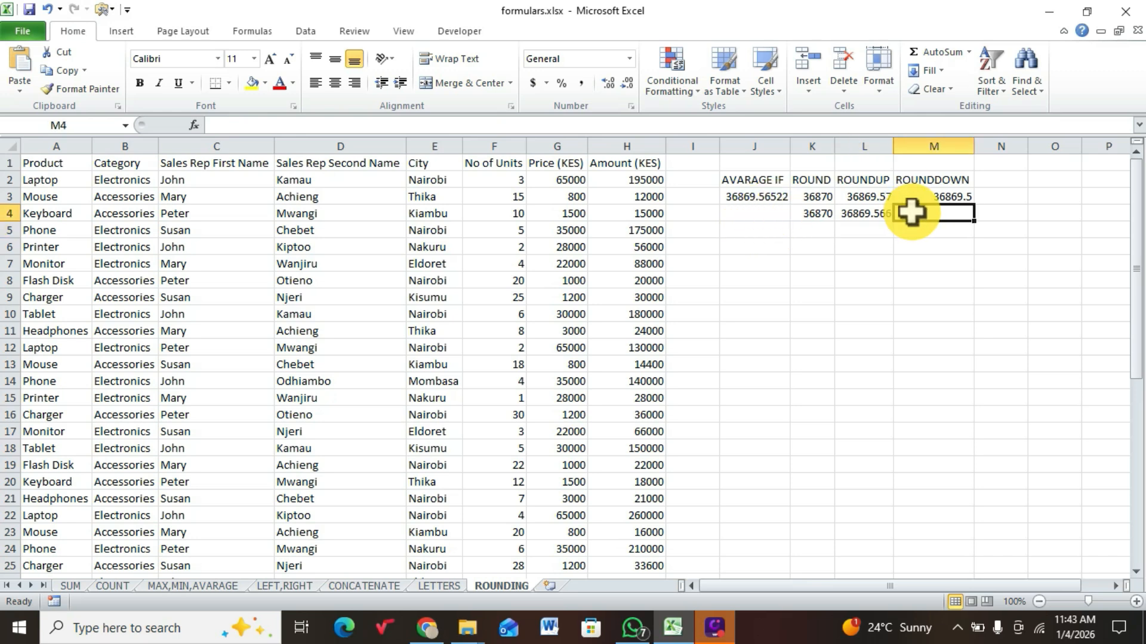
{"action": "double_click", "coordinate": [936, 196]}
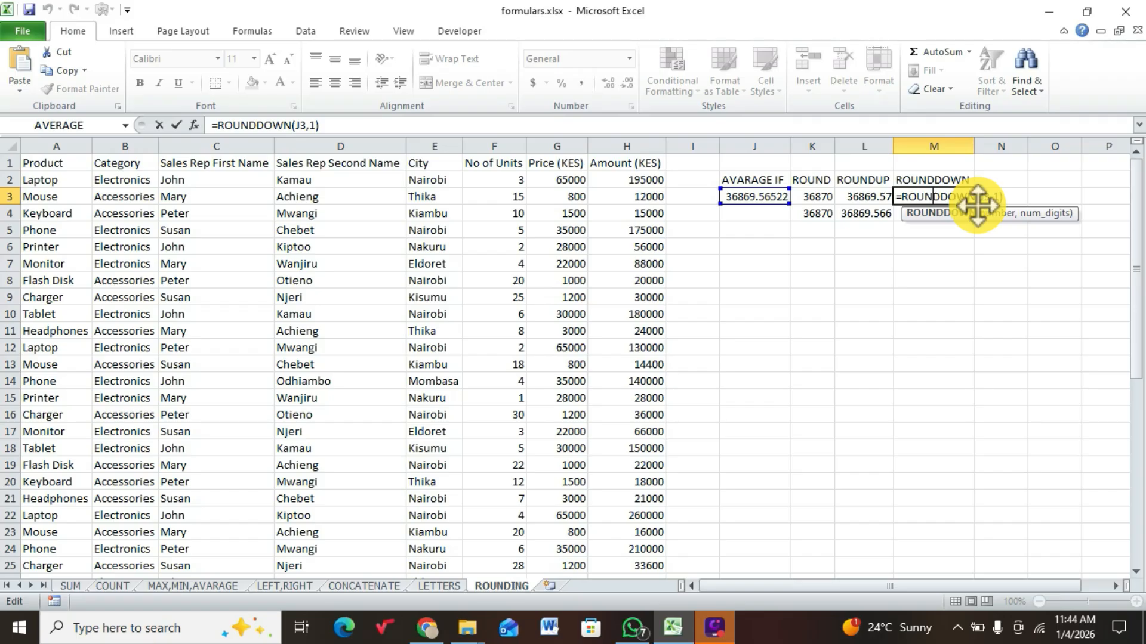
{"action": "left_click", "coordinate": [943, 245]}
Enter =ROUNDDOWN(J3,2) in M4 to round the average down to two decimal places.
{"action": "left_click", "coordinate": [919, 218]}
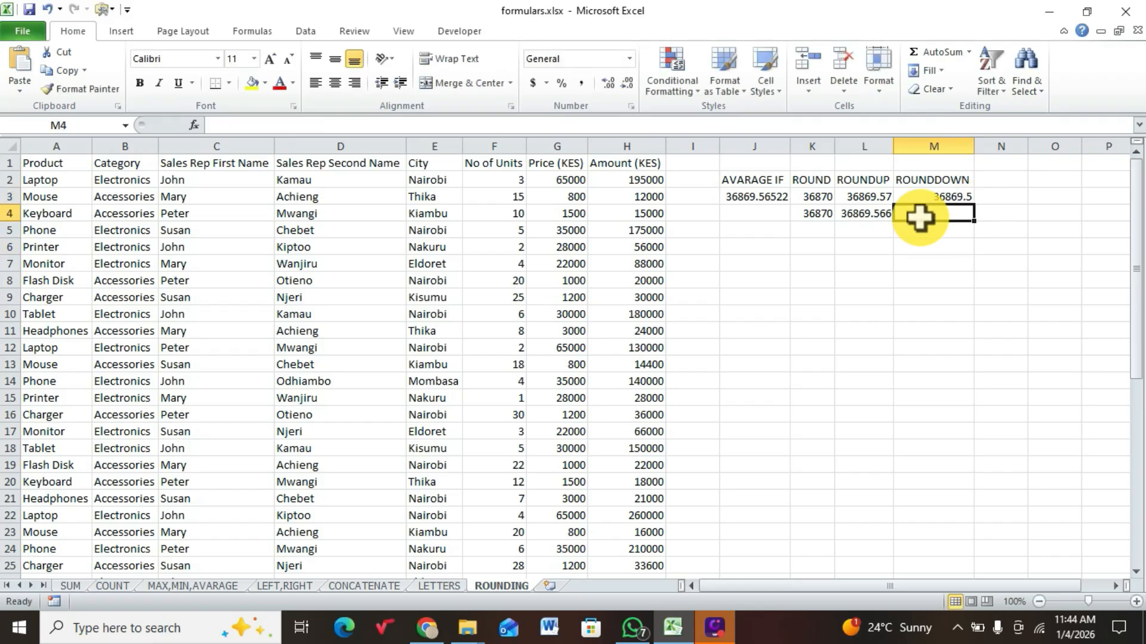
{"action": "type", "text": "="}
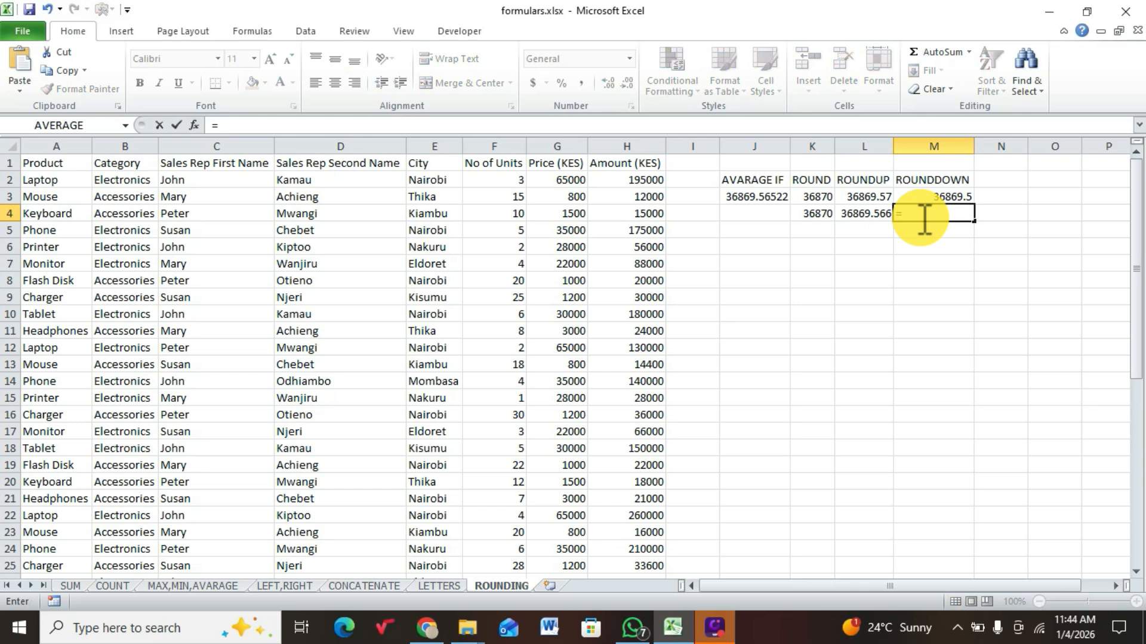
{"action": "type", "text": "rou"}
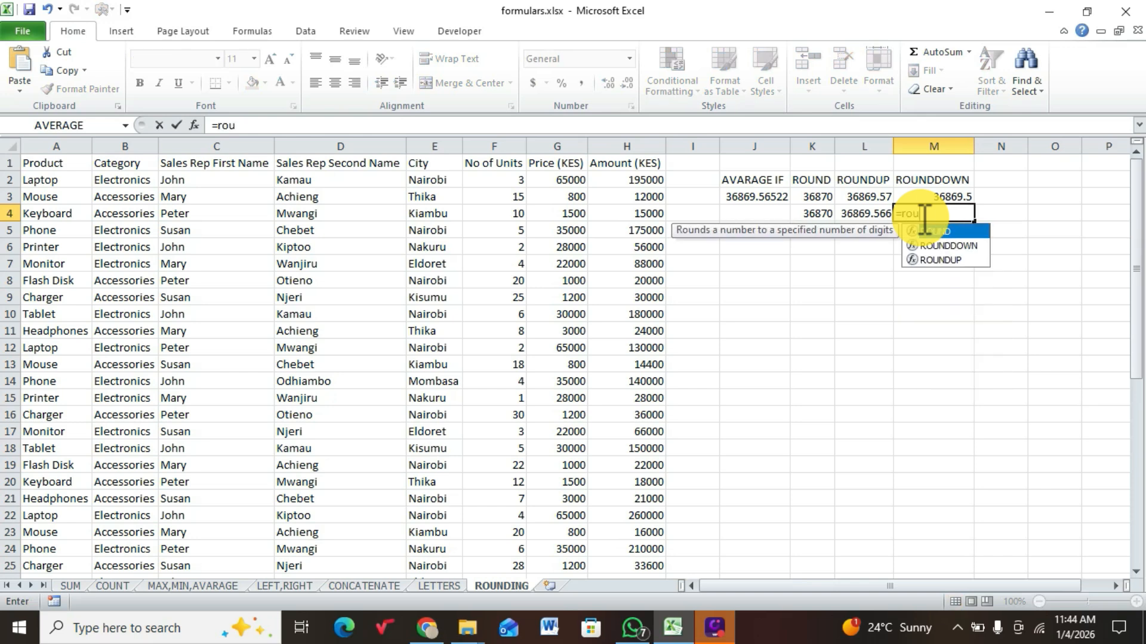
{"action": "type", "text": "nd"}
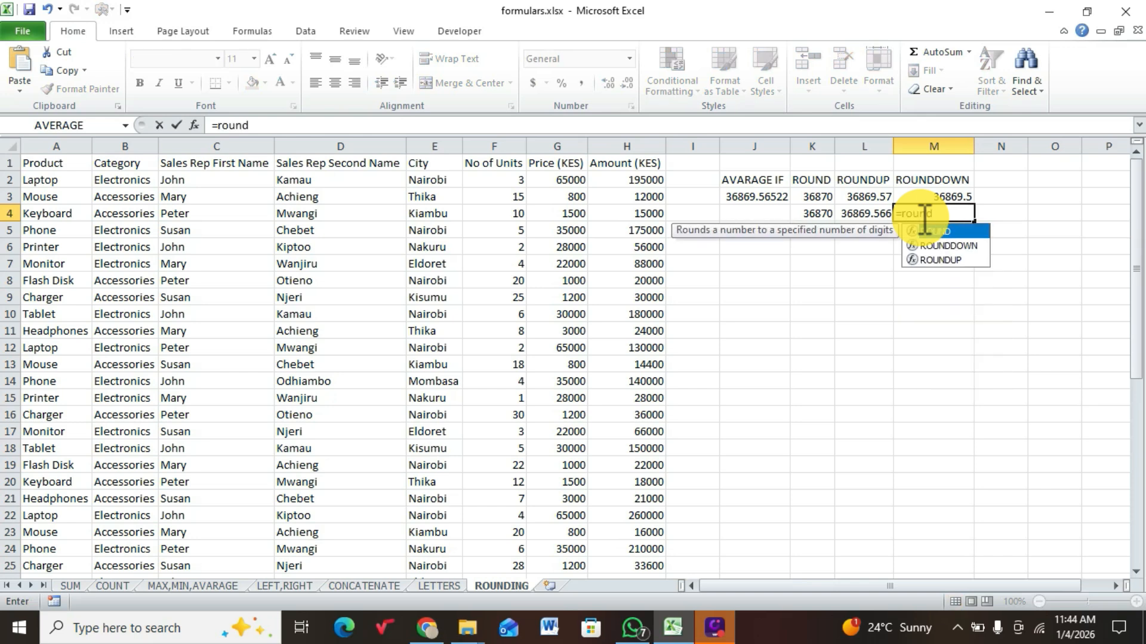
{"action": "double_click", "coordinate": [935, 245]}
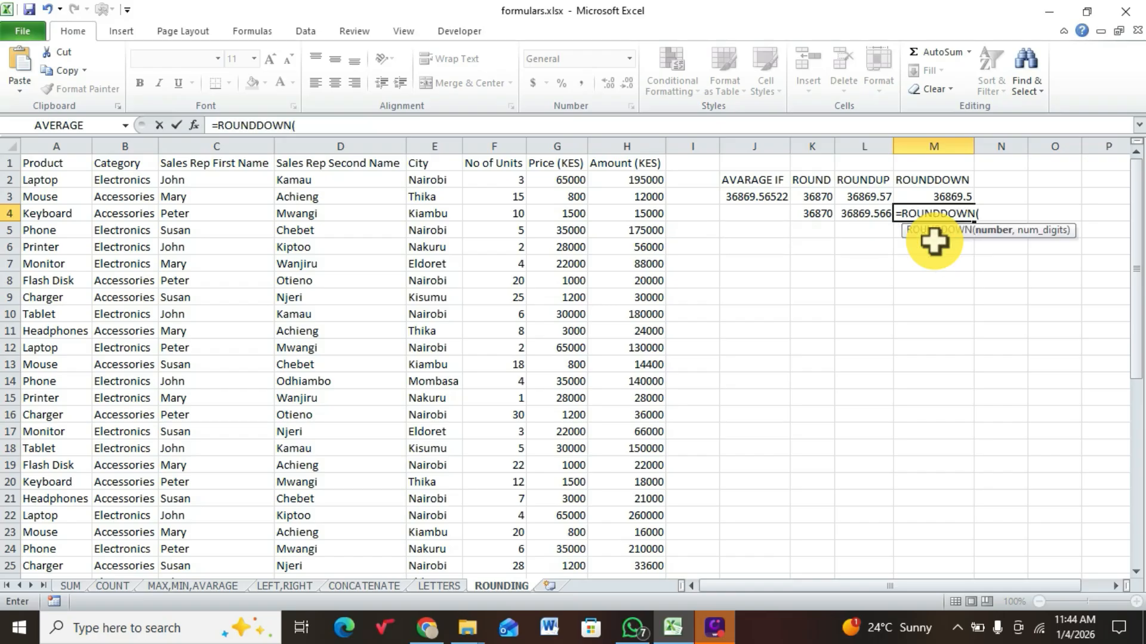
{"action": "left_click", "coordinate": [771, 196]}
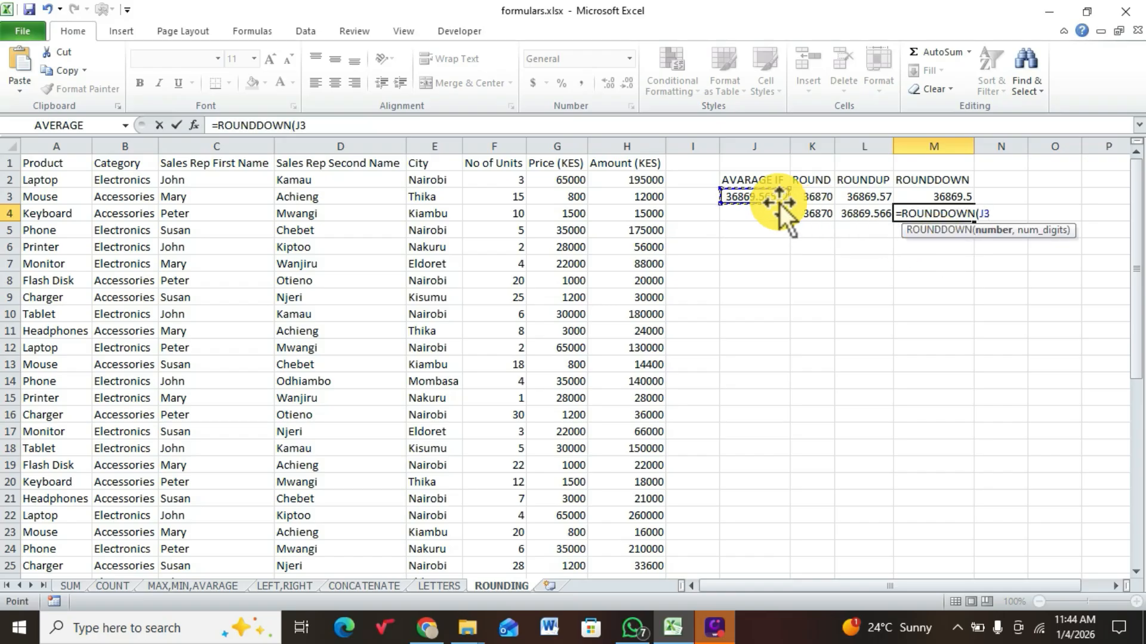
{"action": "type", "text": ",3"}
{"action": "key", "text": "BackSpace"}
{"action": "type", "text": "2"}
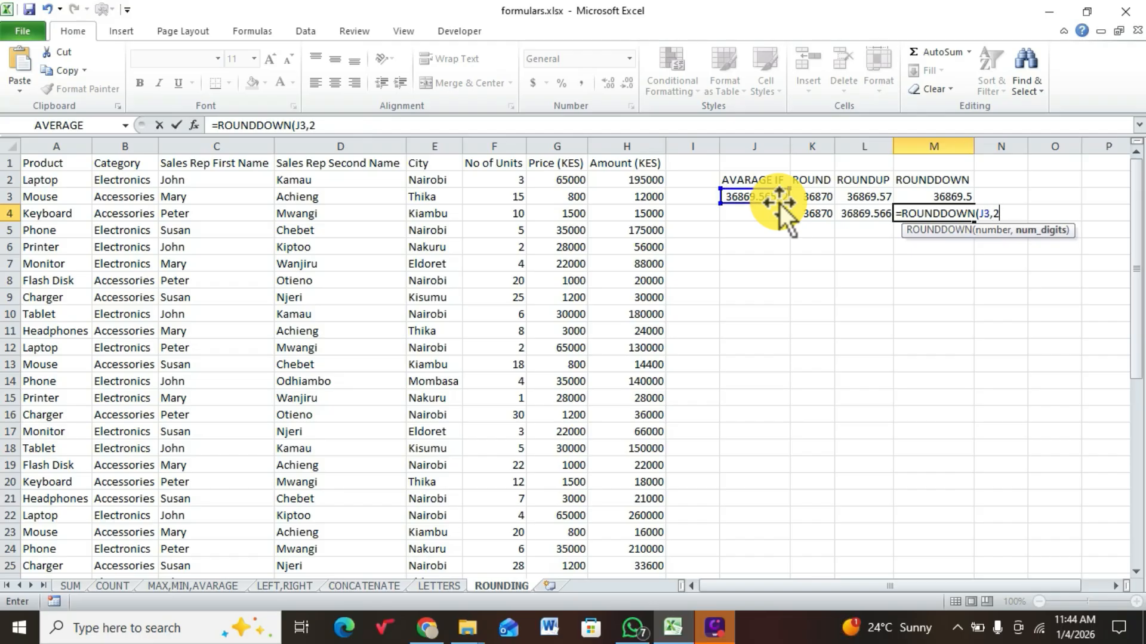
{"action": "key", "text": "Return"}
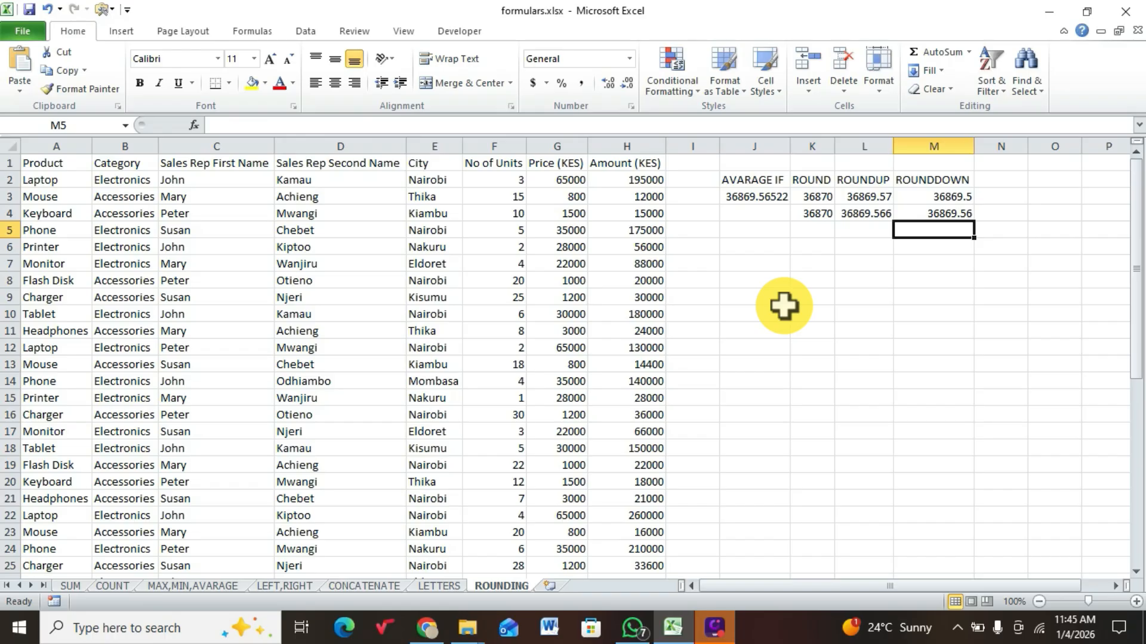
Review every sheet in order from SUM through COUNT, MAX,MIN,AVARAGE, LEFT,RIGHT, CONCATENATE and LETTERS, ending on ROUNDING.
{"action": "left_click", "coordinate": [74, 588]}
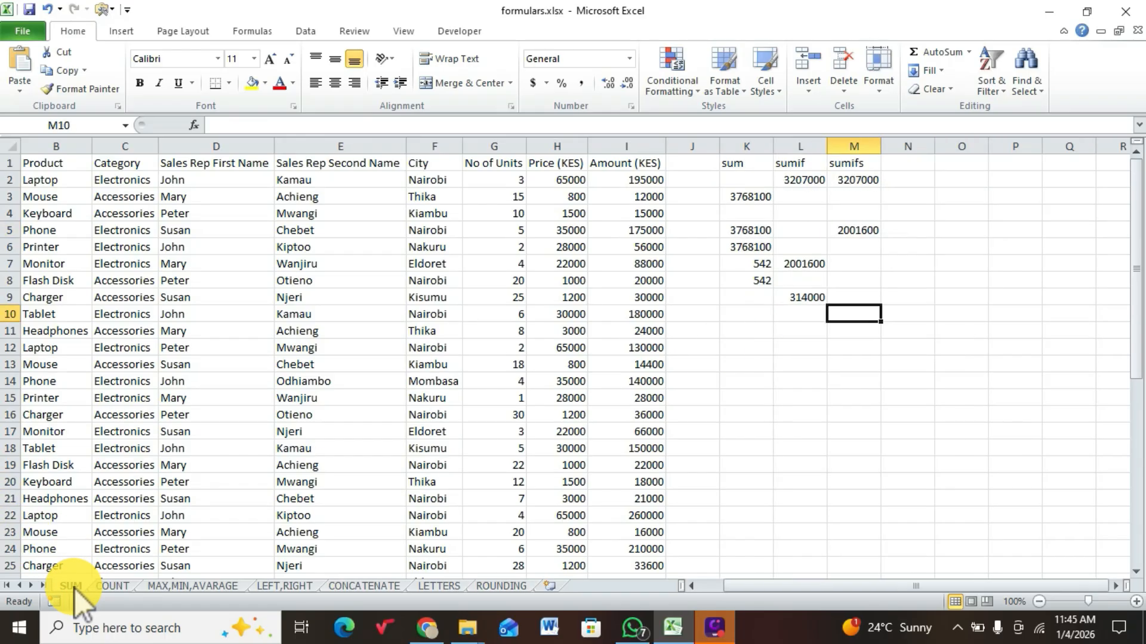
{"action": "left_click", "coordinate": [112, 587]}
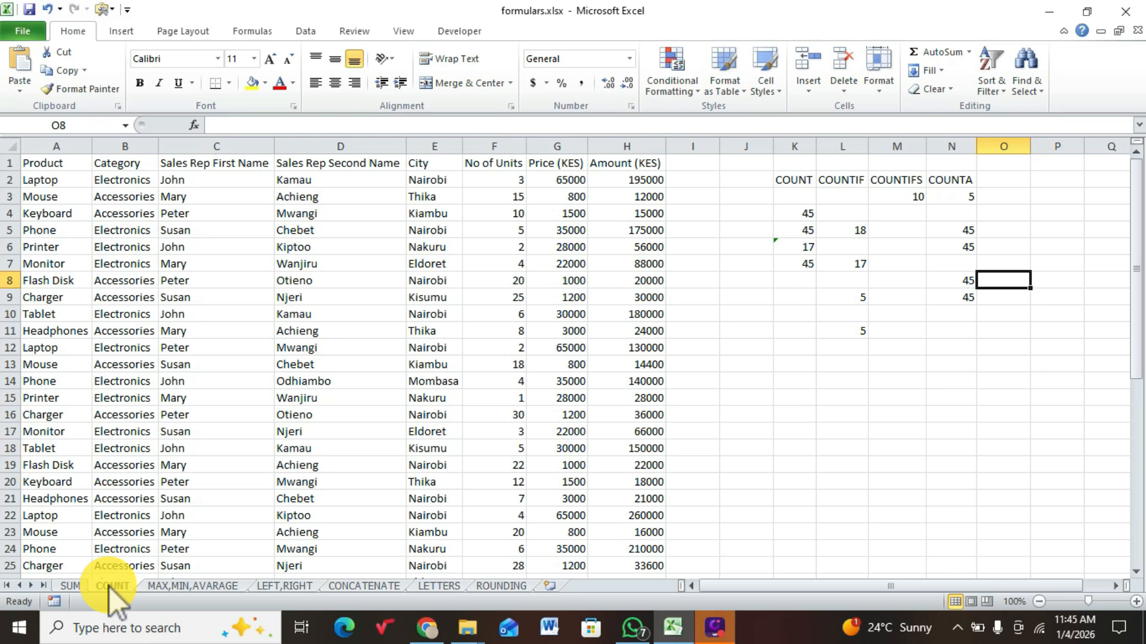
{"action": "left_click", "coordinate": [160, 585]}
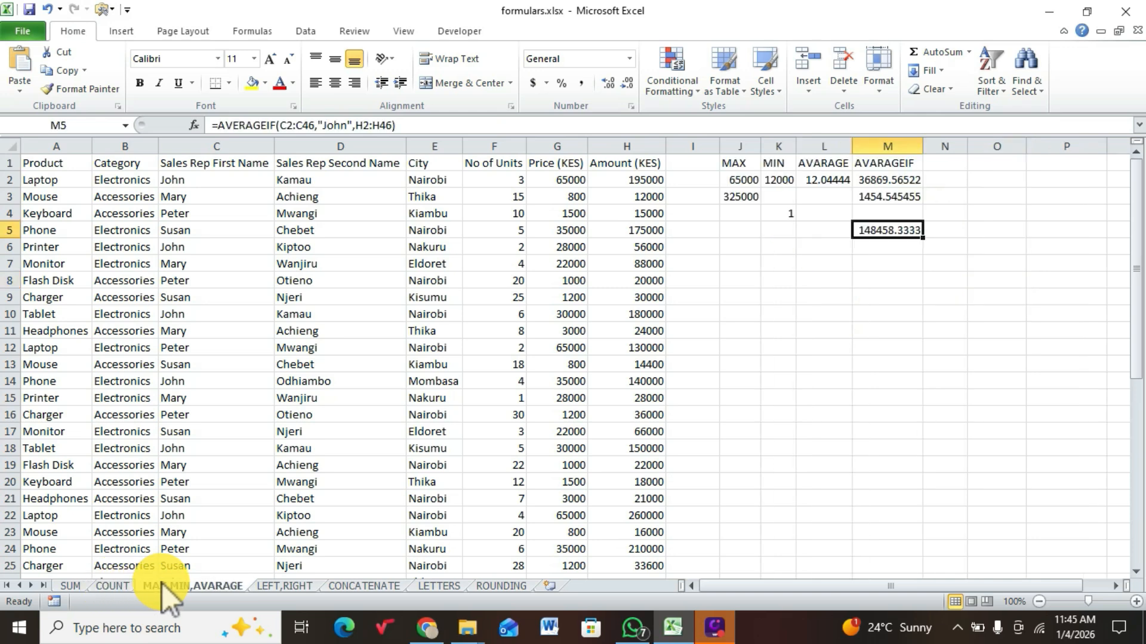
{"action": "left_click", "coordinate": [265, 587]}
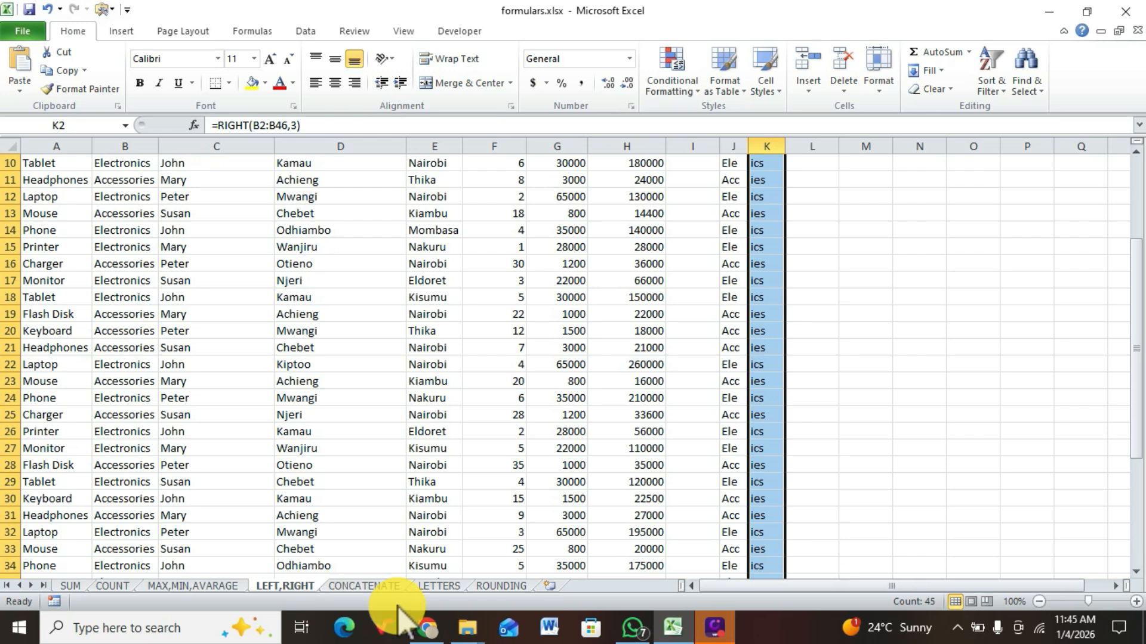
{"action": "left_click", "coordinate": [367, 588]}
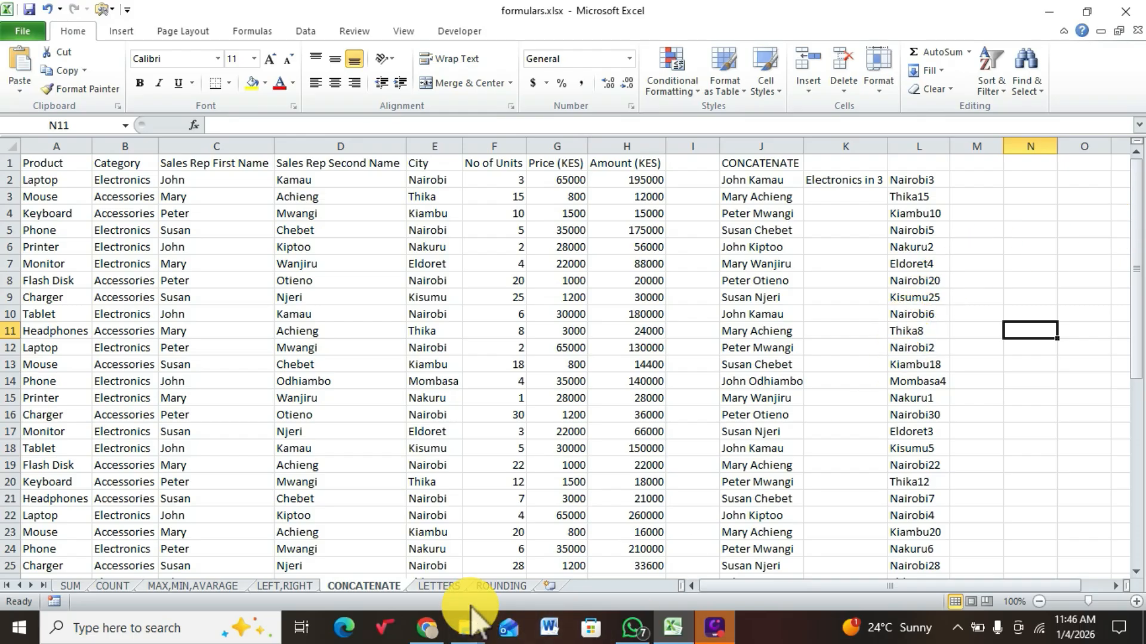
{"action": "left_click", "coordinate": [441, 586]}
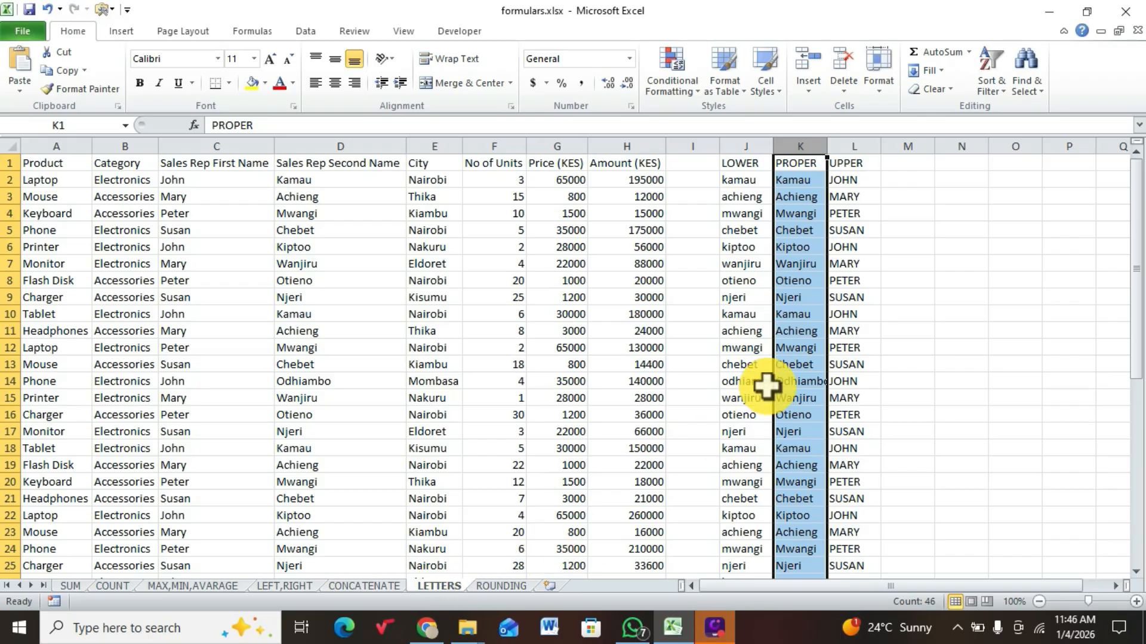
{"action": "left_click", "coordinate": [503, 585]}
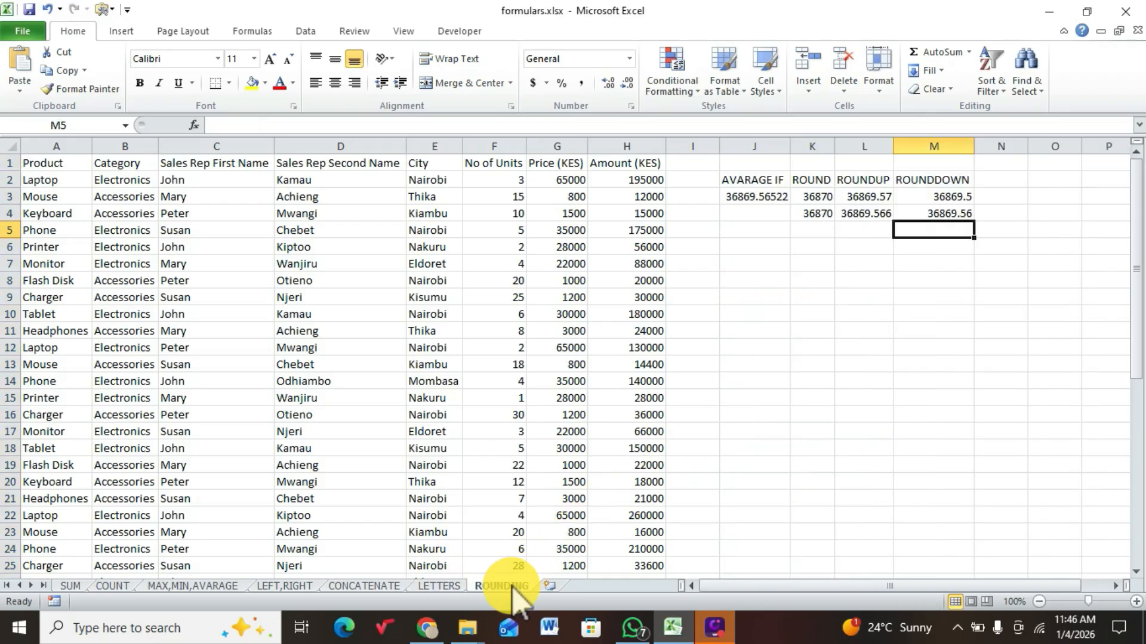